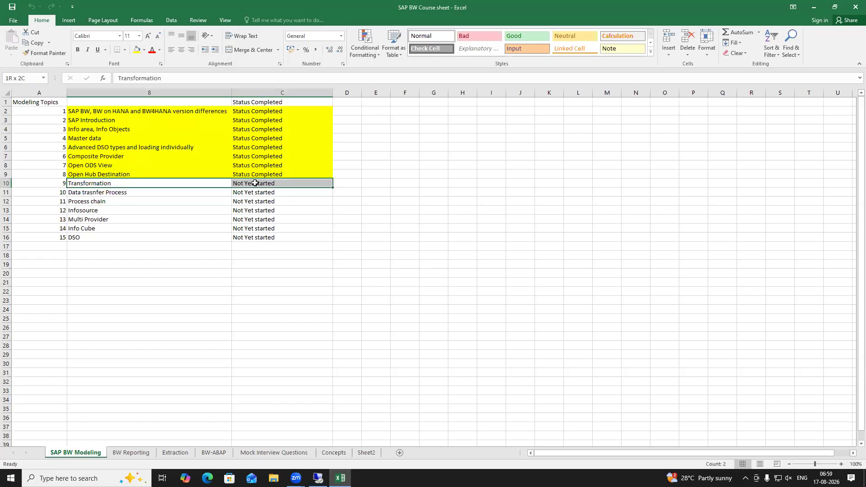
Select the Transformation topic and its status in the course sheet, then clear the selection
click(153, 275)
drag(121, 182, 290, 187)
click(190, 345)
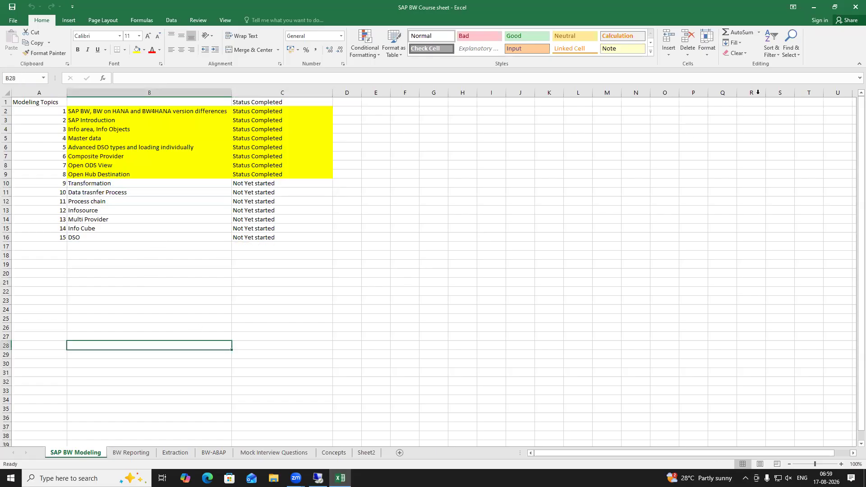
Minimize Excel, refresh the desktop, and bring the remote desktop session forward
click(819, 10)
right_click(327, 131)
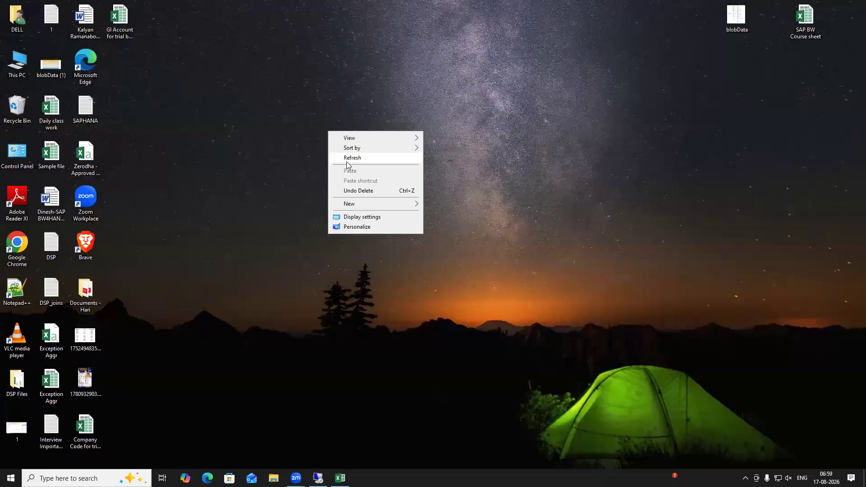
click(341, 159)
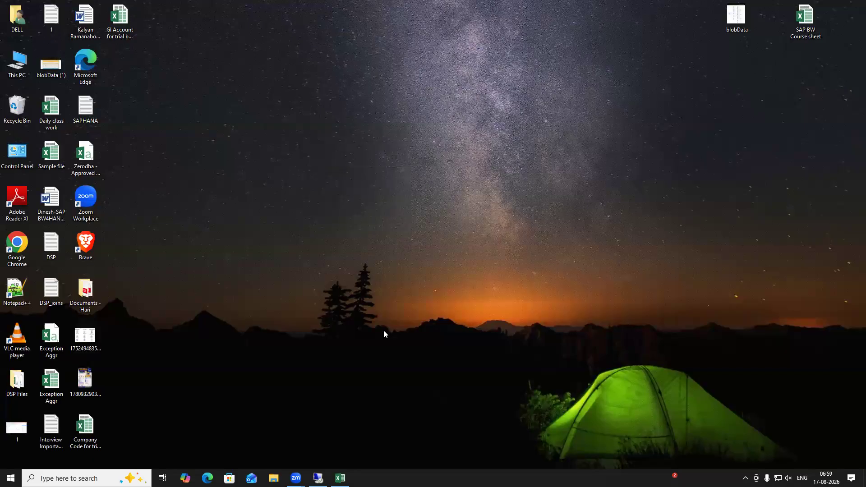
key(alt+Tab)
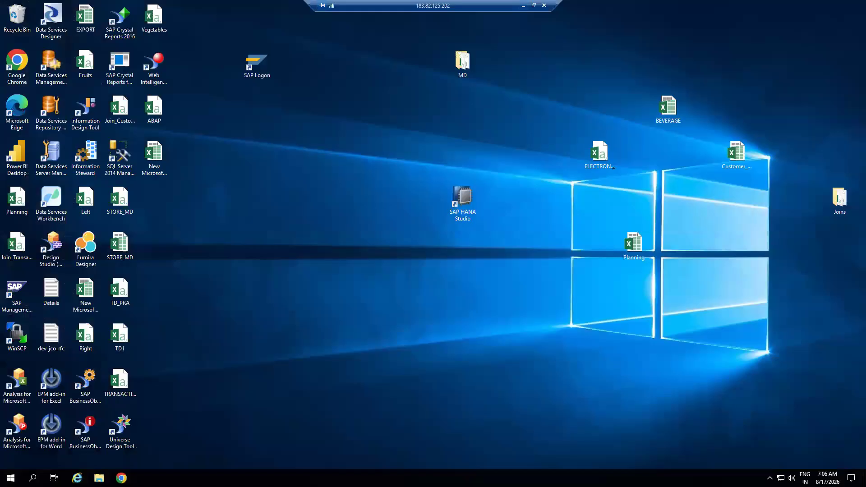
Log on to the BW75ONH system with the saved user name
right_click(348, 136)
click(379, 163)
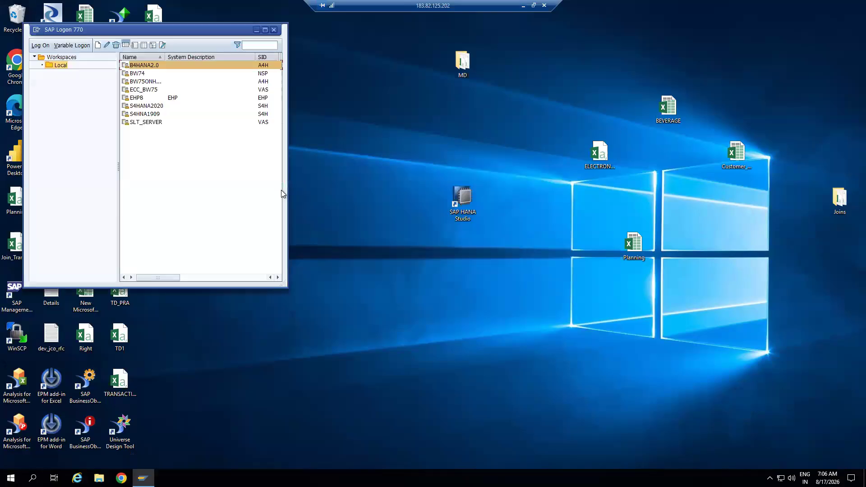
double_click(151, 82)
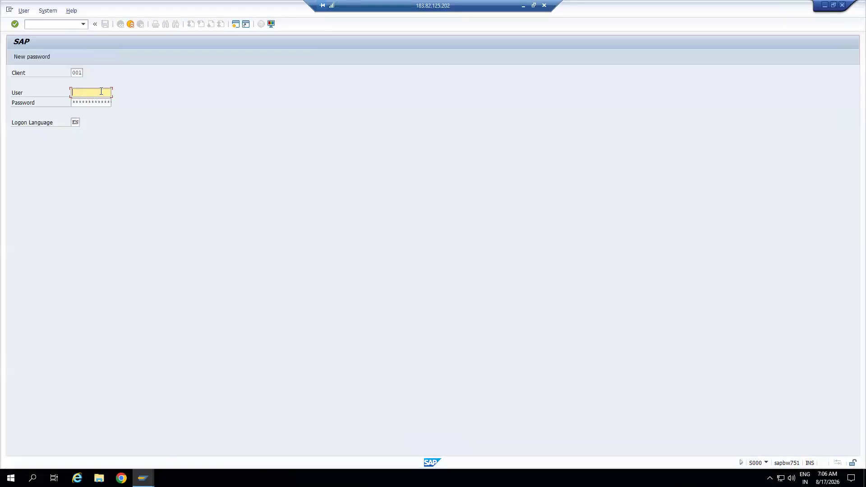
click(101, 91)
click(87, 101)
click(99, 101)
key(Return)
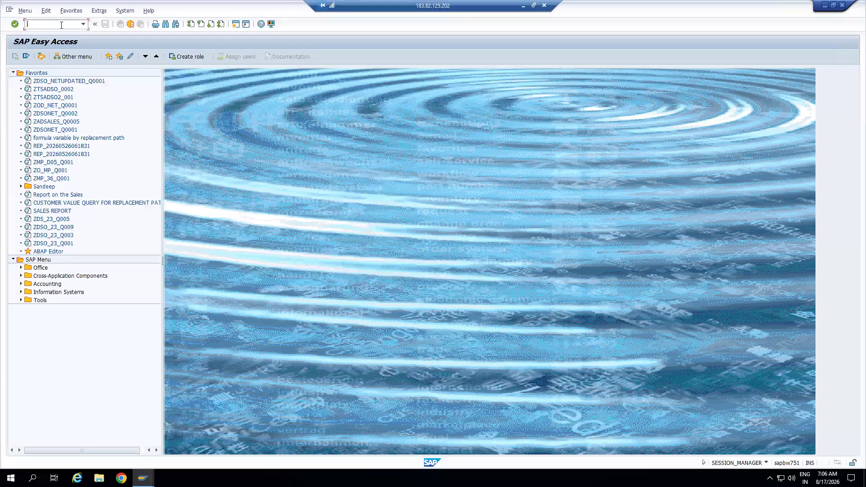
Run transaction RSA1, dismiss the information message, and narrow the tree's first column
text(rsa1)
key(Return)
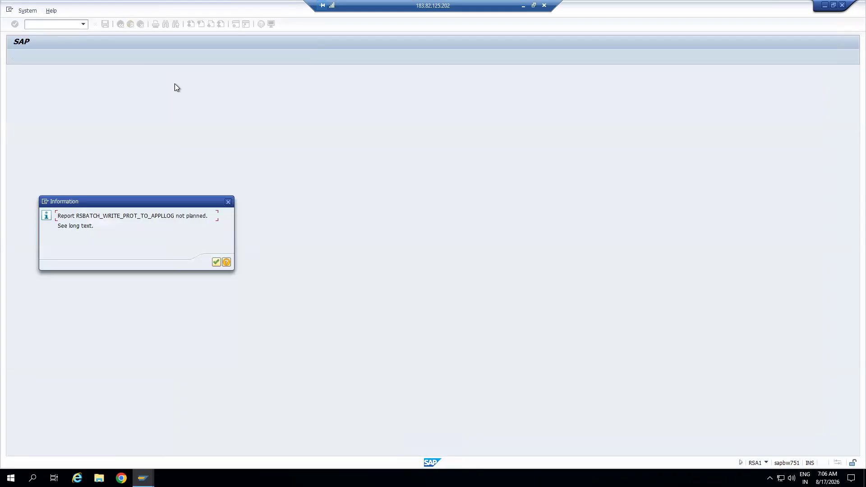
click(215, 263)
drag(207, 88, 203, 88)
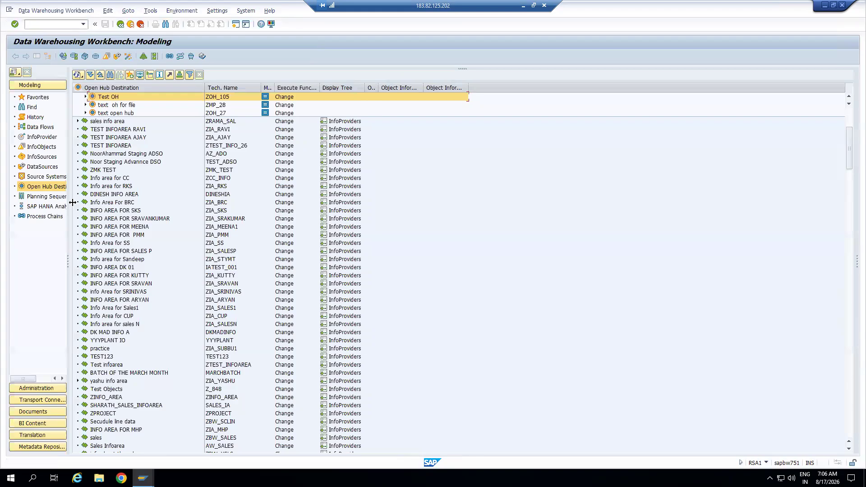
List the InfoProviders in a widened navigation pane and select the NEW InfoArea
click(45, 139)
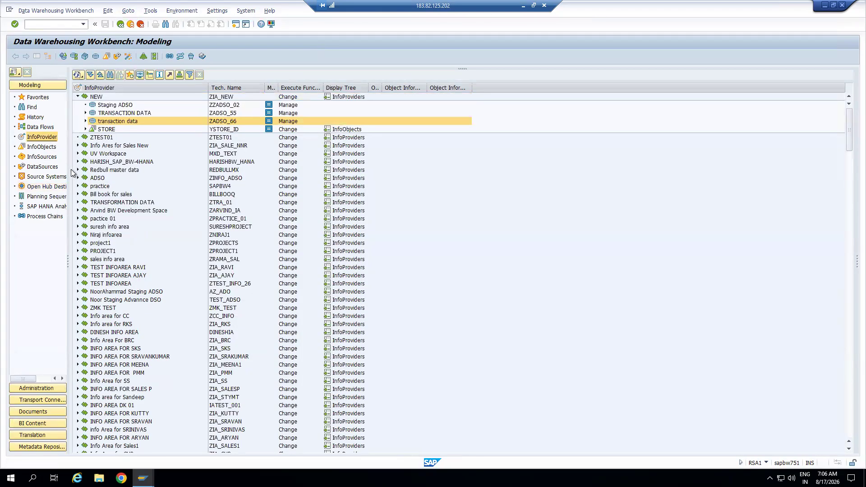
drag(69, 174, 92, 171)
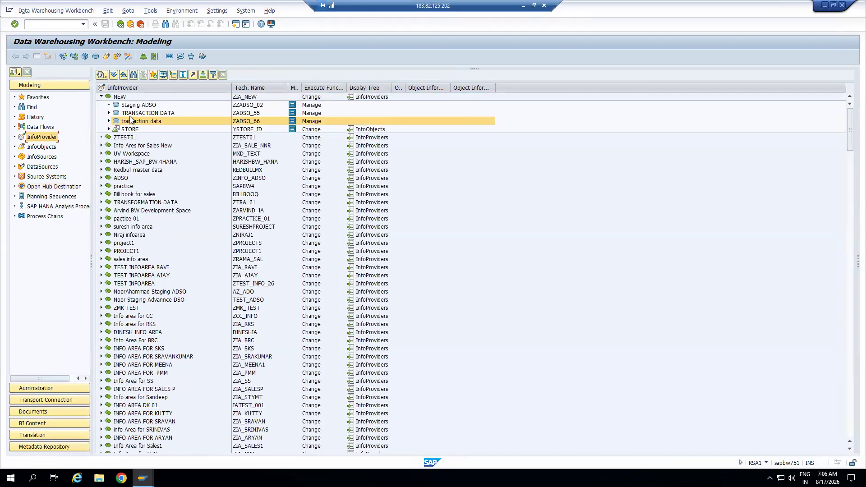
click(118, 97)
right_click(118, 98)
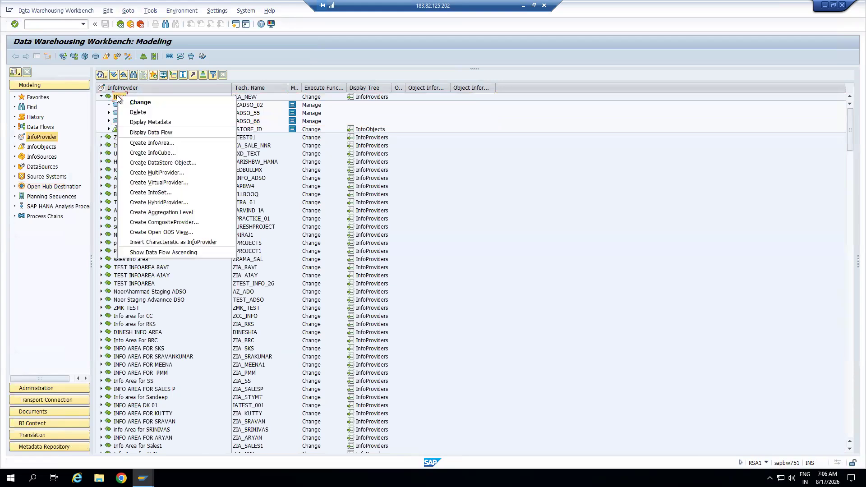
click(447, 356)
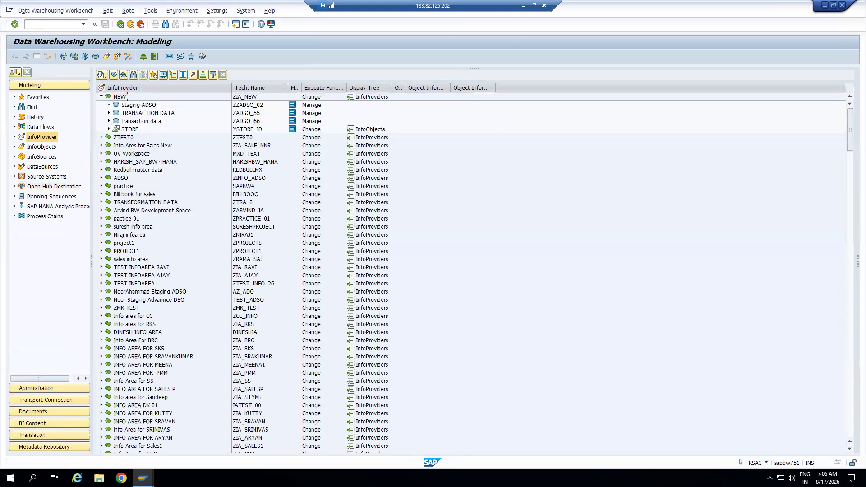
Launch SAP HANA Studio from the desktop, then expand the NEW InfoArea in RSA1
mouse_move(143, 478)
click(175, 421)
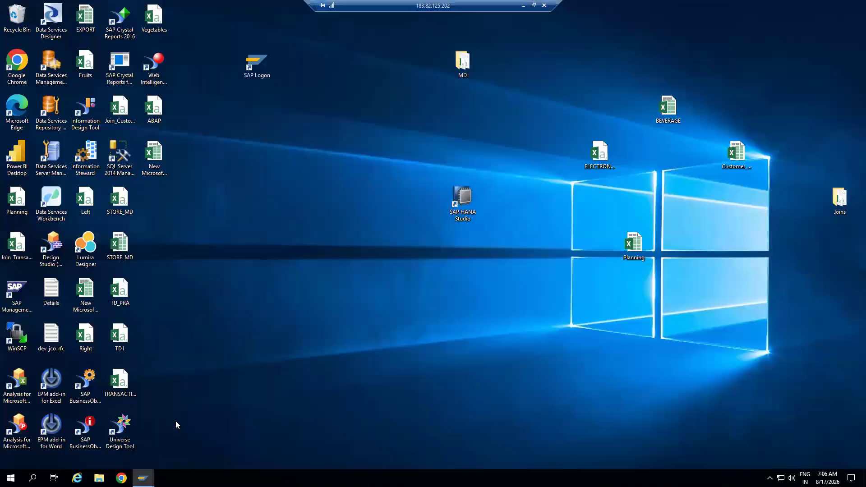
double_click(470, 198)
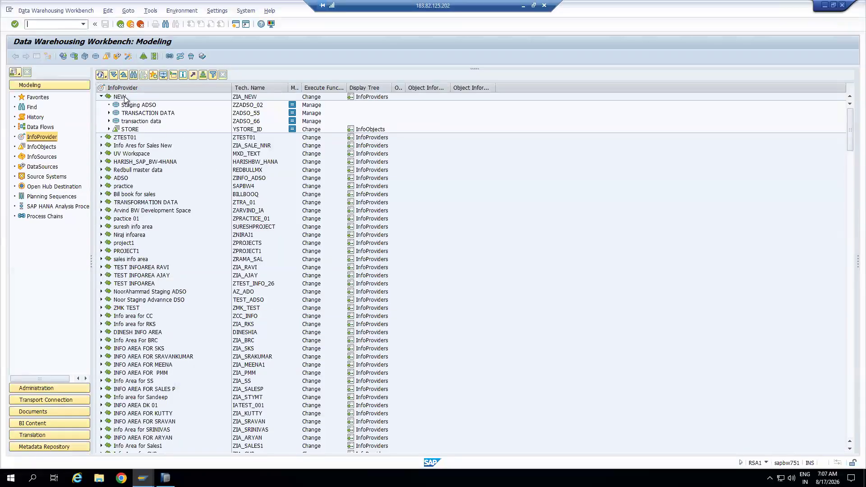
right_click(126, 100)
click(208, 134)
Open the TRANSACTION DATA transformation, inspect its 0DOC_ITEM and 0UNIT rules, and exit
click(109, 113)
double_click(176, 121)
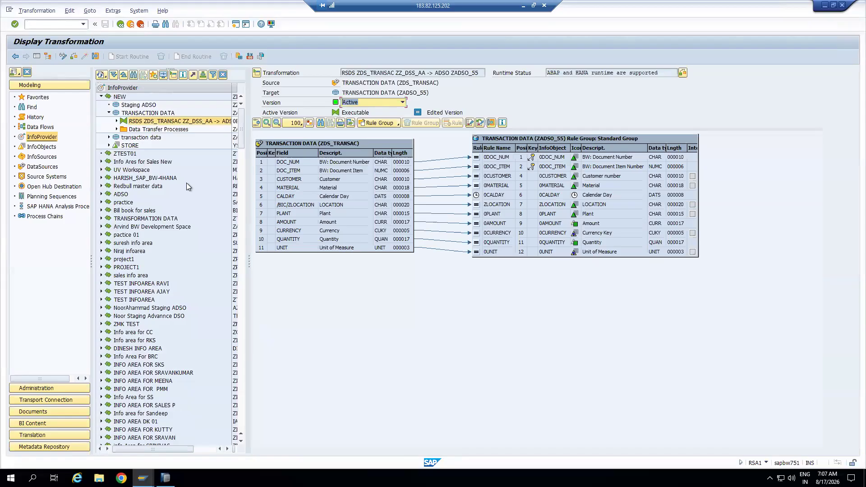
click(497, 167)
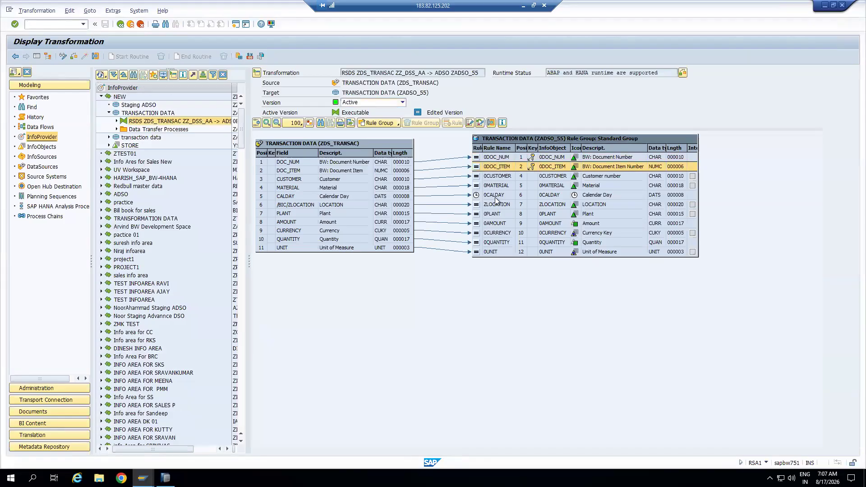
click(493, 253)
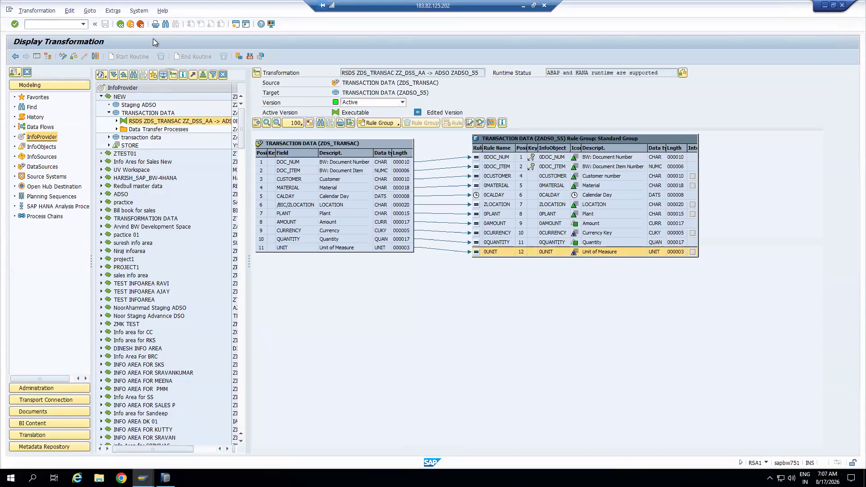
click(131, 25)
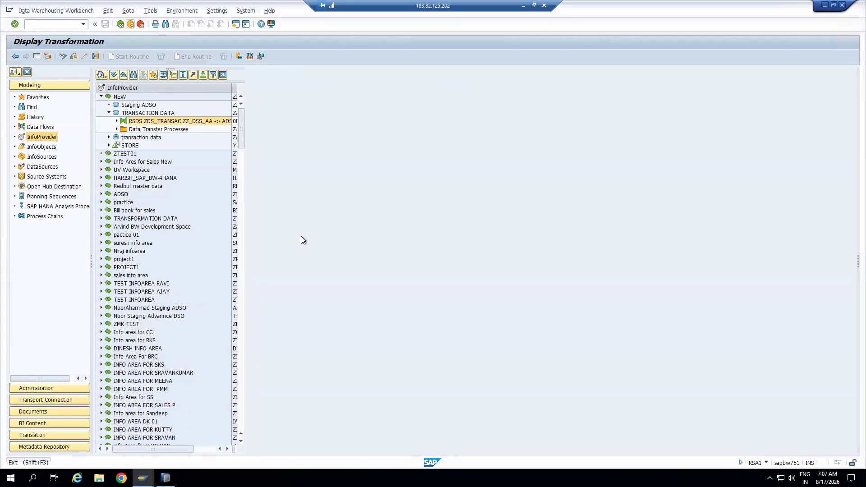
Minimize SAP GUI to the desktop and refresh it
key(super+d)
right_click(267, 139)
click(293, 163)
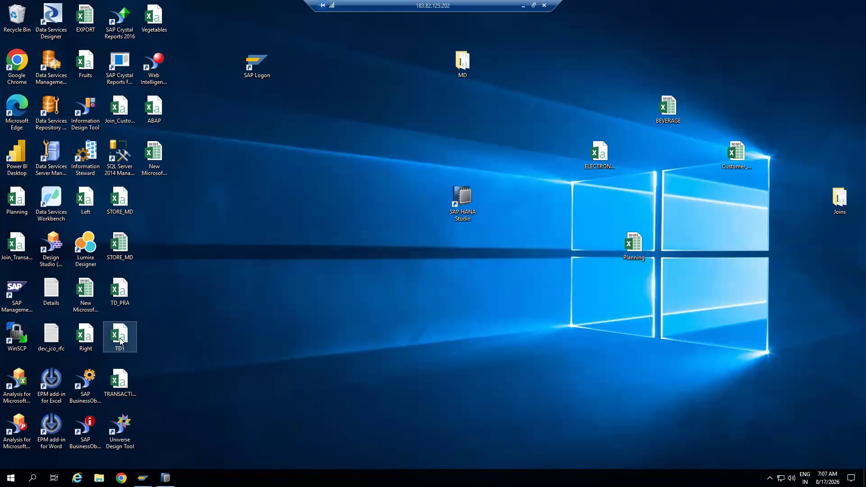
click(123, 378)
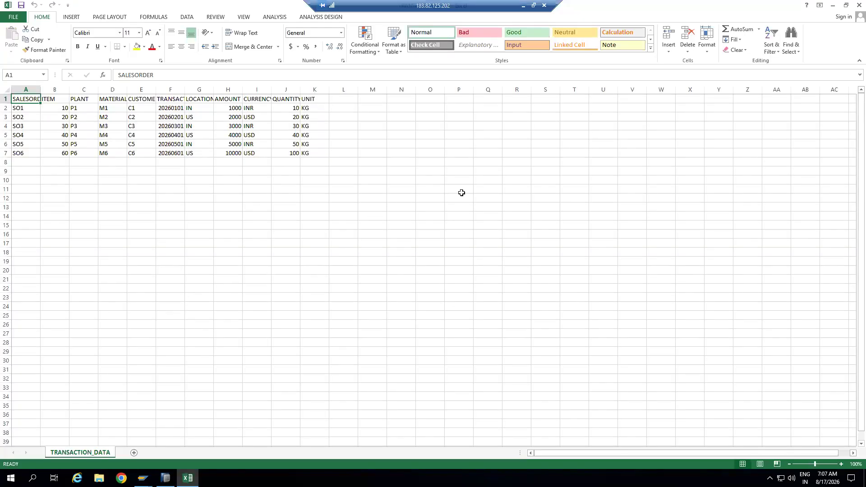
click(850, 6)
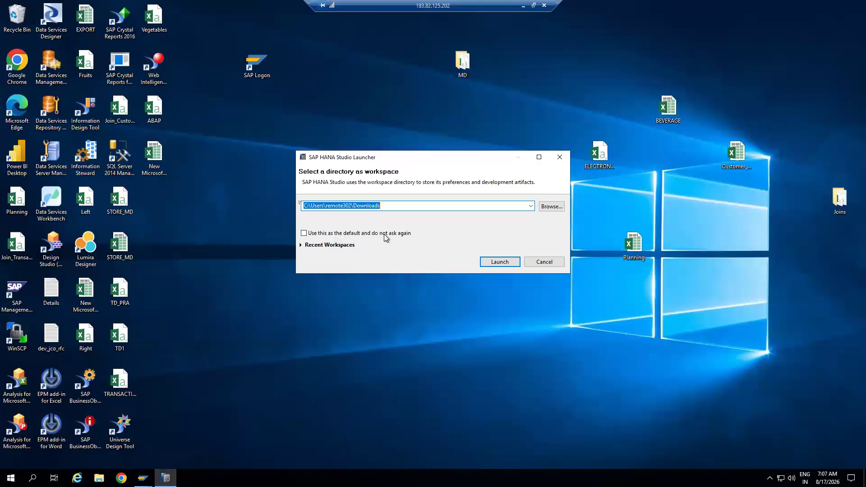
click(500, 261)
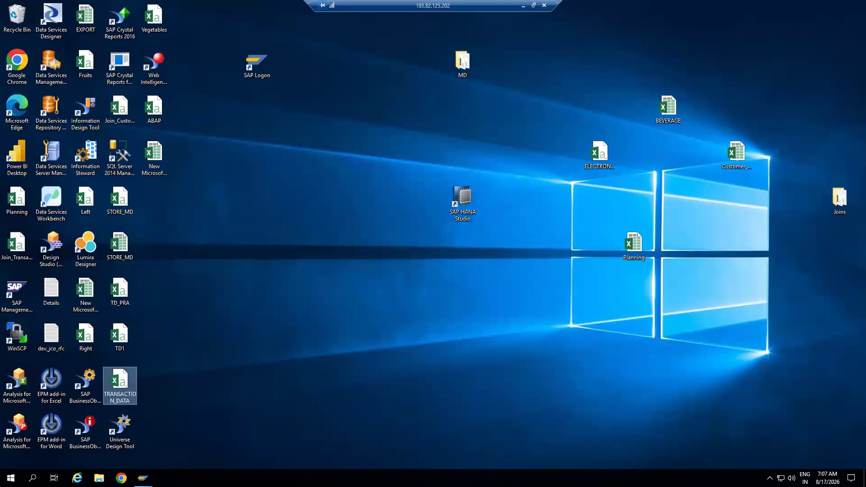
Return to RSA1, list the source systems, and expand the File source systems
mouse_move(143, 478)
click(177, 440)
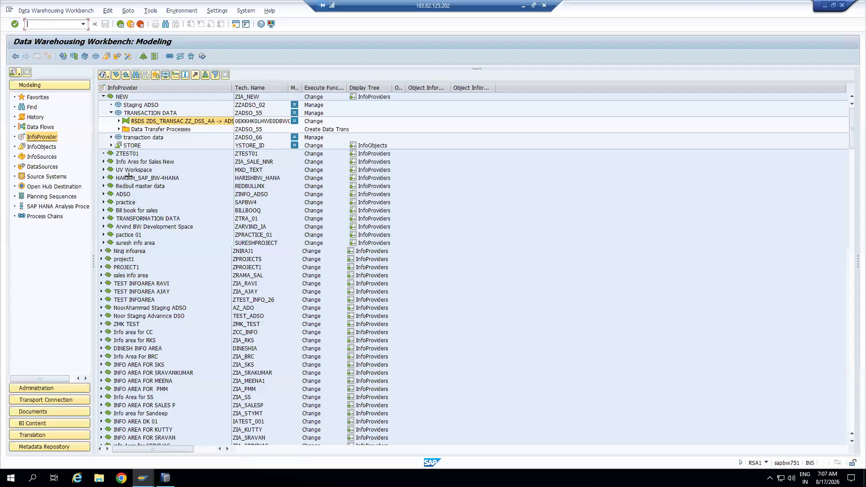
click(49, 177)
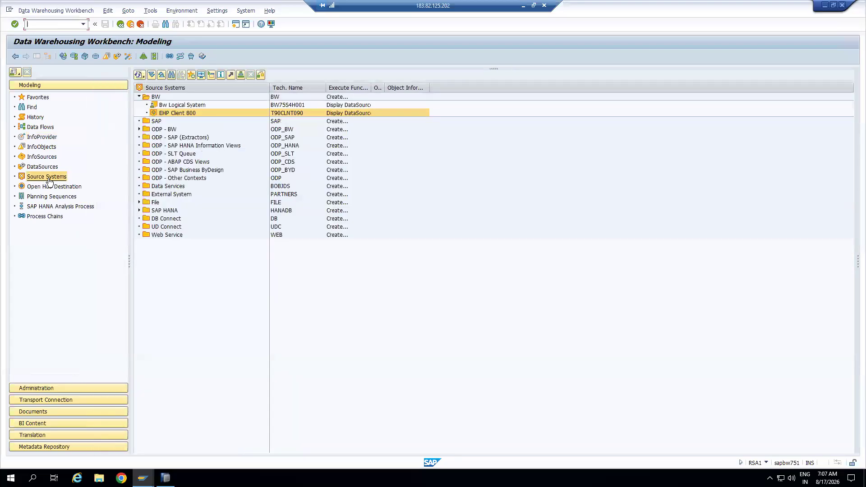
drag(325, 89, 398, 89)
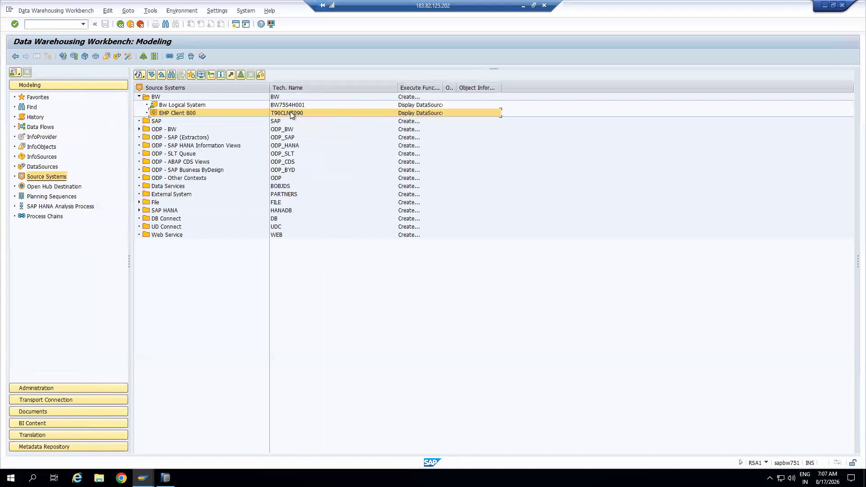
click(139, 202)
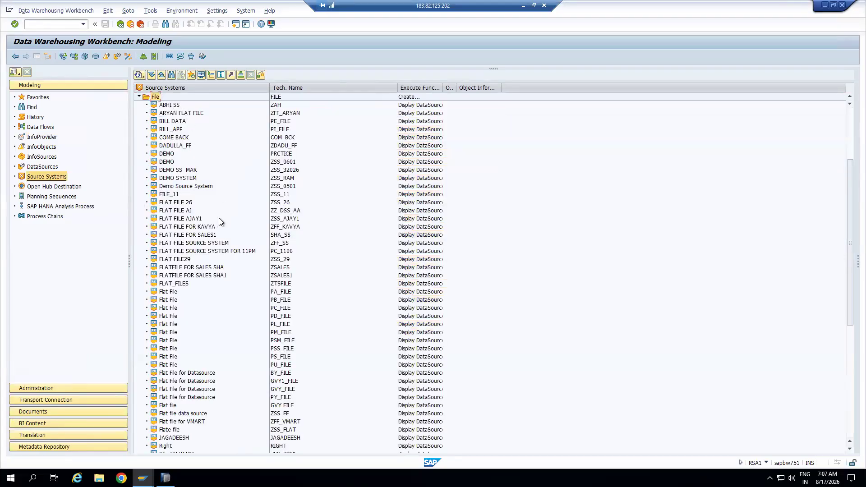
scroll(218, 217, up, 3)
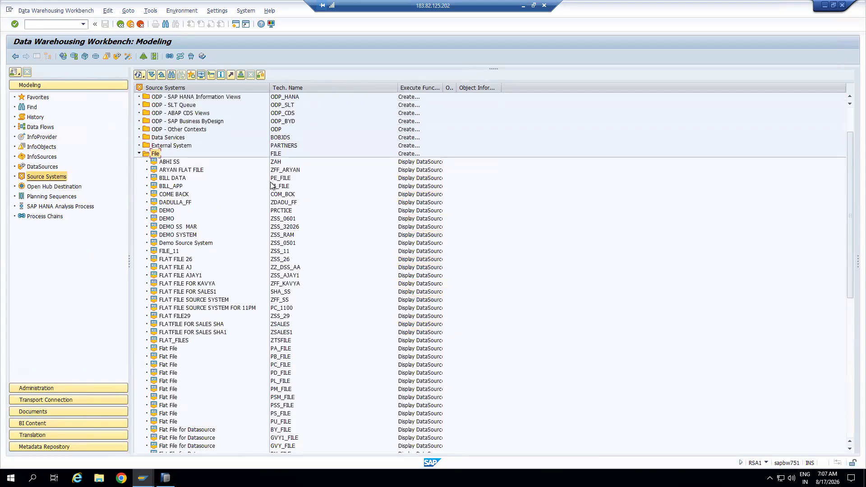
Check the ABHI SS connection, then open its DataSource tree
click(172, 162)
right_click(173, 163)
click(194, 208)
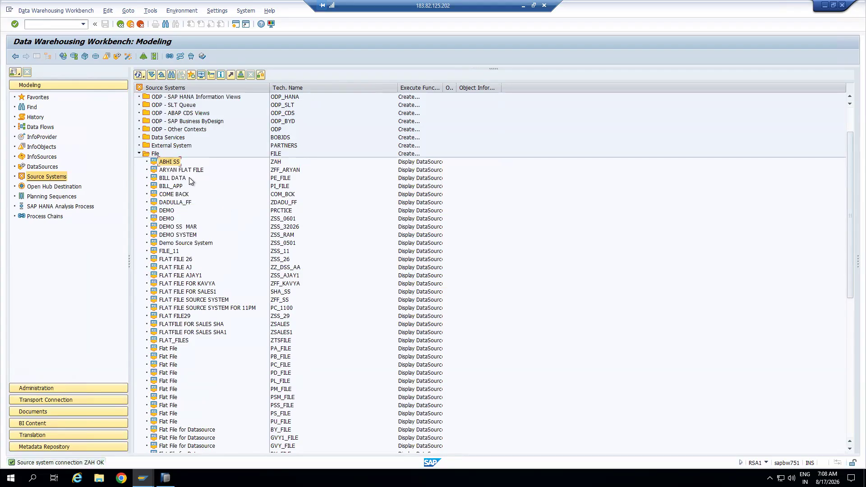
double_click(174, 163)
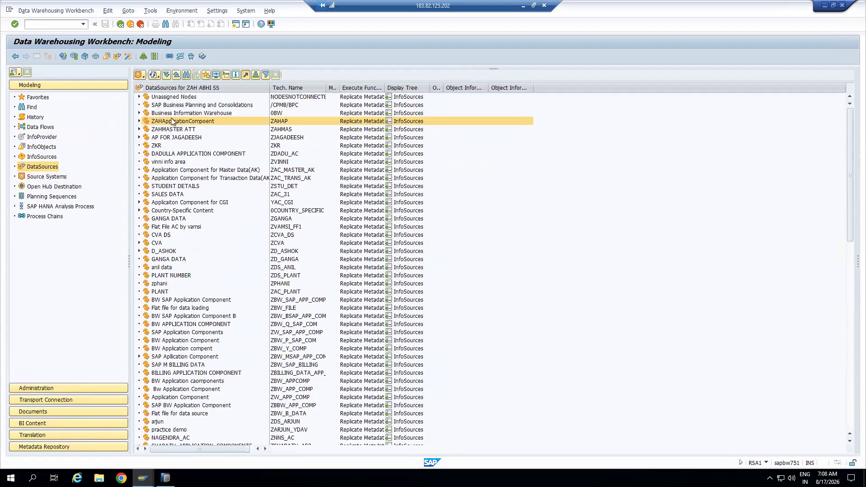
Create Transaction Data DataSource ZDS_TRANS1 under ZAHApplicationComponent
right_click(172, 121)
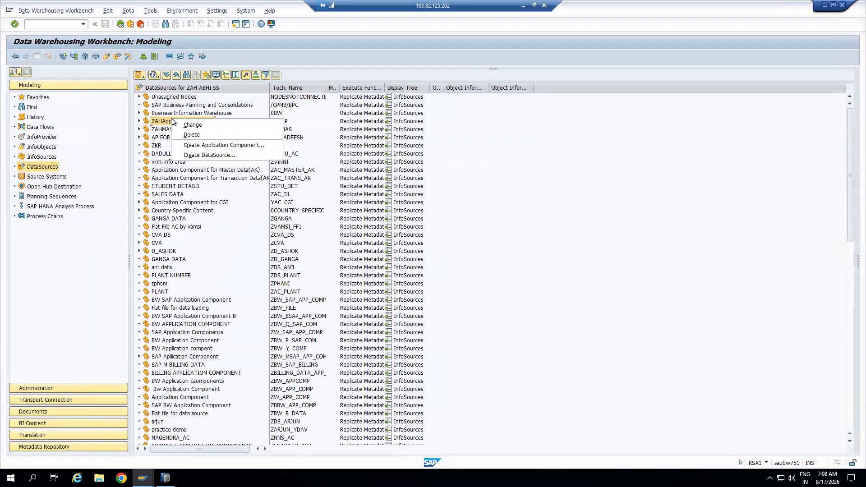
click(207, 154)
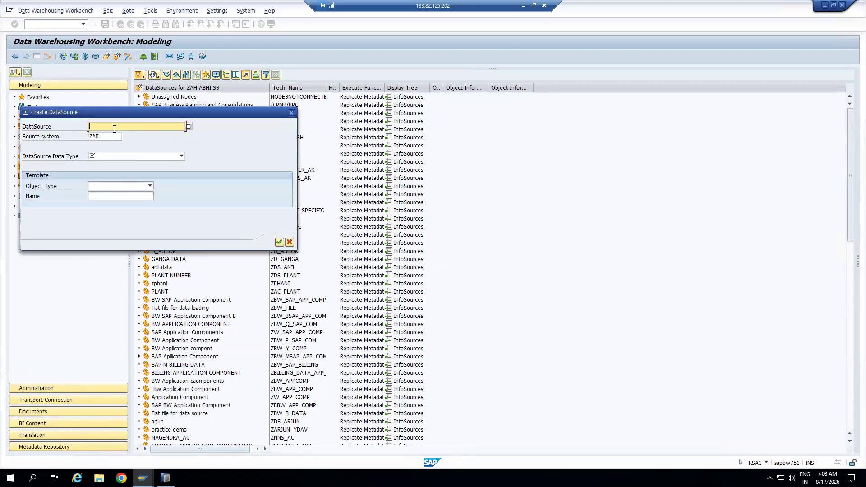
text(ZDS_)
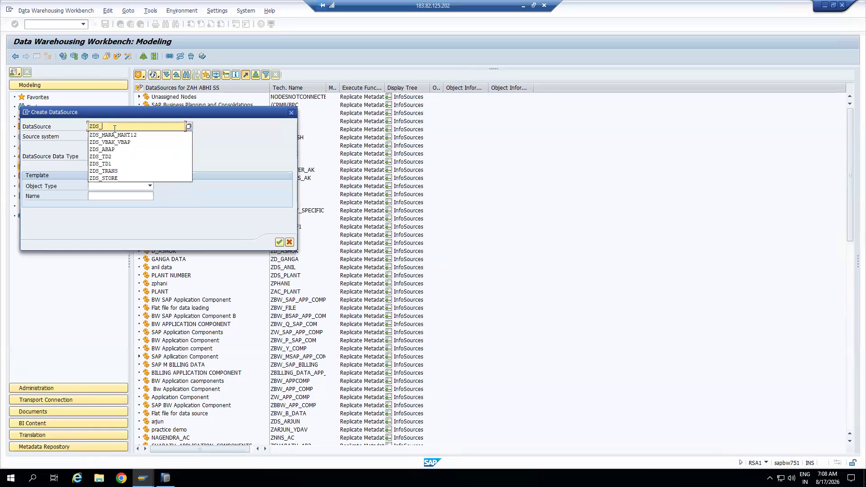
text(TRANS1)
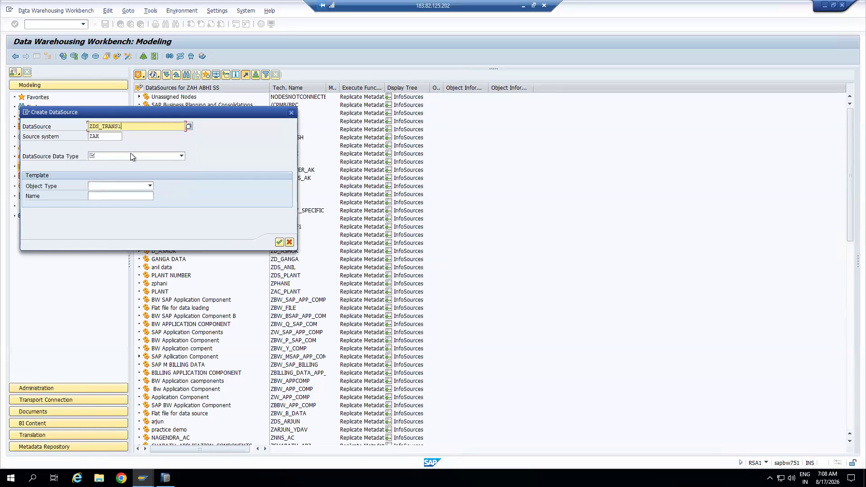
click(131, 156)
click(135, 164)
click(280, 243)
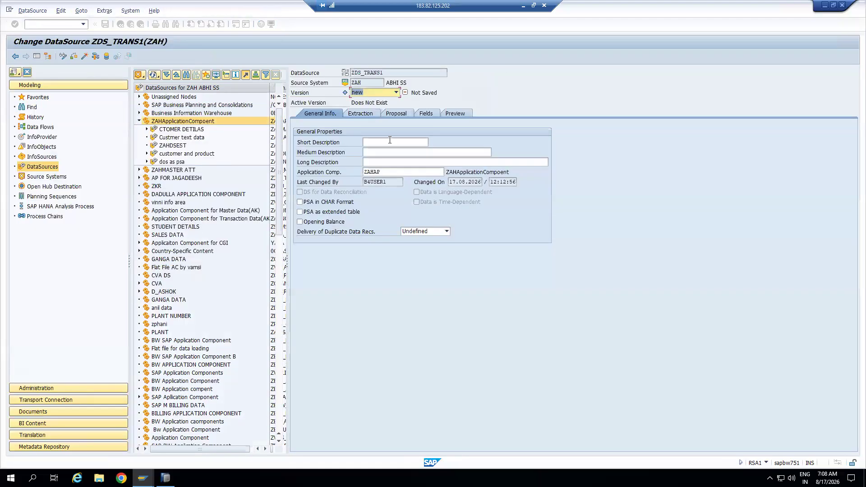
Set the short, medium and long descriptions to 'TD data'
click(390, 140)
text(TD)
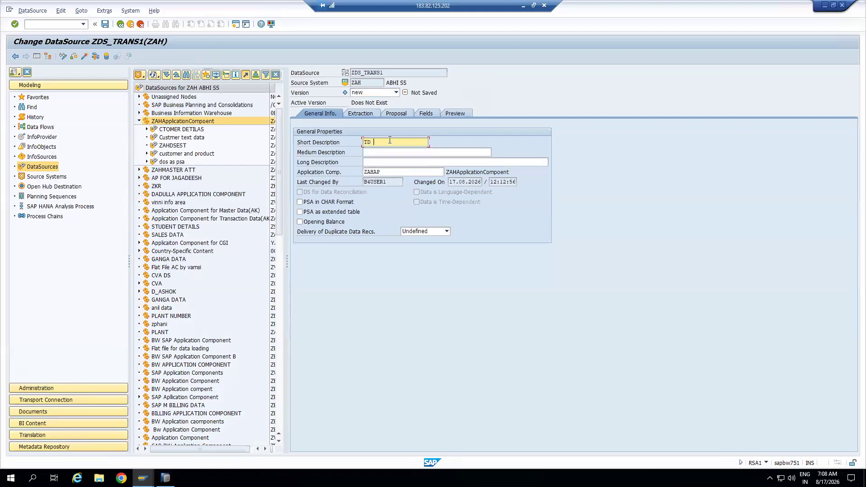
drag(399, 143, 362, 142)
key(ctrl+c)
click(402, 152)
key(ctrl+v)
click(396, 162)
key(ctrl+v)
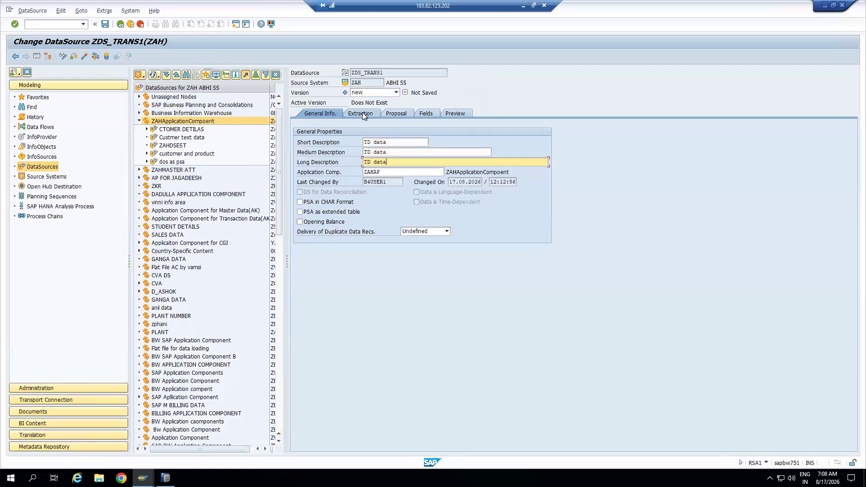
click(363, 114)
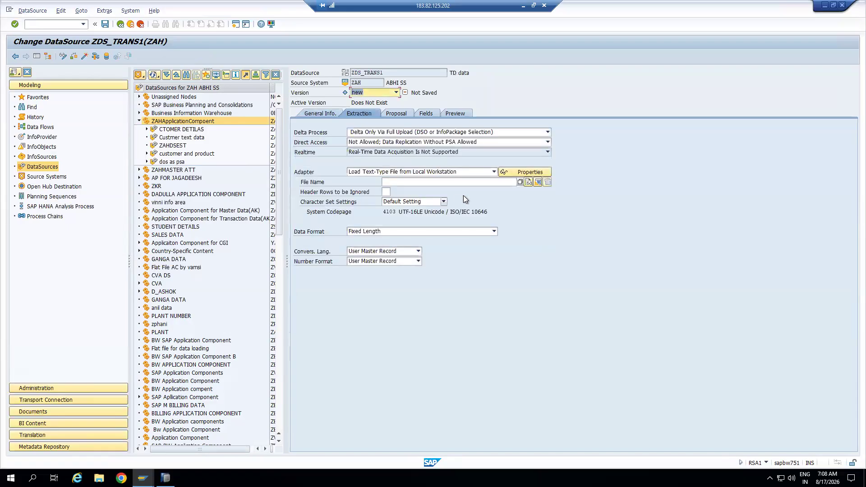
Choose the TRANSACTION_DATA file on the desktop as the source file
click(520, 182)
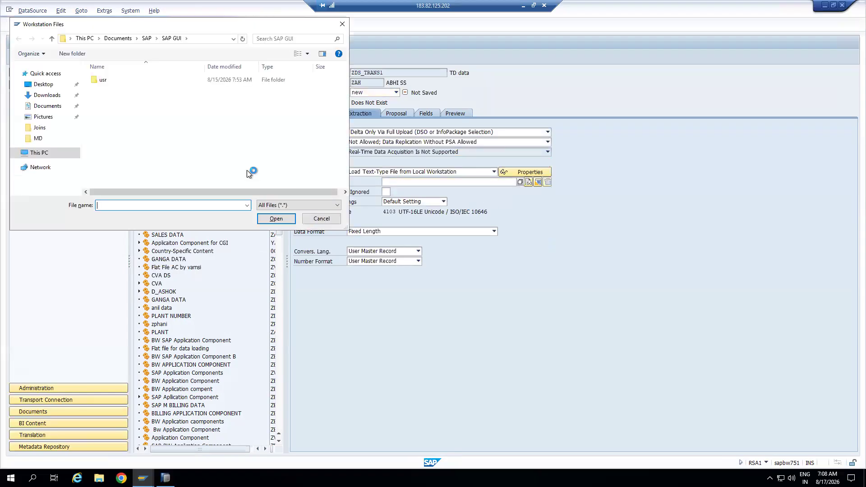
click(48, 86)
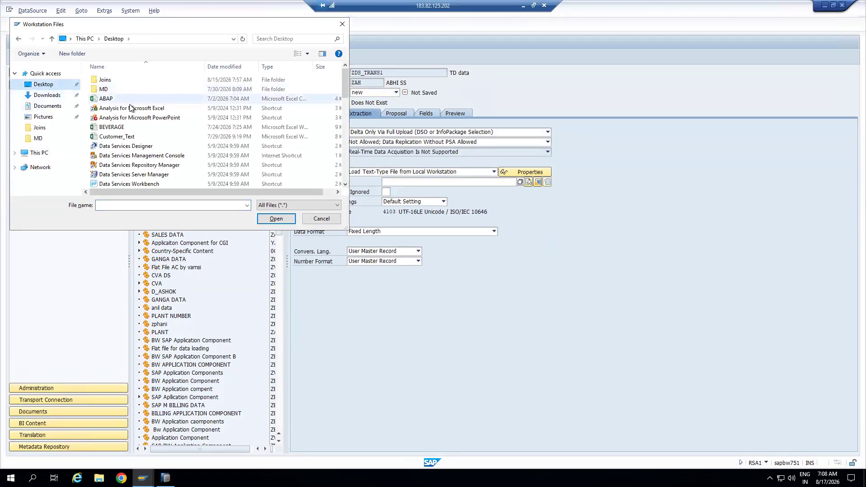
scroll(134, 96, down, 4)
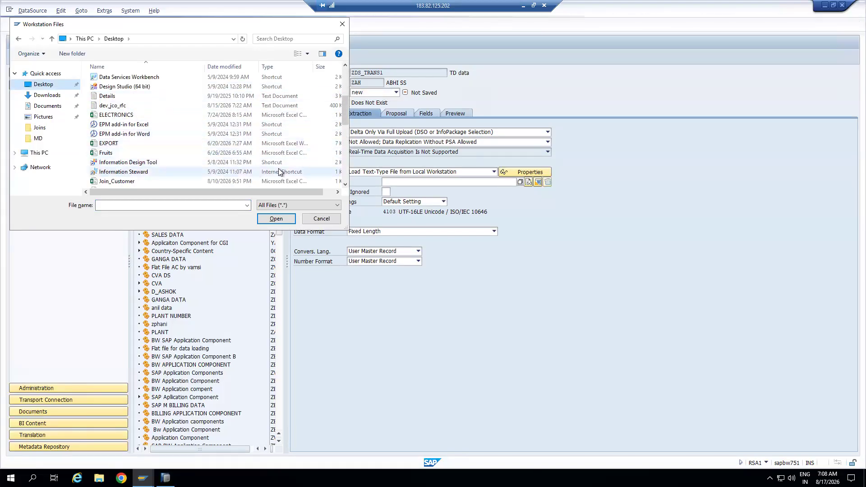
click(346, 153)
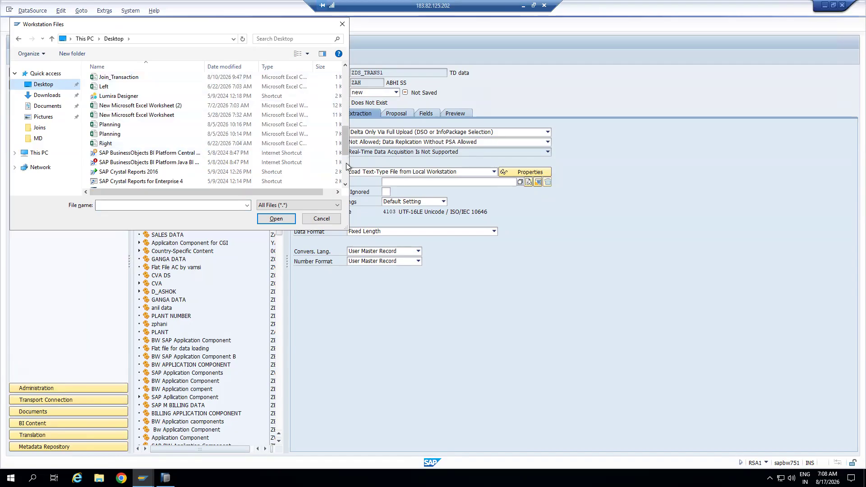
scroll(348, 169, down, 4)
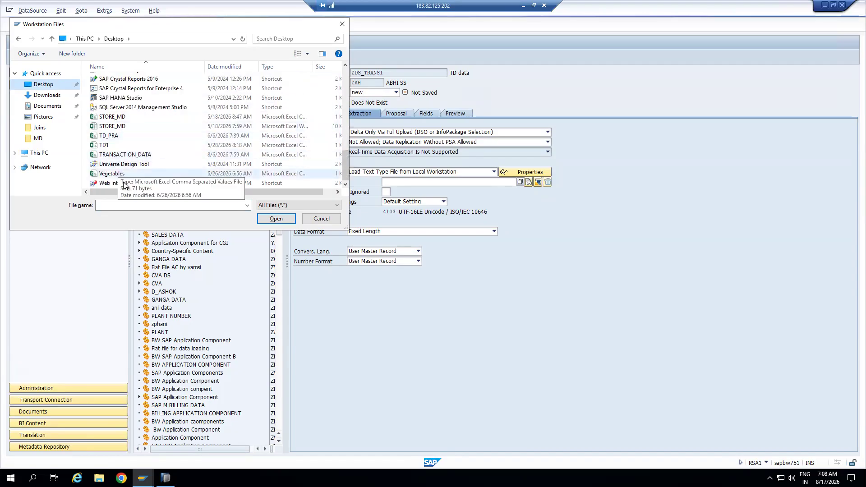
click(129, 155)
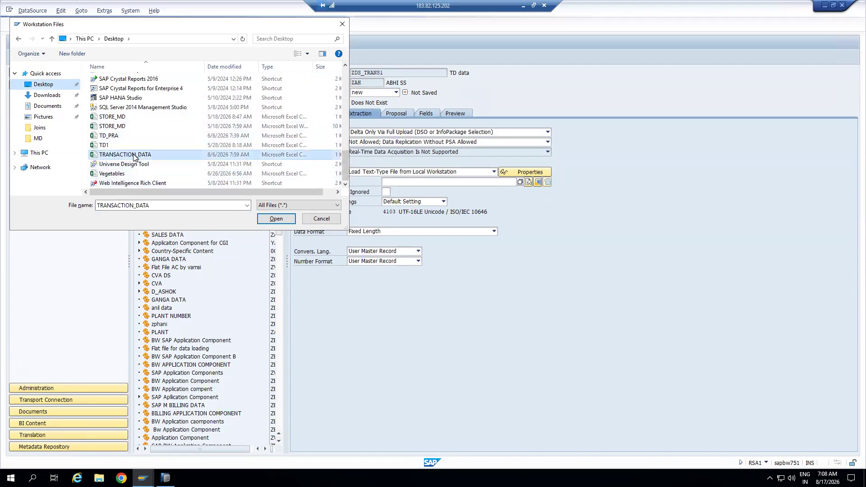
click(276, 219)
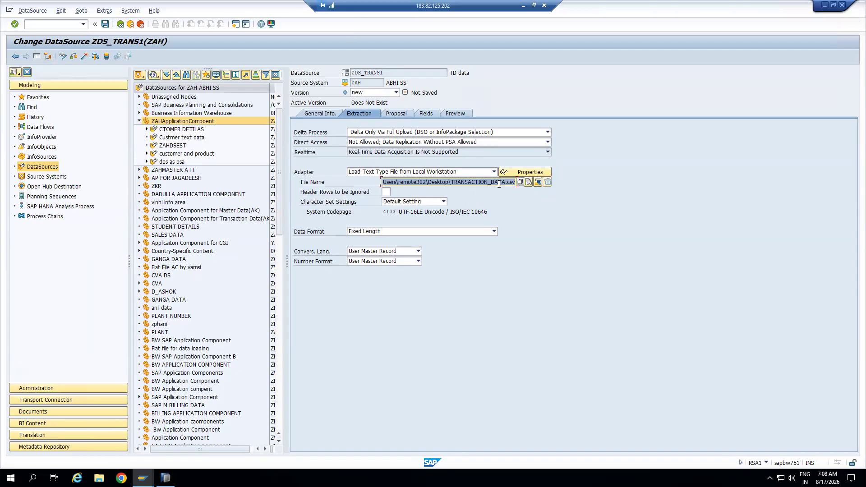
Ignore 1 header row and set the data format to Separated with Separator (CSV)
click(386, 191)
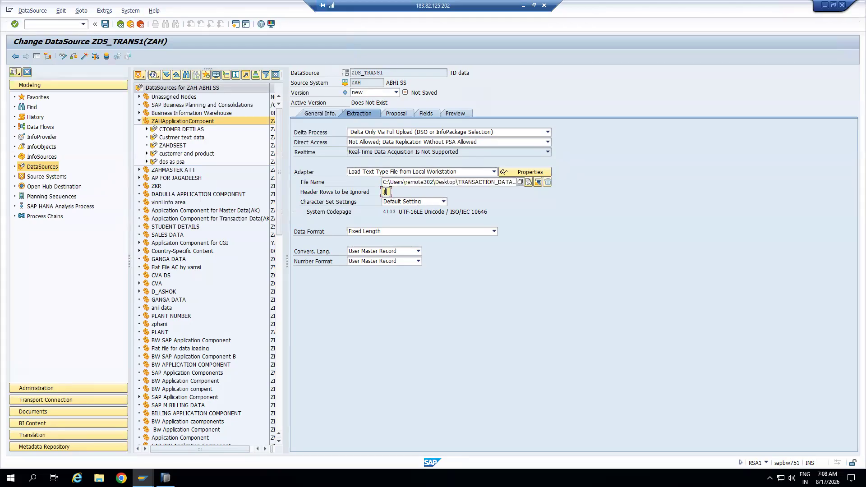
text(1)
click(440, 230)
click(406, 249)
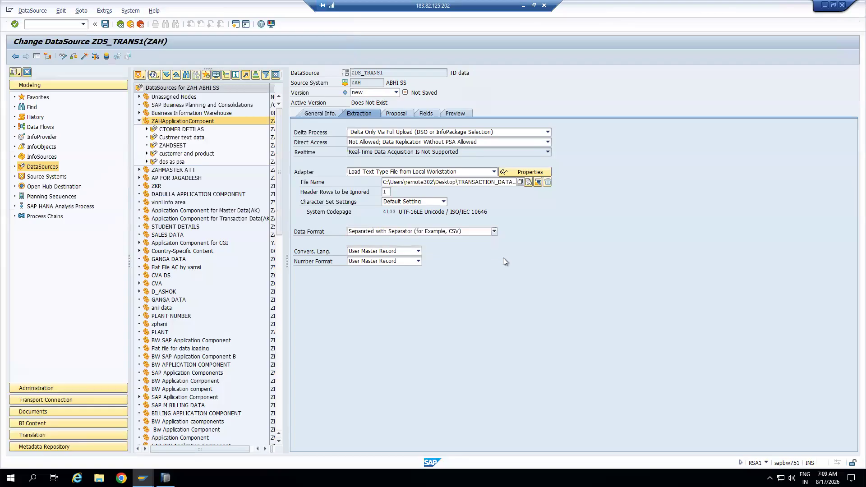
click(388, 241)
Set the data separator to ',' and the escape sign to ';'
key(BackSpace)
text(,)
click(391, 252)
key(BackSpace)
text(;)
Load example data from TRANSACTION_DATA.csv on the Proposal tab, allowing access, and view the Fields list
click(394, 114)
click(442, 142)
click(327, 256)
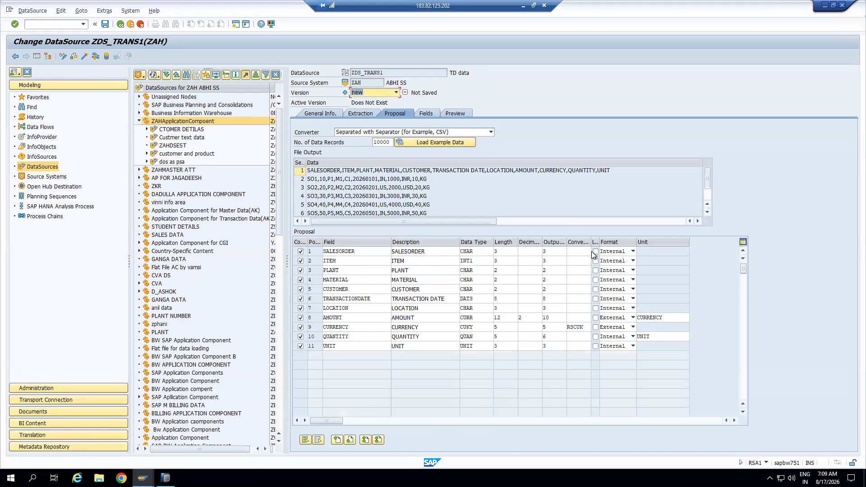
click(421, 114)
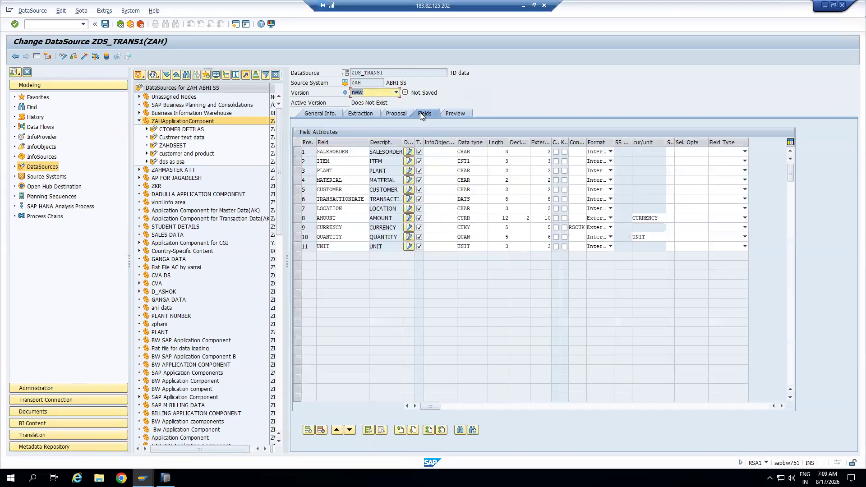
Assign InfoObject template 0DOC_NUM to the first field, copying its attributes
click(437, 152)
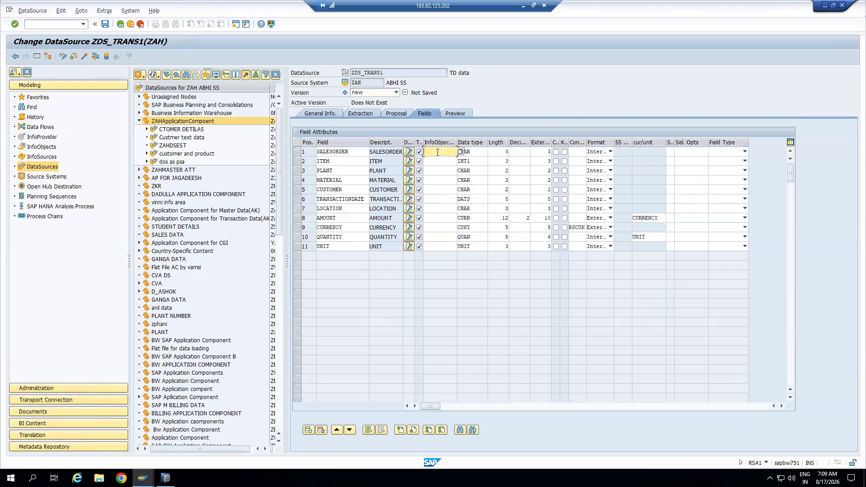
text(0DOC_NUM)
key(Return)
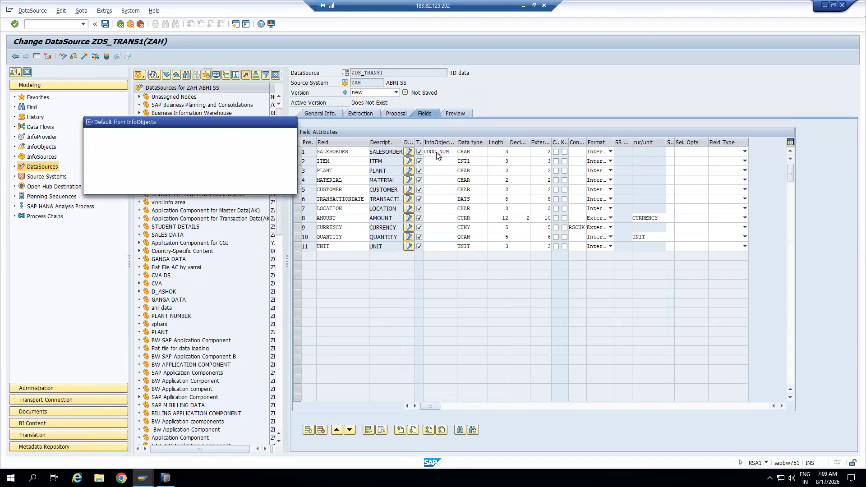
click(160, 187)
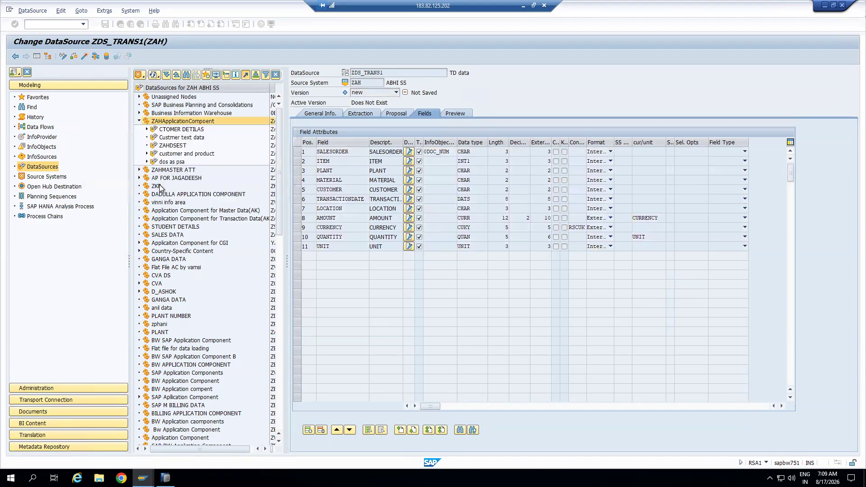
drag(457, 142, 474, 142)
Try 0DOC_ITM as the ITEM field's template, which is reported as not available
click(440, 161)
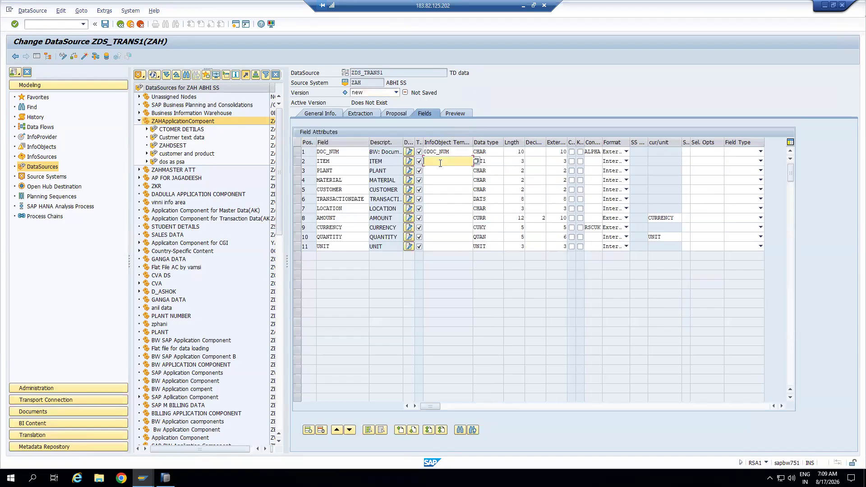
text(0)
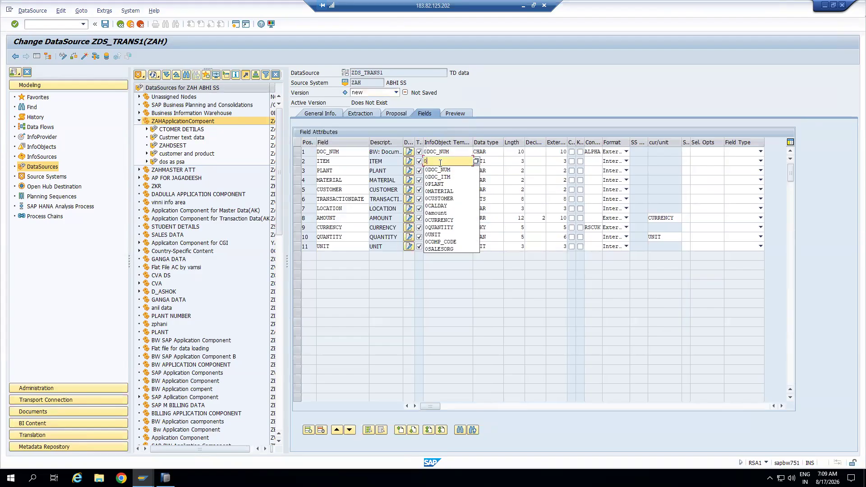
text(D)
click(439, 177)
drag(472, 142, 489, 142)
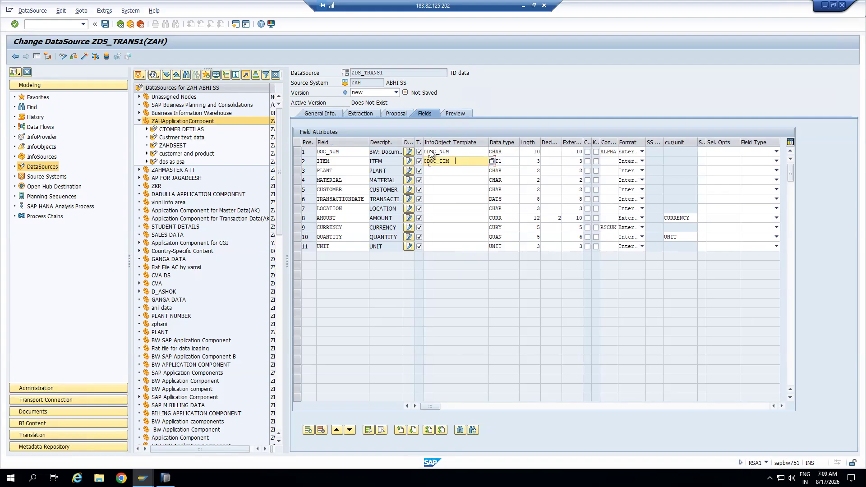
drag(430, 141, 435, 142)
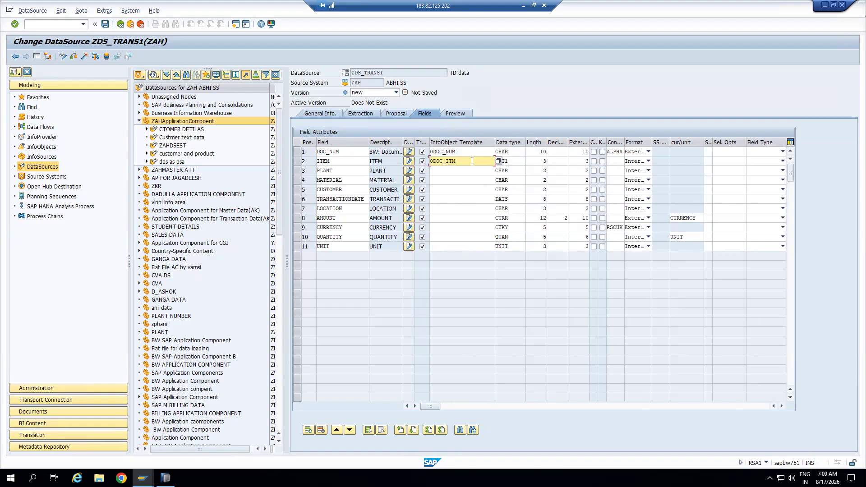
key(Return)
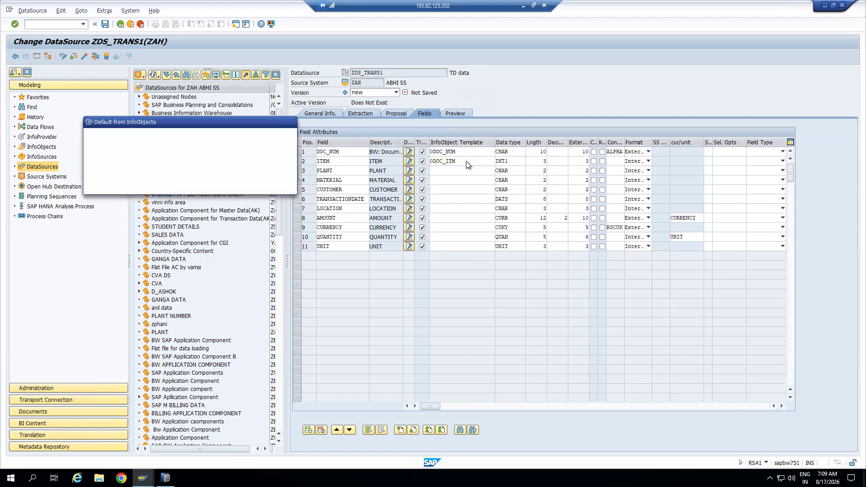
click(138, 186)
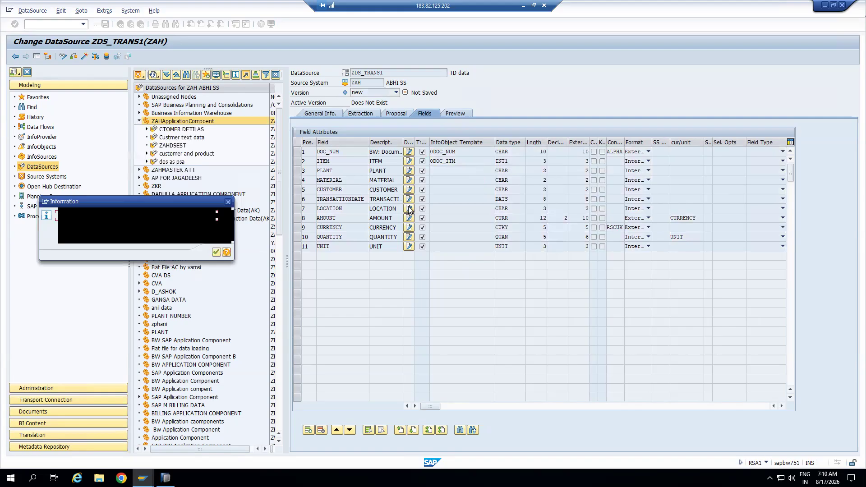
click(216, 253)
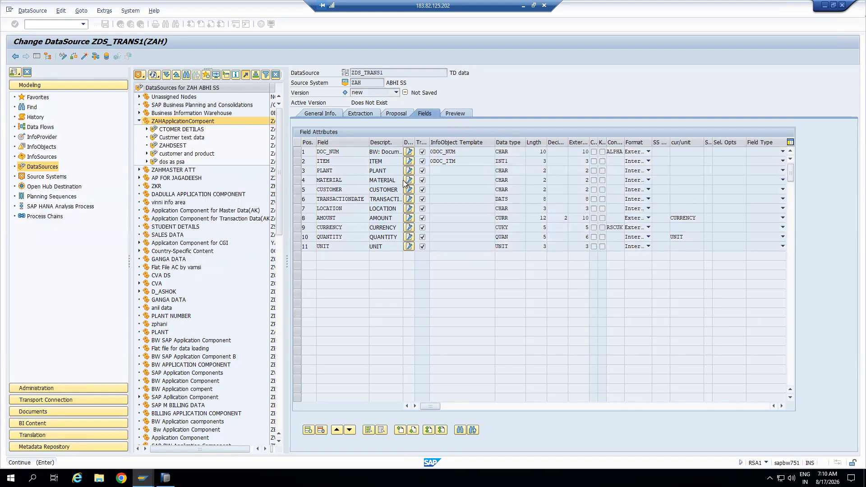
Search with 0DOC_IT* and assign 0DOC_ITEM as the ITEM field's template
click(460, 162)
drag(460, 161, 447, 161)
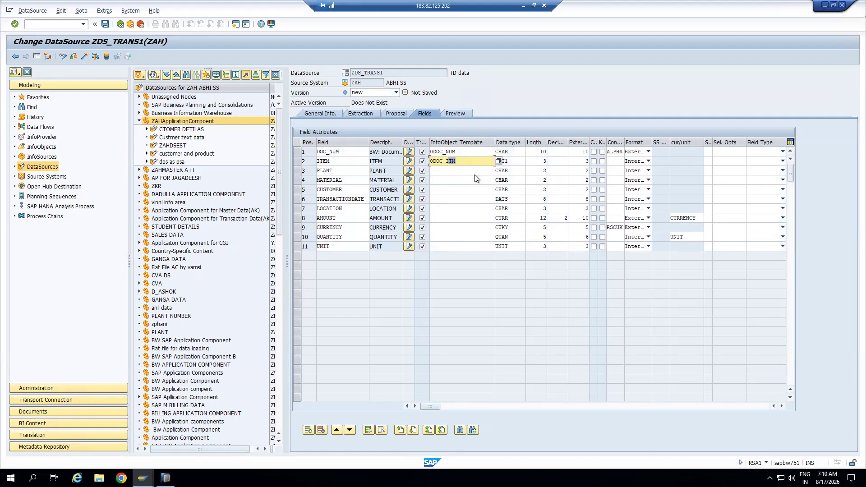
text(IT*)
key(Return)
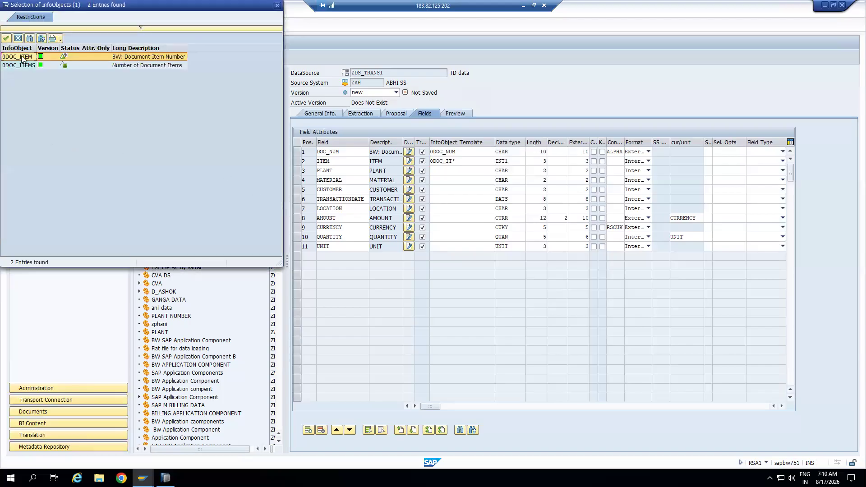
double_click(20, 55)
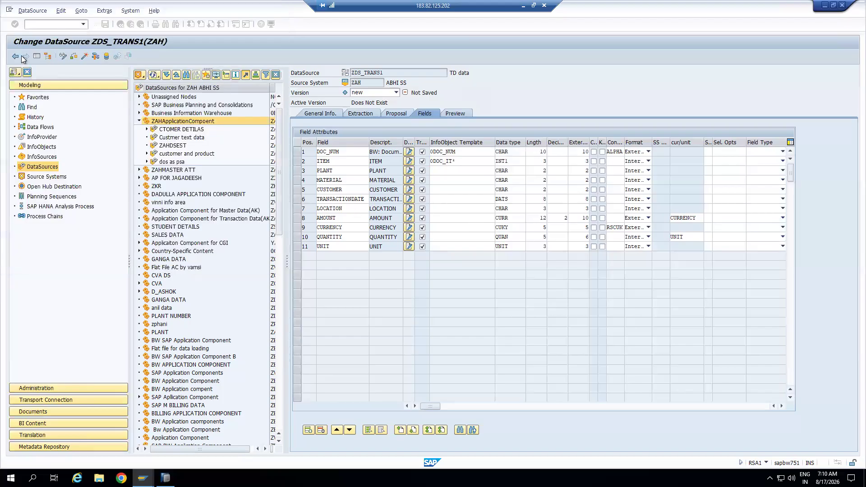
click(460, 171)
Assign 0PLANT to the PLANT field, copying its properties
text(0PLANT)
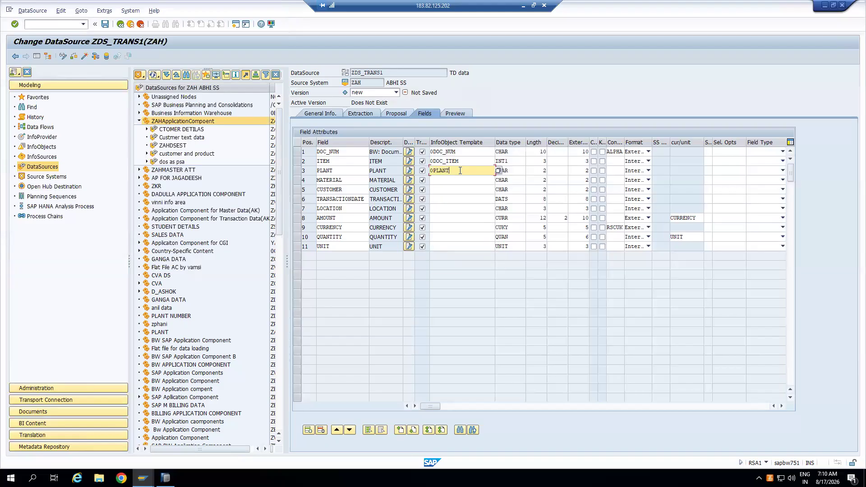
key(Return)
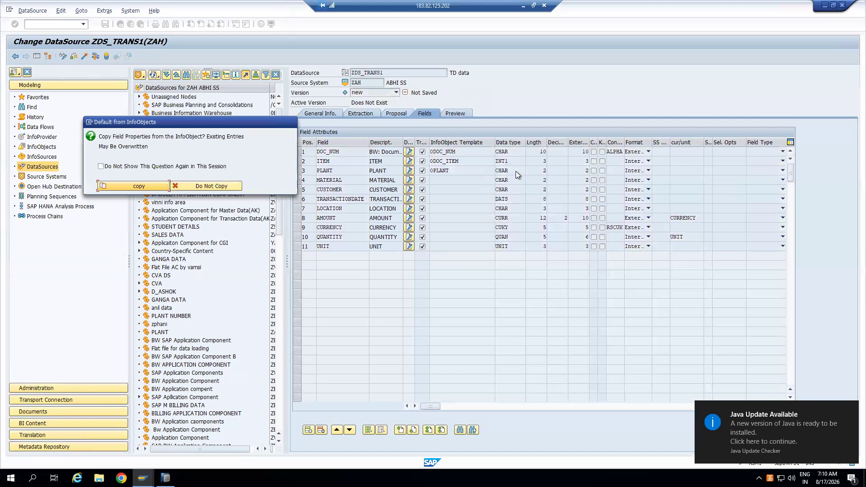
click(158, 186)
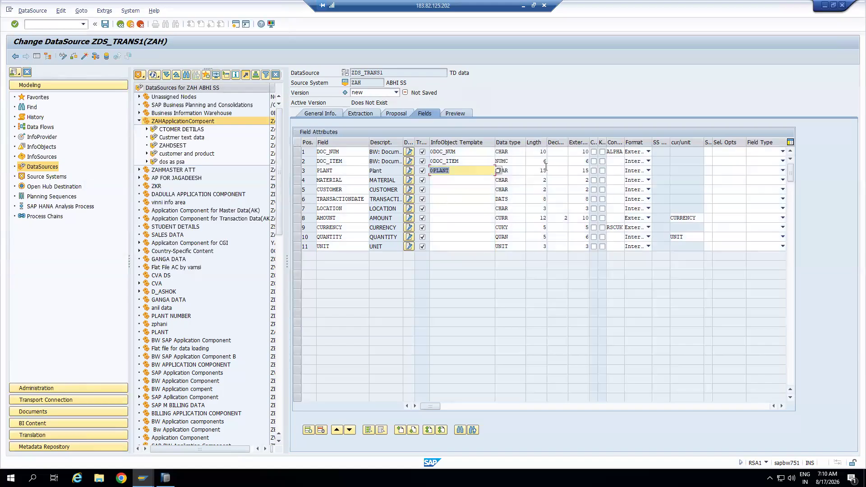
click(518, 170)
click(535, 170)
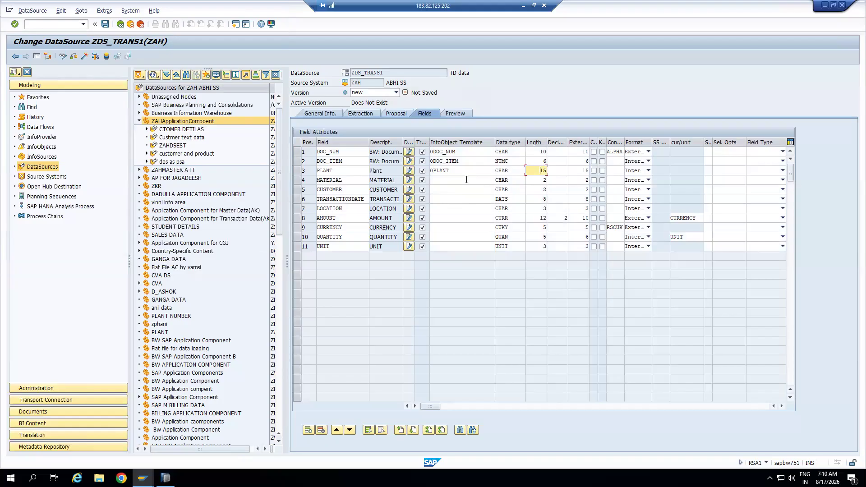
click(467, 179)
click(533, 170)
Assign 0MATERIAL and 0CUSTOMER with copied properties, then save the DataSource
click(469, 181)
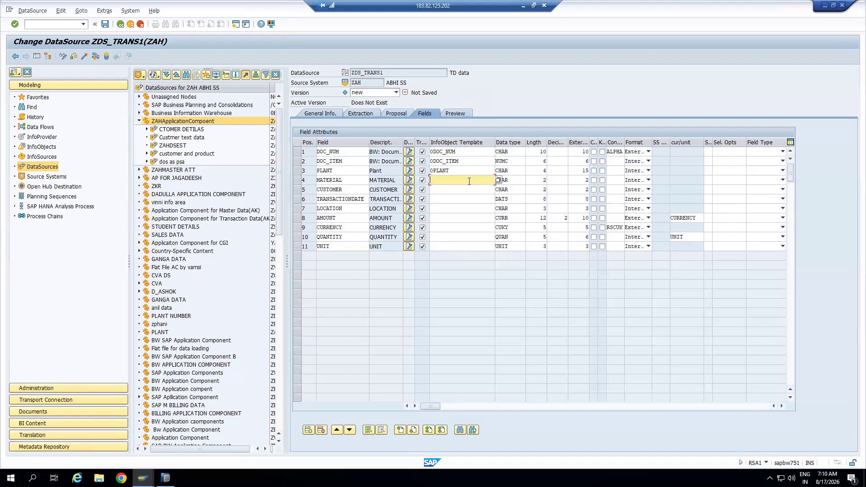
text(0MATERIAL)
key(Return)
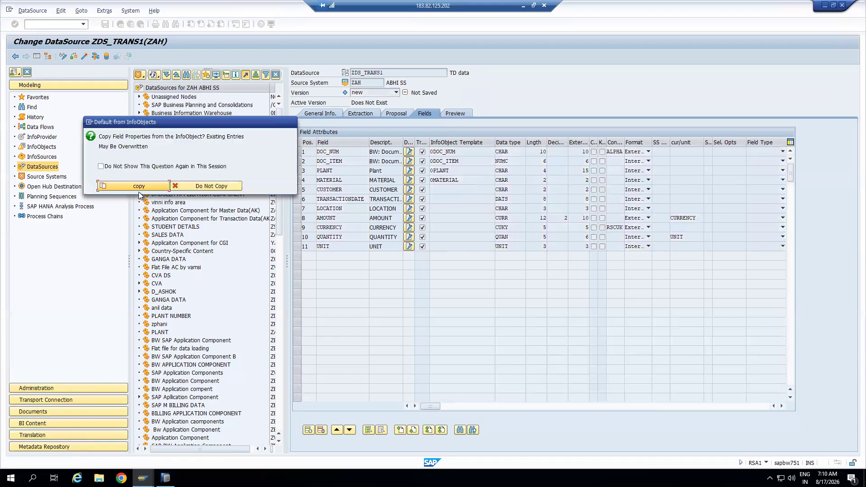
click(164, 192)
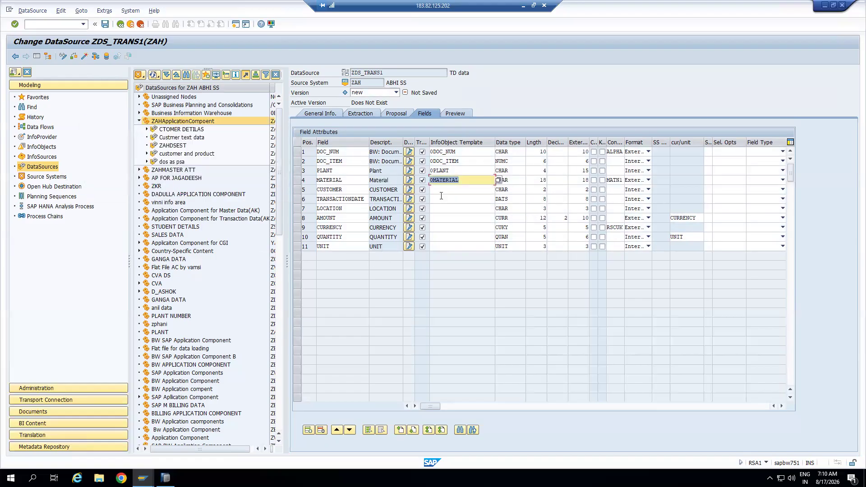
click(468, 192)
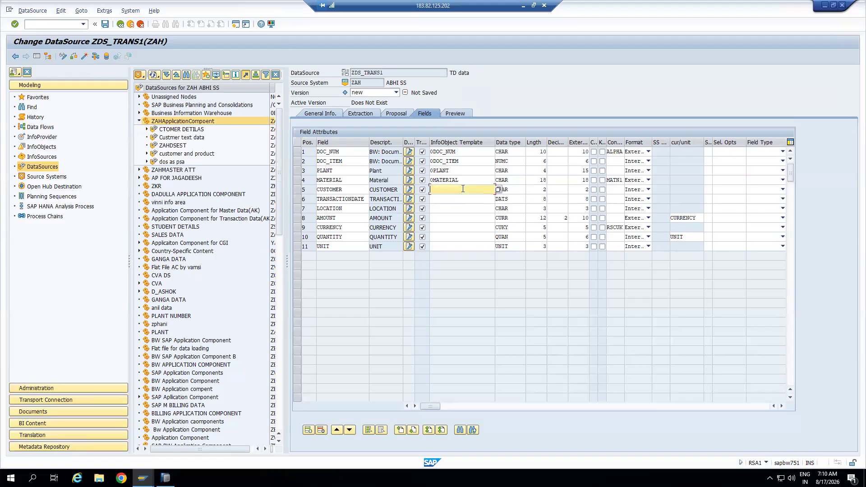
text(0CUSTOMER)
key(Return)
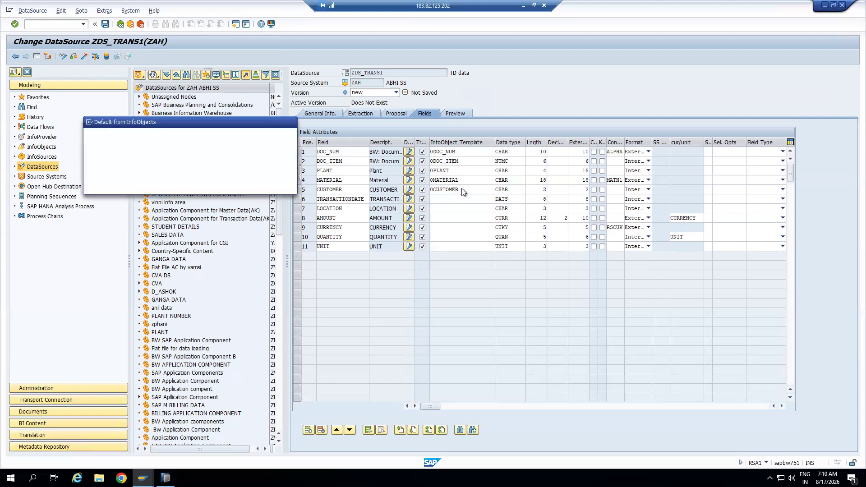
click(160, 186)
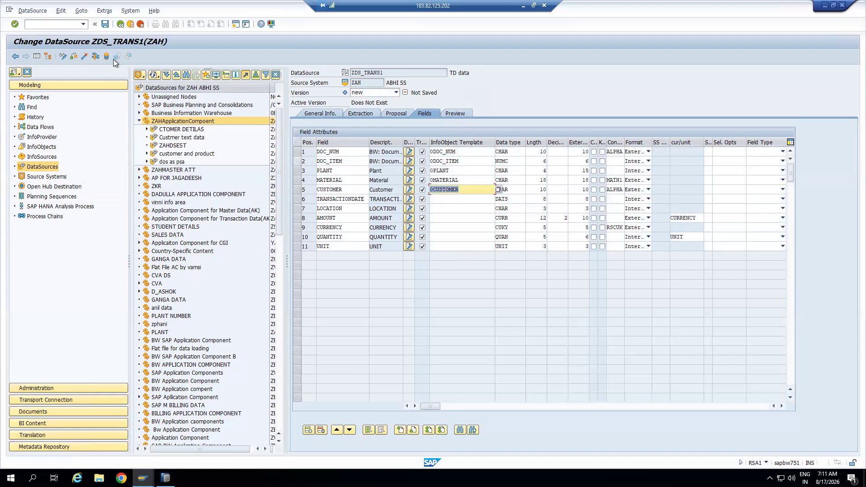
click(85, 55)
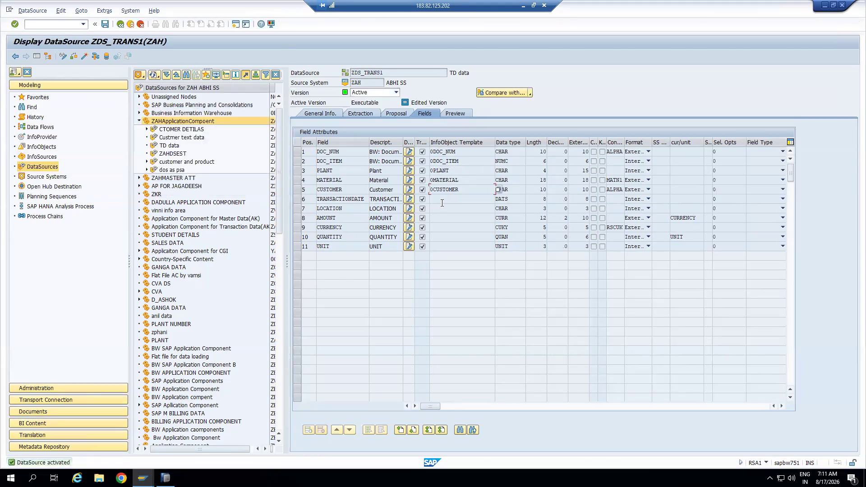
Preview ZDS_TRANS1's six records from TRANSACTION_DATA.csv, then return to the DataSource tree
click(460, 114)
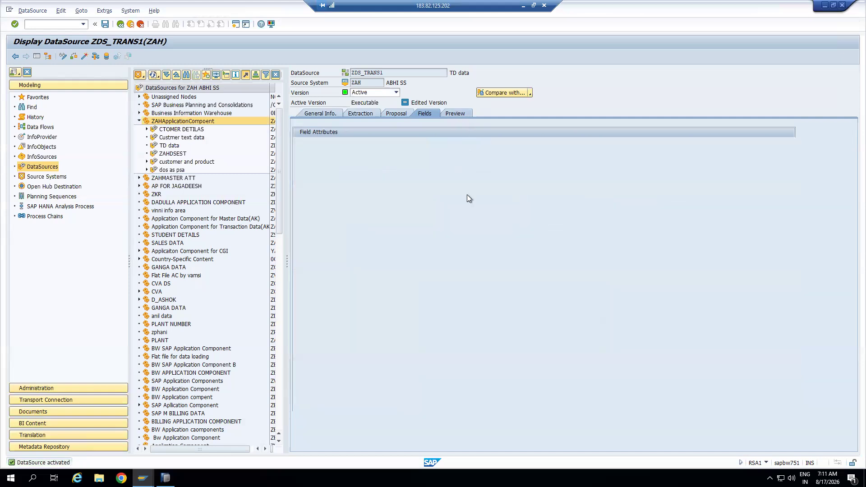
click(417, 132)
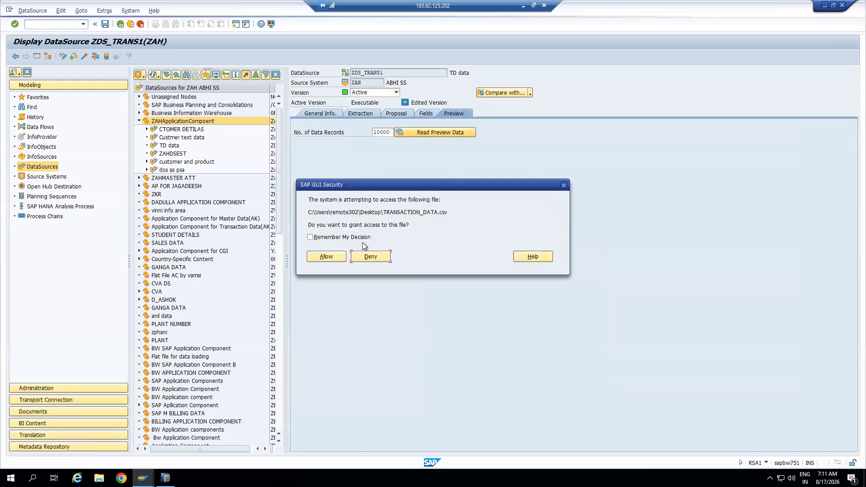
click(336, 255)
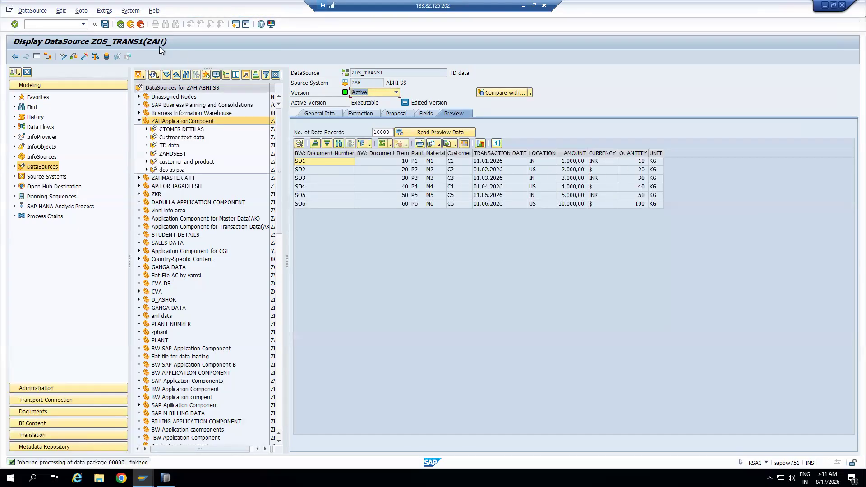
click(134, 25)
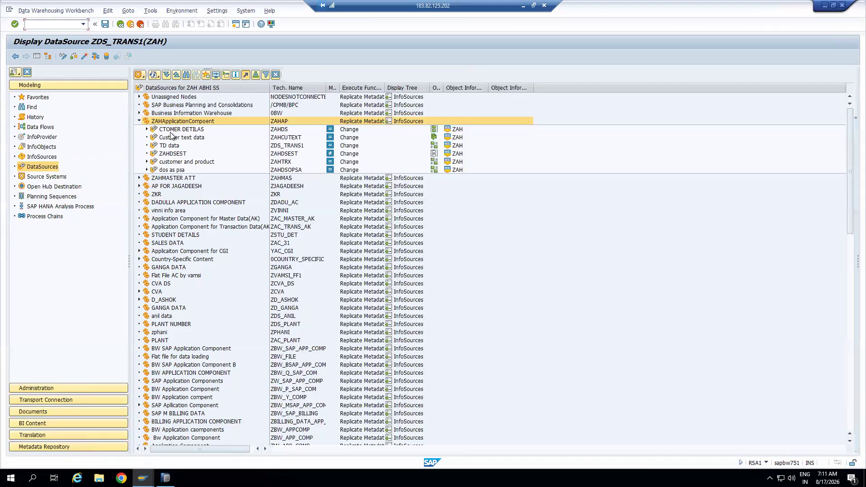
Create and save a new InfoPackage for the TD data DataSource, described as TD
click(173, 146)
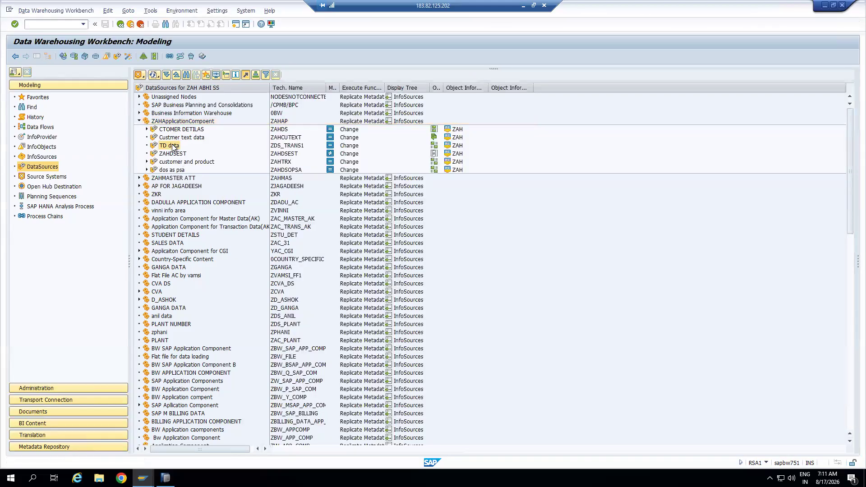
right_click(173, 147)
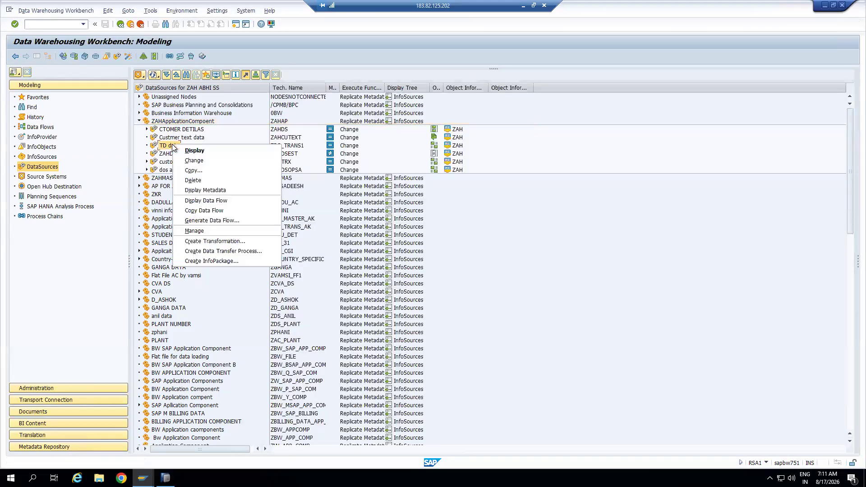
click(206, 260)
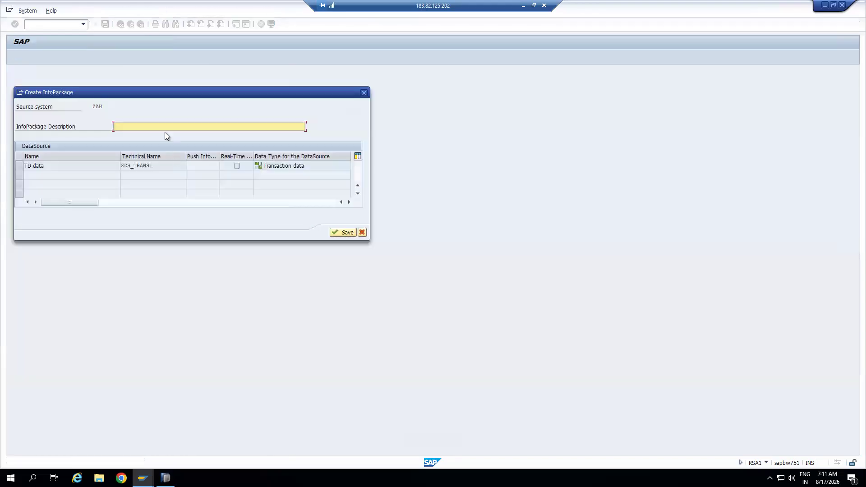
text(TD)
key(Return)
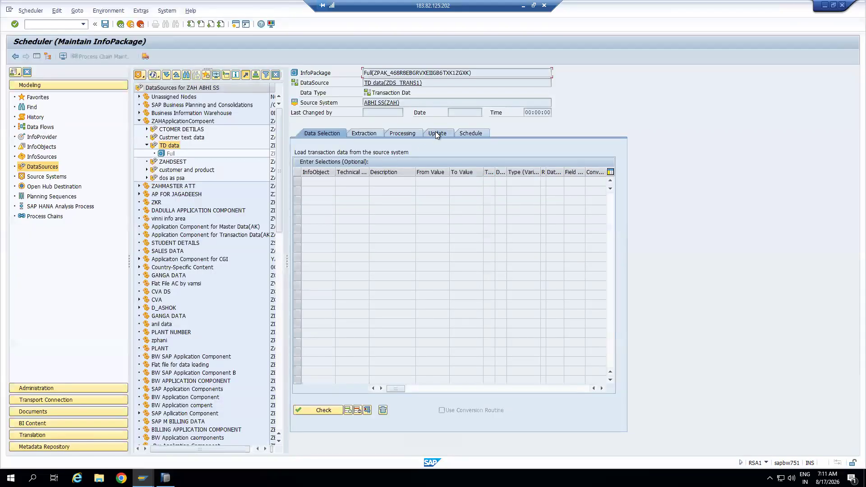
Start the InfoPackage's full load immediately with file access allowed, and open its monitor
click(472, 134)
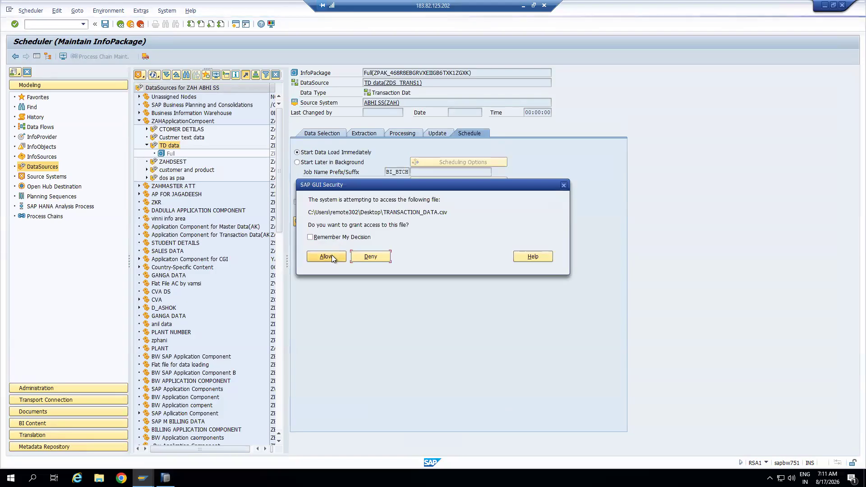
click(332, 256)
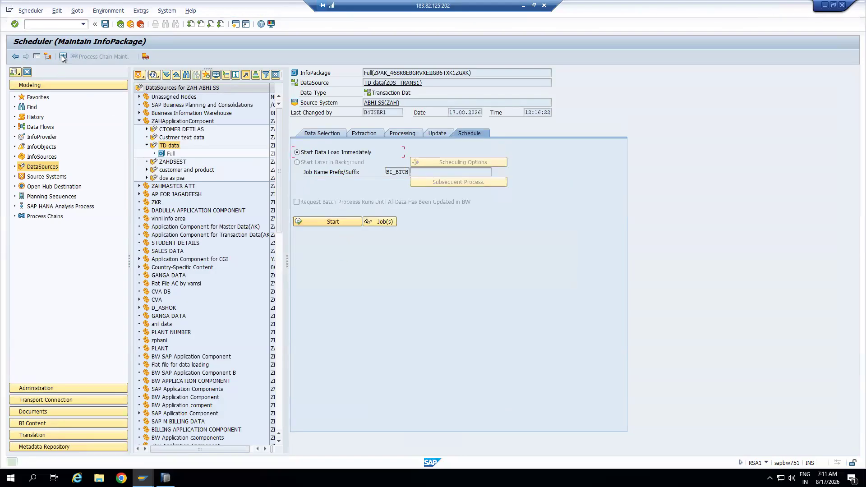
key(F6)
Check the six records of the loaded request in PSA maintenance, showing up to 1000 records
click(98, 113)
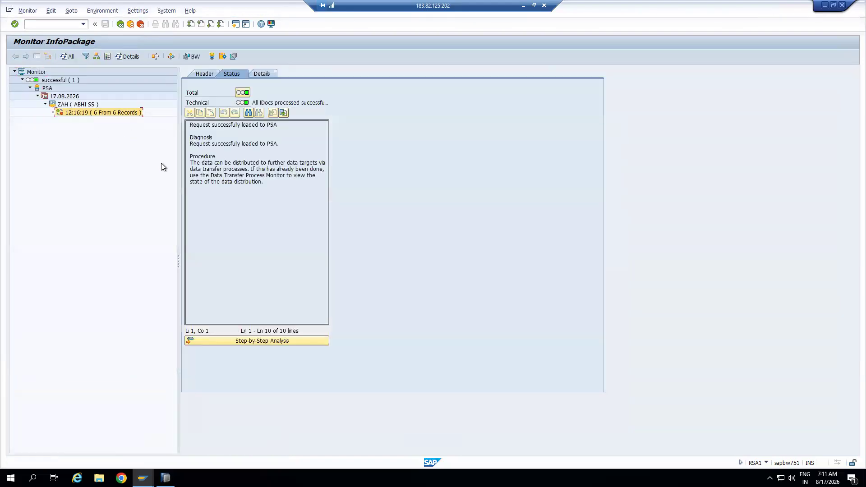
click(211, 56)
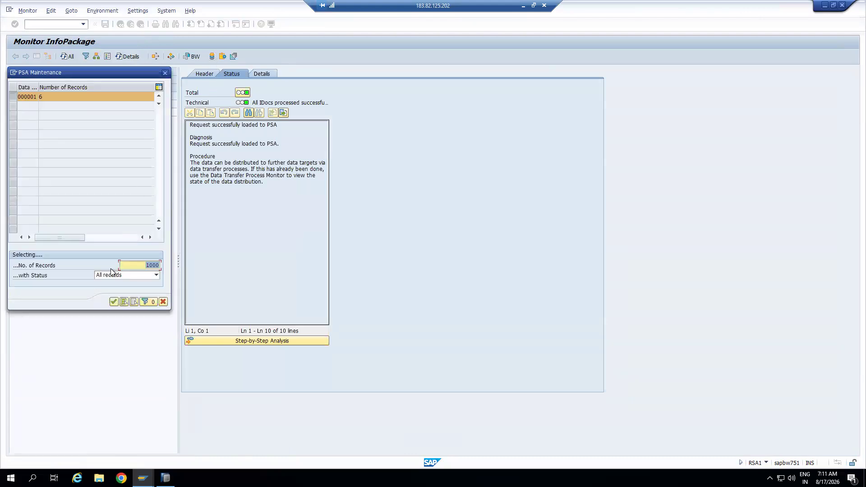
click(113, 302)
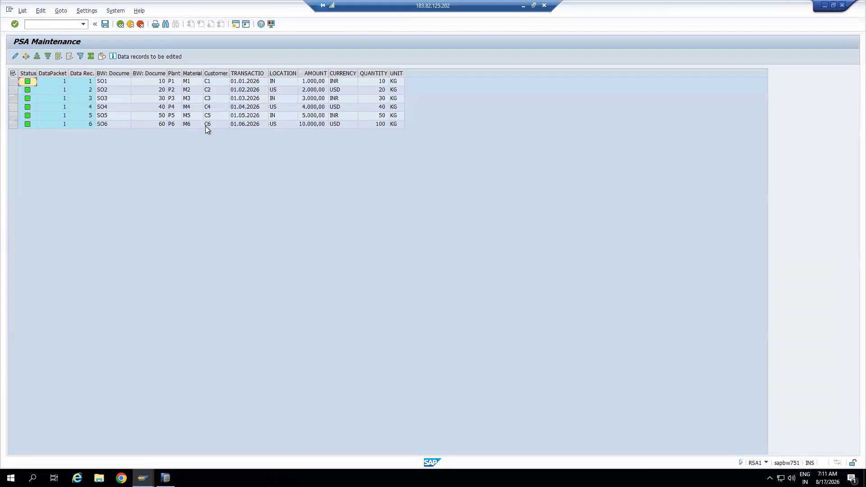
Back out to the DataSource tree, copy the ZDS_TRANS1 name, and open the Run prompt
click(130, 23)
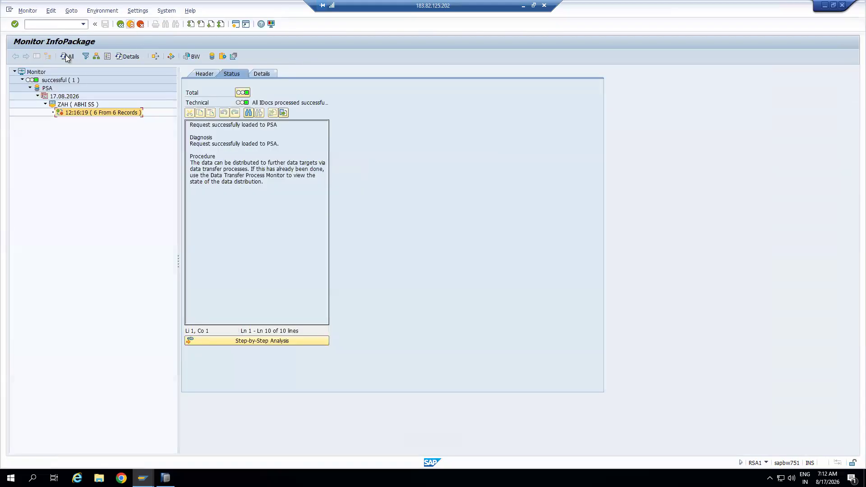
click(131, 24)
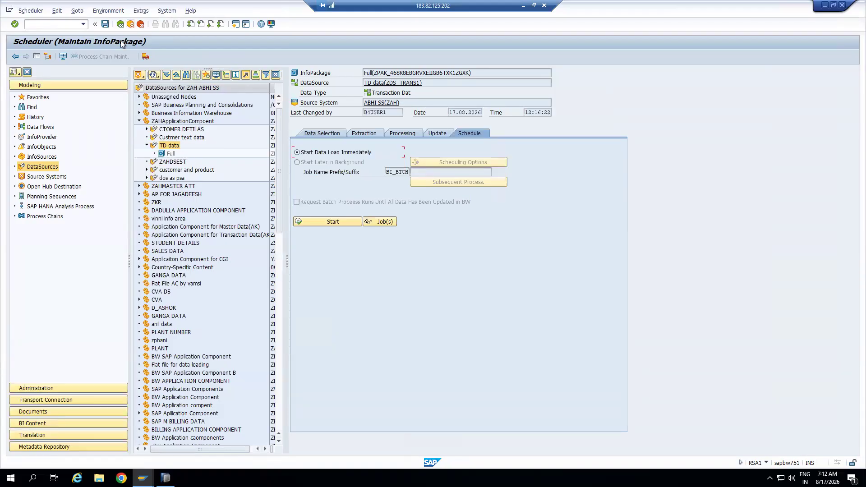
click(130, 24)
click(285, 147)
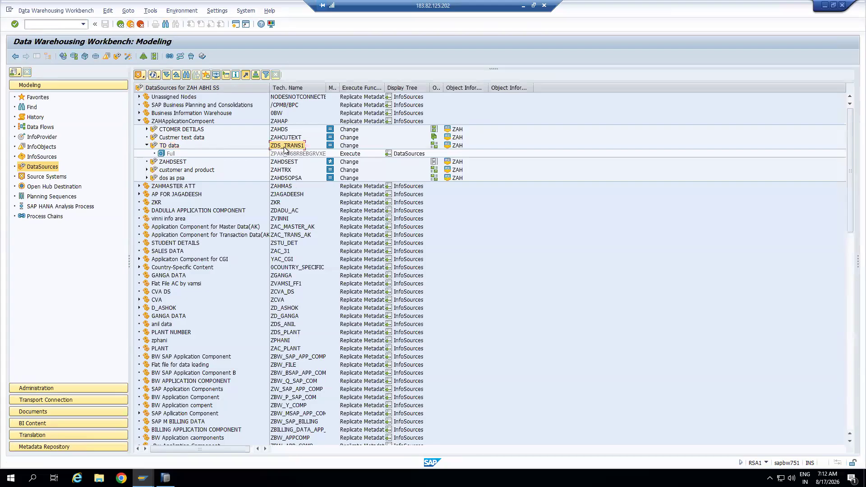
key(super+r)
Start Notepad and paste DataSource ZDS_TRANS1 and source system ZAH into a new note
text(not)
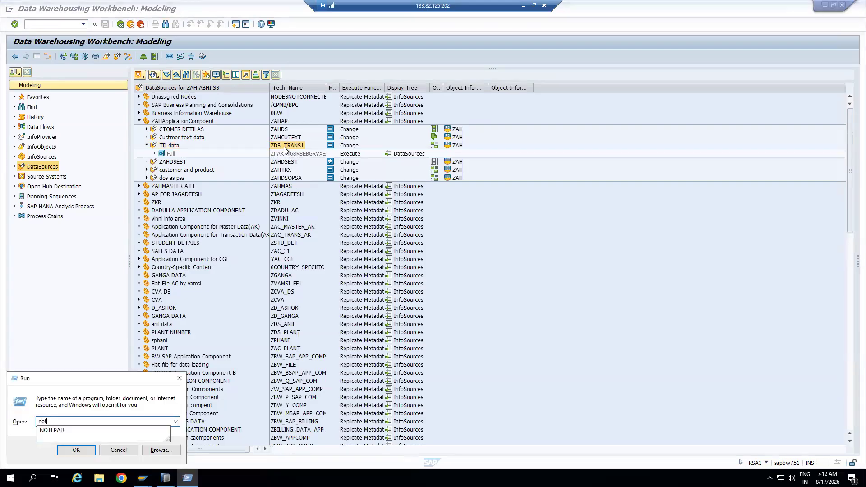
text(epad)
key(Return)
text(ZDS_TRANS1)
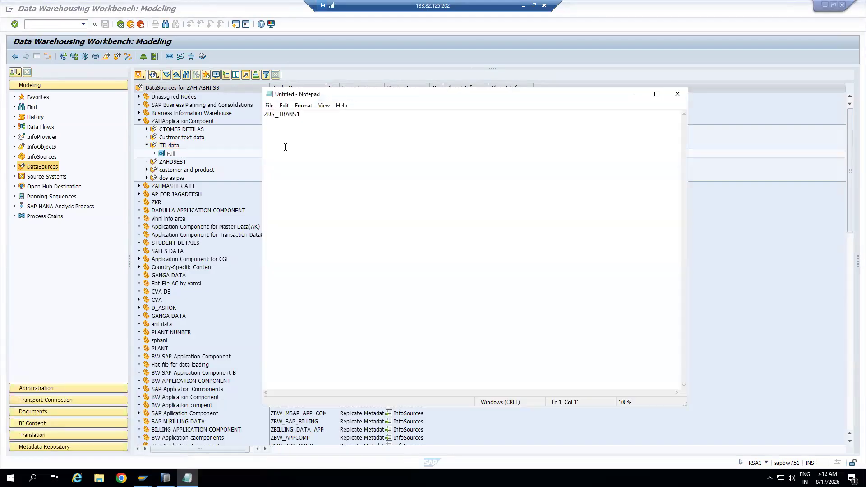
click(233, 142)
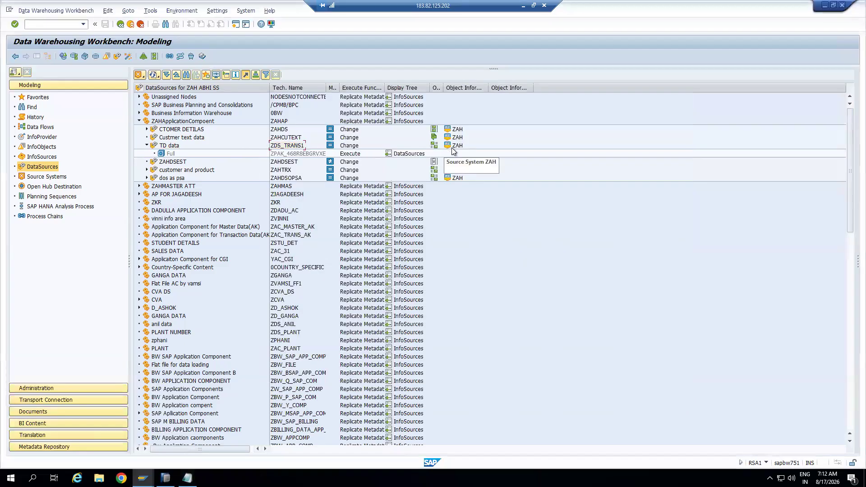
key(alt+Tab)
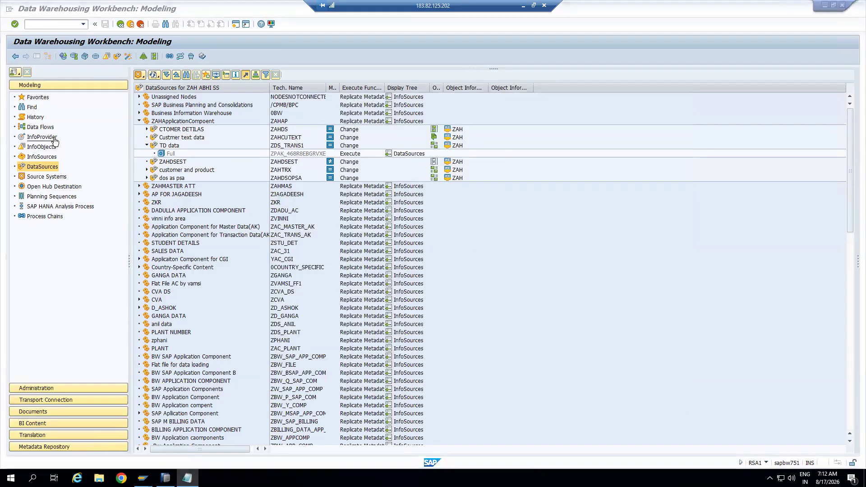
Create DataStore object ZDSO_101, description 'Test DSO', under the NEW InfoArea in InfoProvider
click(54, 140)
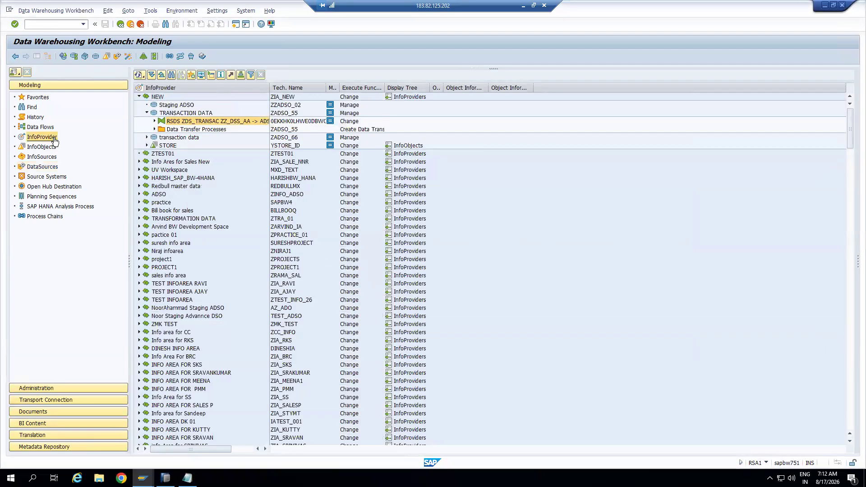
click(146, 113)
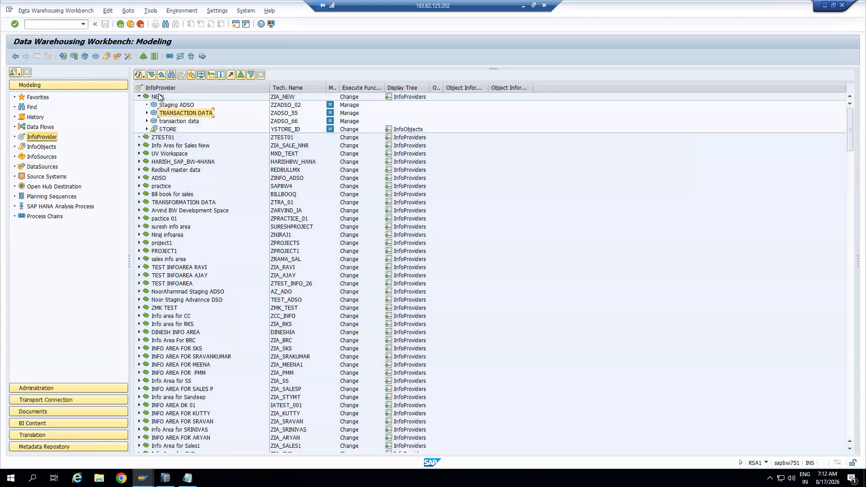
click(157, 97)
right_click(158, 98)
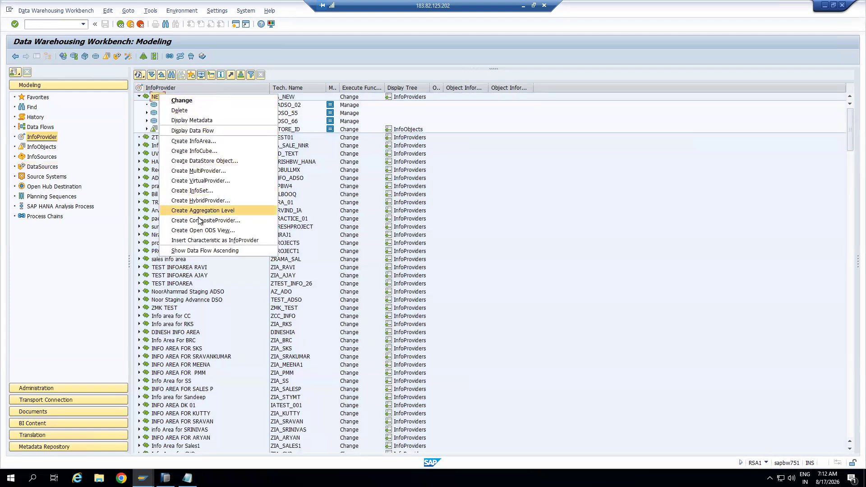
click(215, 161)
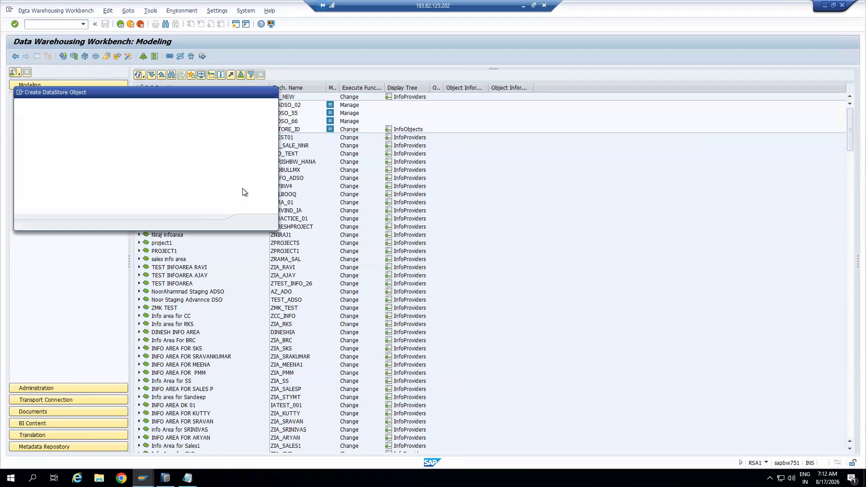
text(Z)
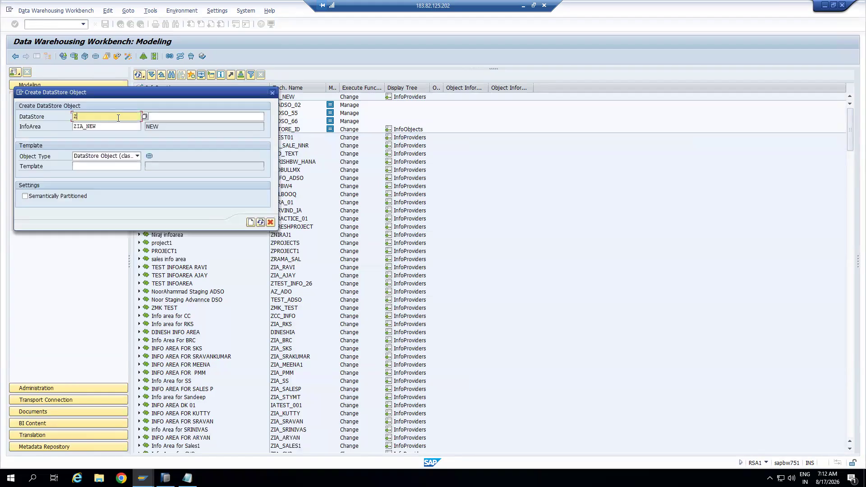
text(DSO_)
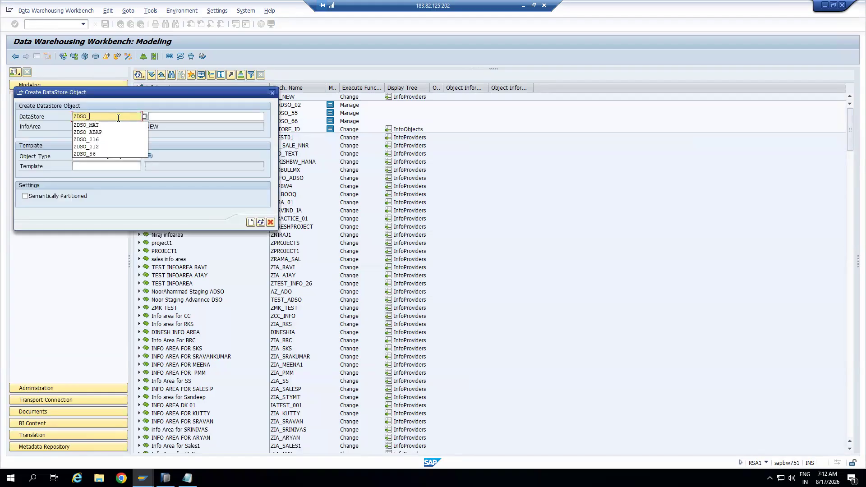
text(101)
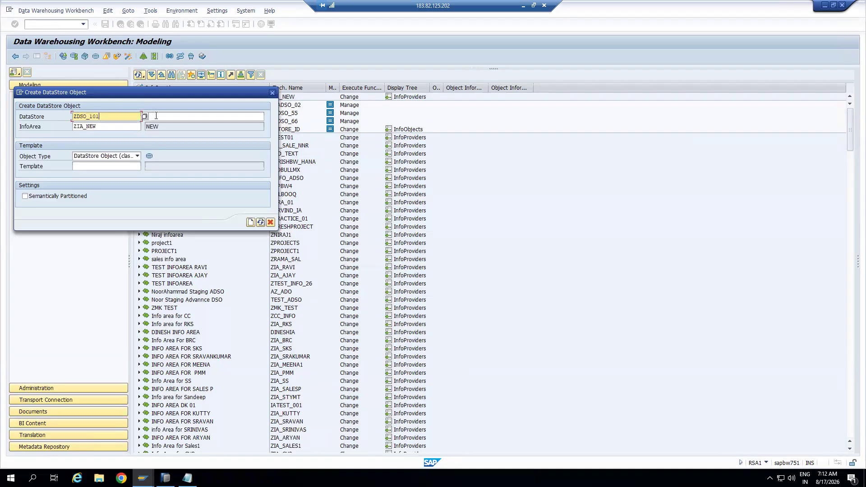
click(165, 115)
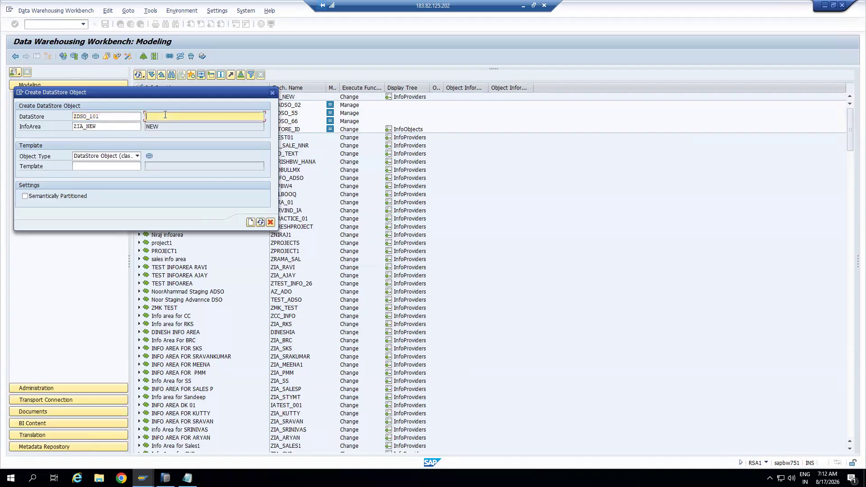
text(Test DSO)
click(251, 222)
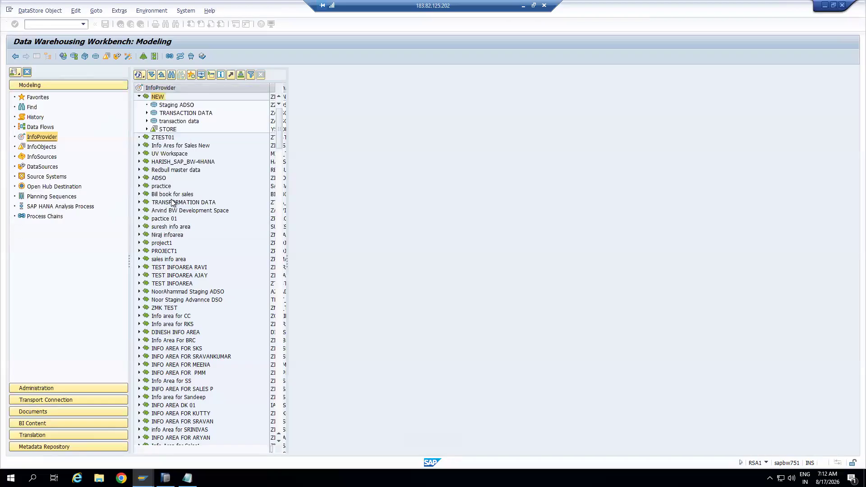
Confirm Standard as the DataStore object type in ZDSO_101's settings
click(34, 56)
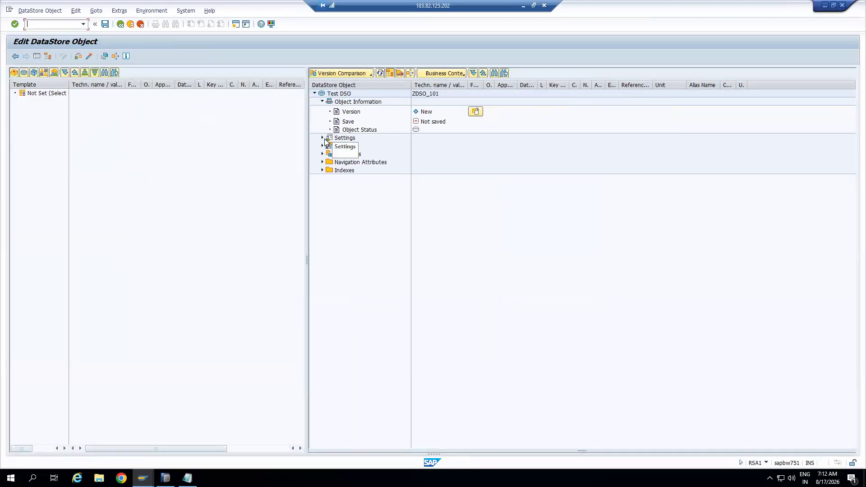
click(322, 137)
click(322, 102)
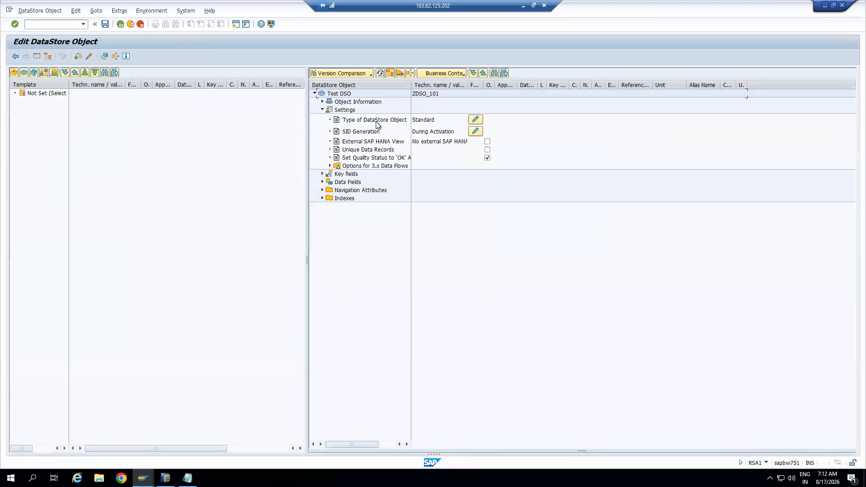
click(475, 120)
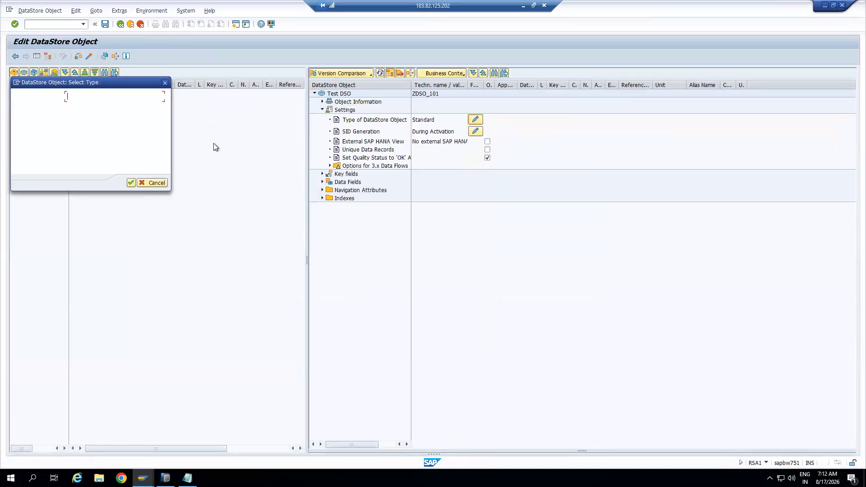
drag(102, 84, 181, 199)
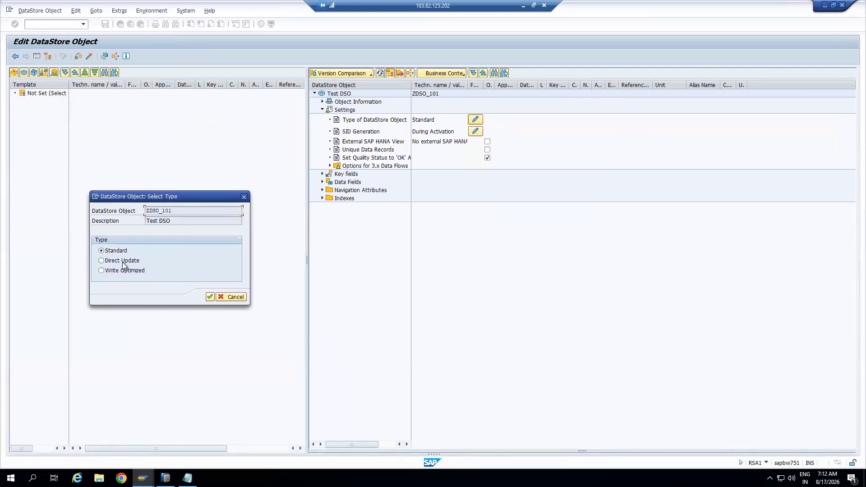
click(210, 296)
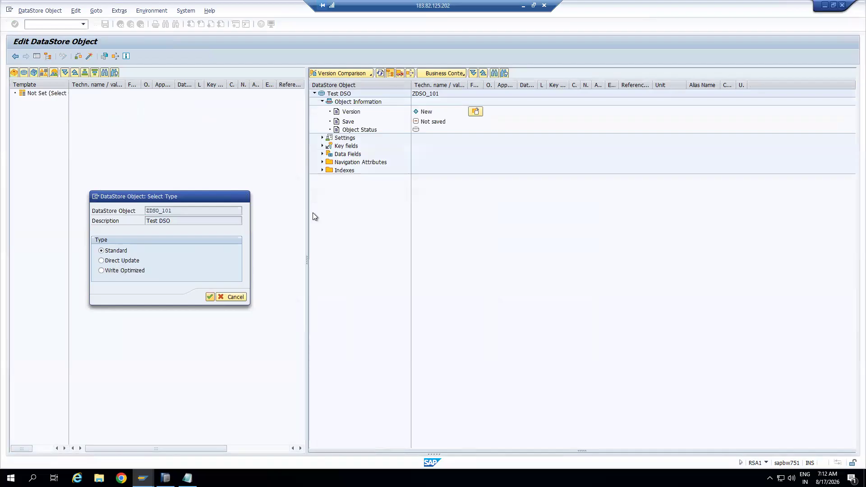
click(323, 138)
Add 0DOC_NUM and 0DOC_ITEM as key fields by InfoObject direct input
click(322, 147)
click(342, 147)
right_click(342, 146)
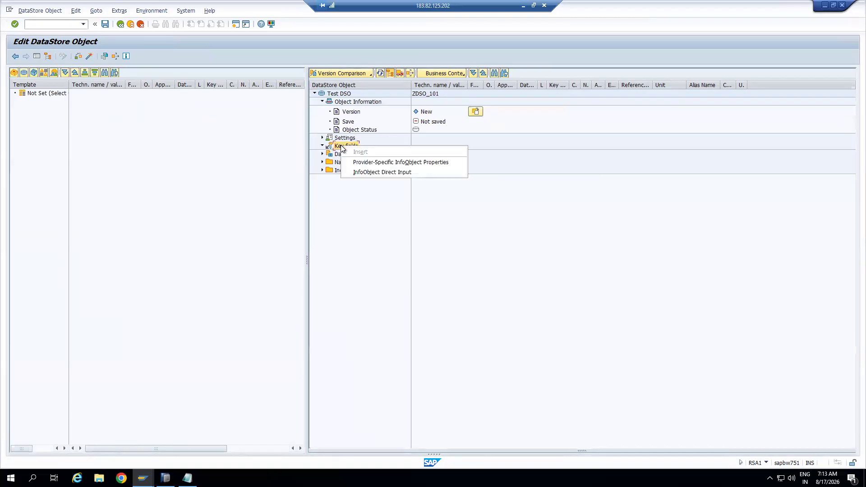
click(397, 172)
text(0DOC_NUM)
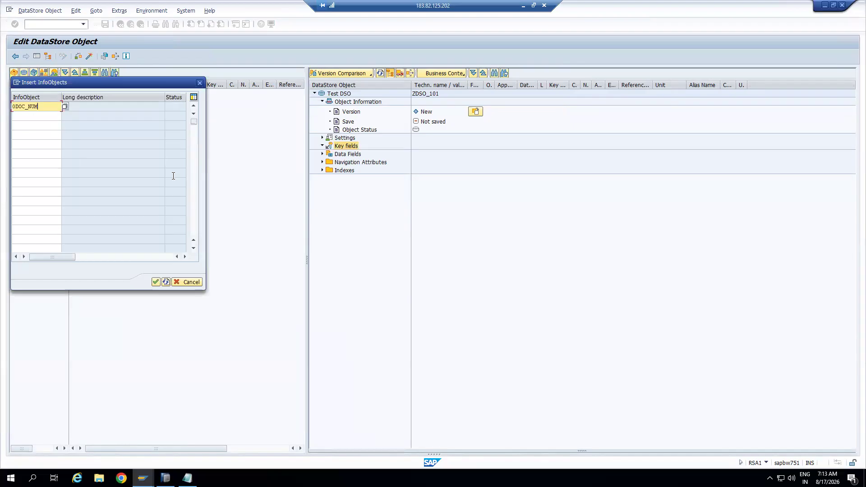
click(49, 118)
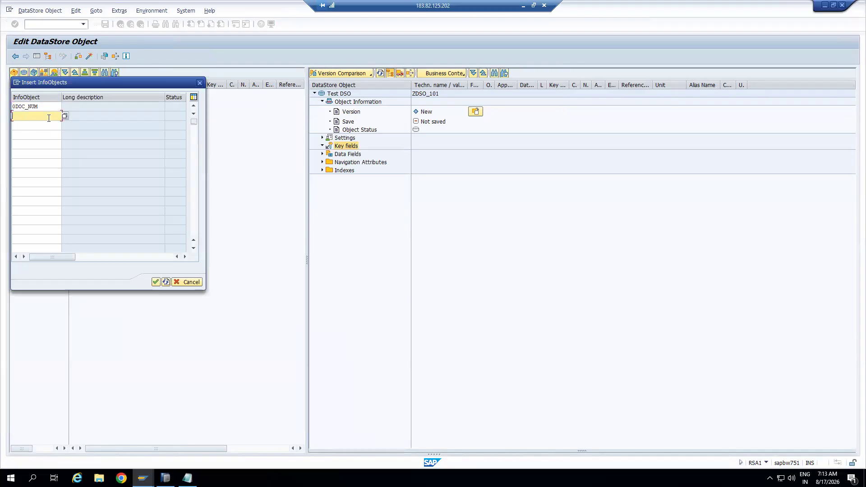
text(0DOC_ITEM)
key(Return)
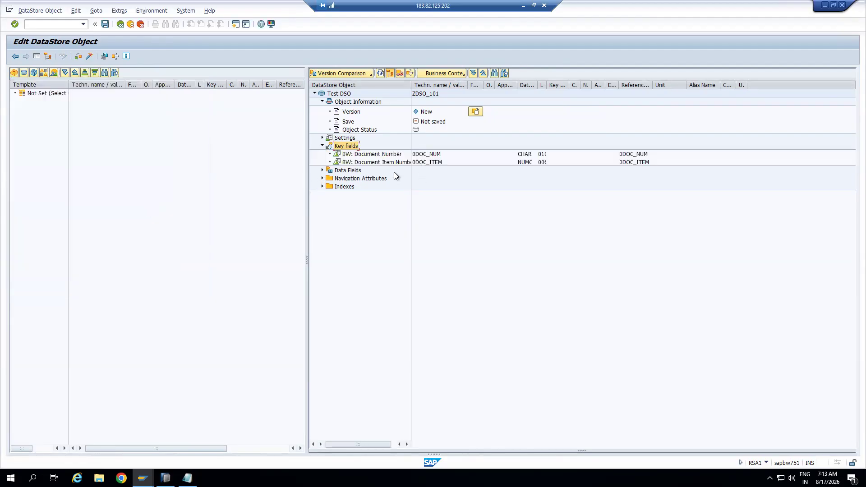
drag(411, 83, 426, 83)
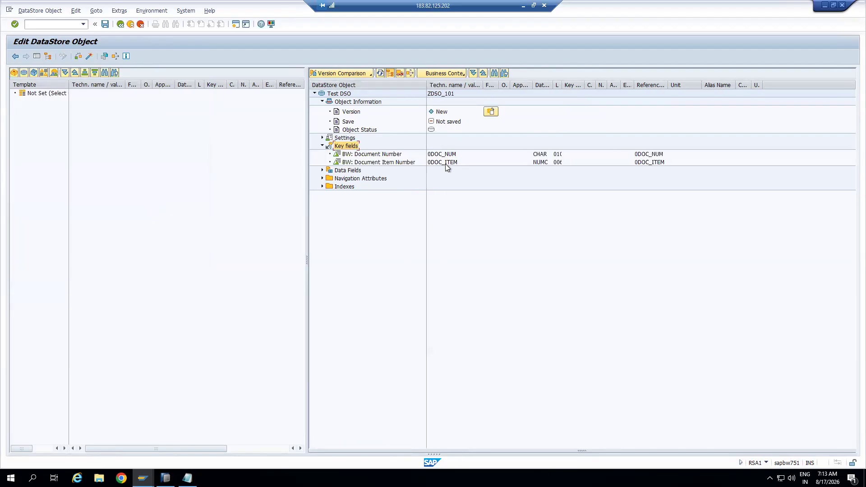
Enter data fields 0CALDAY, 0CALMONTH, 0CALQUARTER (via search) and 0CALWEEK by direct input
click(340, 171)
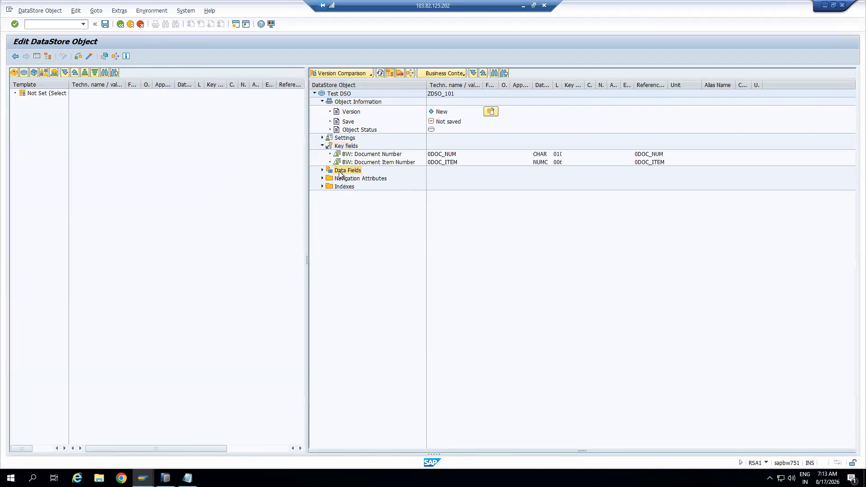
right_click(340, 173)
click(366, 217)
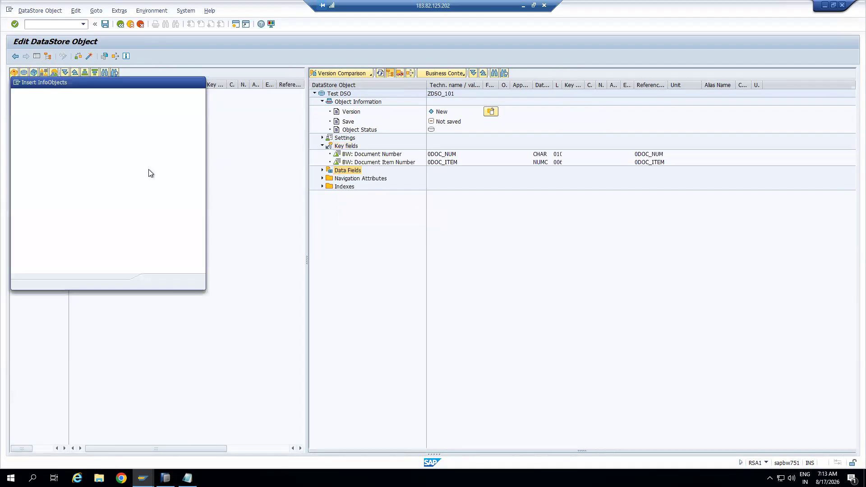
text(0CALDAY)
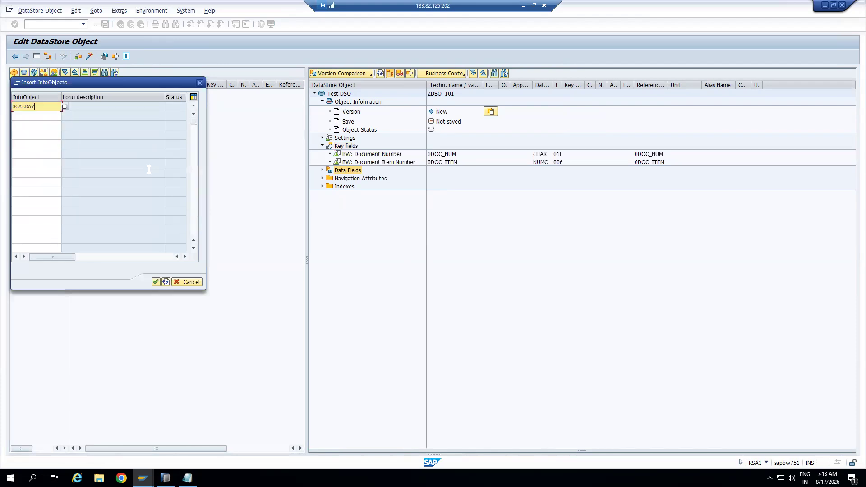
click(32, 114)
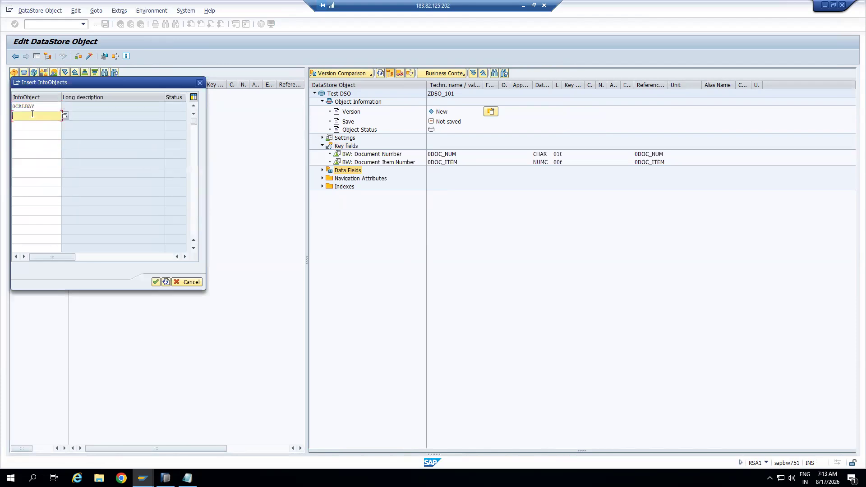
text(0CALMONTH)
click(36, 124)
text(0CALQUA*)
click(64, 125)
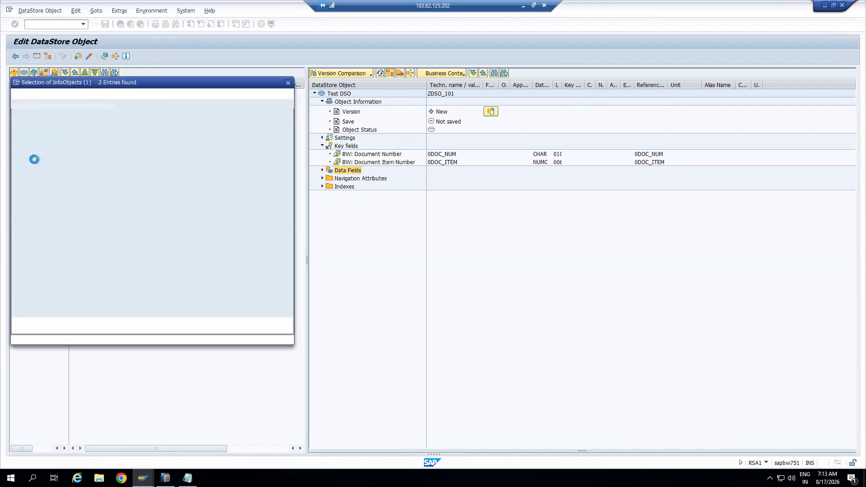
double_click(37, 143)
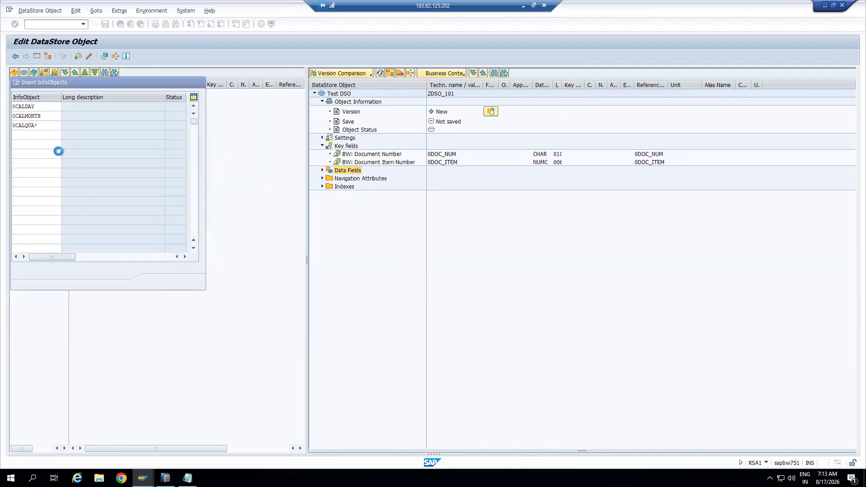
text(0)
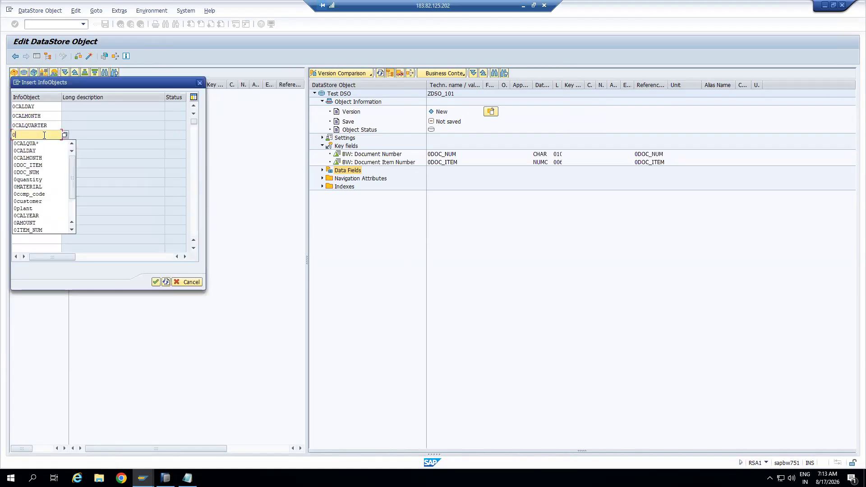
text(CALWEEK)
Add 0PLANT, 0CUSTOMER and 0MATERIAL to the data field entry list
click(51, 144)
text(0PLANT)
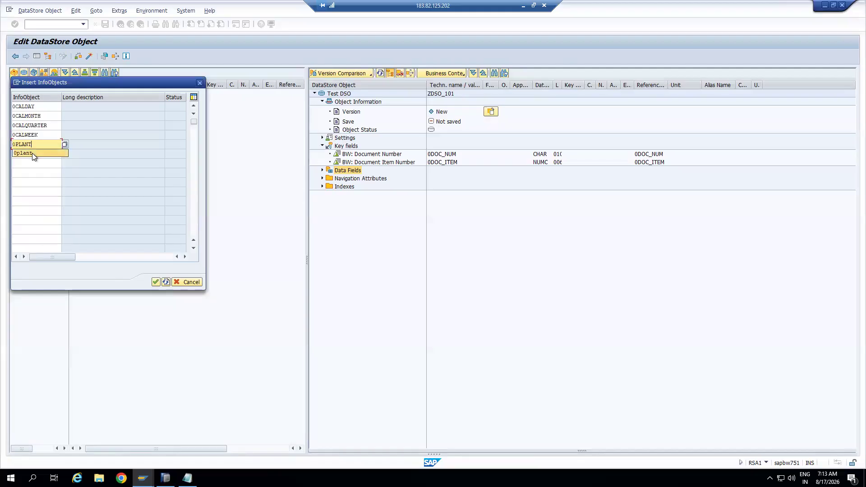
click(32, 153)
click(30, 153)
text(0CUSTOMER)
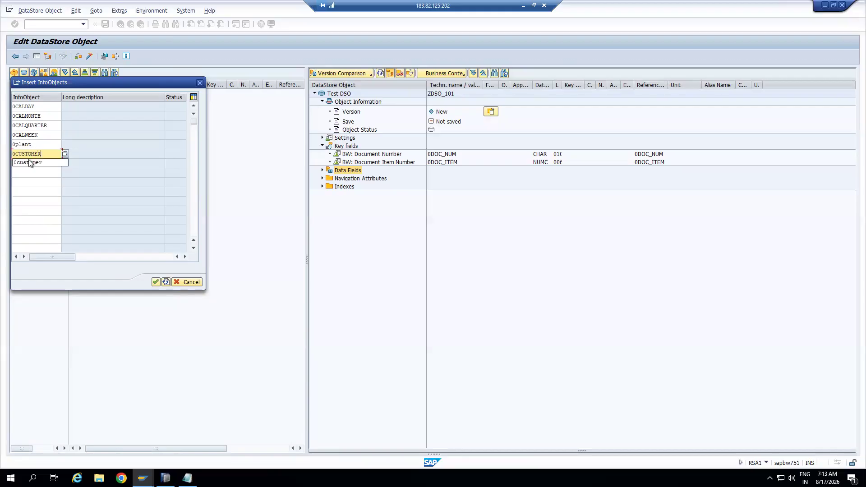
click(30, 162)
click(30, 161)
text(0MATE)
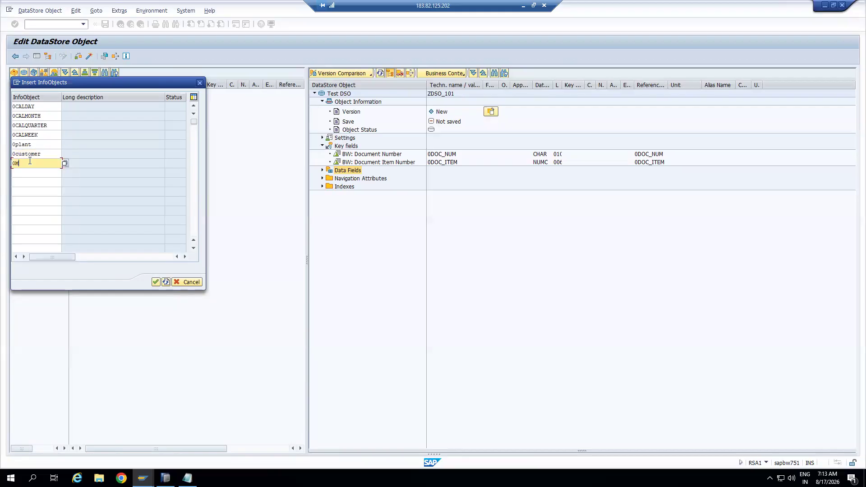
text(RIAL)
Add 0REGION, confirm the InfoObjects, and expand Data Fields to show them
click(39, 177)
text(0LOC*)
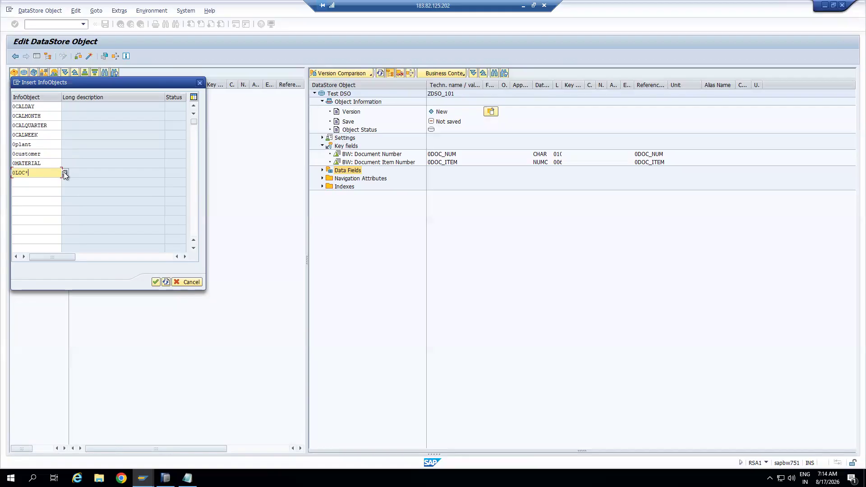
click(66, 173)
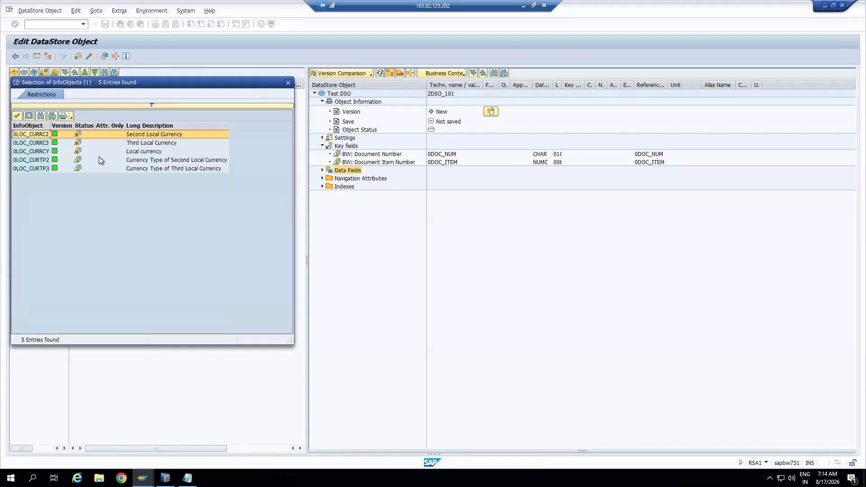
click(288, 83)
click(42, 172)
key(BackSpace)
key(BackSpace)
key(BackSpace)
key(BackSpace)
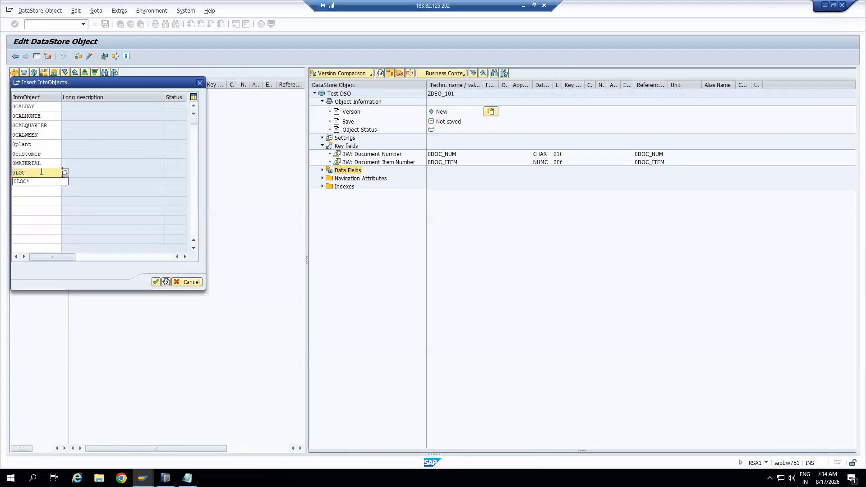
text(REGION)
key(Return)
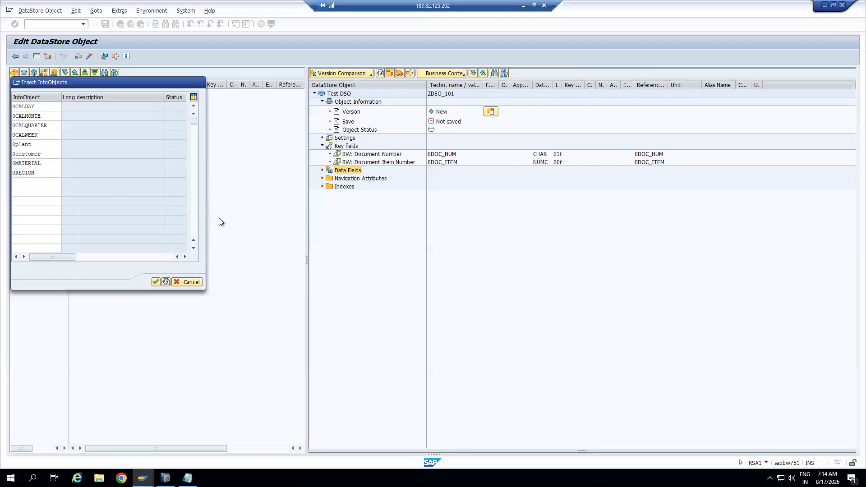
click(322, 170)
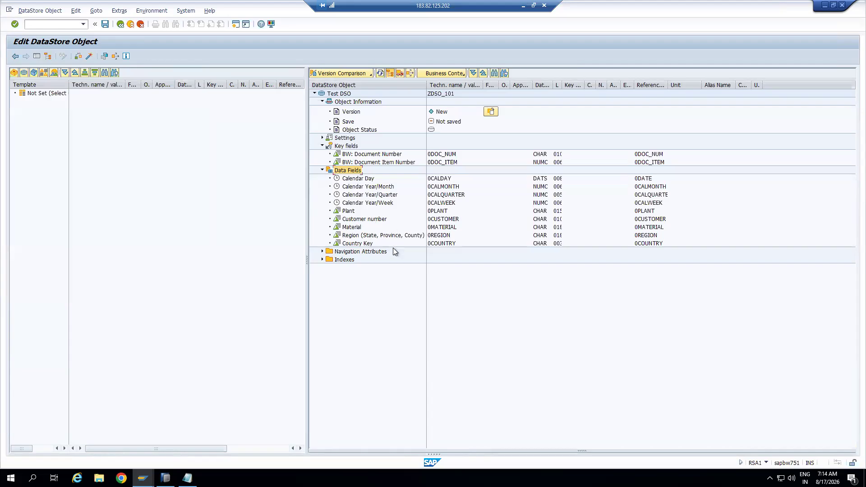
click(437, 235)
Add 0AMOUNT and 0QUANTITY (with 0CURRENCY and 0UNIT) as data fields, then activate ZDSO_101
right_click(351, 172)
click(393, 217)
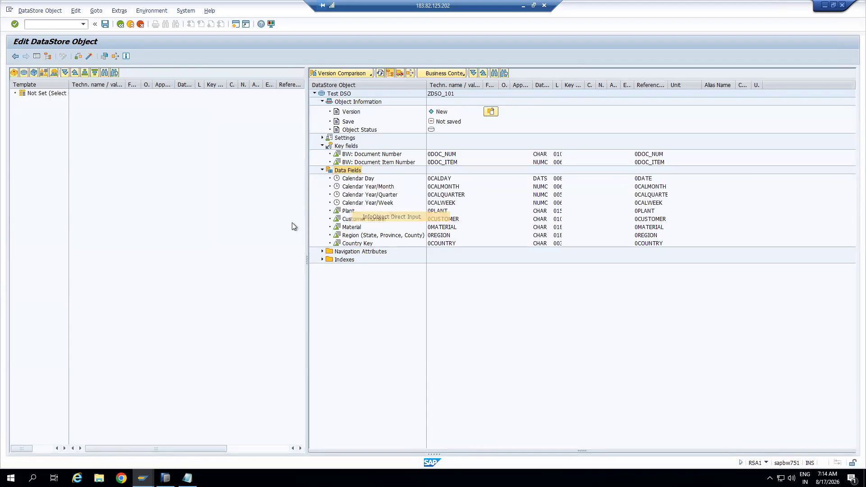
text(0AMOUNT)
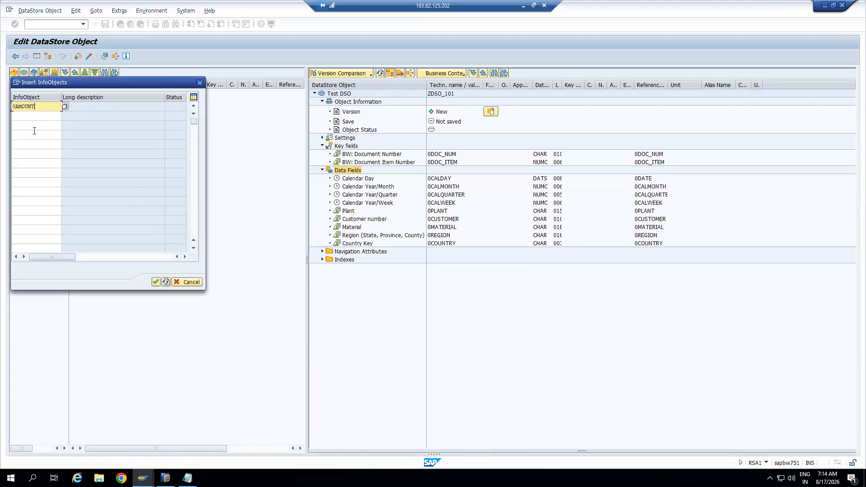
click(34, 115)
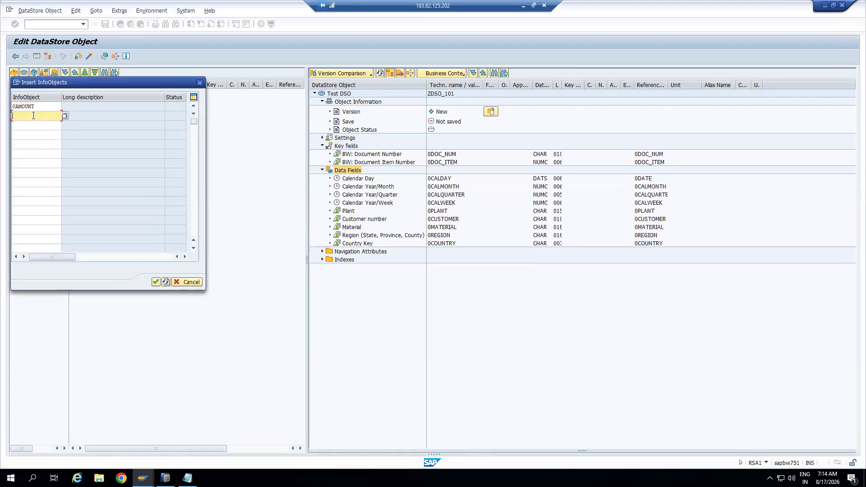
text(0QUANTITY)
click(44, 126)
key(Return)
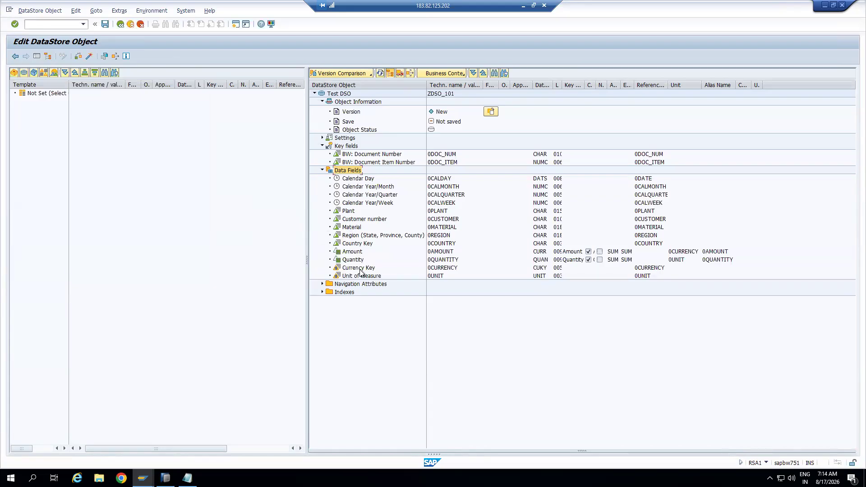
click(436, 276)
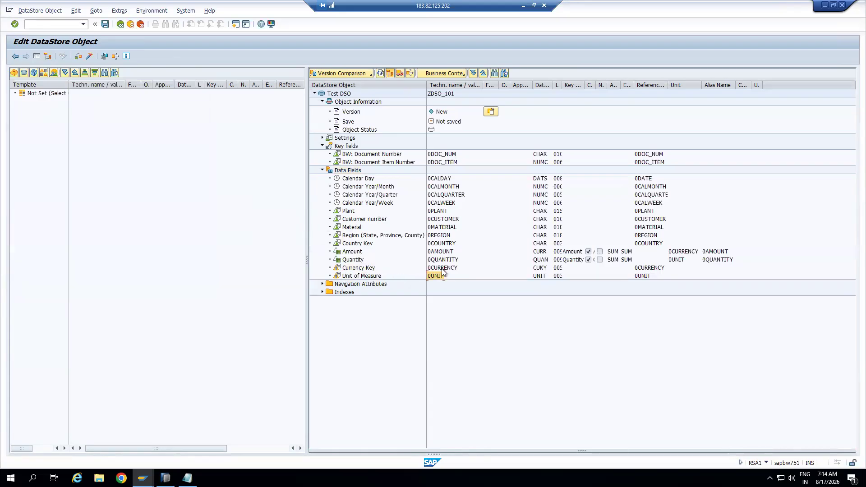
click(89, 56)
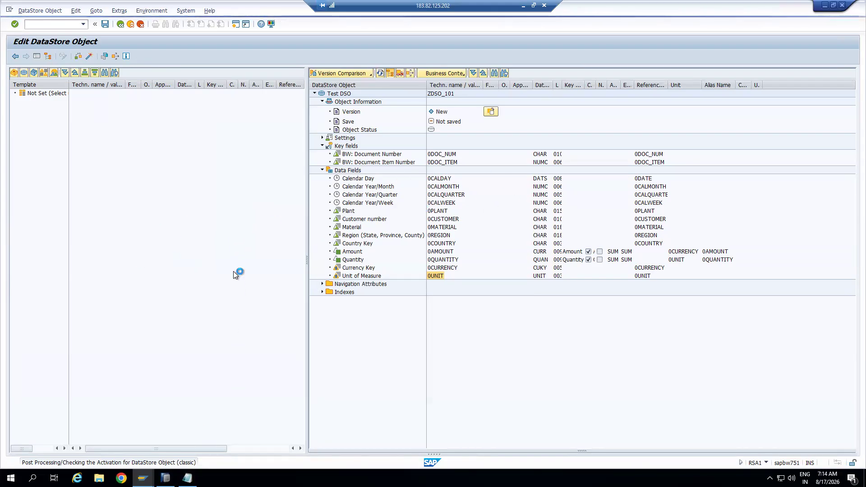
Type 'Target is DSO' and 'Source data source' on new lines in the Notepad note
key(super+d)
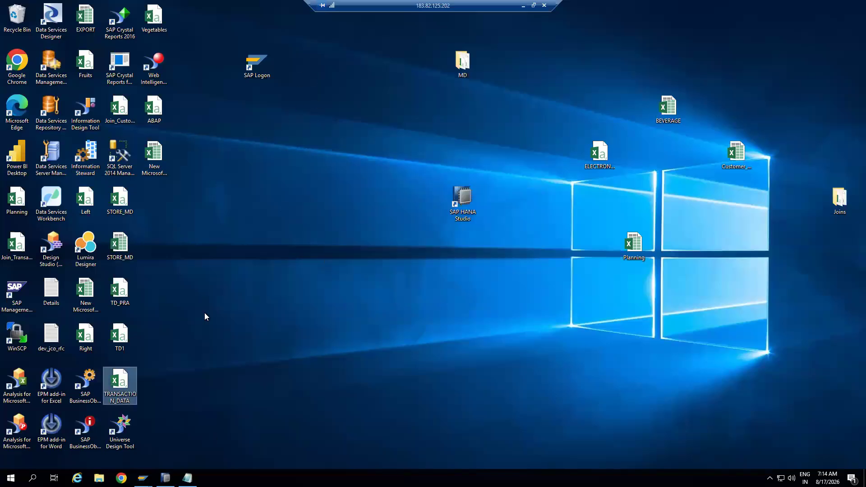
click(187, 478)
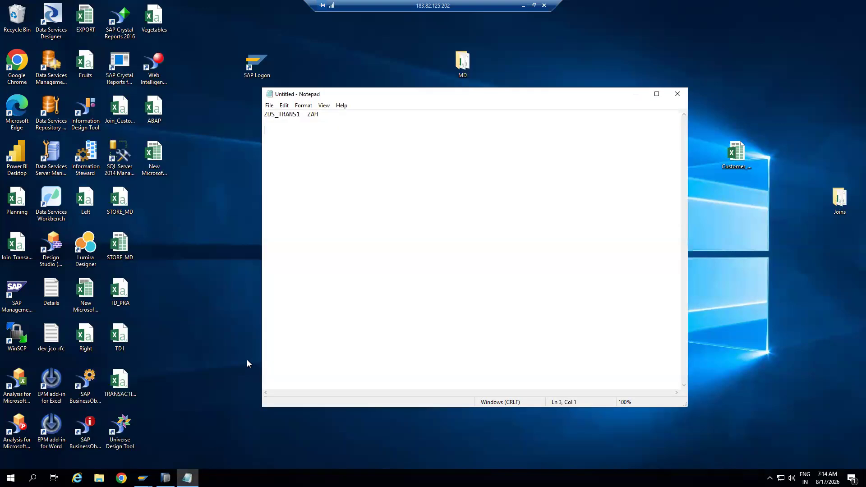
text(Tragte)
key(BackSpace)
key(BackSpace)
text(et is DSO   )
text(So)
text(urce data source)
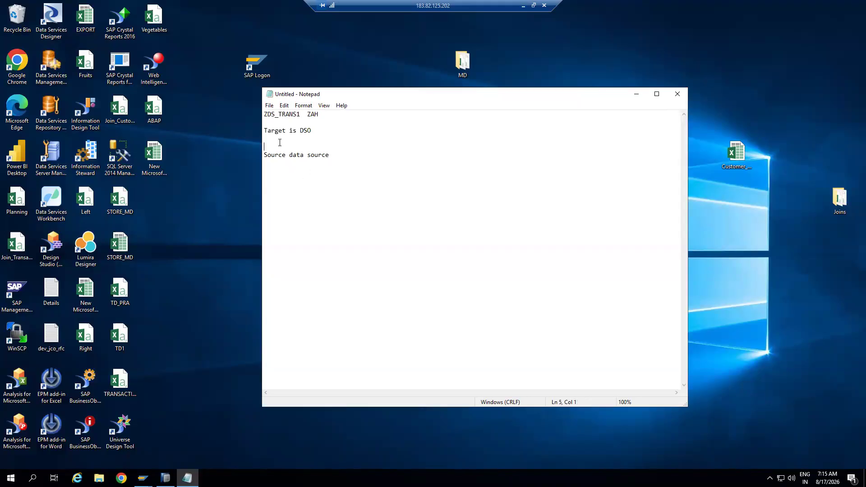
Start a 'Transformatio' line in the note, then bring the DataStore object editor forward
key(Return)
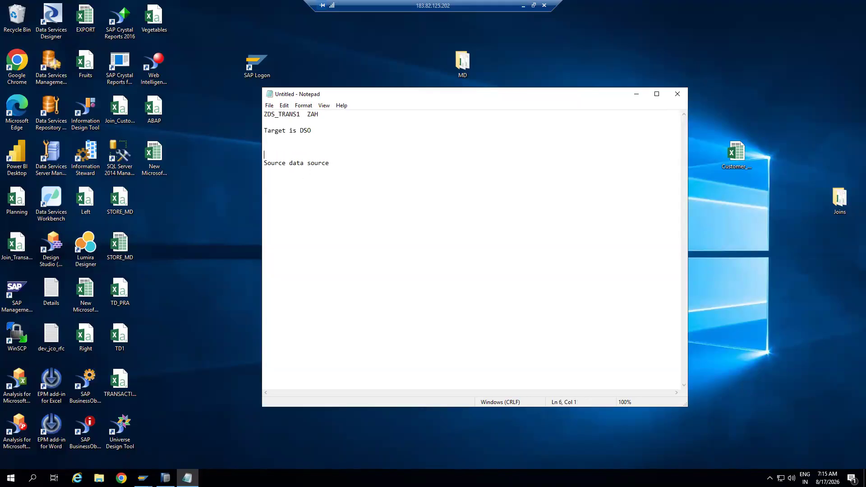
text(Transformation)
click(636, 94)
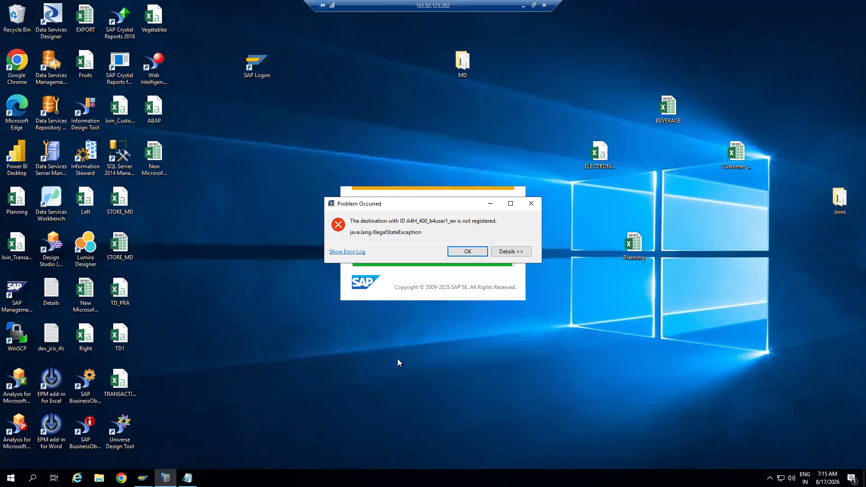
mouse_move(143, 478)
click(164, 446)
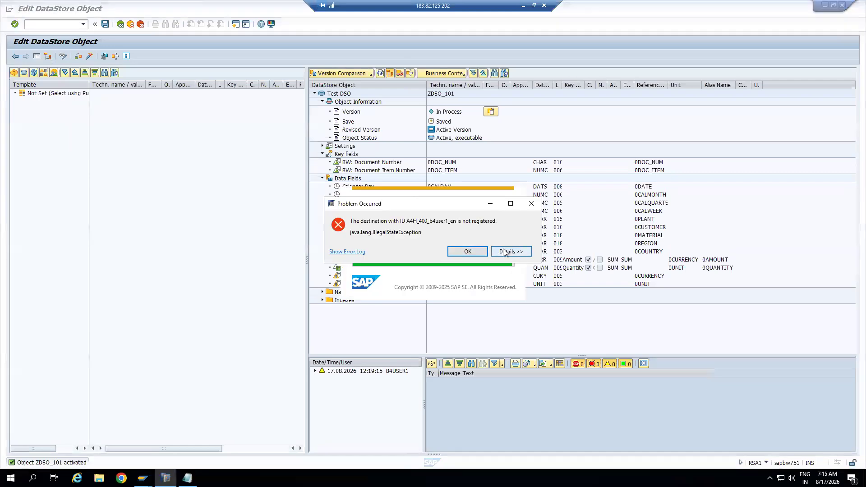
Dismiss the destination-not-registered error, submit the BW logon password, and return to ZDSO_101's editor
click(530, 203)
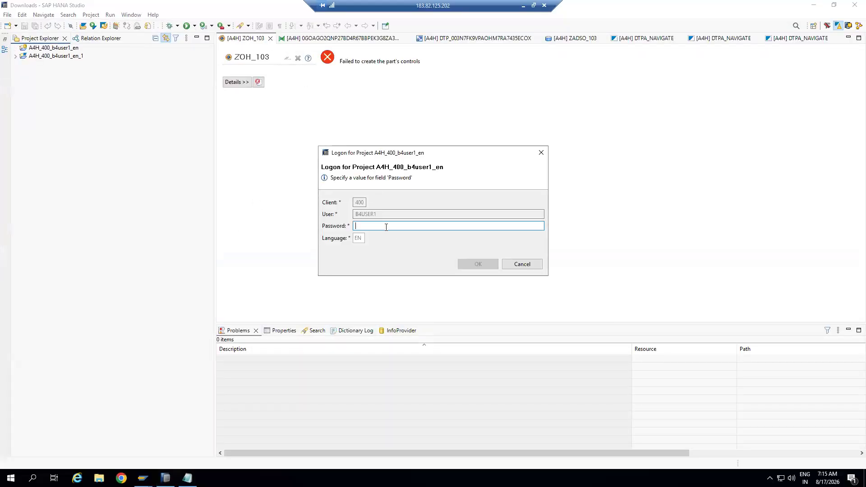
text(••)
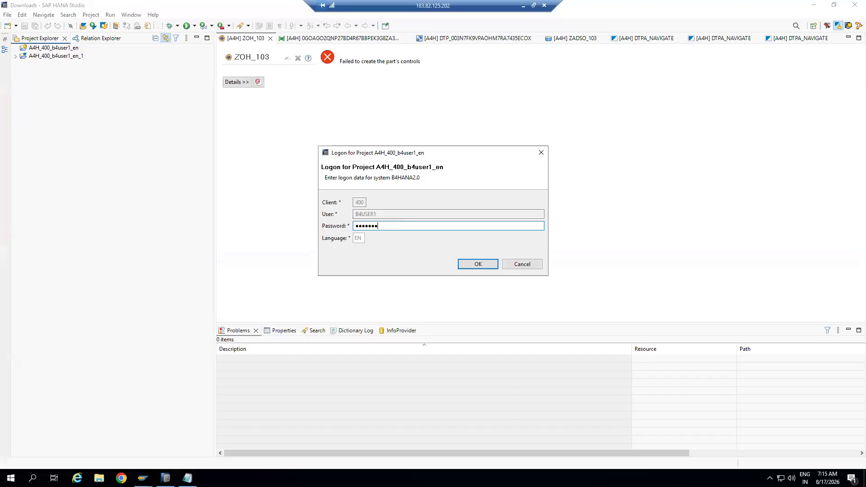
key(Return)
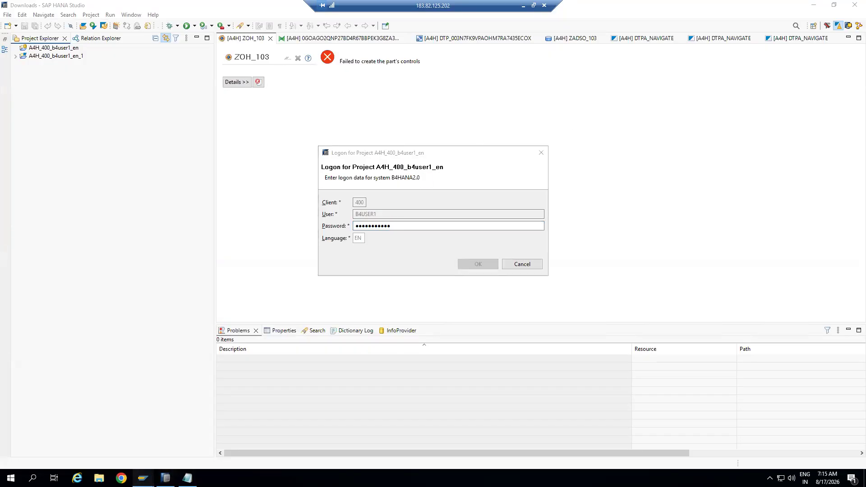
mouse_move(143, 478)
click(184, 433)
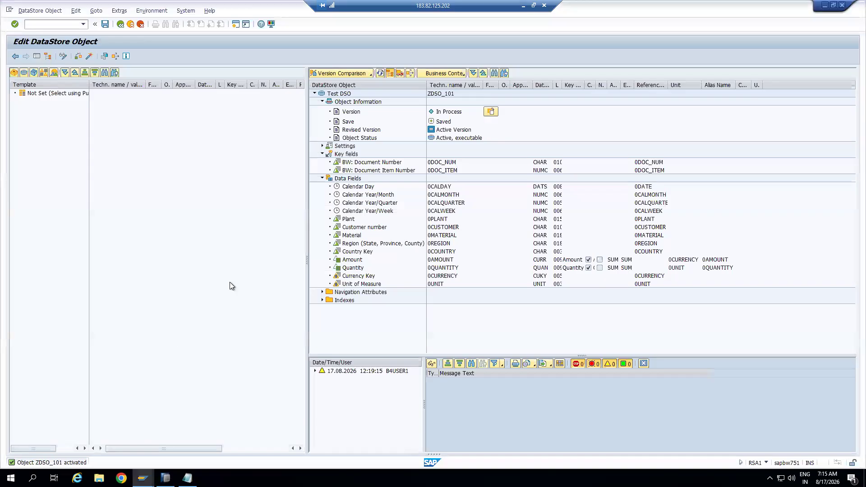
Exit the DSO editor to RSA1 Modeling and browse the NEW InfoArea providers, ending on Test DSO (ZDSO_101)
click(130, 25)
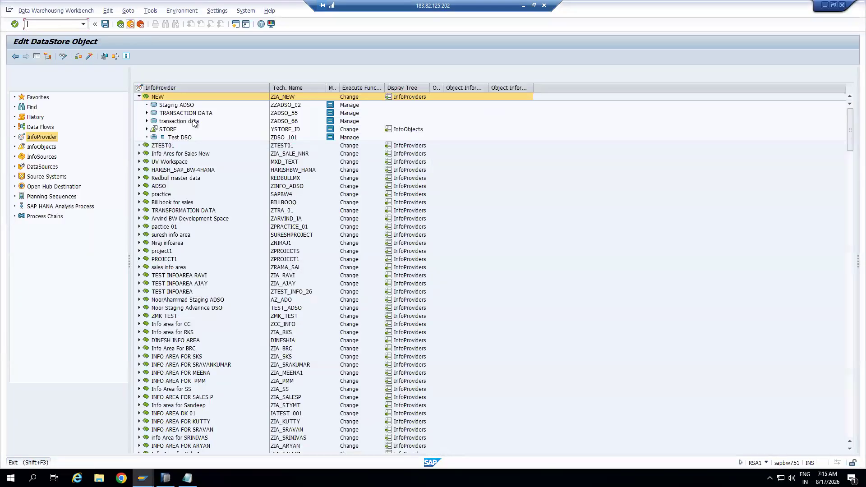
click(278, 114)
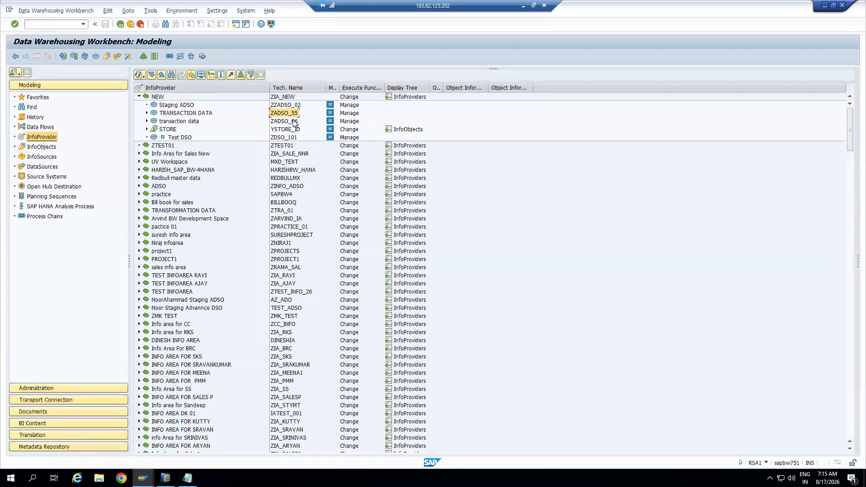
click(284, 137)
click(177, 137)
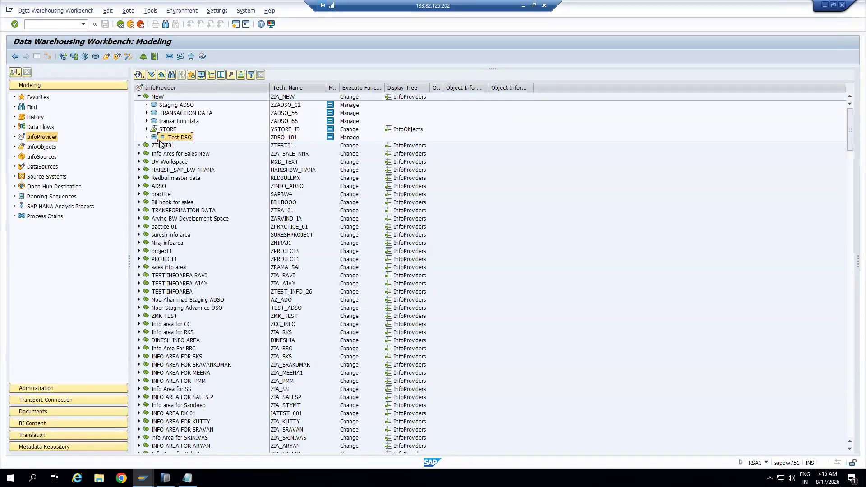
click(170, 106)
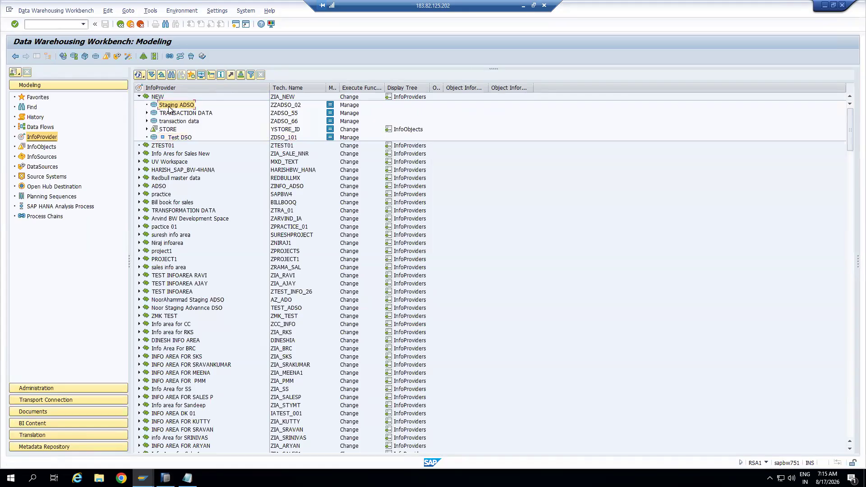
click(174, 138)
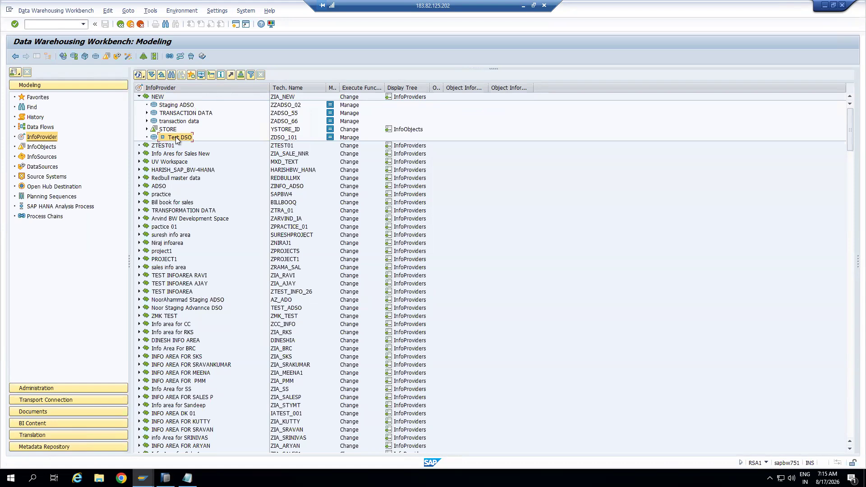
click(163, 121)
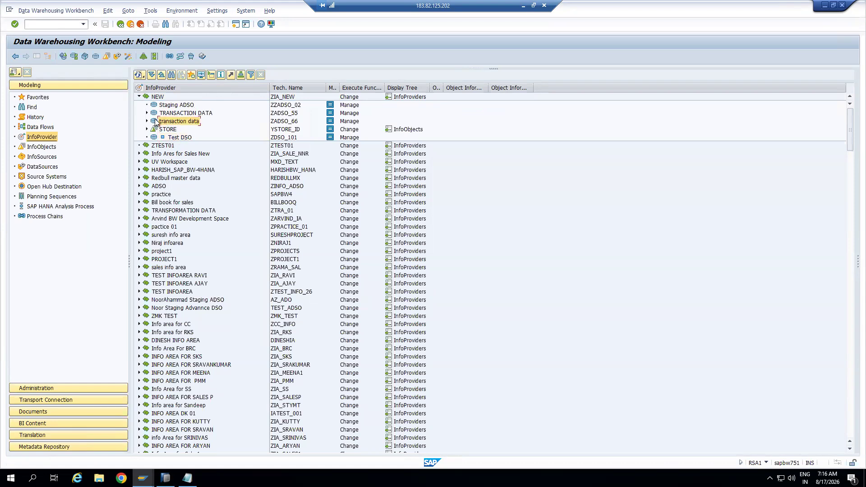
click(163, 113)
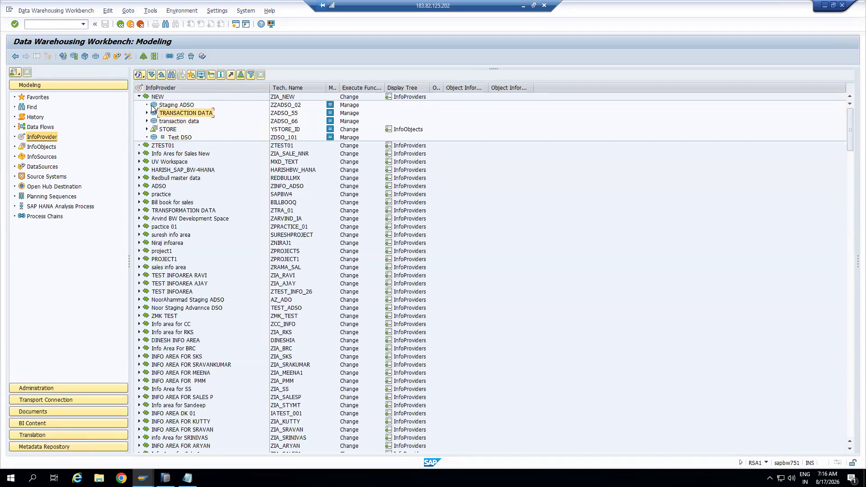
click(165, 137)
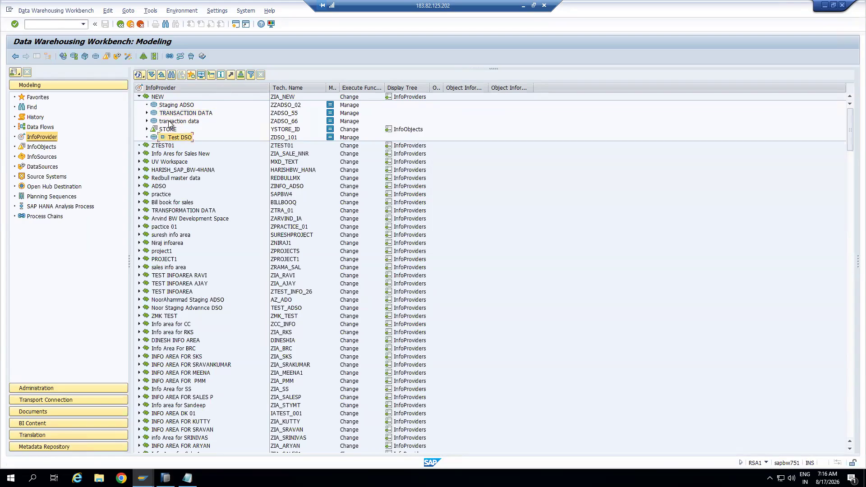
click(171, 122)
click(163, 137)
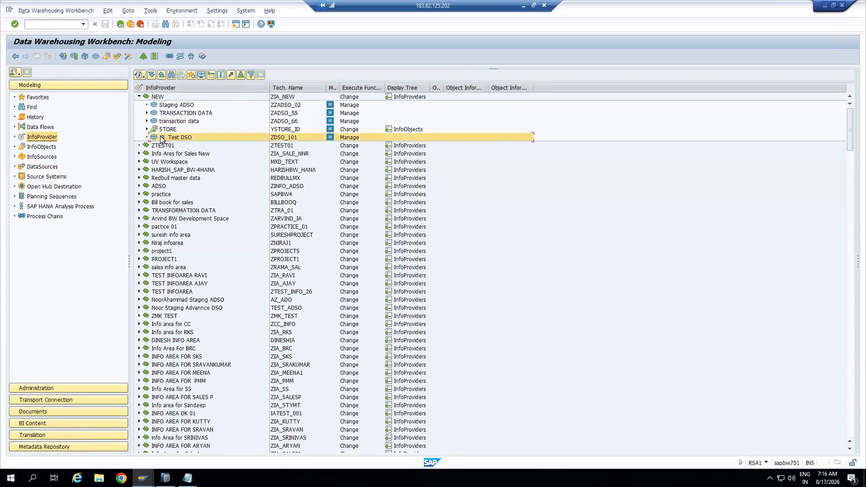
right_click(167, 138)
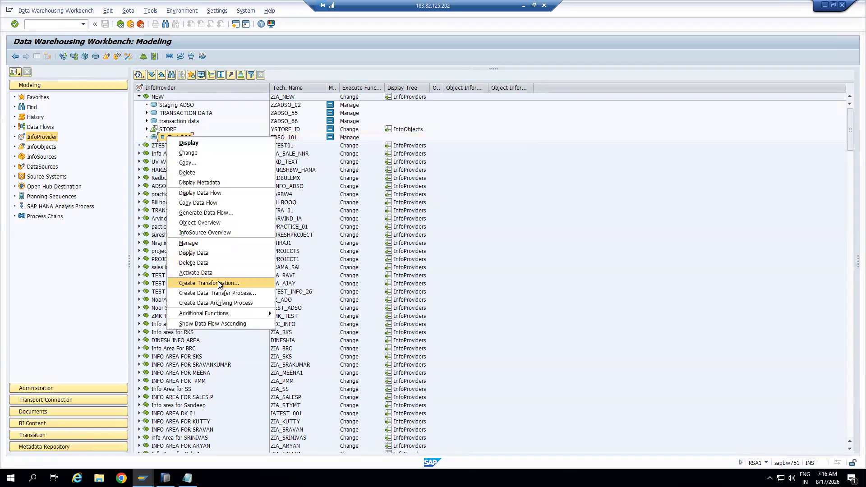
click(217, 283)
drag(191, 161, 444, 174)
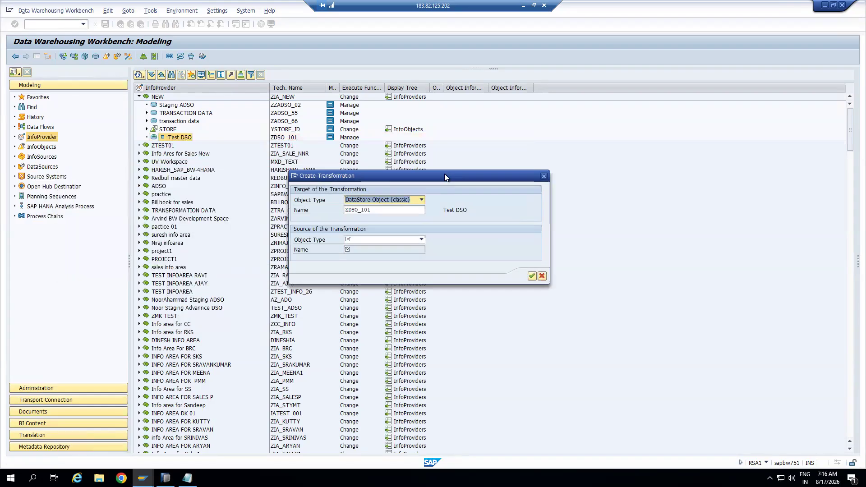
click(546, 177)
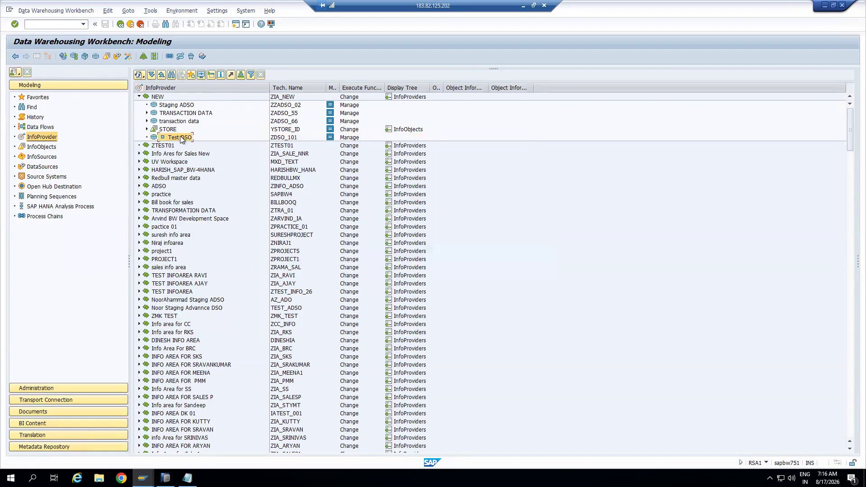
right_click(180, 136)
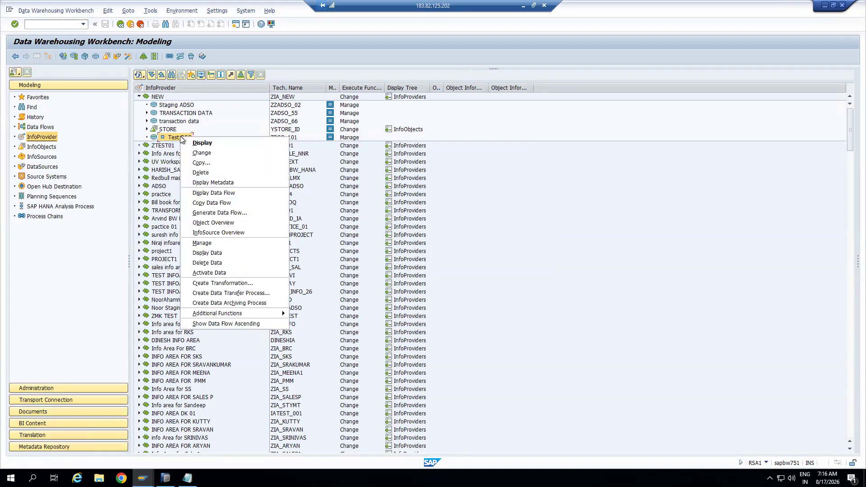
click(594, 218)
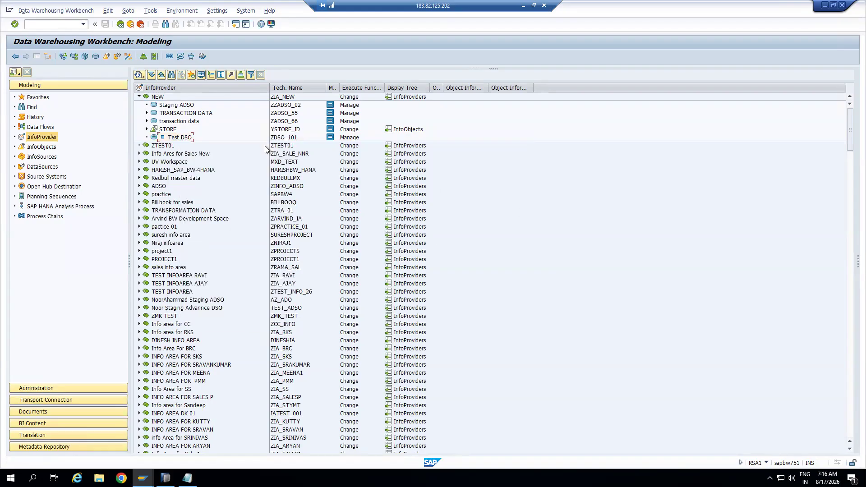
drag(270, 86, 248, 86)
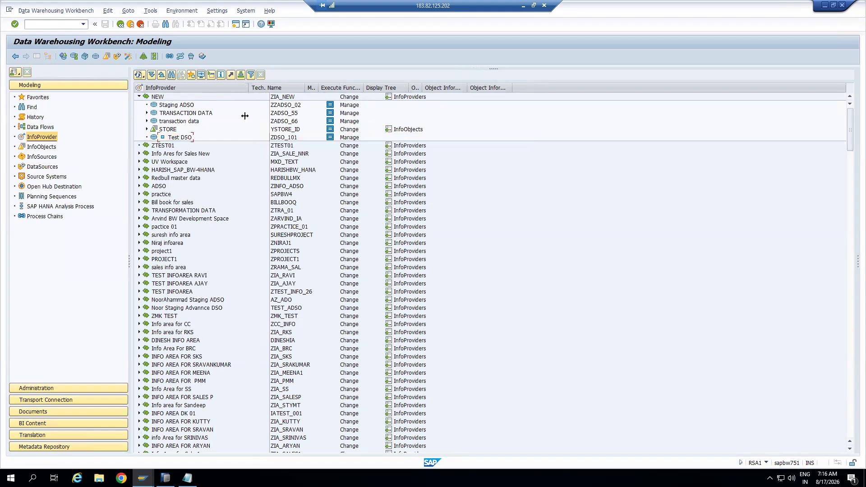
In the transformation notes, add the line 'BW on HANA and BW4HNAA(Advanced DSO)'
click(187, 478)
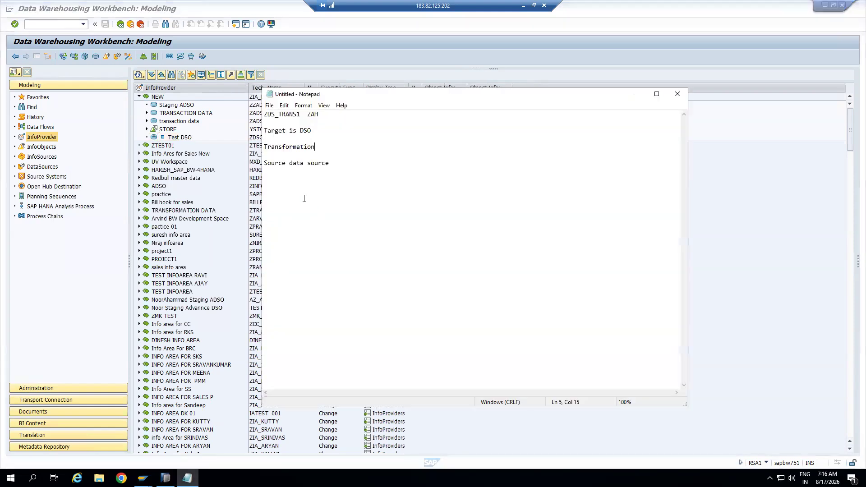
key(Return)
key(Return)
key(Return)
text(BW on HANA and BW4HNAA)
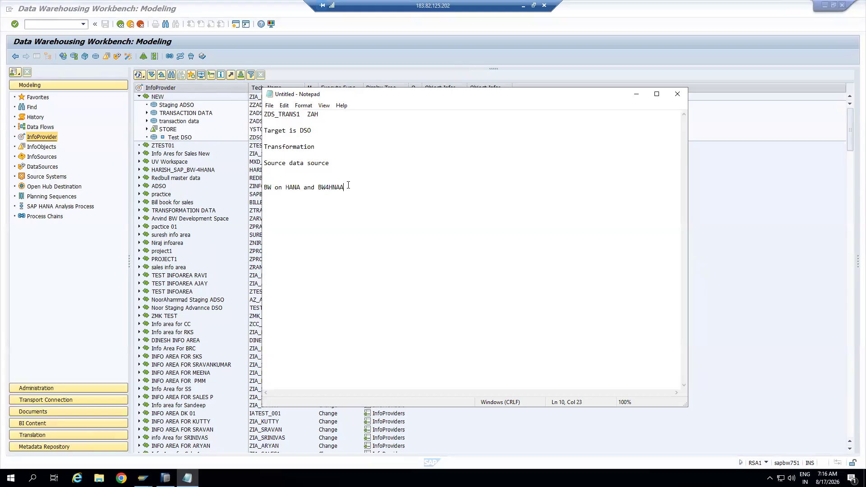
text((Advanced DSO))
Insert '(Classic DSO and advancved DSO)' after BW on HANA and highlight the comparison parts
click(319, 187)
text((Classic )
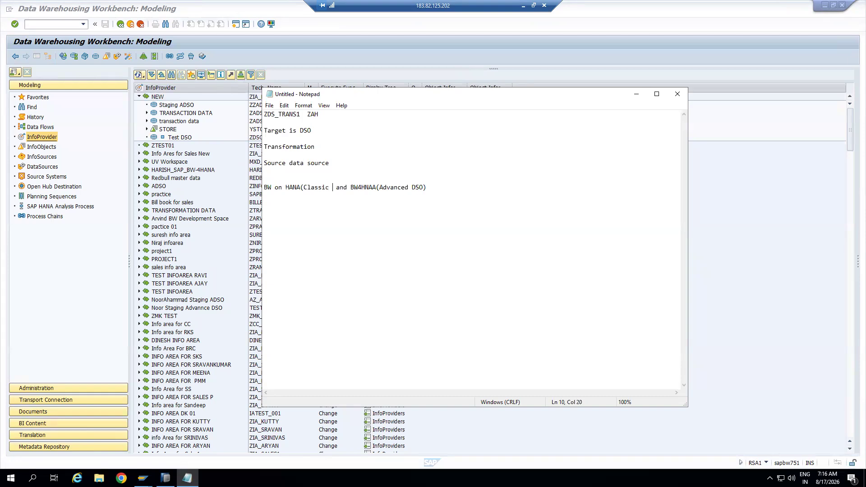
text(DSO and advancved DSO))
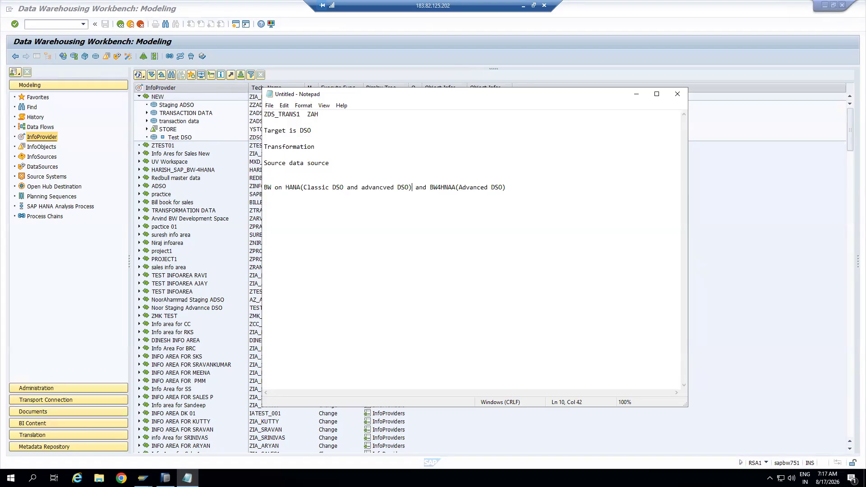
click(301, 187)
drag(263, 188, 300, 190)
drag(429, 187, 507, 186)
click(303, 187)
drag(303, 187, 409, 189)
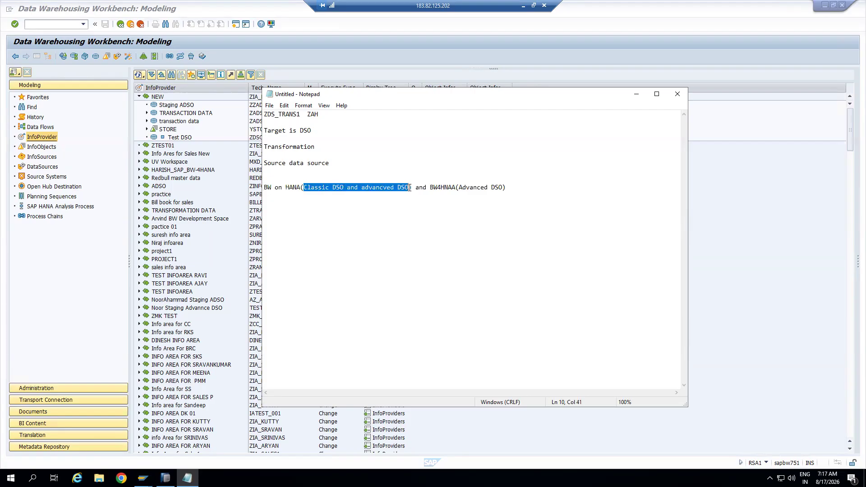
Start a new line 'BW on HANA --> BW4HANA(Migta'
click(510, 189)
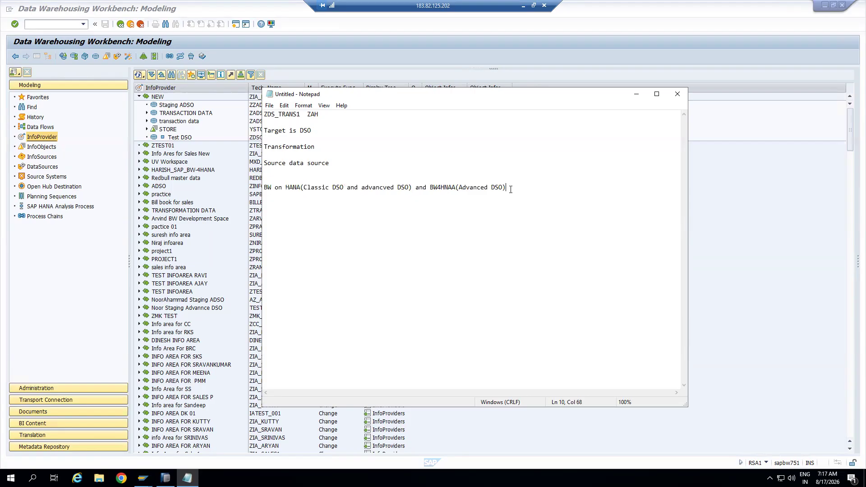
key(Return)
key(Return)
key(Return)
text(BW on HANA --> BW4HANA(Migtrati)
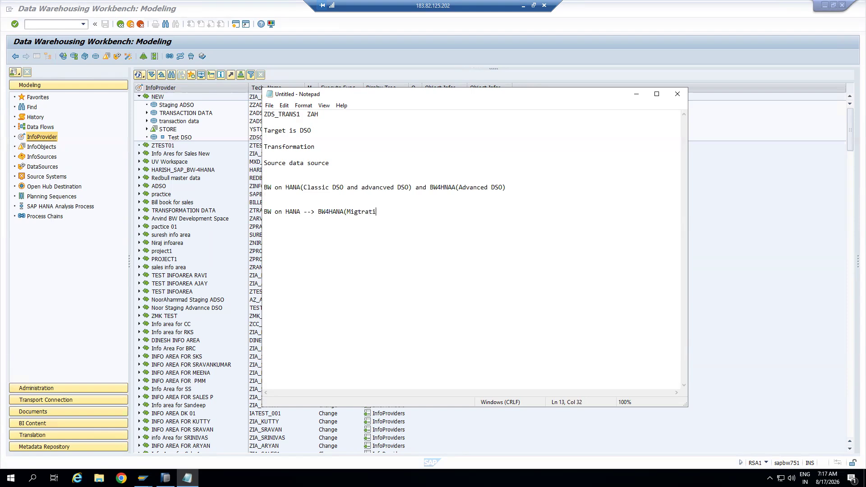
Complete the line as 'BW on HANA --> BW4HANA(Migtration Project)'
text(on Project)
key(BackSpace)
text())
click(431, 187)
click(420, 212)
Add '3 tables' and 'adso: 3 tables', with '3 views' moved to its own line
key(Return)
key(Return)
text(3 tables)
key(Return)
key(Return)
text(adso: 3 tables 3 views)
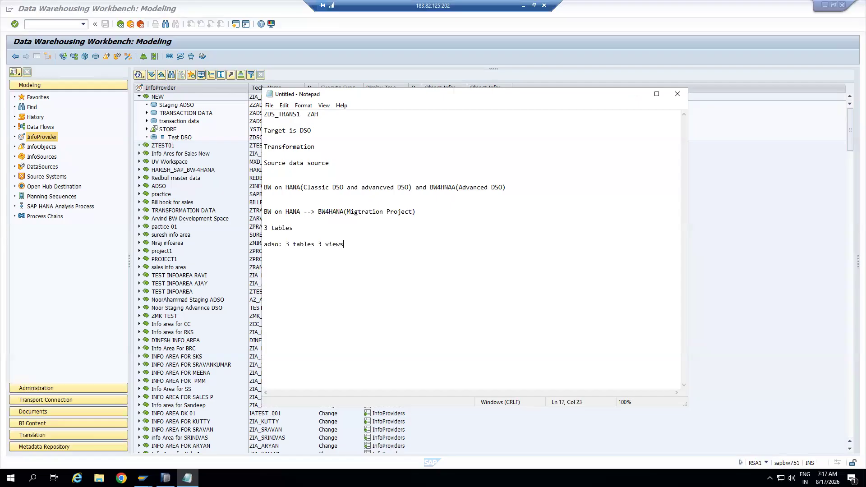
click(318, 245)
key(Return)
drag(285, 244, 312, 253)
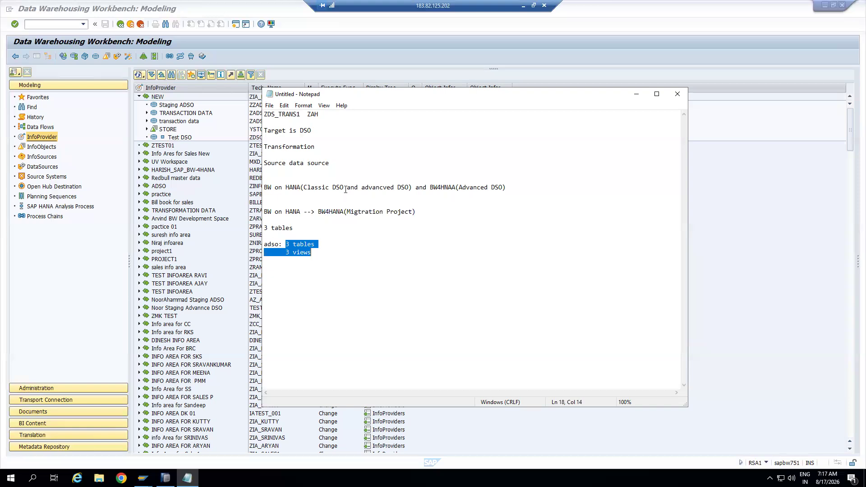
drag(344, 187, 303, 187)
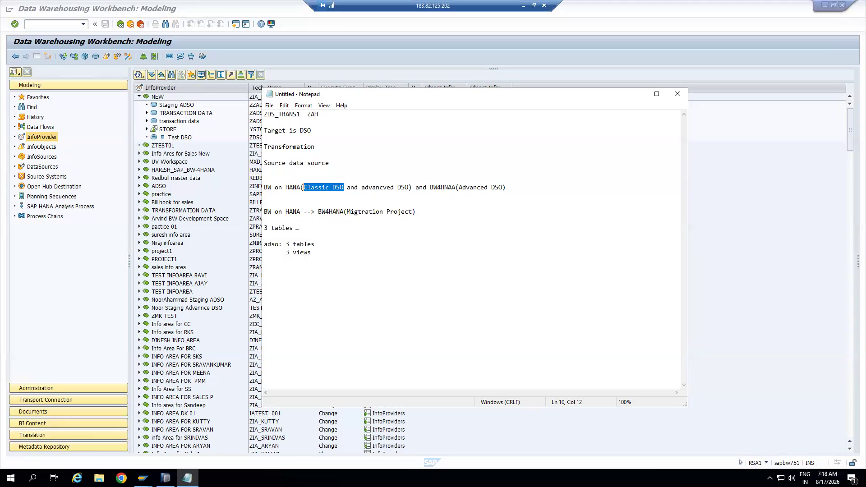
Add 'classis DSO- 16 key fields' and, under the adso notes, '120 Key fields'
click(285, 197)
key(Return)
text(classis DSO-)
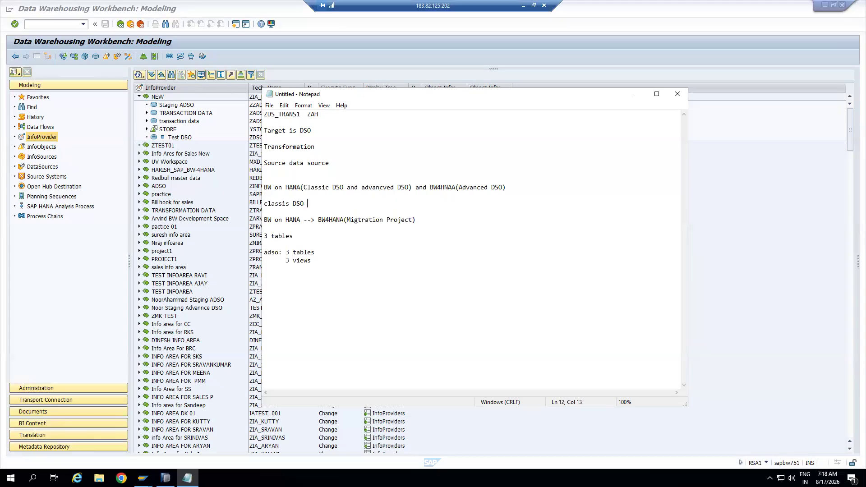
text( 16 key fielkds)
key(BackSpace)
key(BackSpace)
key(BackSpace)
text(ds)
click(313, 261)
text(120 Key fielkds)
key(BackSpace)
key(BackSpace)
key(BackSpace)
text(ds)
Note 'Can design only based on the inof object model', then open Test DSO in SAP GUI
click(364, 203)
key(Return)
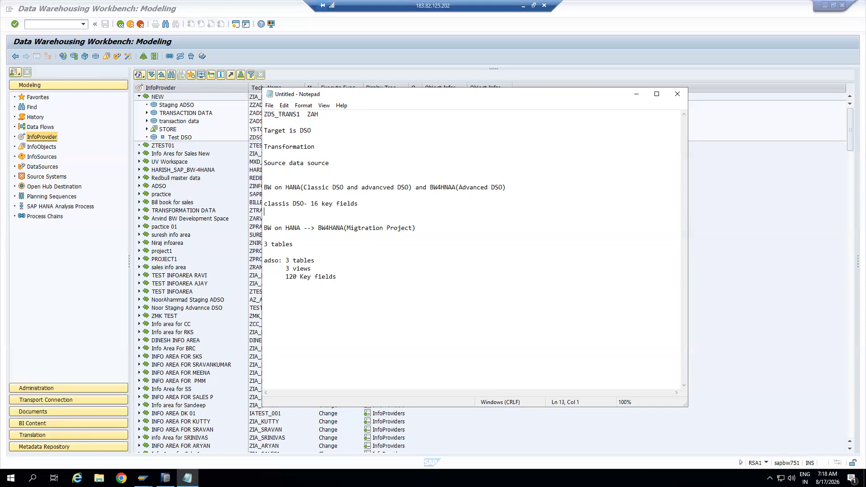
text(Can design only)
key(BackSpace)
text(based on the inof object model)
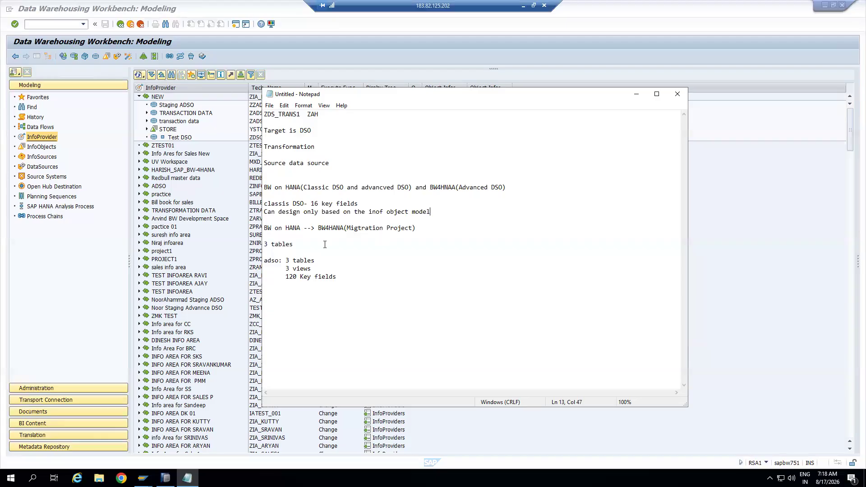
click(234, 221)
double_click(182, 137)
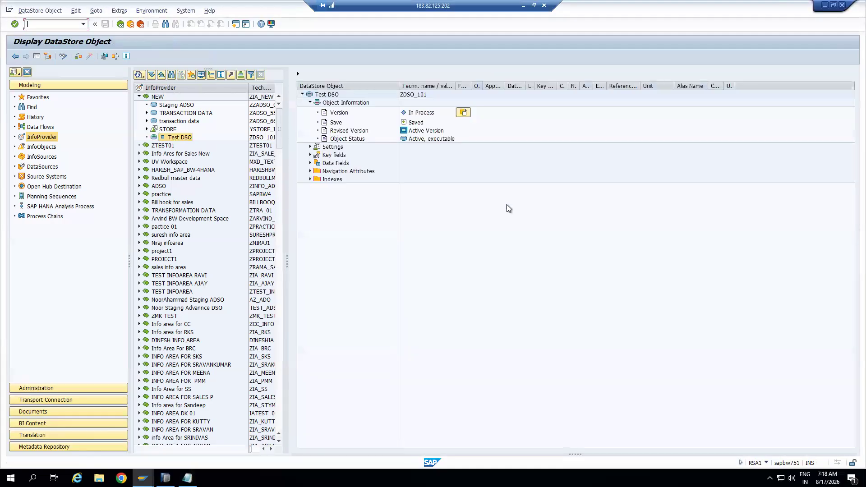
Review Test DSO's key and data fields, then add 'Field based model' below '120 Key fields'
click(310, 155)
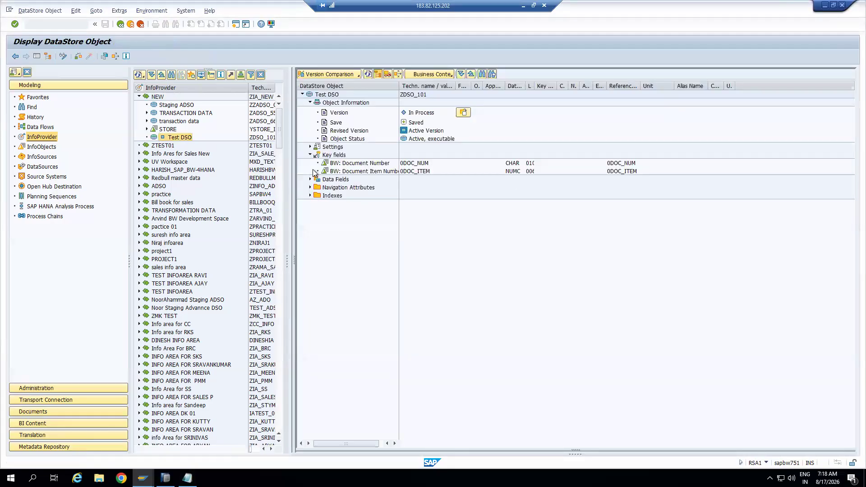
click(310, 179)
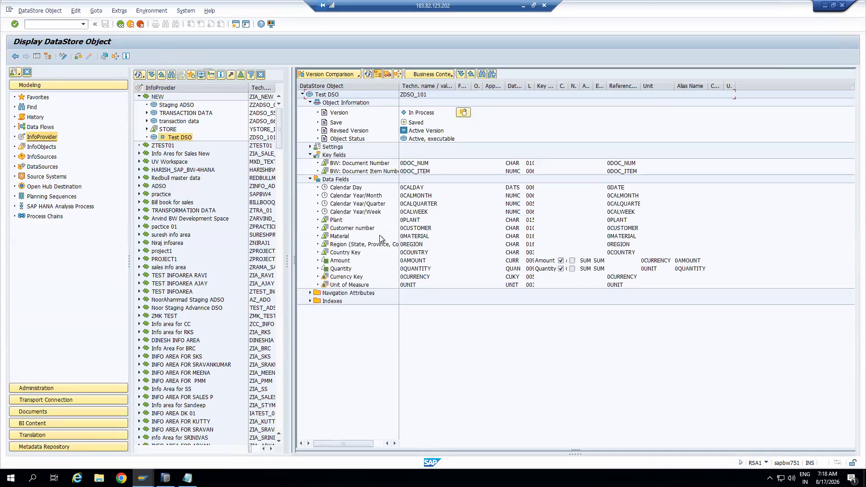
key(alt+Tab)
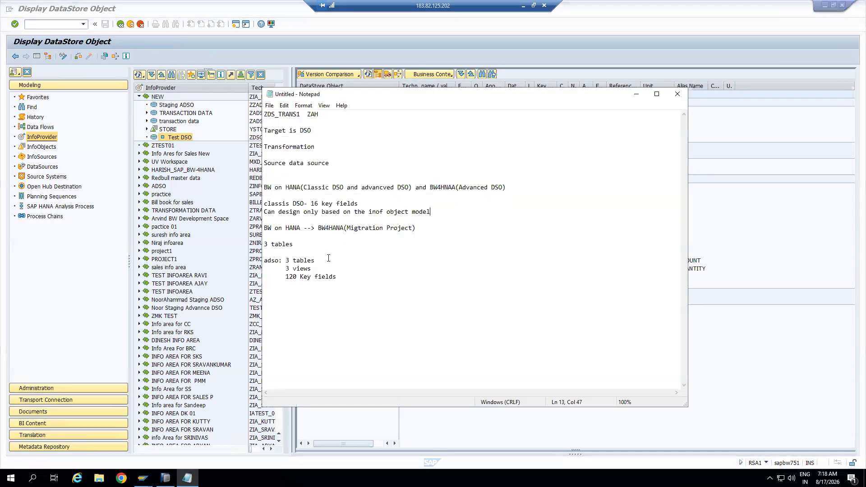
click(342, 278)
text(Field based model)
Close the Test DSO display and open Create Transformation for Test DSO from its context menu
click(802, 296)
click(130, 25)
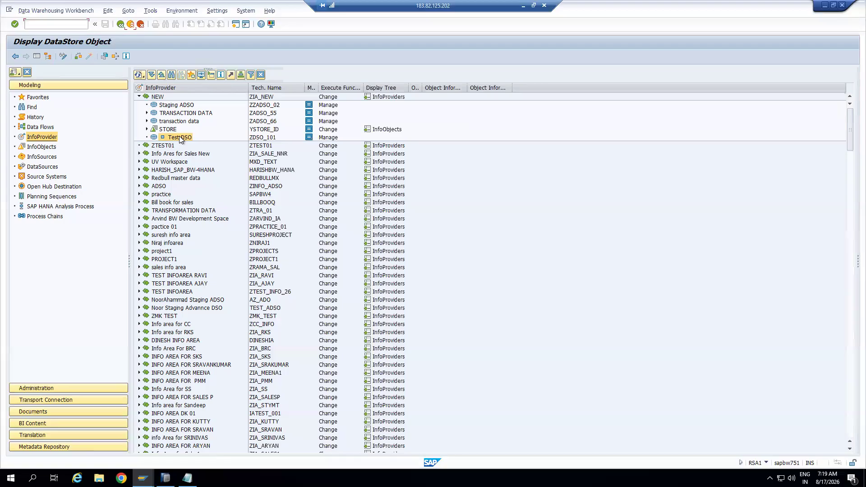
right_click(179, 137)
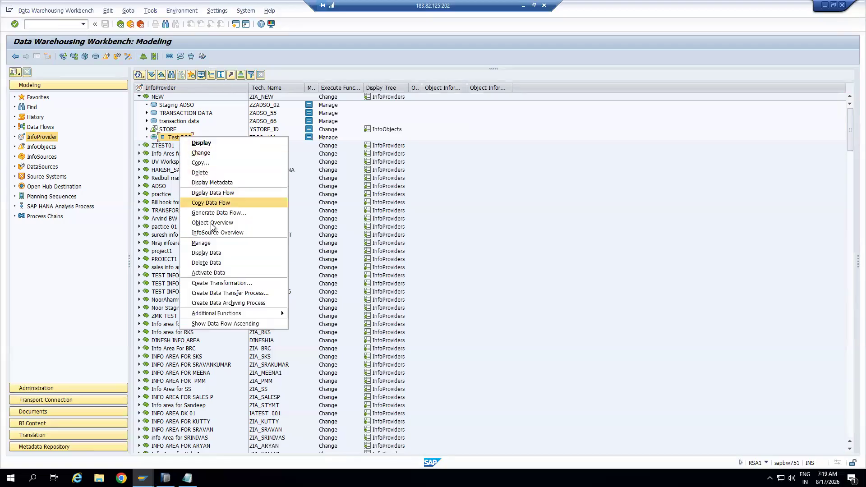
click(221, 283)
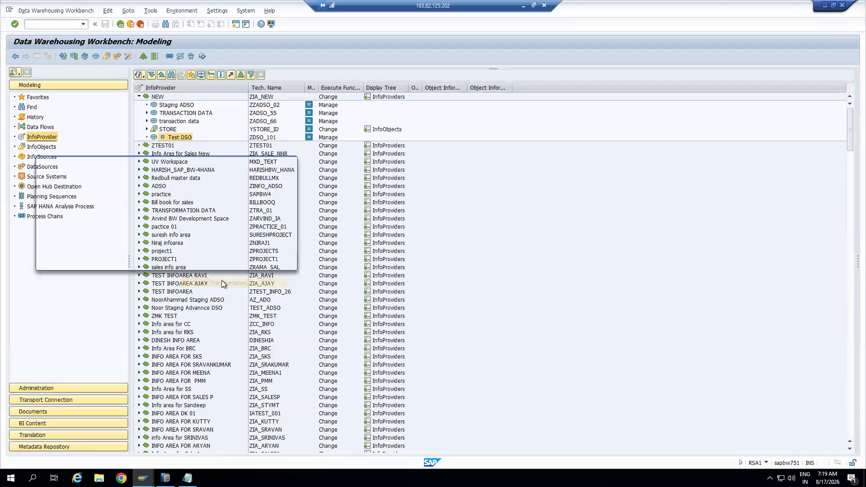
drag(221, 160, 570, 136)
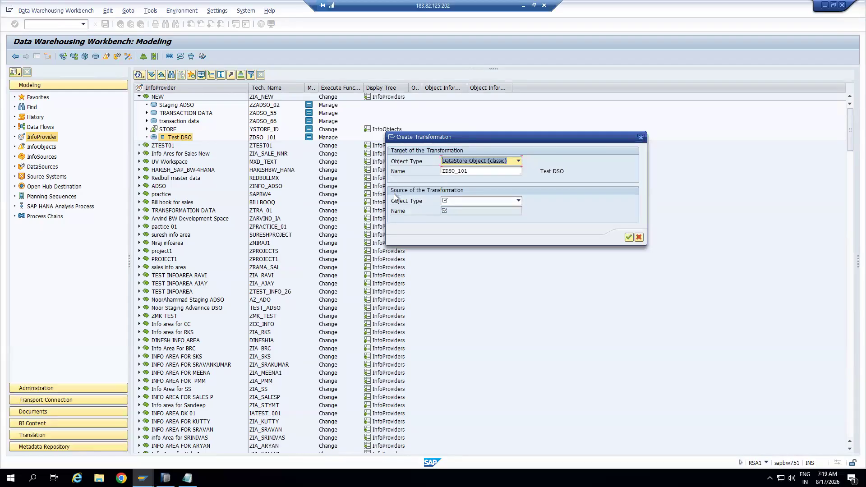
click(641, 138)
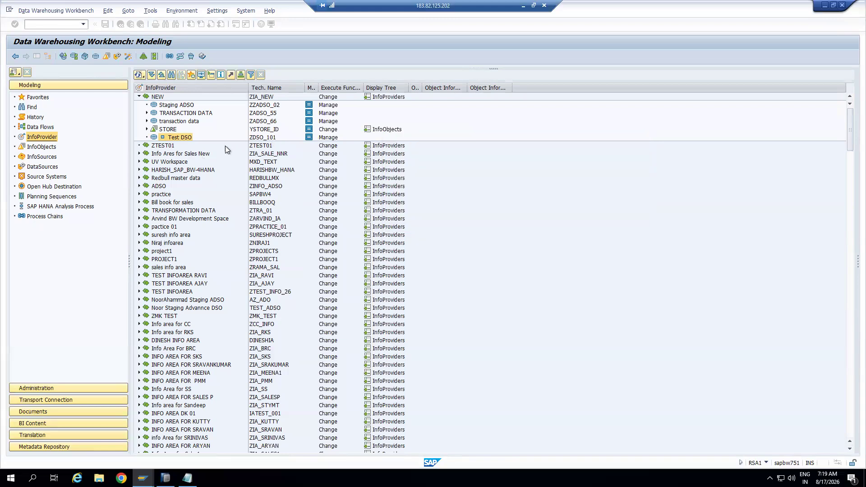
right_click(185, 137)
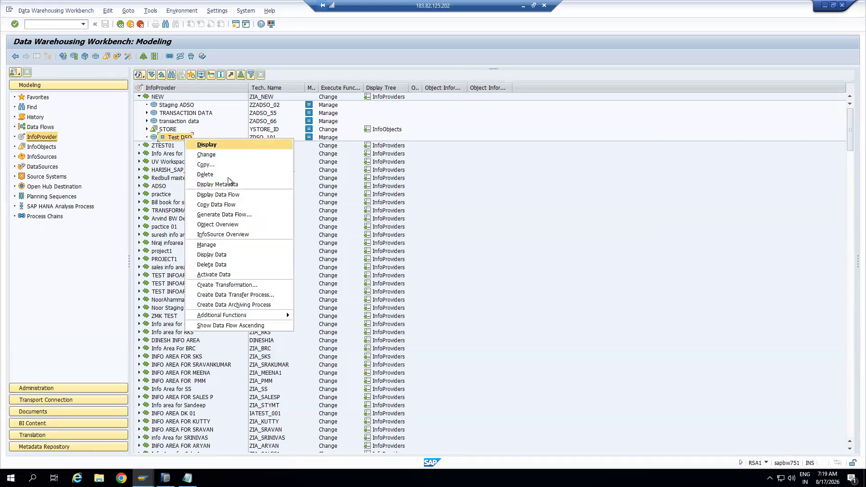
click(234, 285)
drag(237, 160, 610, 132)
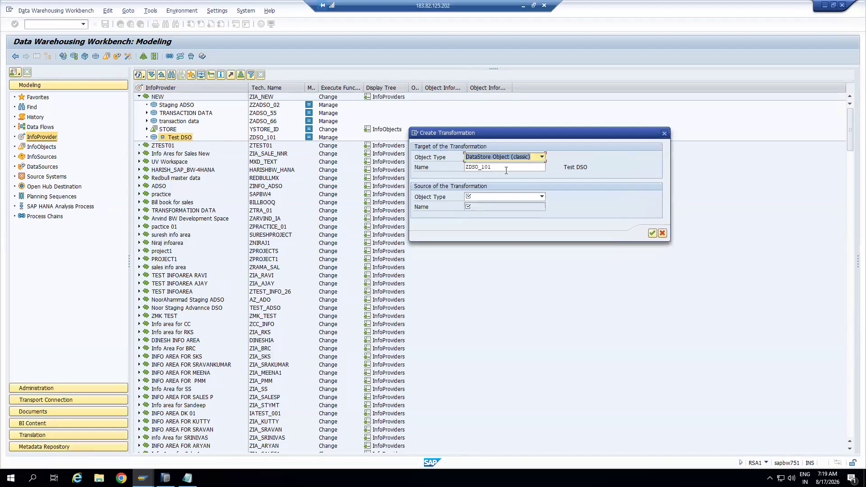
Set the source type to DataSource and paste ZDS_TRANS1 copied from the notes
click(486, 197)
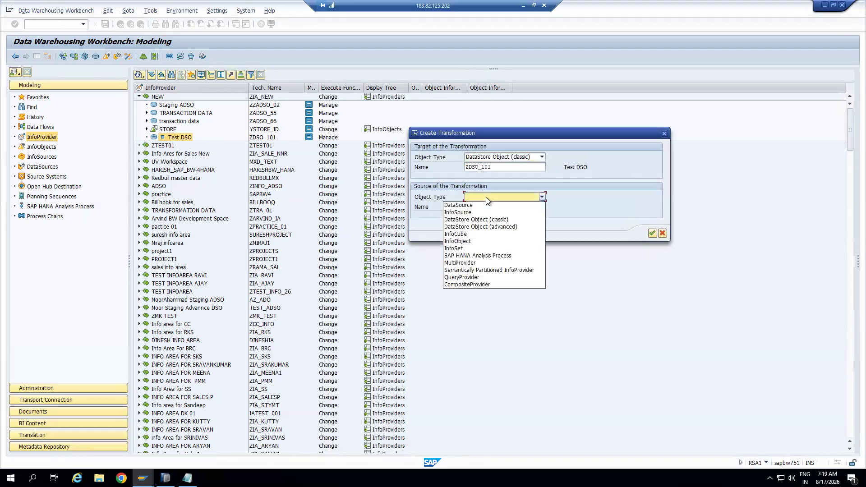
click(464, 205)
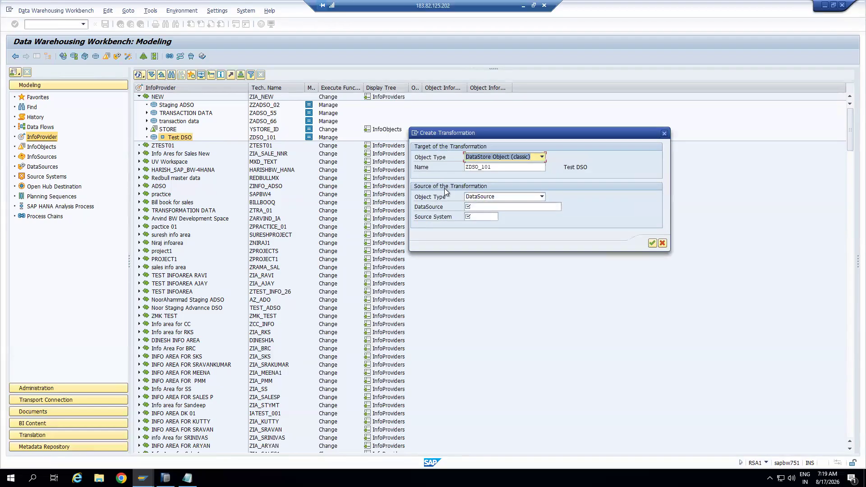
click(542, 197)
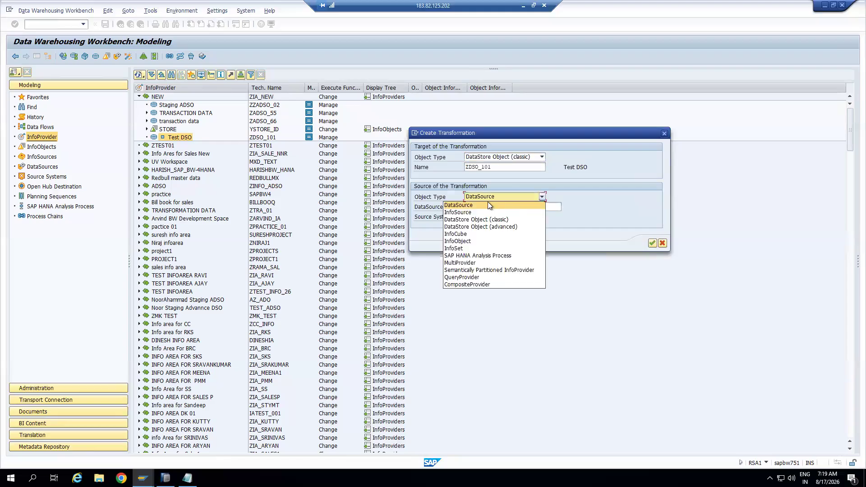
click(464, 205)
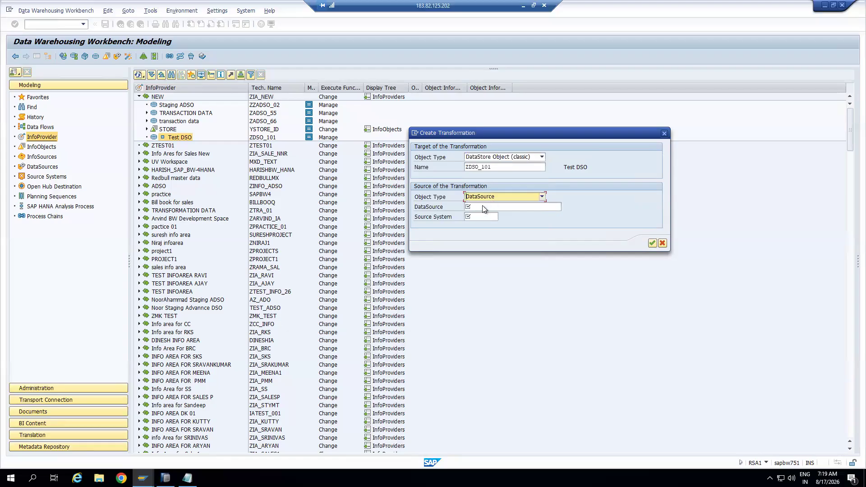
click(482, 206)
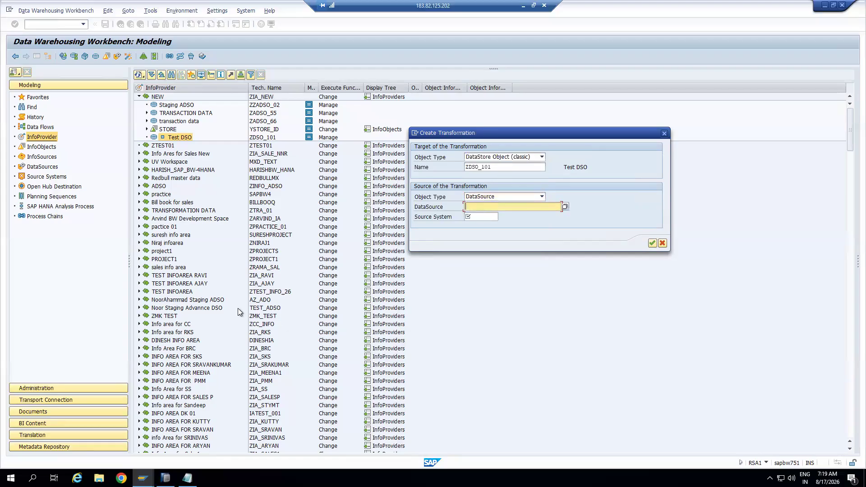
key(alt+Tab)
drag(300, 113, 260, 113)
key(ctrl+c)
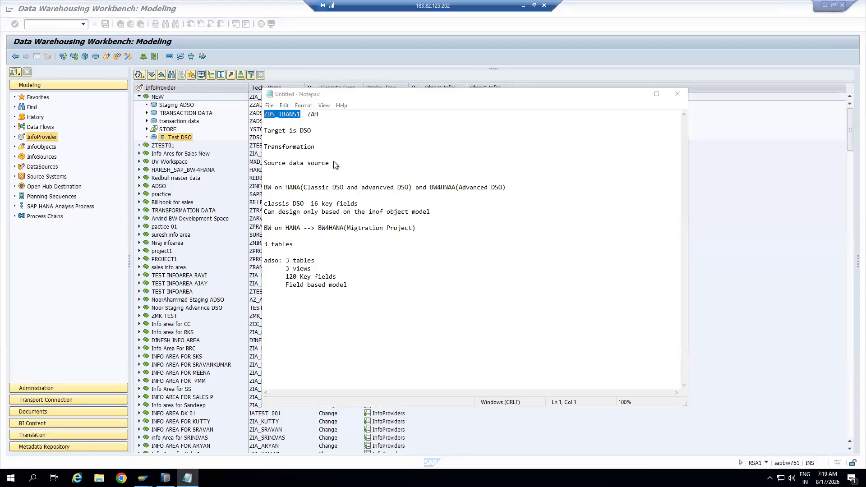
key(alt+Tab)
key(ctrl+v)
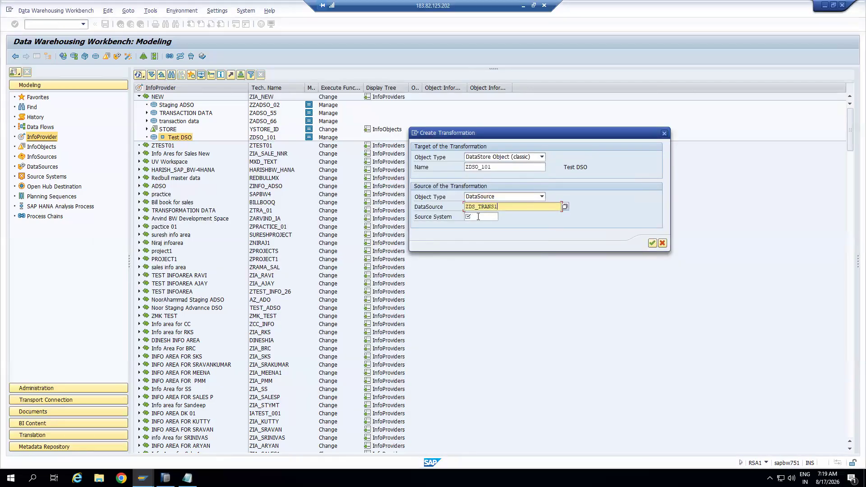
Enter source system ZAH, copied from the notes
click(479, 217)
key(alt+Tab)
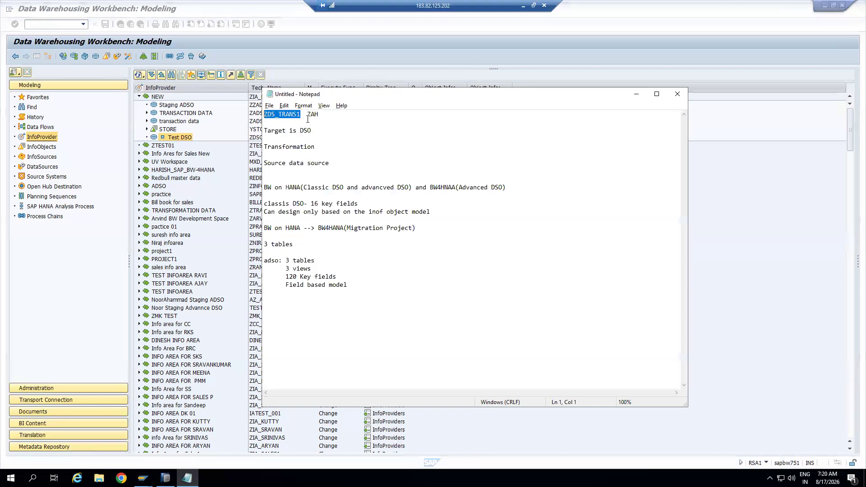
drag(308, 114, 318, 114)
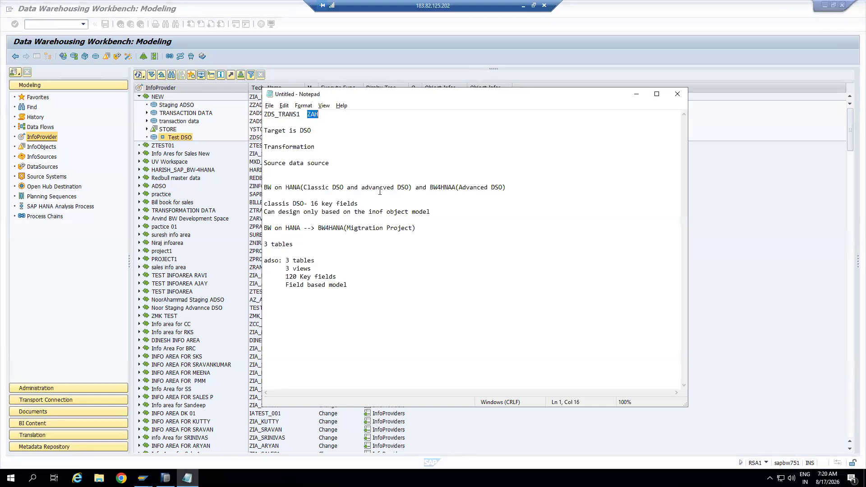
key(alt+Tab)
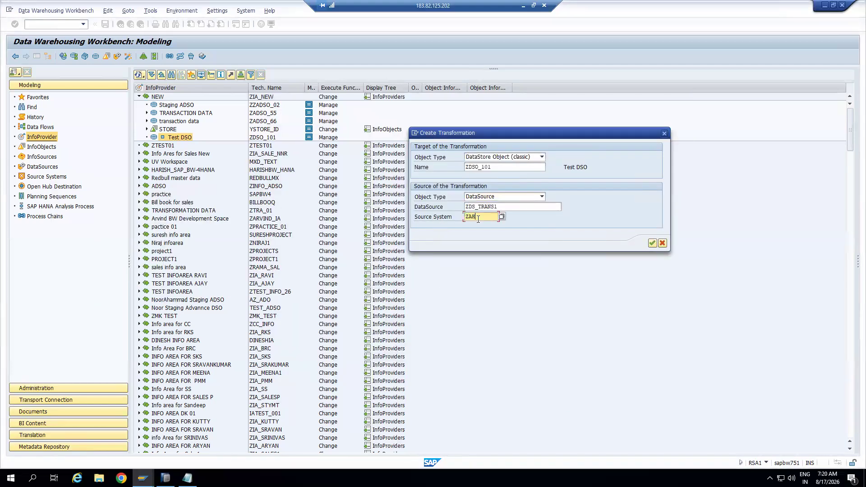
Create the transformation and review the proposed target field mappings such as 0DOC_ITEM
click(652, 243)
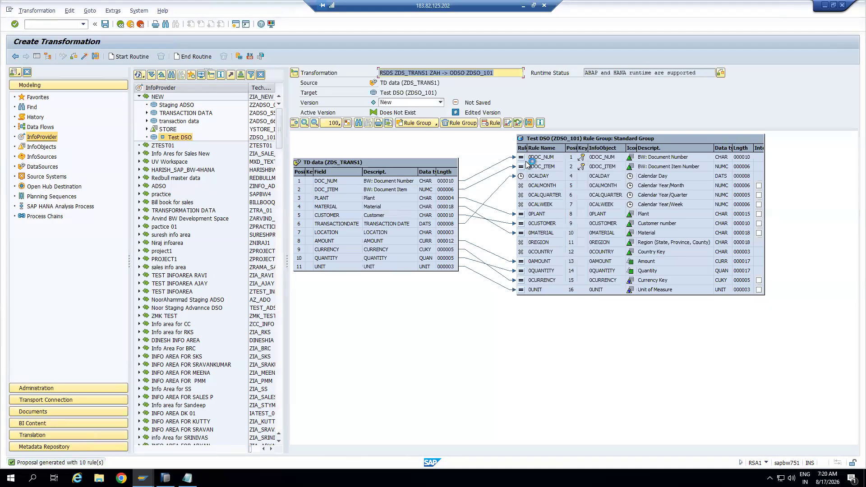
click(542, 166)
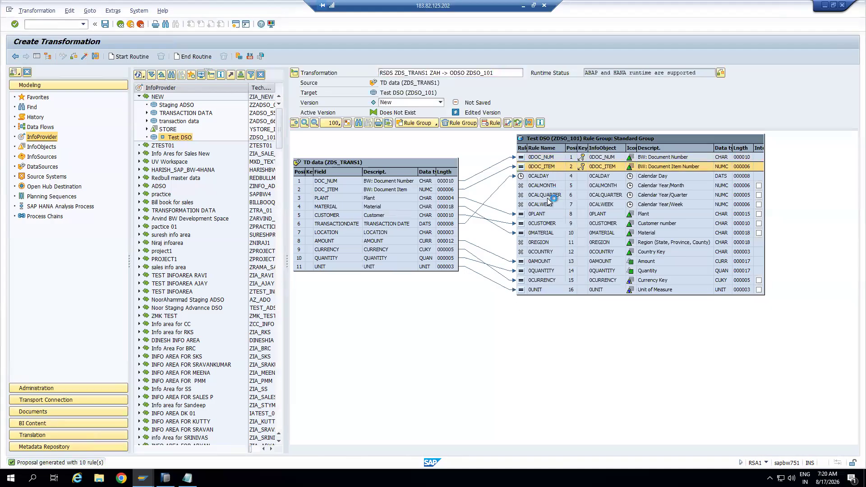
click(540, 214)
click(541, 224)
click(541, 233)
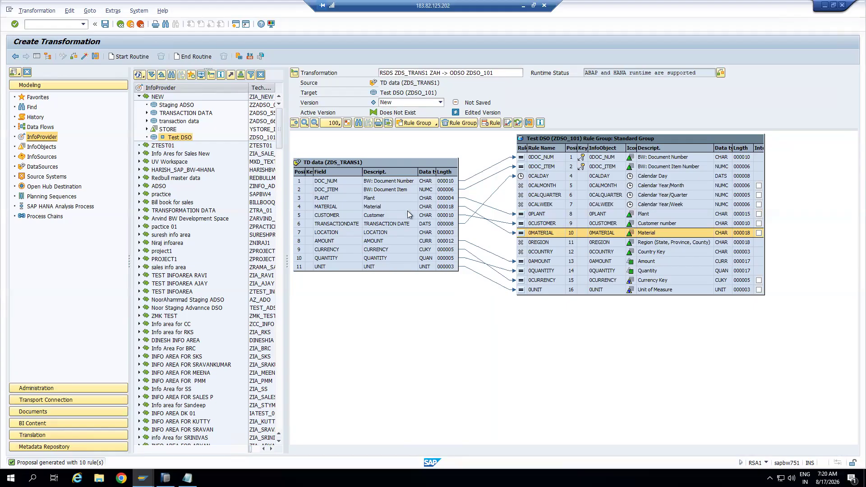
Map the TRANSACTIONDATE source field onto the calendar targets, including 0CALWEEK
click(446, 225)
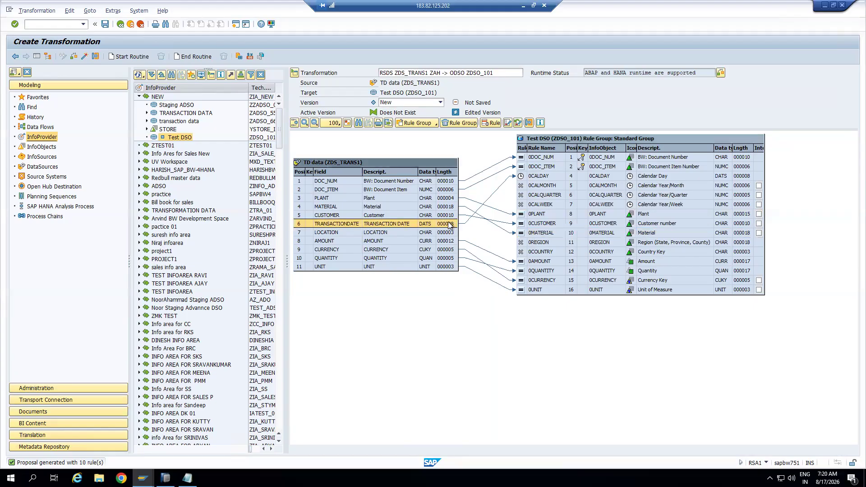
click(475, 224)
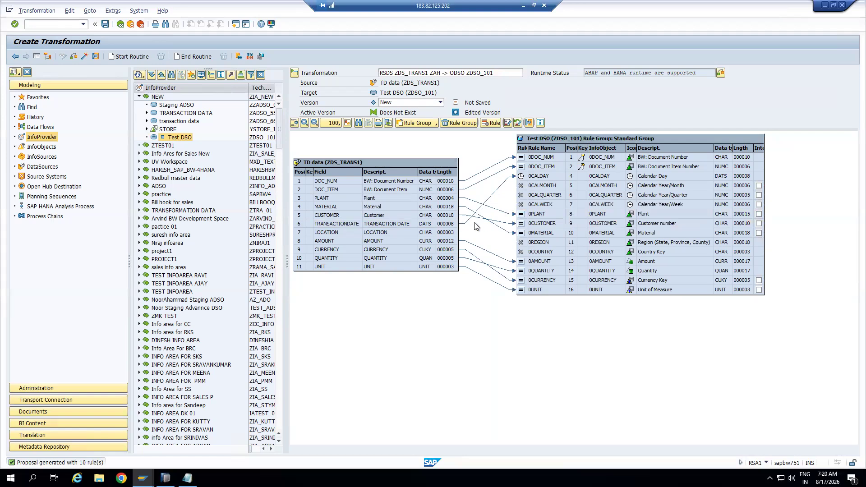
drag(451, 226, 535, 194)
drag(490, 218, 534, 203)
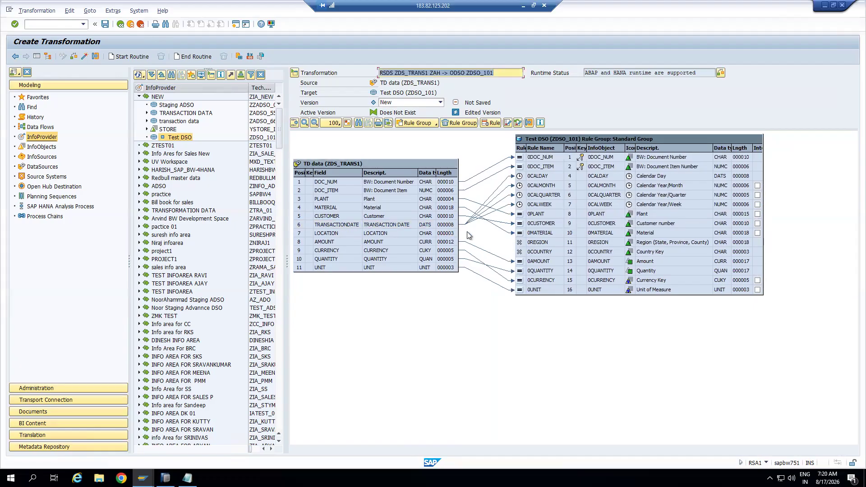
Map the LOCATION source field to 0REGION and check the new rule
click(448, 234)
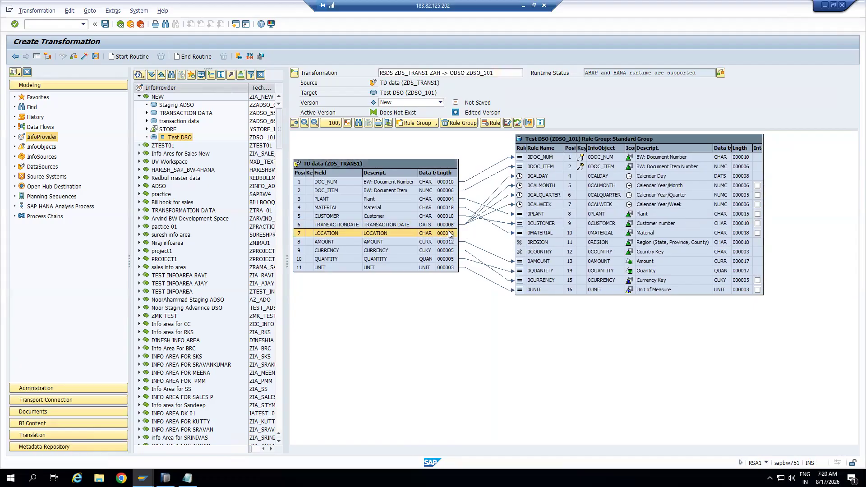
drag(448, 232, 528, 242)
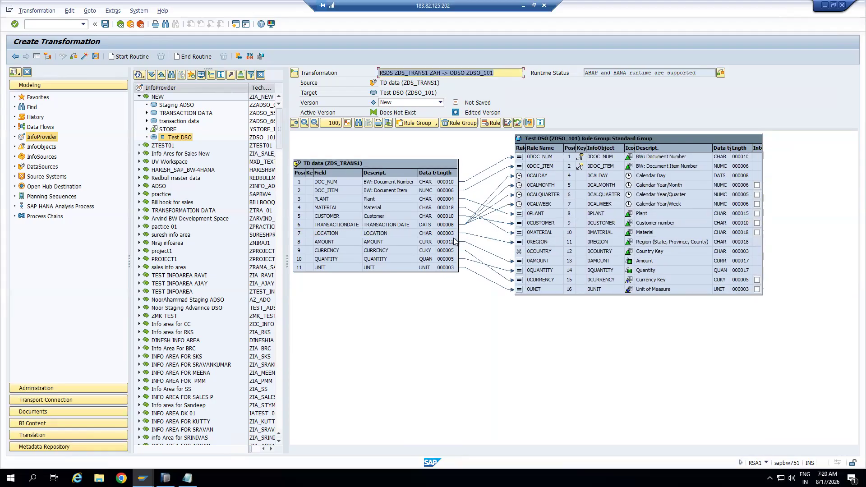
click(379, 234)
click(539, 243)
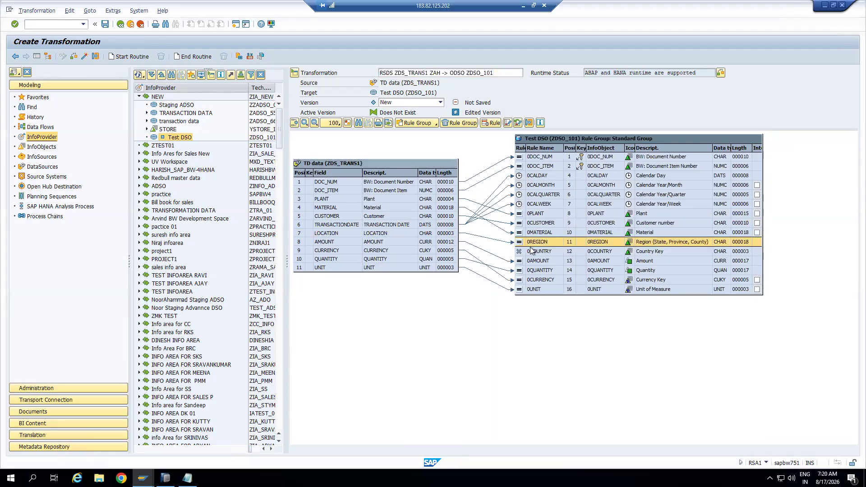
click(453, 234)
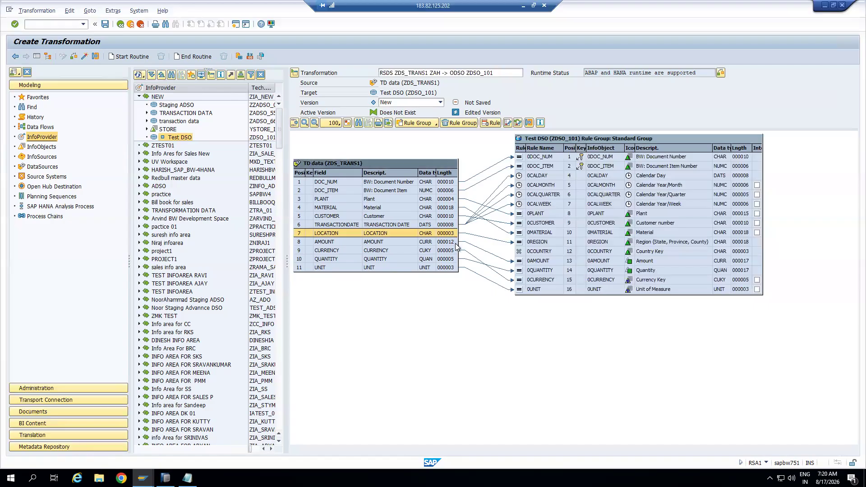
double_click(535, 245)
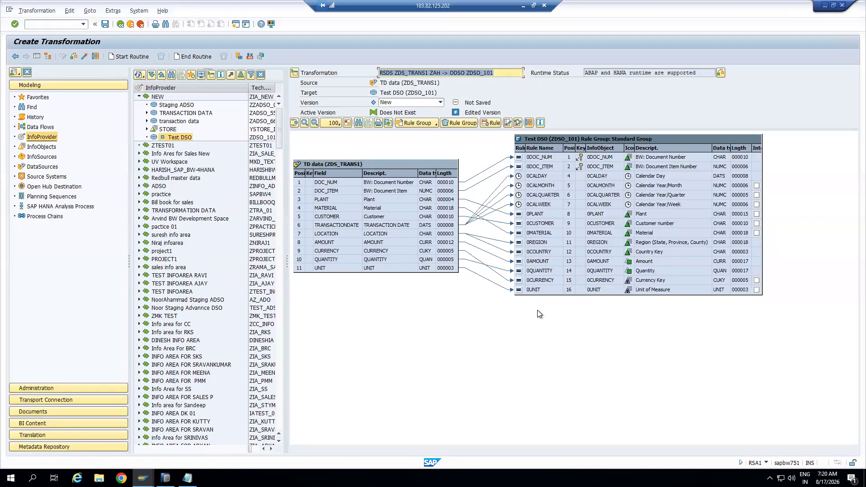
Activate the ZDS_TRANS1 to ZDSO_101 transformation
click(85, 57)
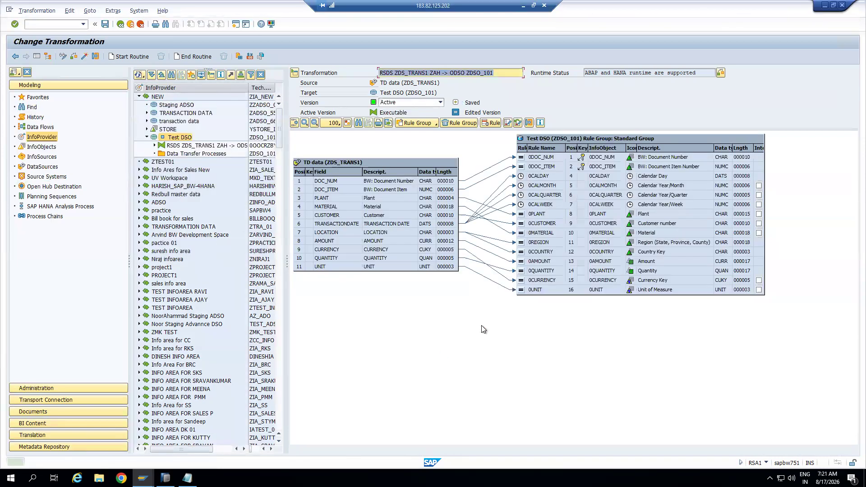
click(551, 166)
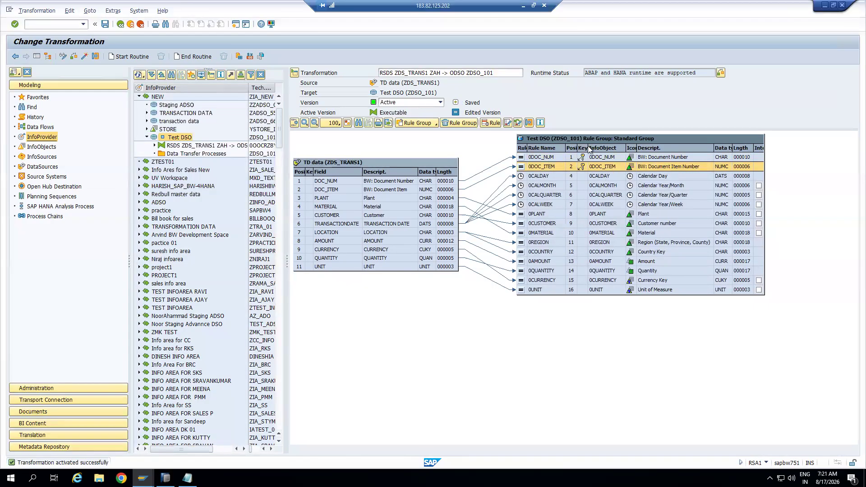
drag(588, 148, 590, 145)
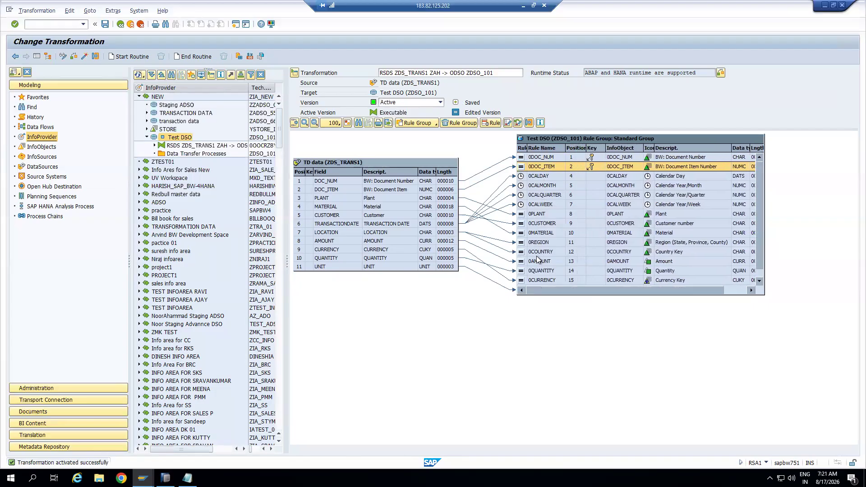
Enlarge the target rule table to show row 16 0UNIT and check its UNIT source
drag(673, 294, 673, 315)
click(569, 291)
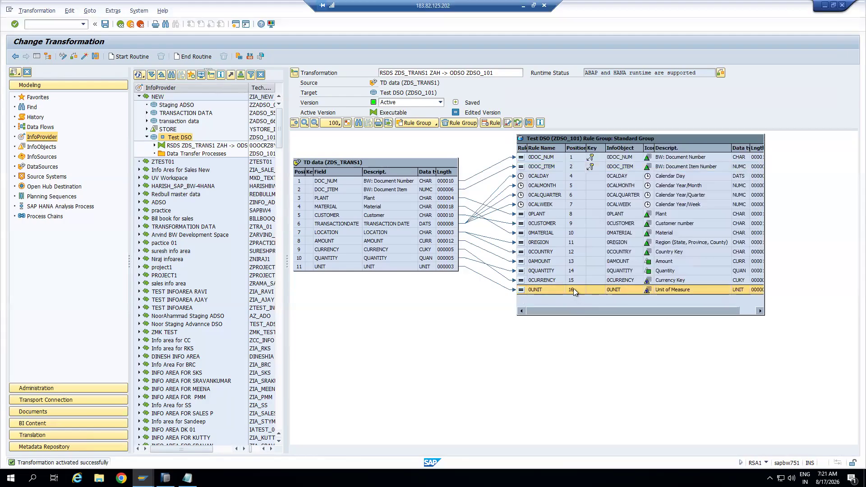
click(301, 267)
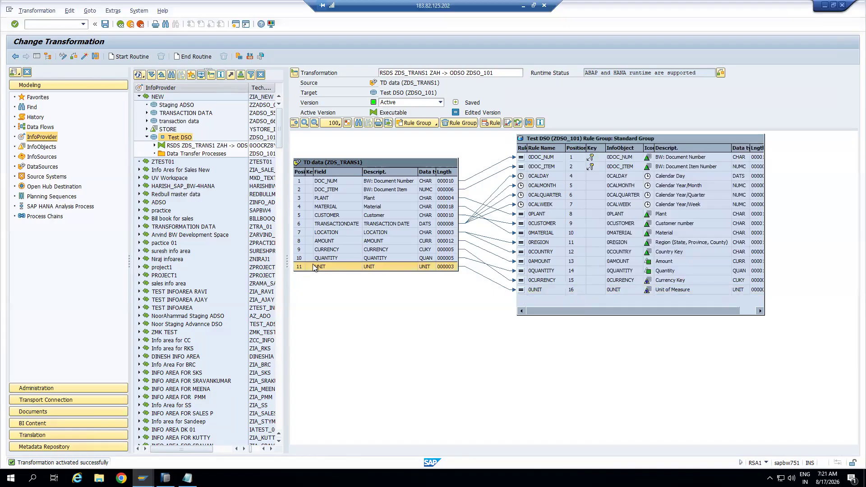
click(548, 291)
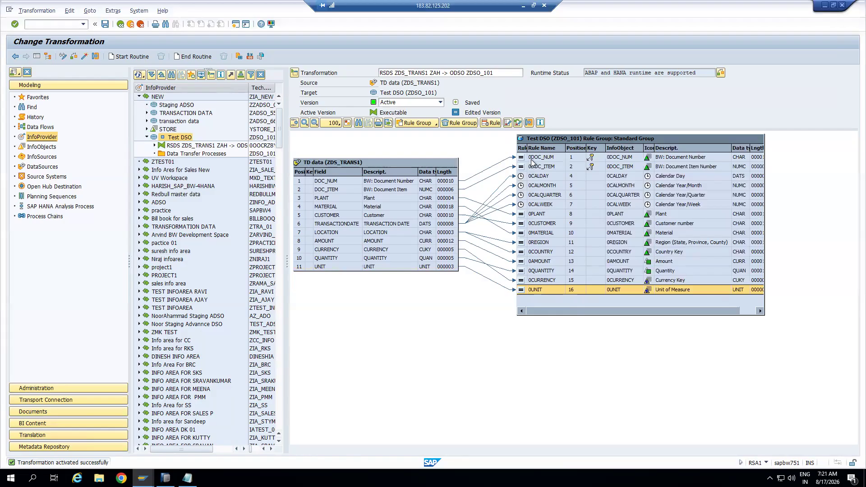
Hide the navigation panels and review the source and target names in the header
click(37, 56)
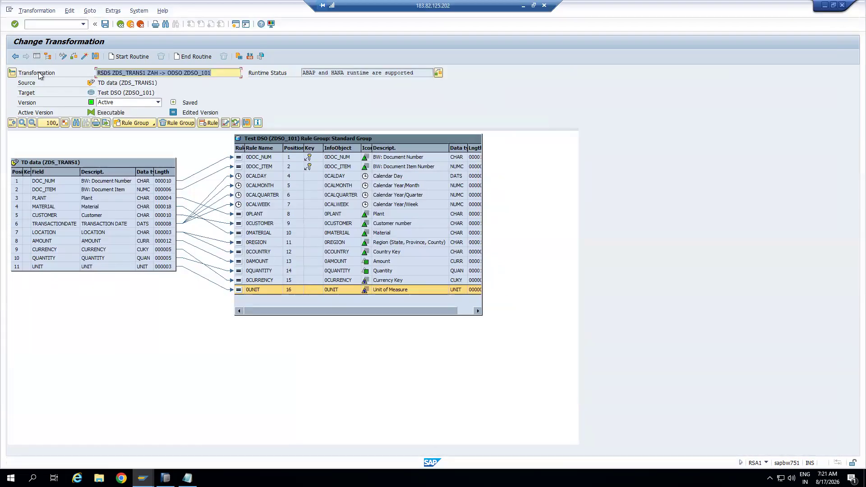
click(12, 73)
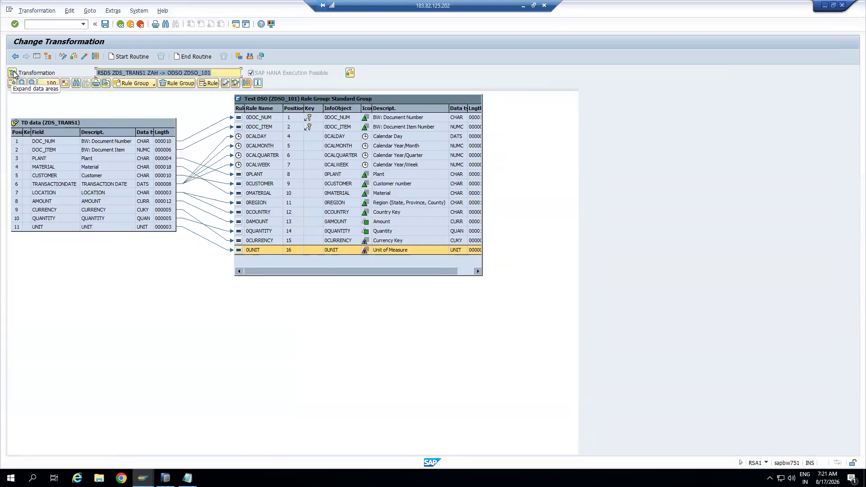
click(12, 74)
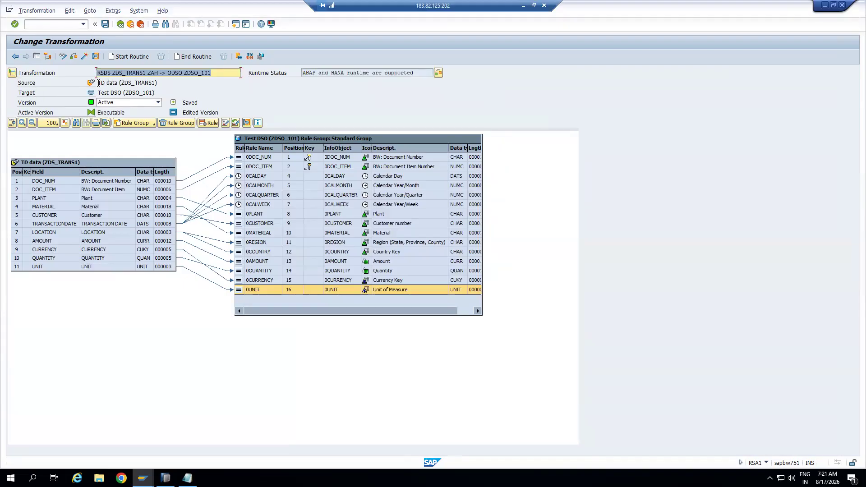
drag(98, 83, 161, 80)
drag(100, 92, 156, 94)
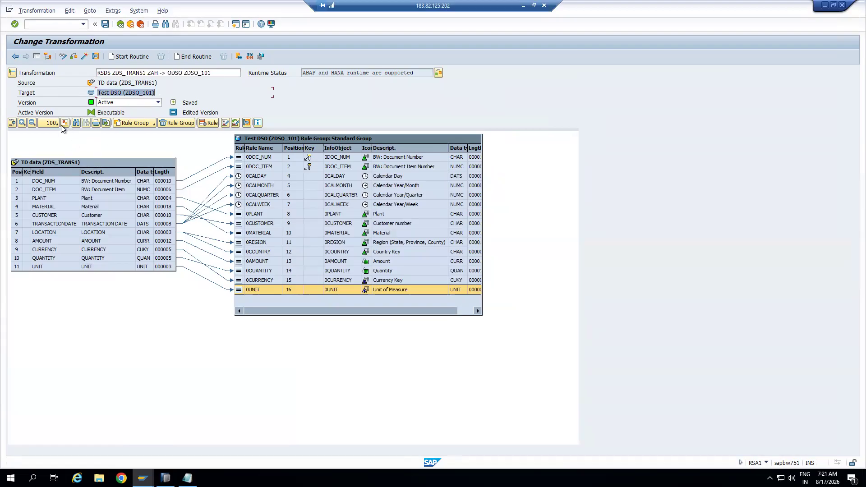
Save the mapping diagram as JPG file '12' on the Desktop
click(106, 123)
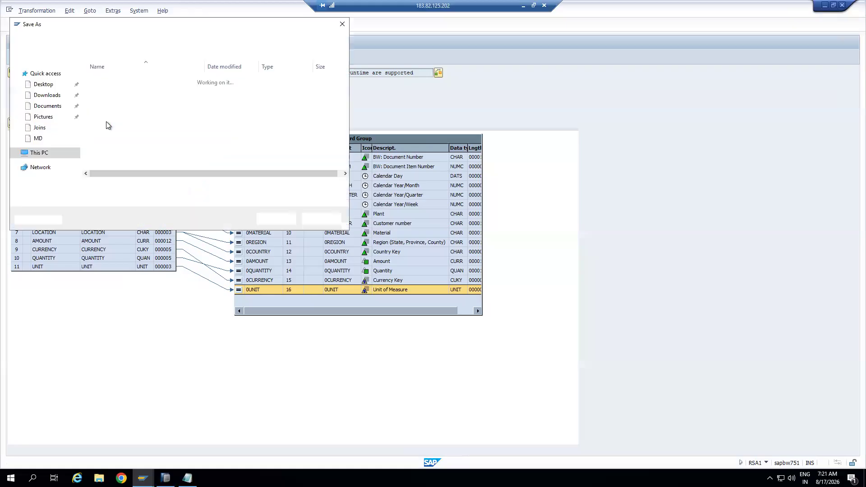
text(12)
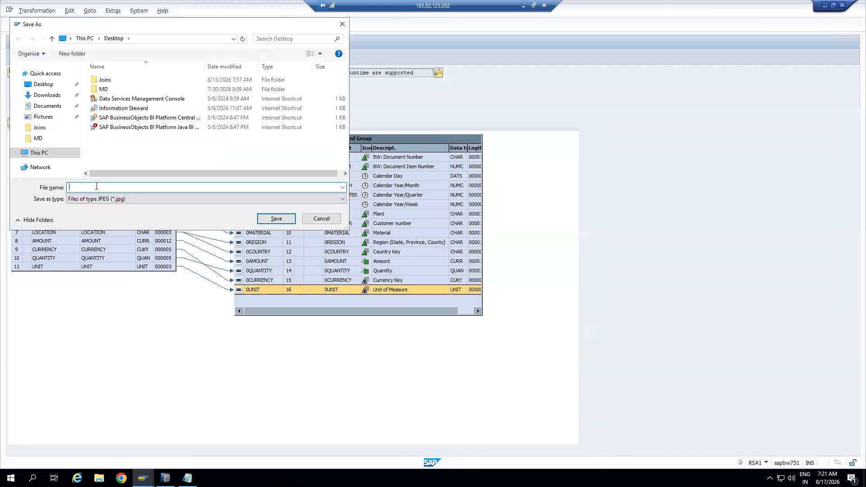
click(288, 219)
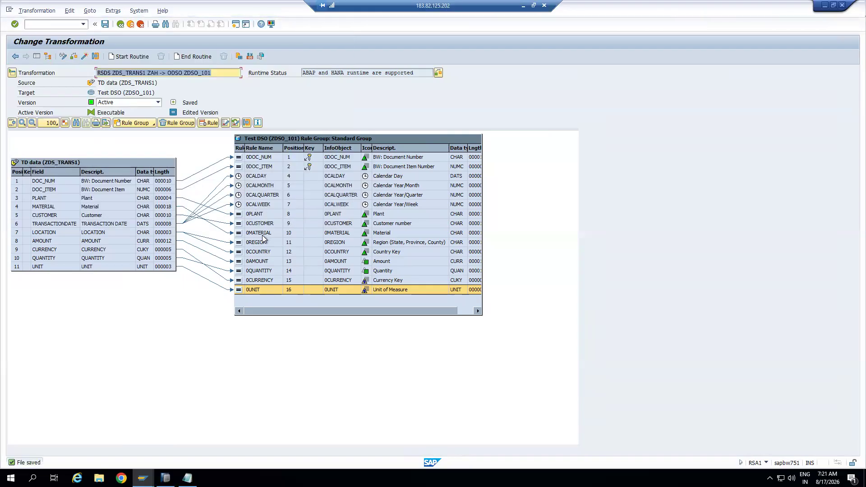
key(super+d)
right_click(228, 158)
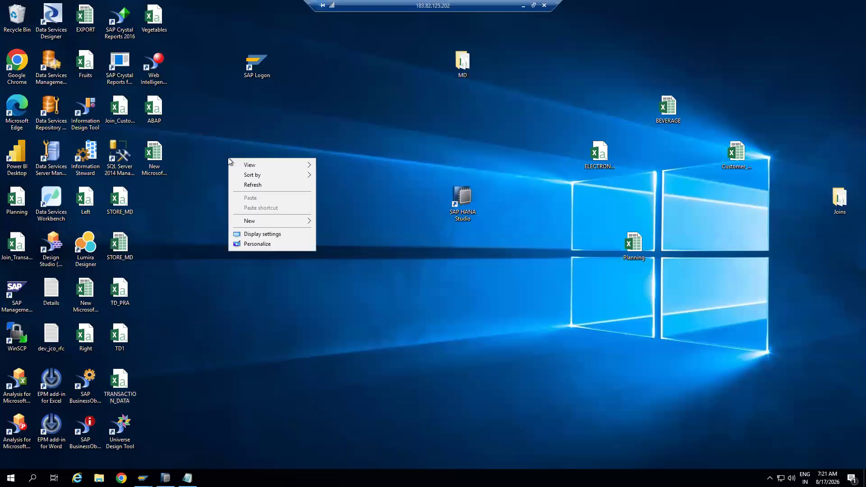
click(253, 186)
right_click(229, 161)
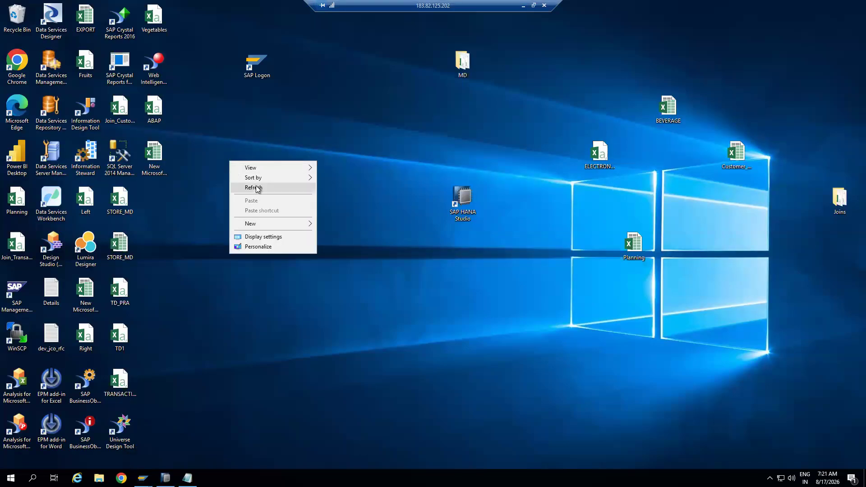
click(253, 187)
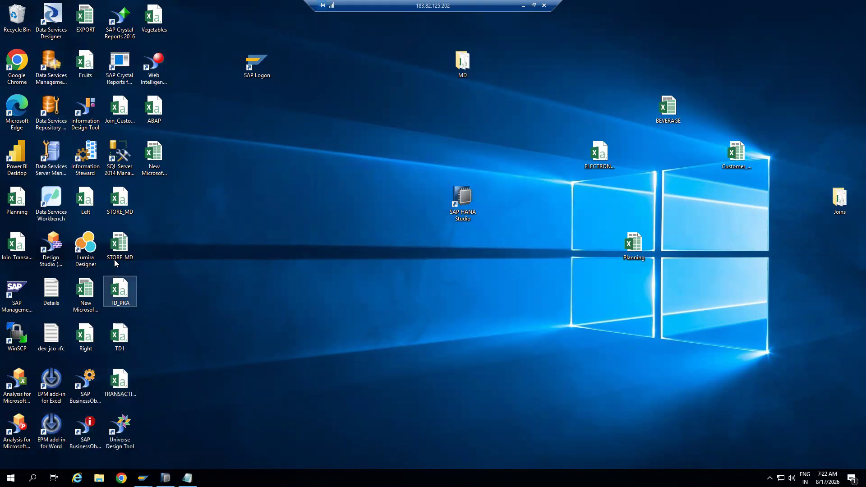
right_click(217, 205)
click(245, 232)
right_click(220, 206)
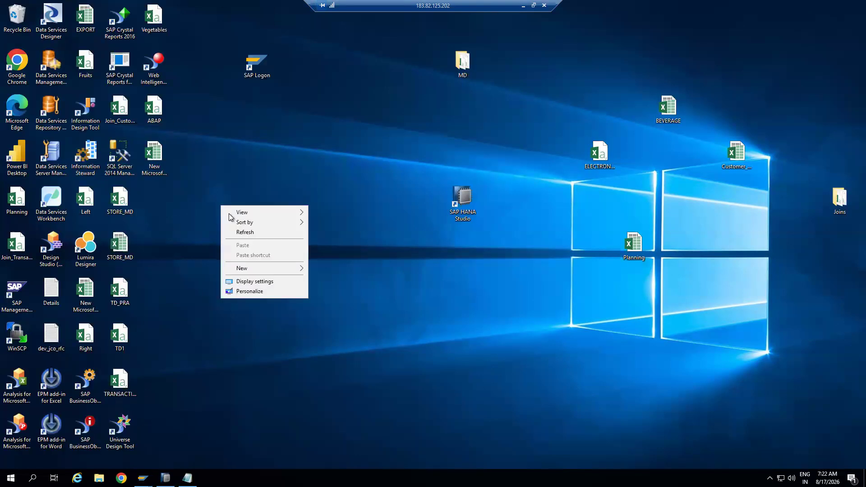
click(245, 232)
mouse_move(143, 478)
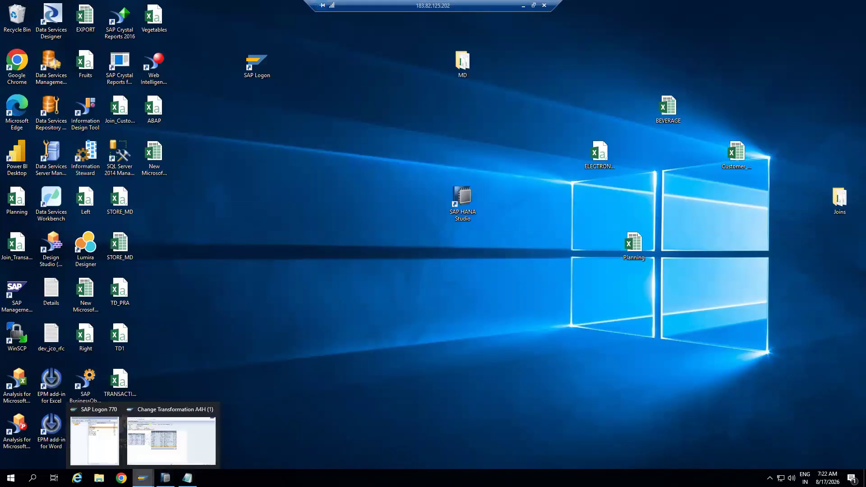
click(175, 445)
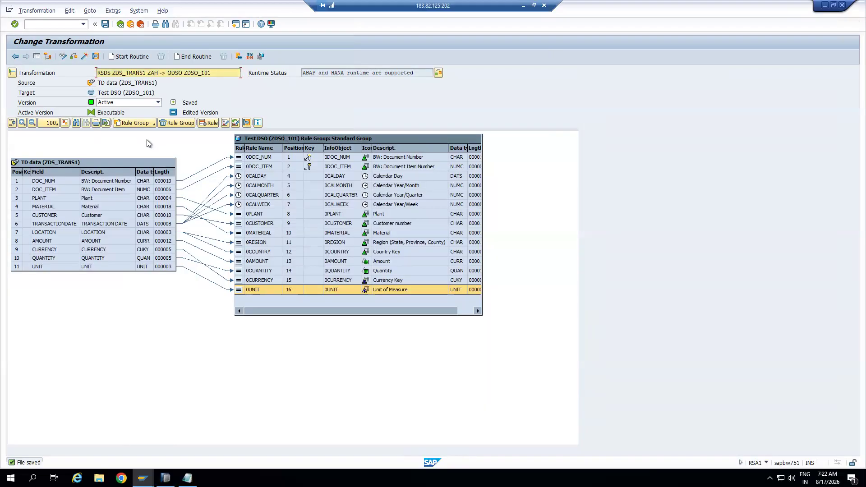
Highlight the linked fields for 0DOC_NUM, TRANSACTIONDATE, and LOCATION (0REGION, 0COUNTRY) in turn
click(248, 157)
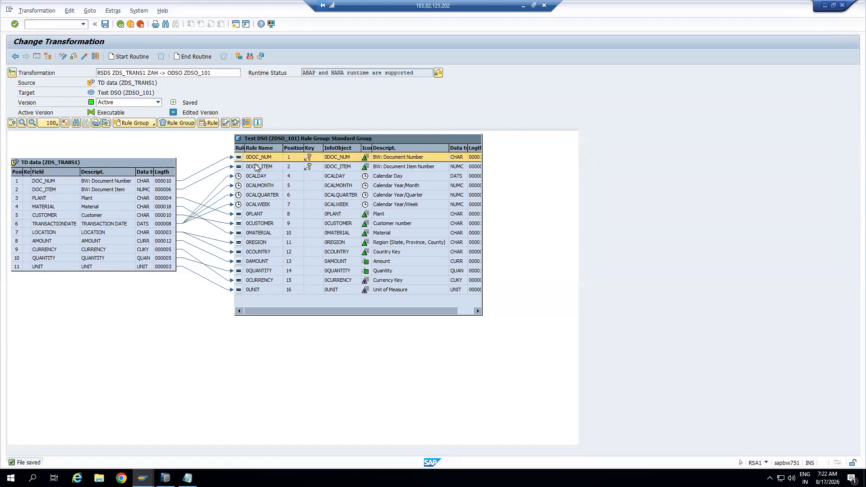
click(226, 123)
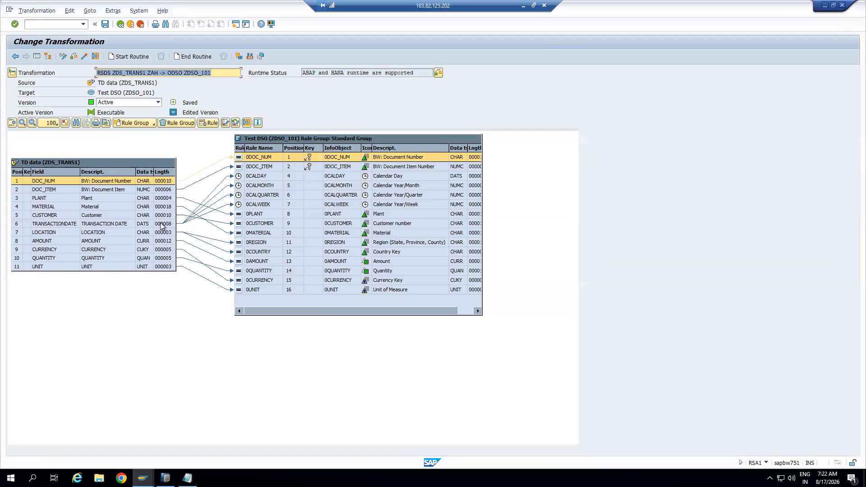
click(104, 225)
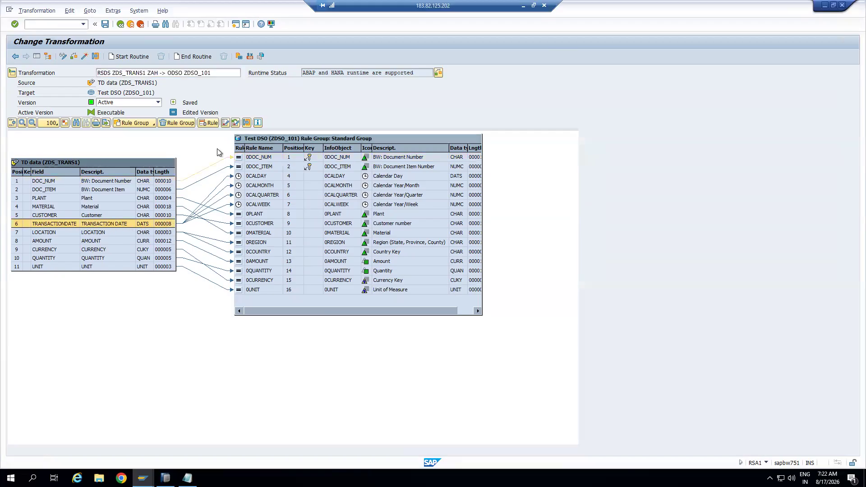
click(225, 123)
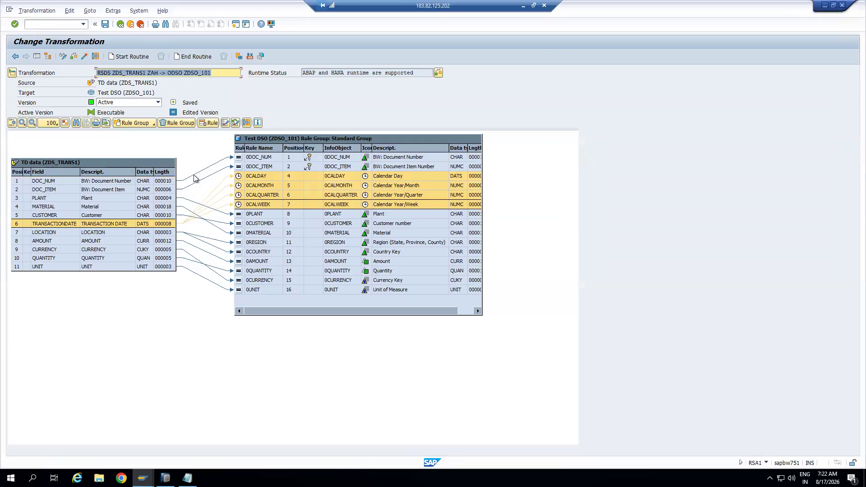
click(167, 233)
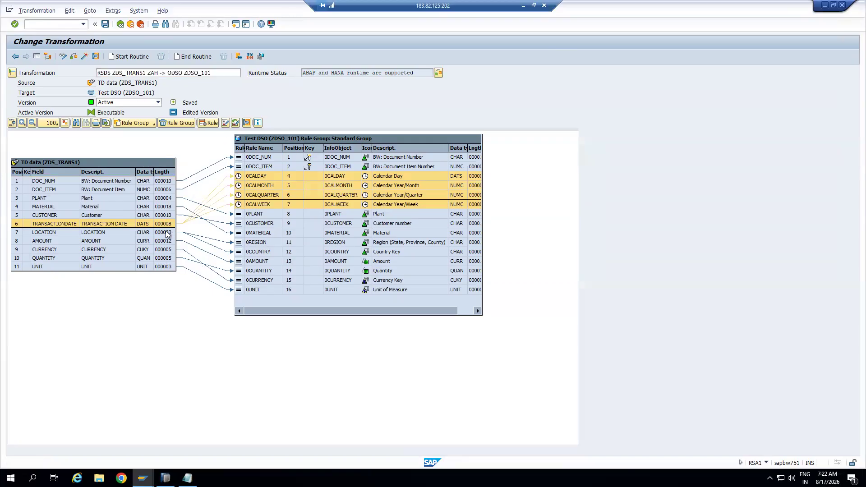
click(224, 123)
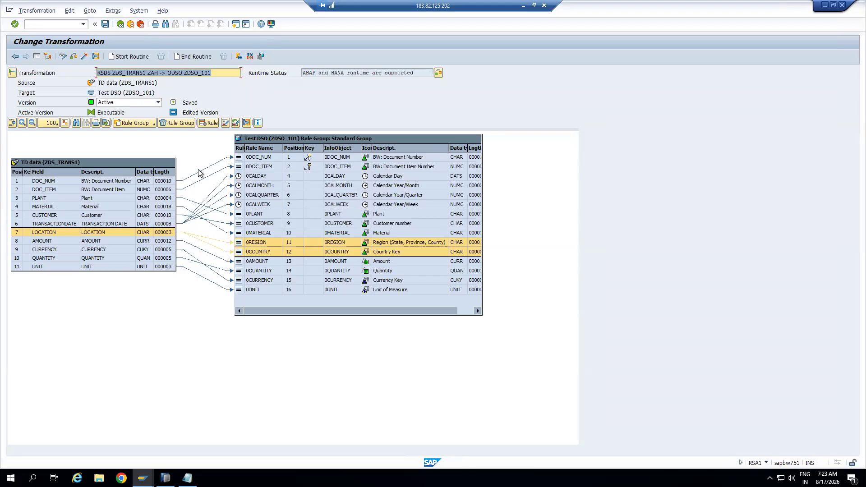
Open the 0DOC_NUM rule details, move the dialog aside, and bring the Notepad notes forward
click(253, 158)
click(238, 159)
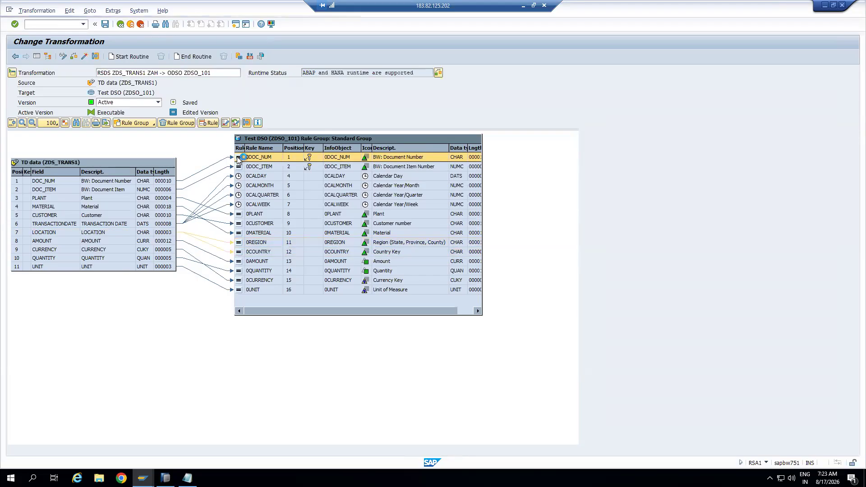
drag(239, 110, 546, 105)
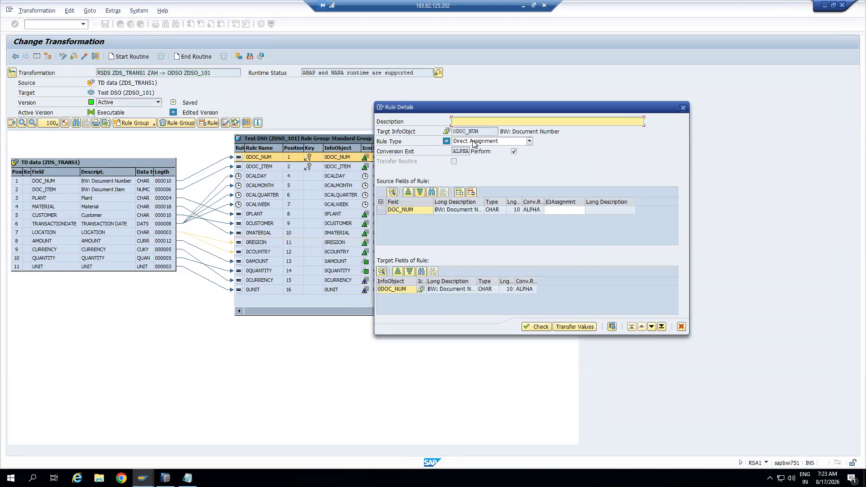
click(187, 478)
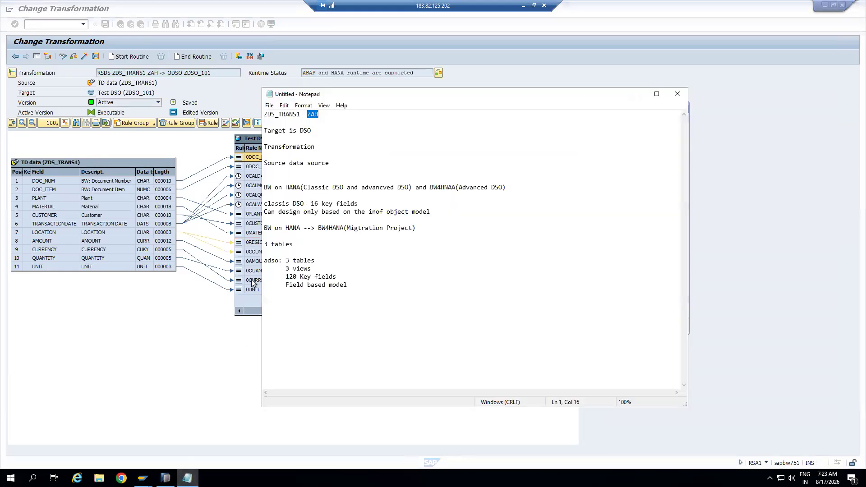
Add 'Transformation level we have 6 rules:' to the notes, then show 0DOC_NUM's rule types in SAP
click(284, 313)
drag(351, 288, 356, 287)
text(formation level we have 6 rules:)
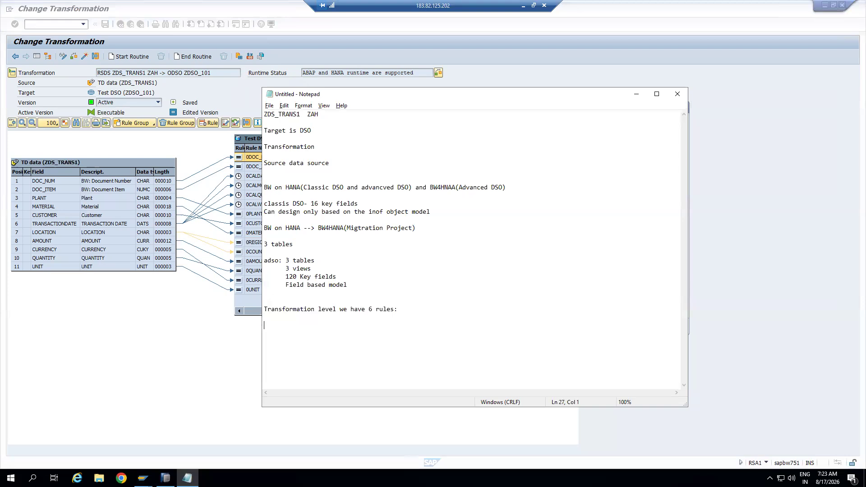
key(alt+Tab)
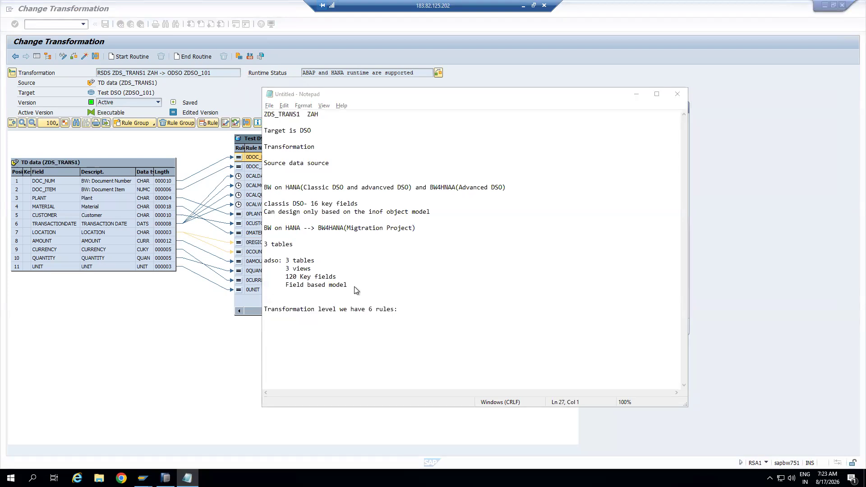
click(529, 141)
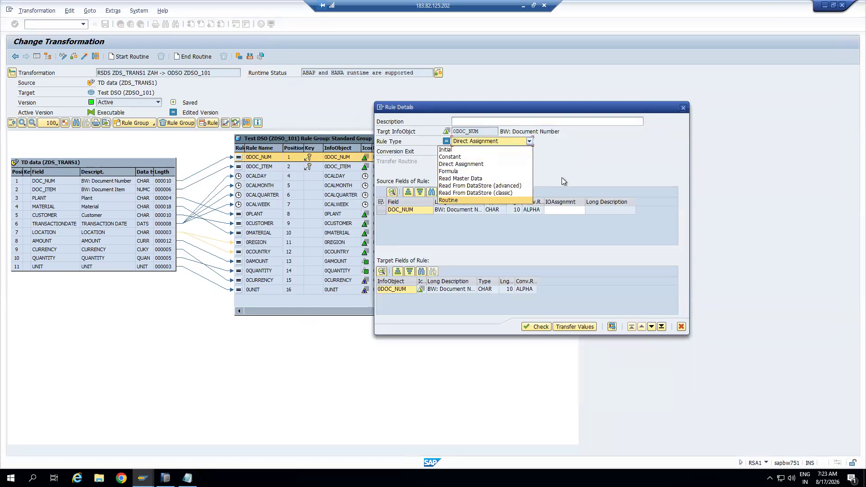
Confirm 0DOC_NUM keeps Direct Assignment and 0CALDAY keeps Time Characteristic as rule types
click(575, 170)
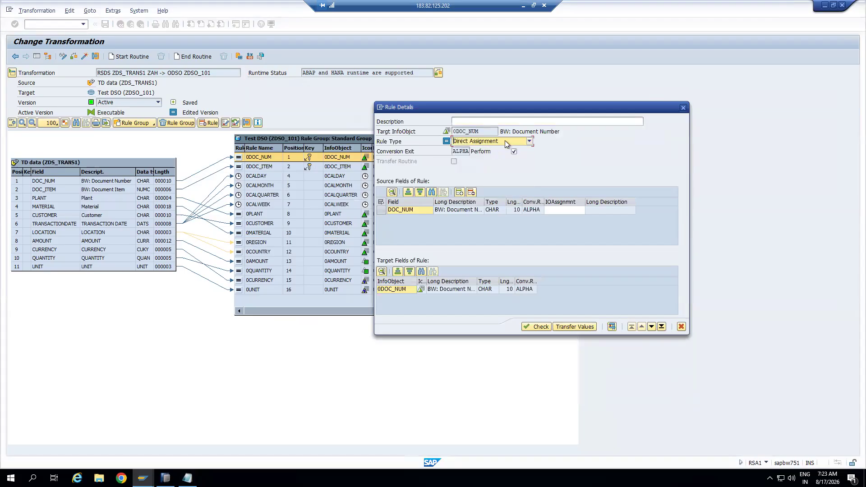
click(683, 107)
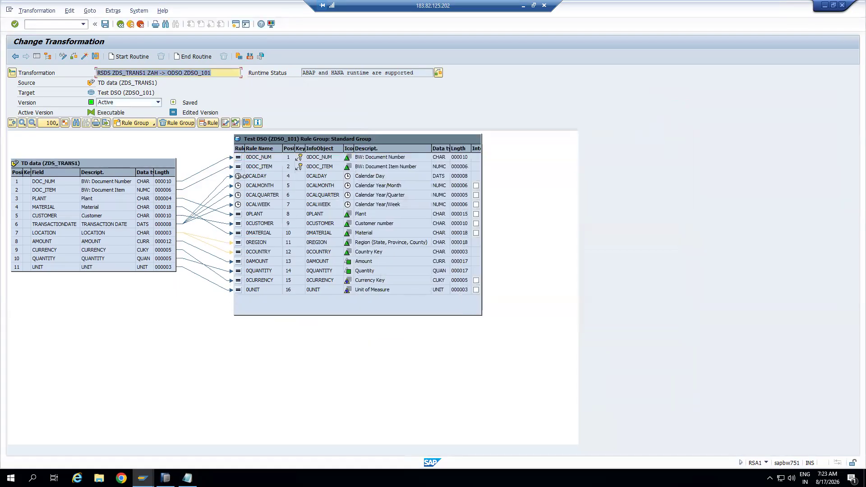
click(247, 176)
double_click(248, 175)
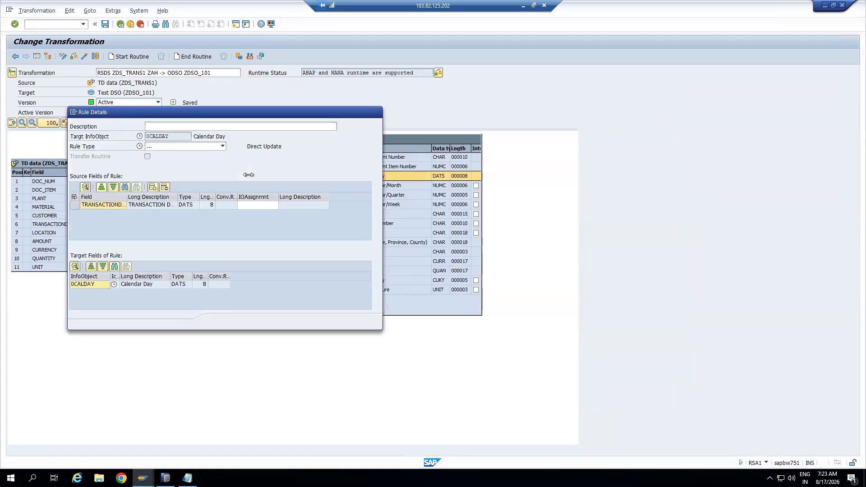
drag(385, 118, 499, 117)
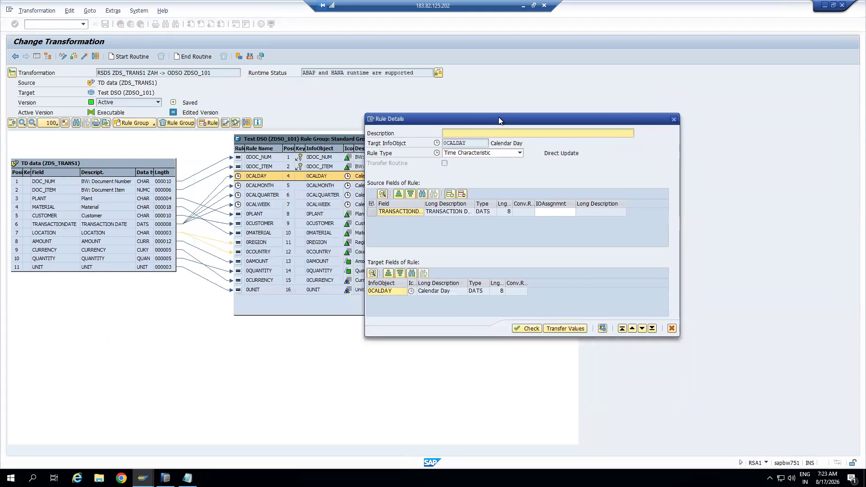
click(520, 153)
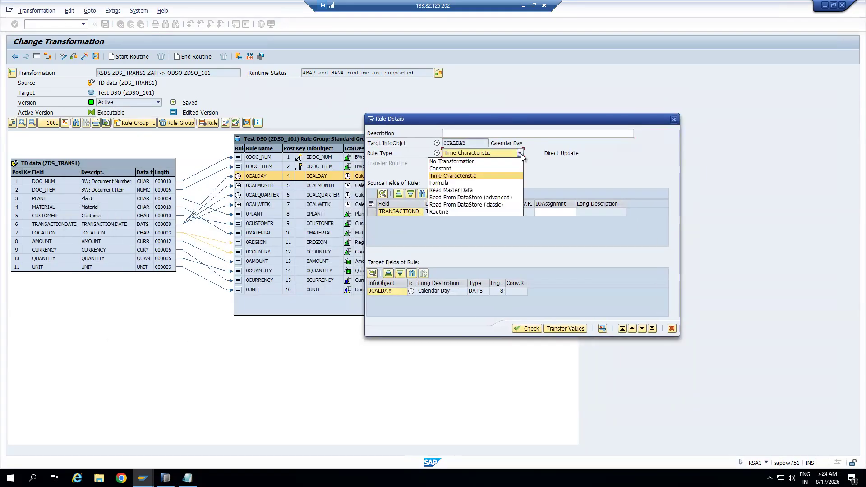
click(646, 137)
click(674, 119)
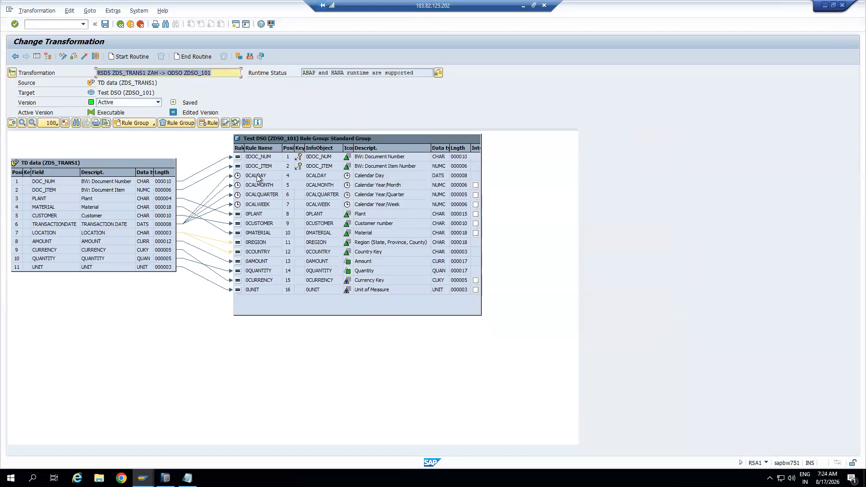
Review the calendar time rules and reopen the 0CALDAY rule details
click(257, 175)
click(254, 186)
click(256, 195)
click(253, 205)
click(247, 179)
double_click(247, 178)
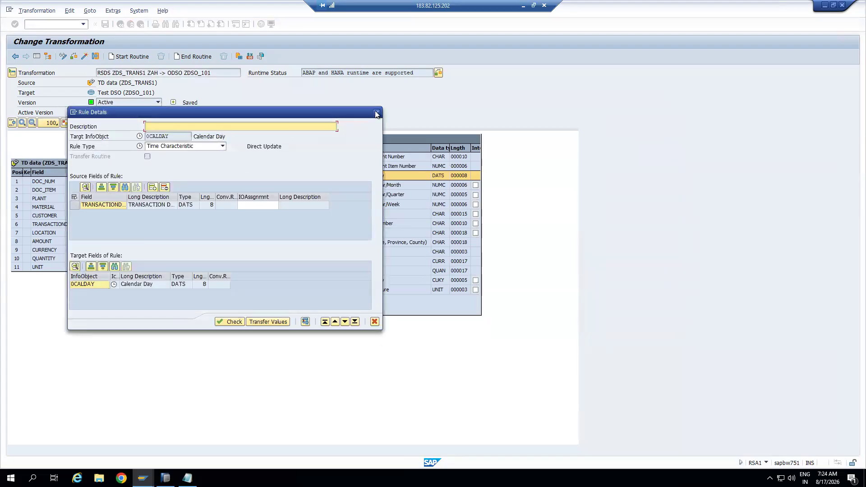
click(376, 113)
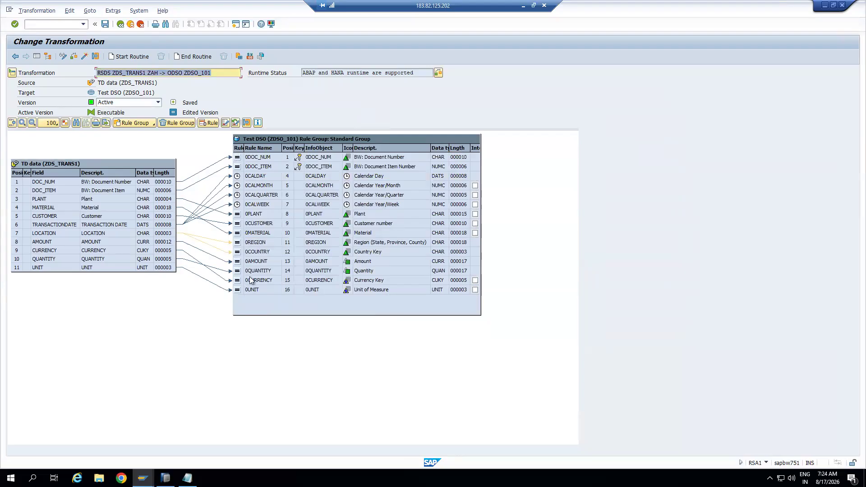
Activate the ZDS_TRANS1-to-ZDSO_101 transformation and exit to the InfoProvider tree
click(240, 290)
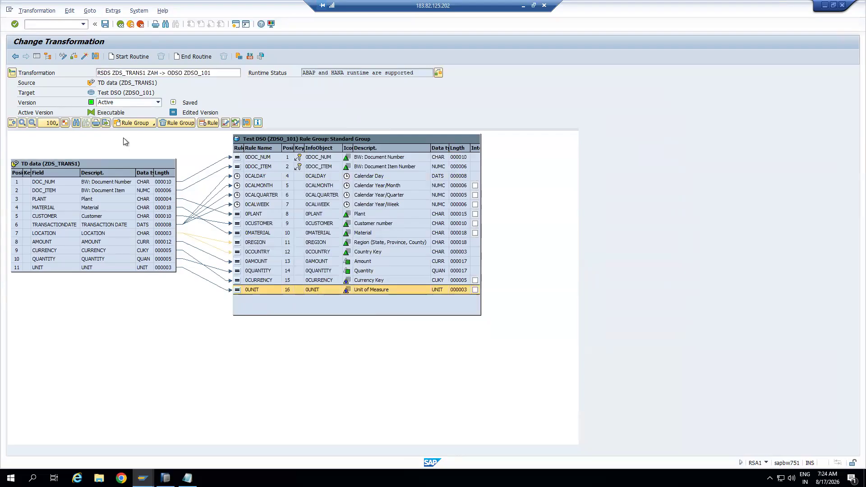
click(85, 56)
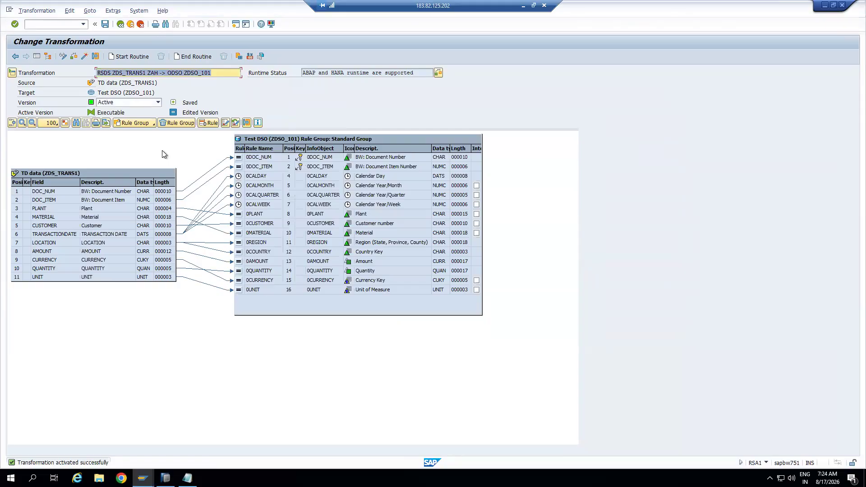
click(130, 24)
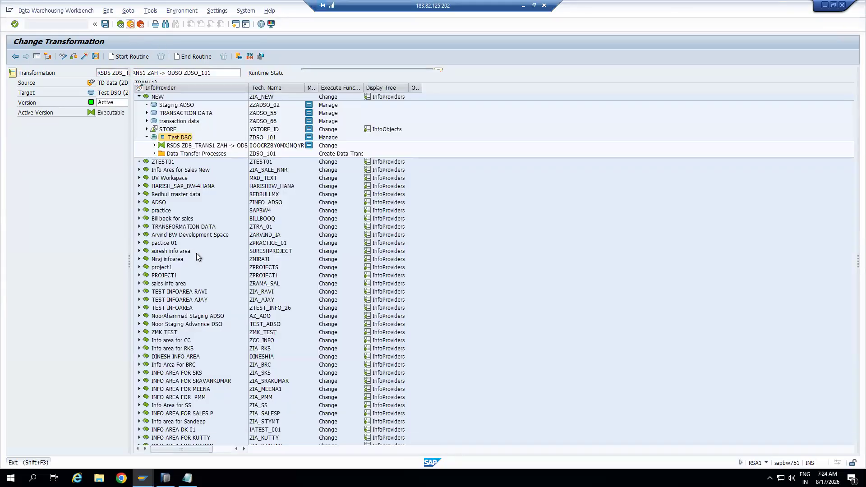
Create a data transfer process under Test DSO from ZDS_TRANS1 / ZAH to target ZDSO_101
click(176, 154)
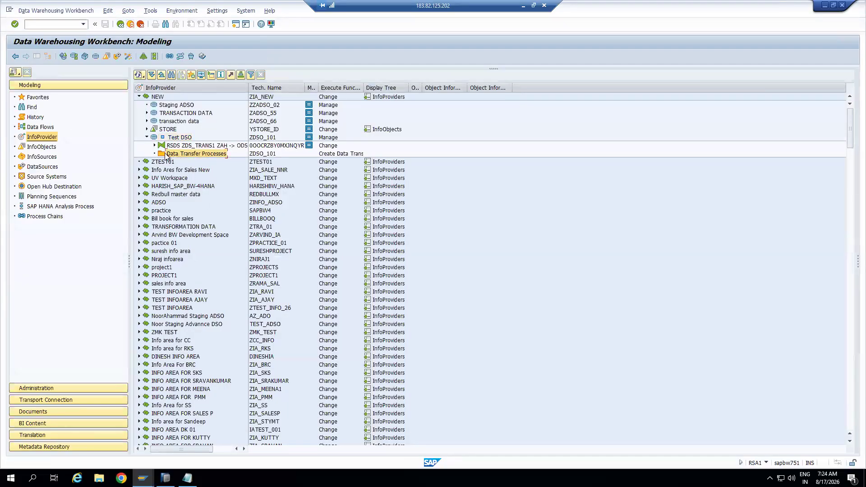
right_click(211, 156)
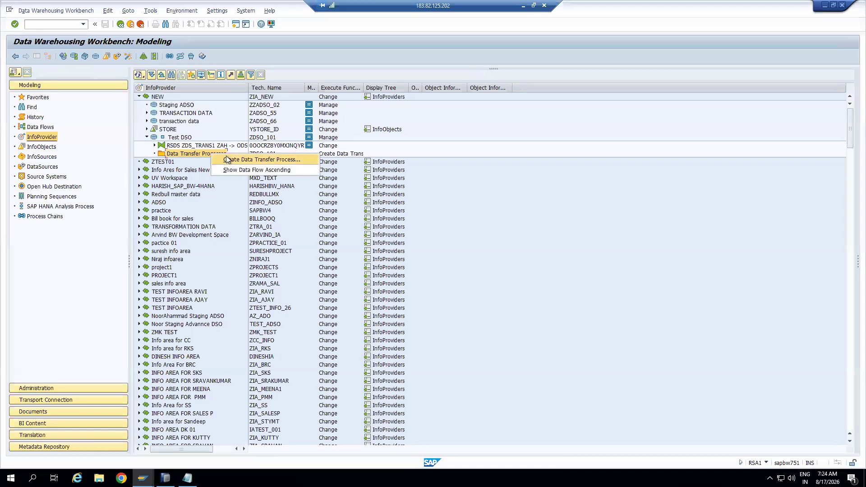
click(230, 156)
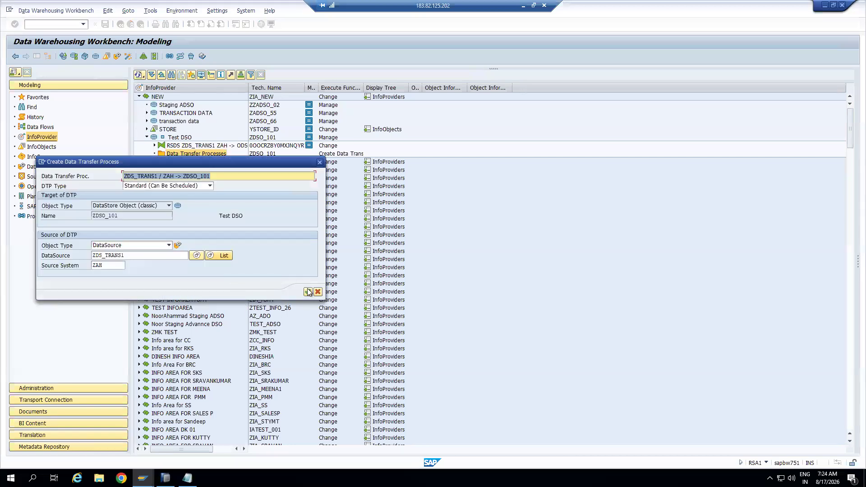
key(Return)
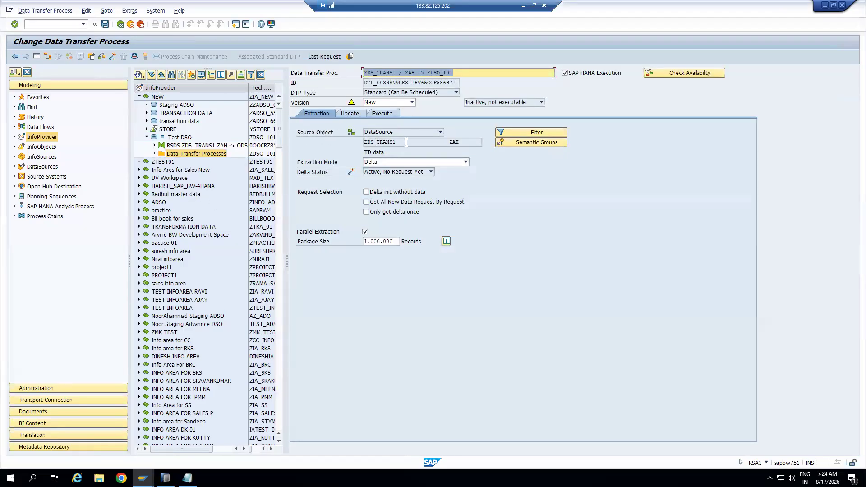
drag(406, 141, 355, 142)
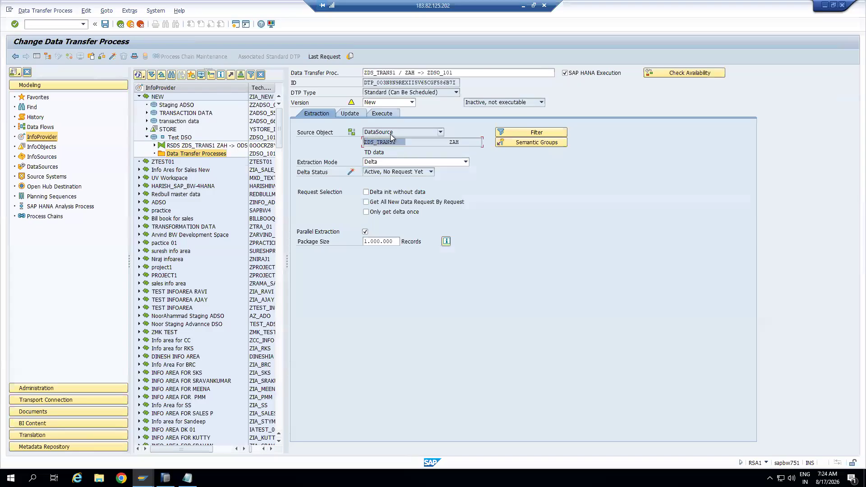
drag(449, 141, 460, 141)
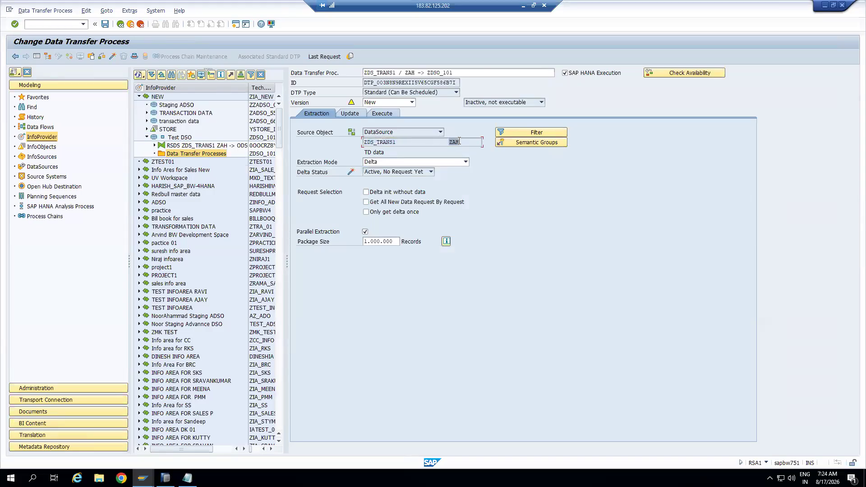
click(350, 113)
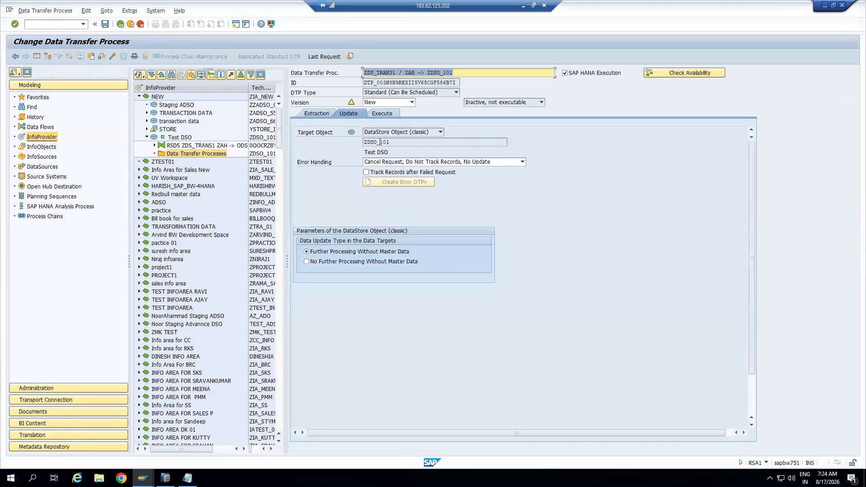
drag(391, 142, 354, 143)
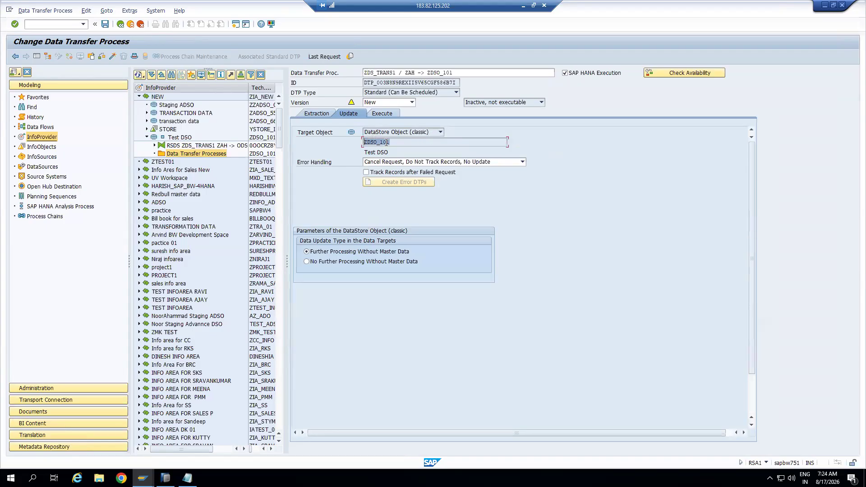
drag(391, 141, 354, 141)
Activate the data transfer process and show its execution settings
click(112, 57)
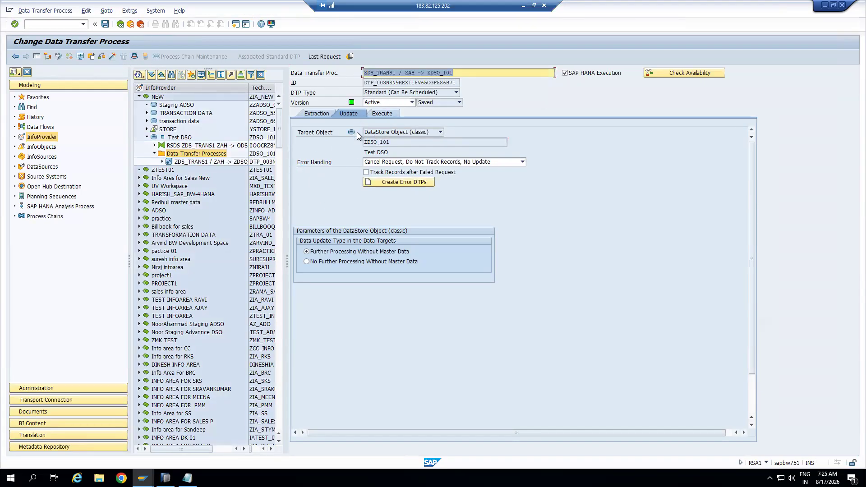
click(365, 73)
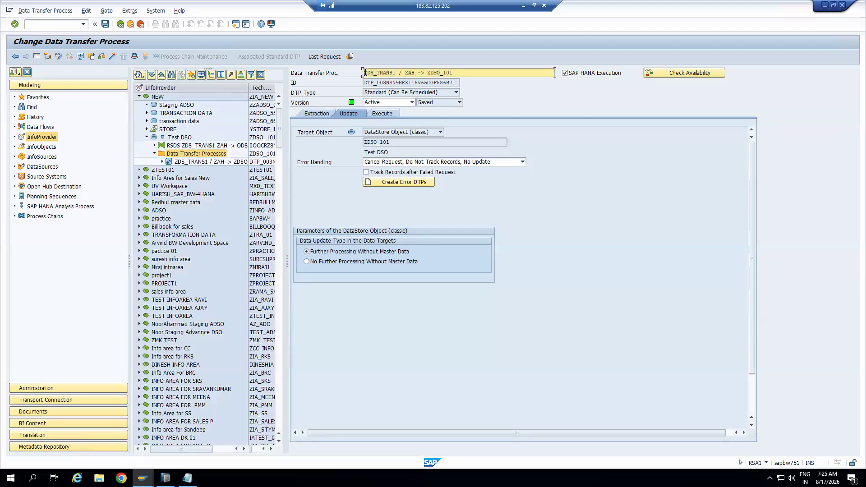
drag(364, 72, 460, 72)
click(391, 116)
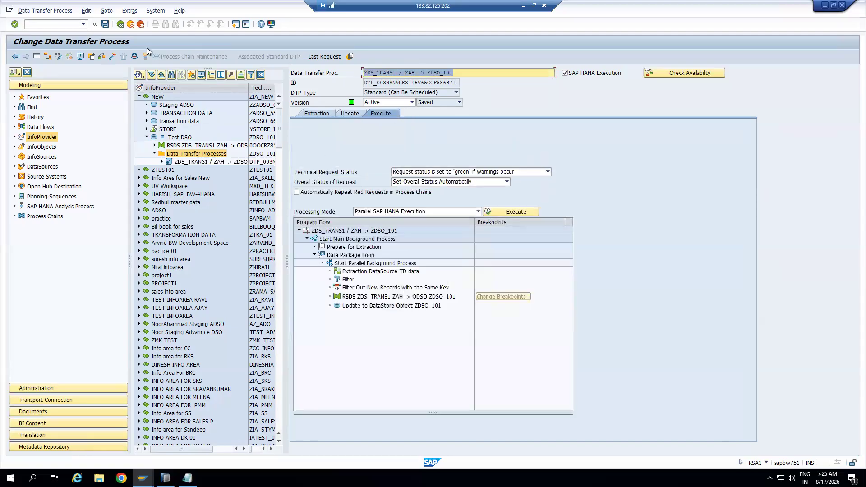
Reopen the ZDS_TRANS1 / ZAH -> ZDSO_101 DTP from the tree and execute it
click(130, 25)
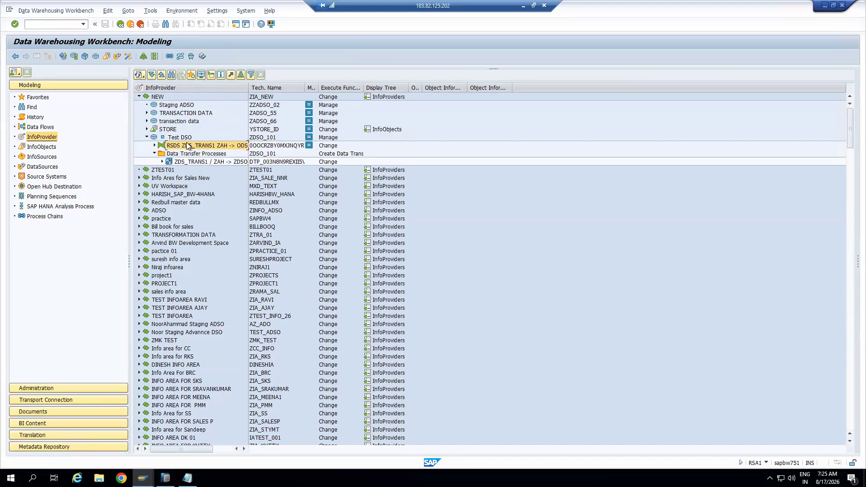
click(193, 160)
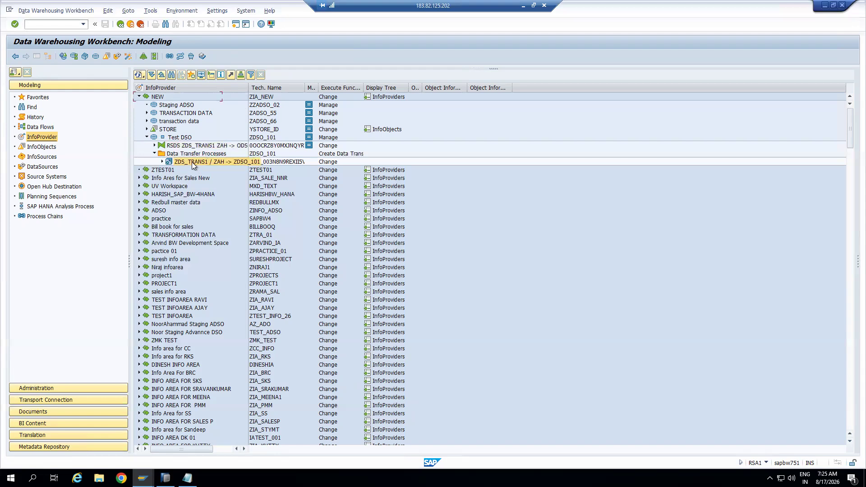
click(191, 147)
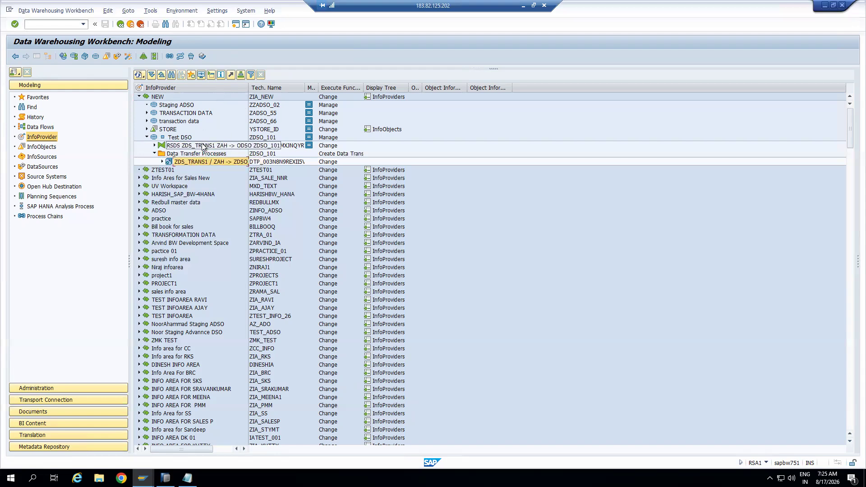
click(190, 162)
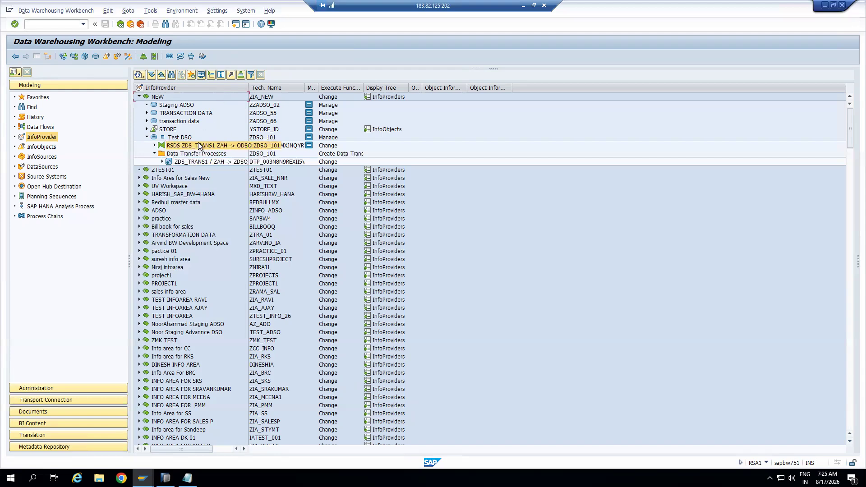
double_click(210, 164)
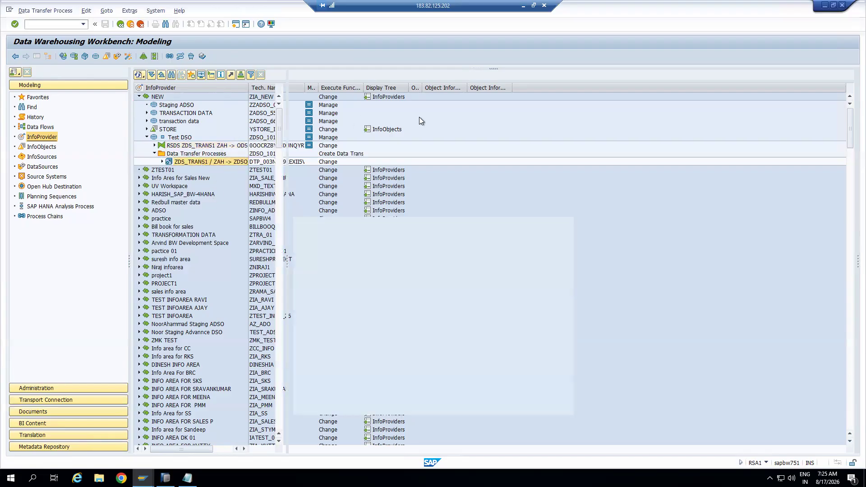
click(512, 211)
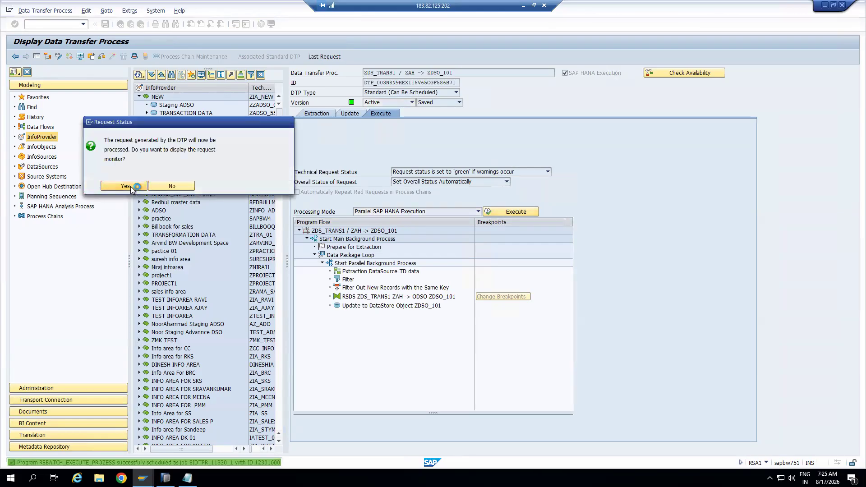
Open the request monitor, expand Data Package 1, and refresh the load status
click(131, 186)
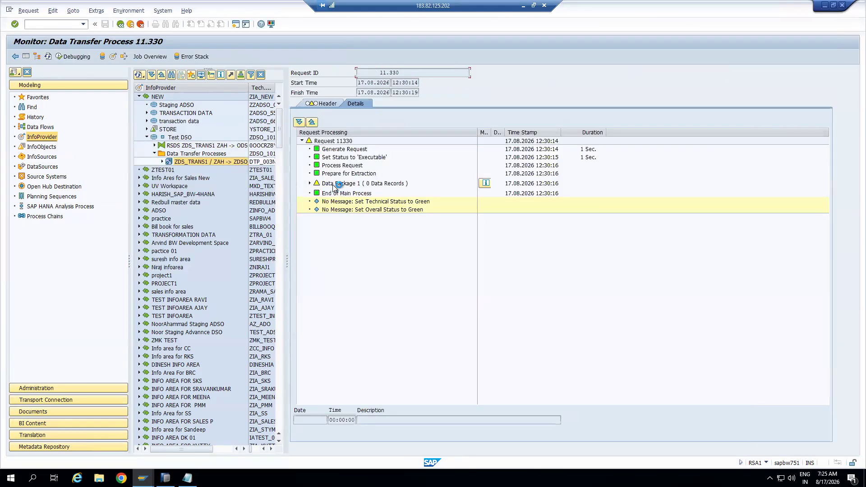
click(308, 183)
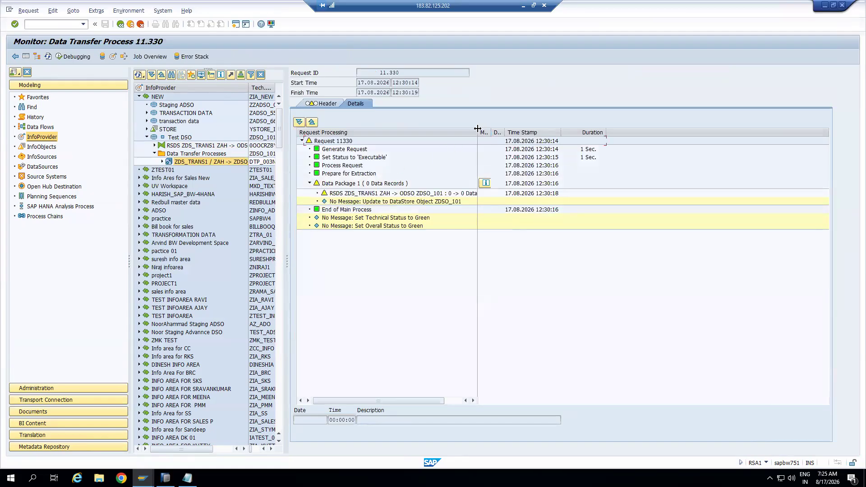
drag(479, 130, 576, 131)
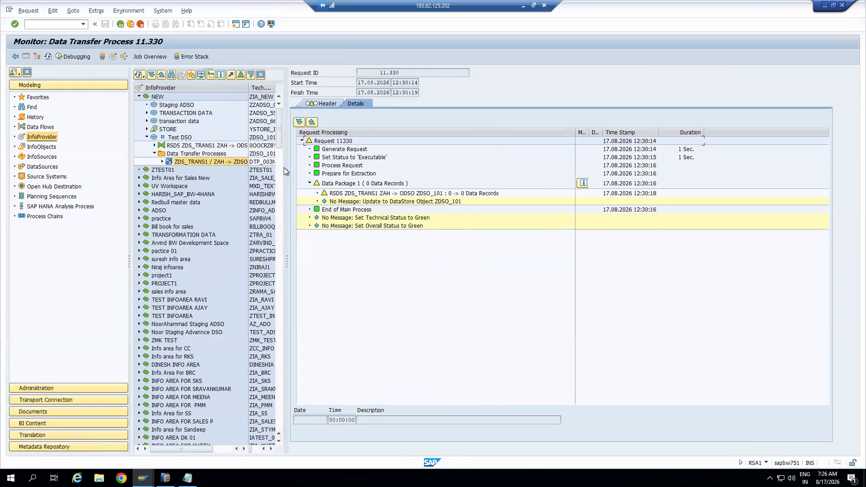
click(48, 56)
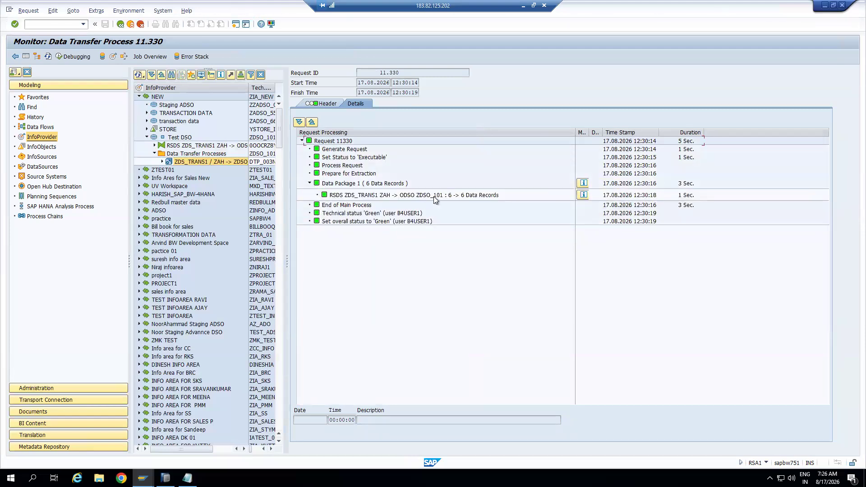
click(435, 197)
Review the header's source ZDS_TRANS1 (ZAH), target DSO, and selection REQUID 11329, then open the DataSource
click(328, 103)
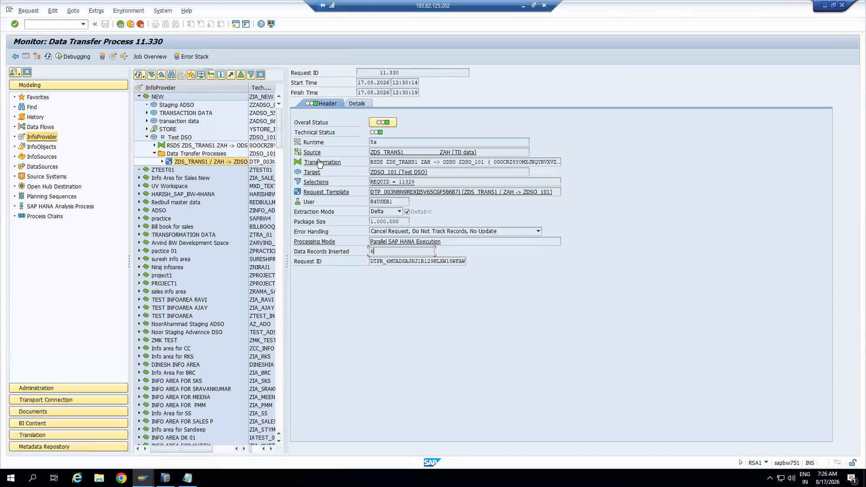
double_click(405, 153)
drag(441, 151, 477, 152)
drag(370, 172, 441, 172)
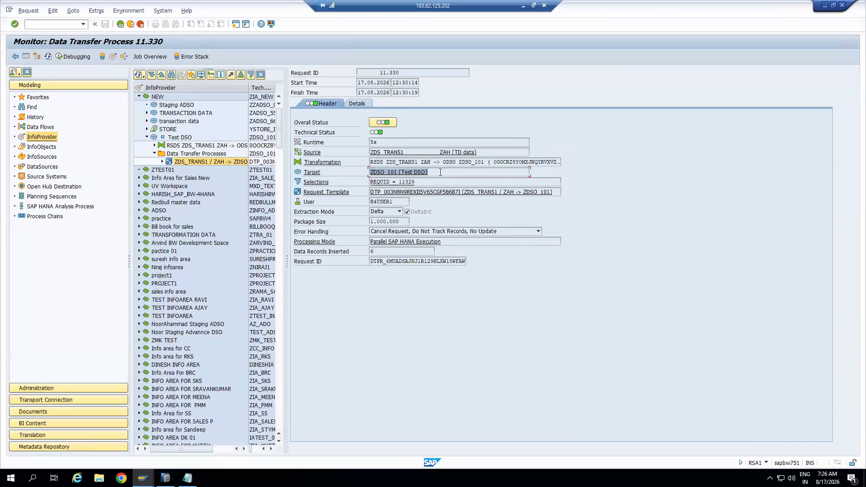
click(316, 183)
drag(245, 116, 630, 126)
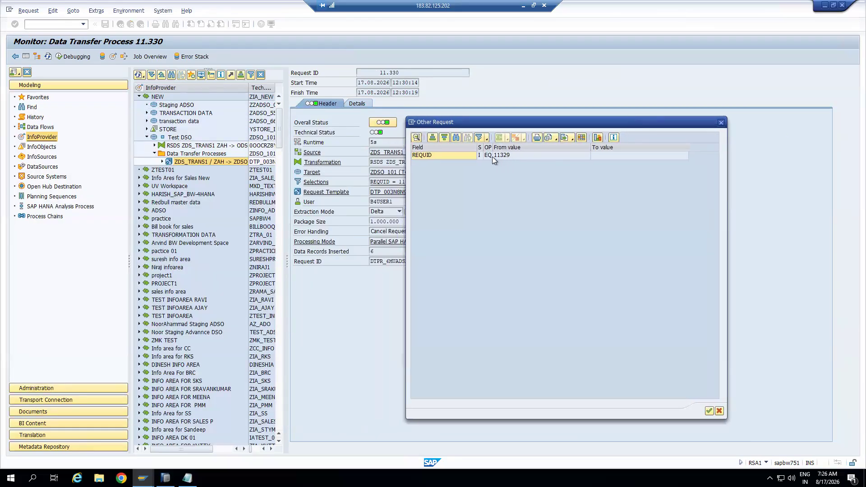
click(507, 156)
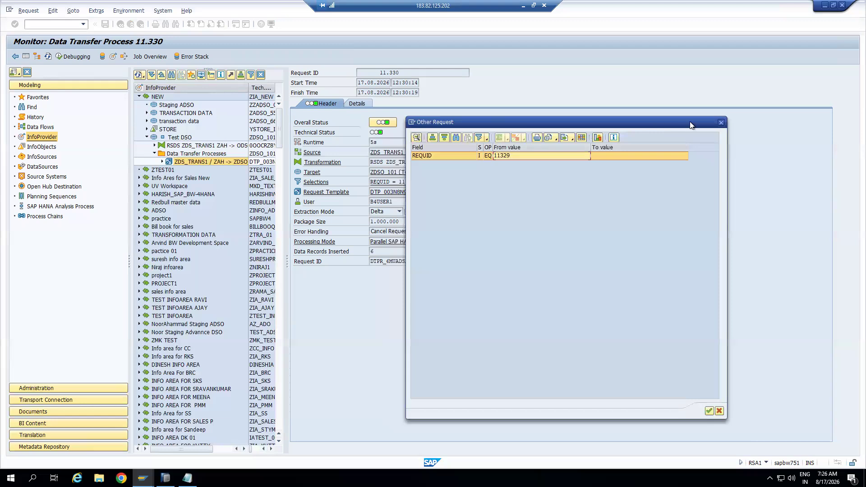
click(720, 122)
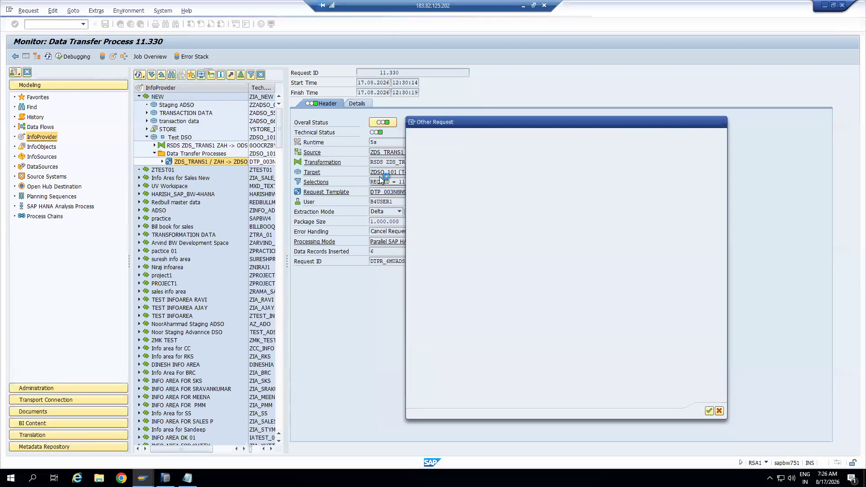
click(313, 153)
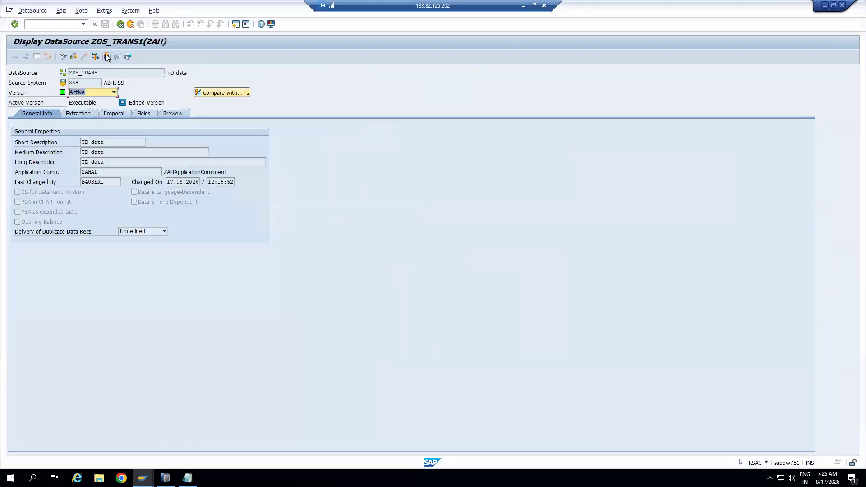
click(107, 56)
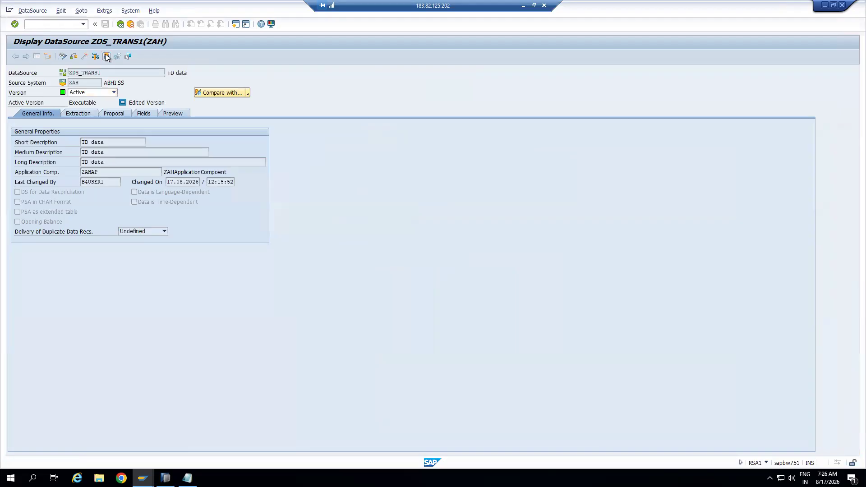
drag(85, 136, 64, 140)
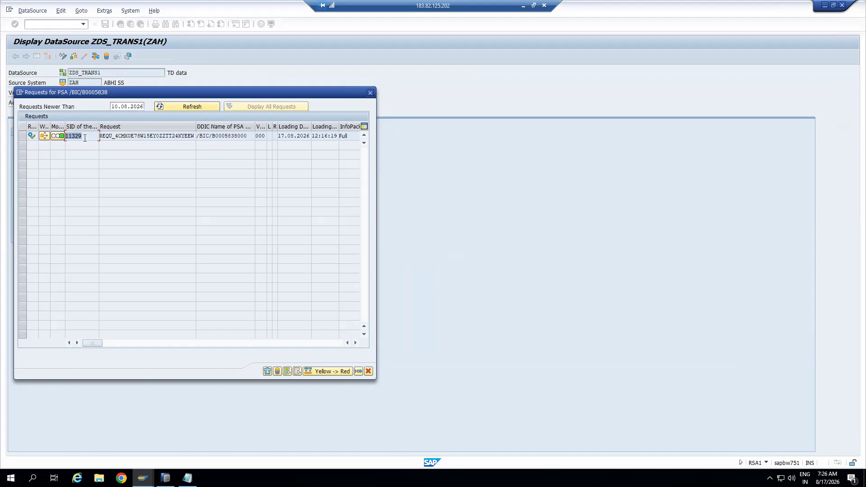
click(58, 135)
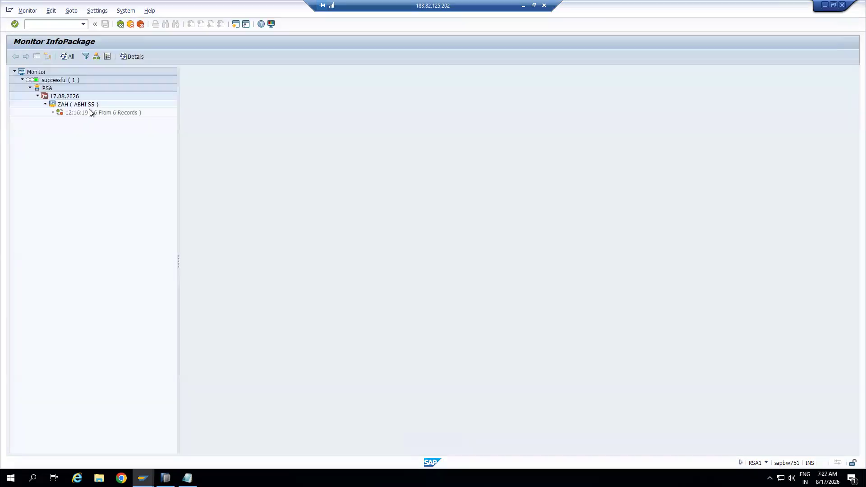
click(120, 24)
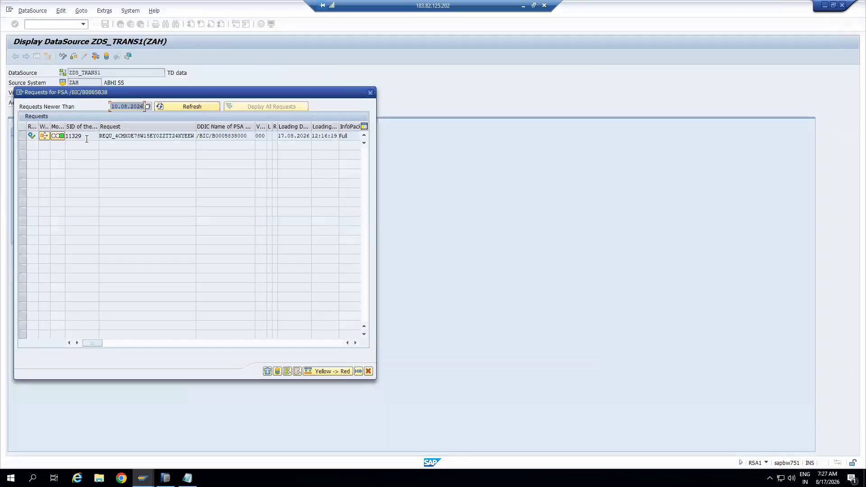
click(369, 93)
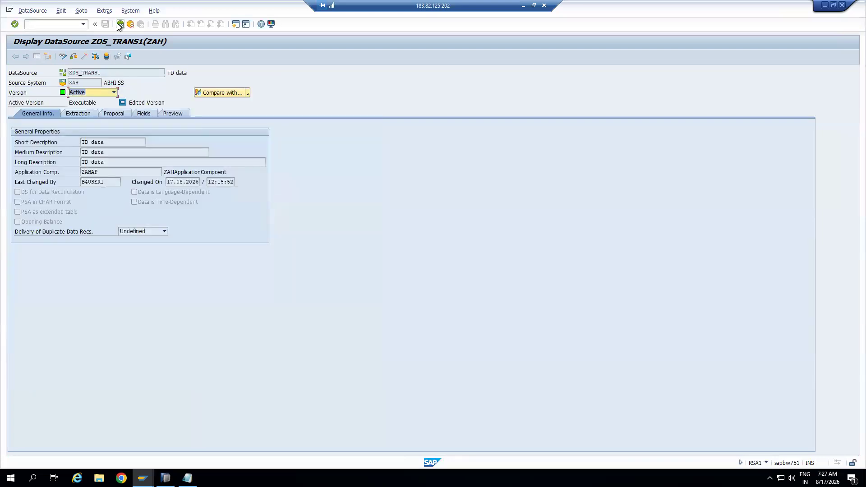
key(F3)
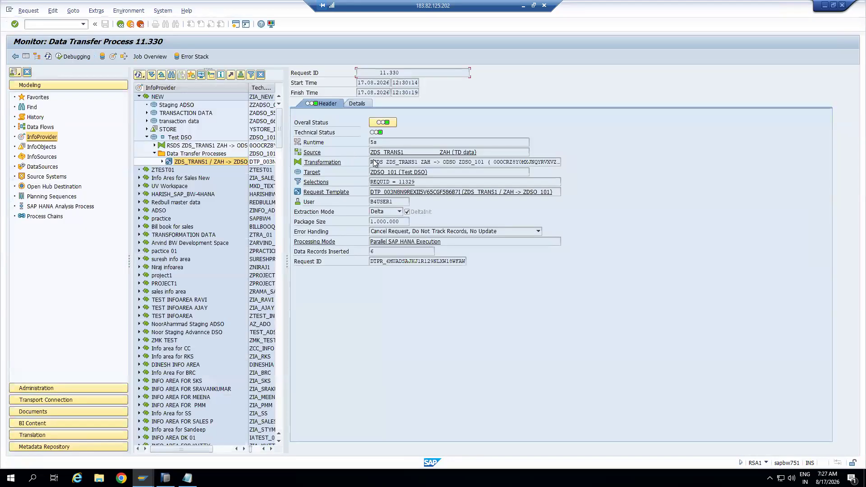
drag(416, 181, 362, 182)
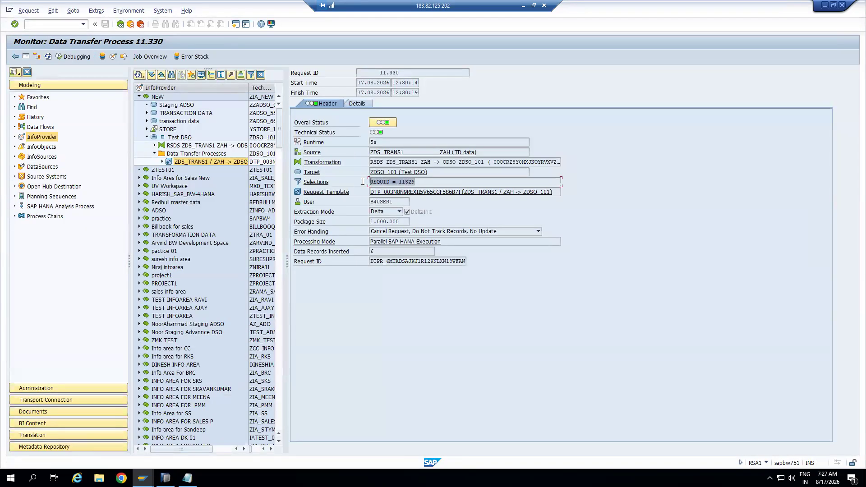
Close the selection conditions and open administration of target DSO ZDSO_101
double_click(406, 182)
click(335, 112)
click(26, 56)
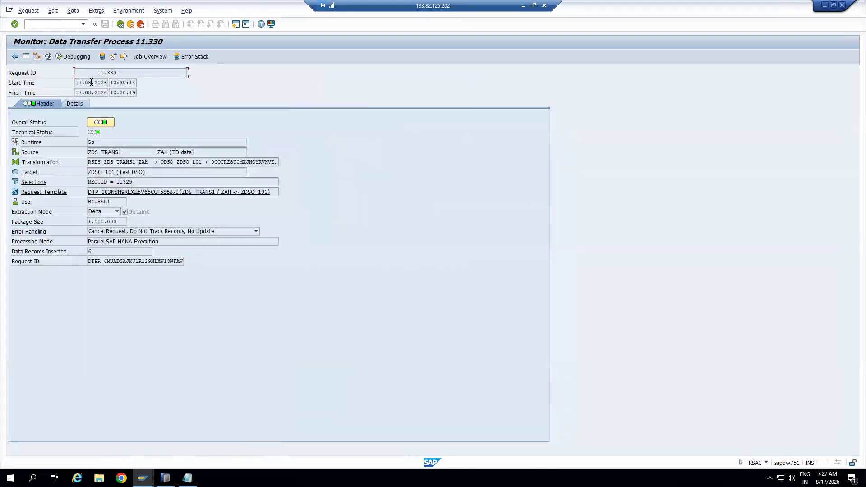
click(113, 57)
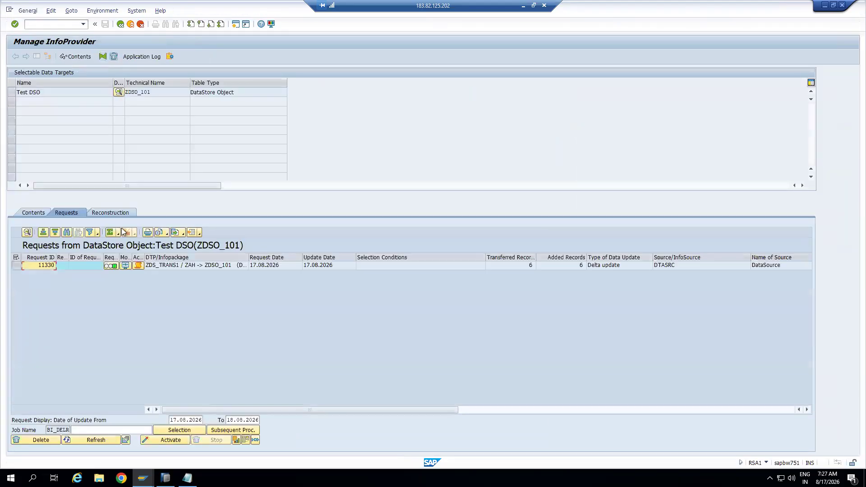
Check request 11330's dates, 6 transferred and 6 added records, Delta update, and DataSource ZDS_TRANS1
drag(484, 261, 424, 260)
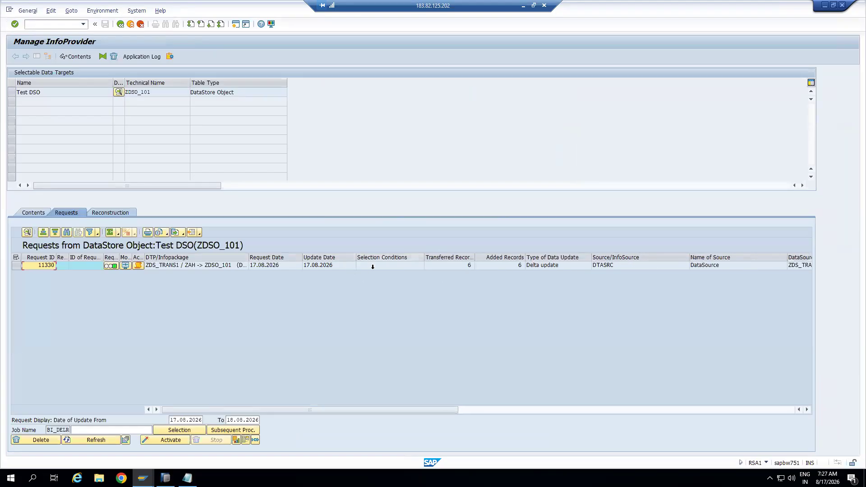
click(377, 265)
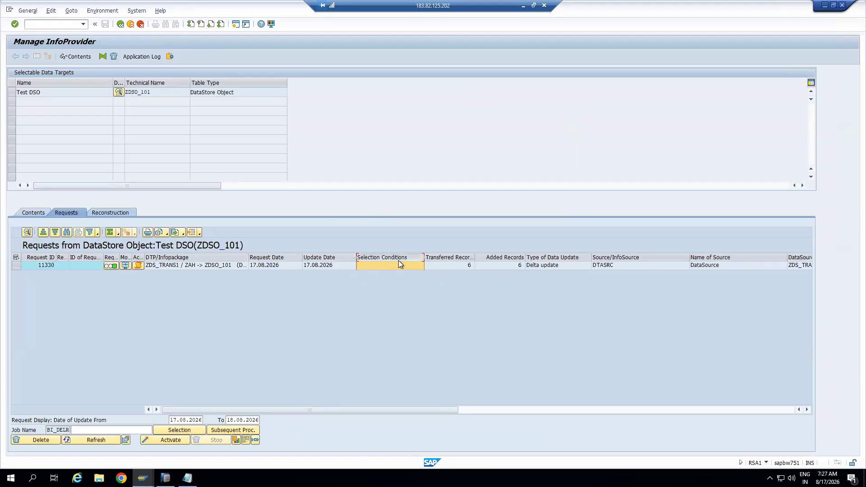
click(280, 265)
click(317, 266)
click(380, 267)
click(445, 265)
drag(474, 257, 537, 259)
click(514, 263)
click(557, 264)
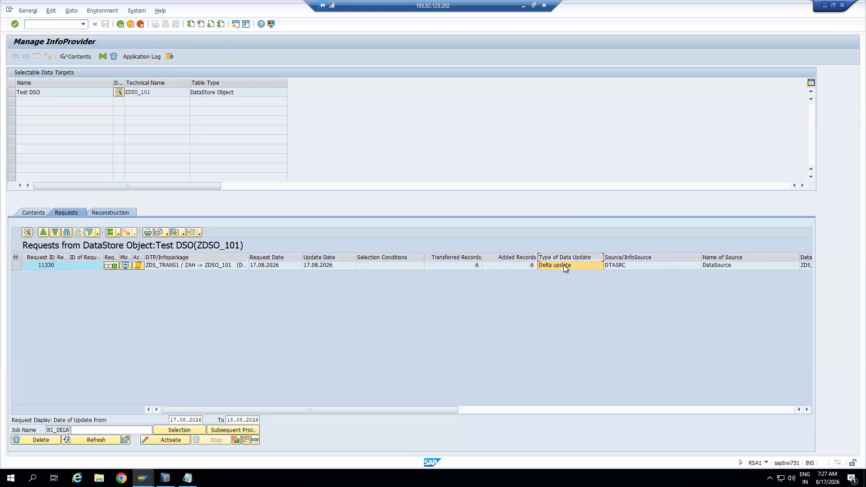
click(640, 265)
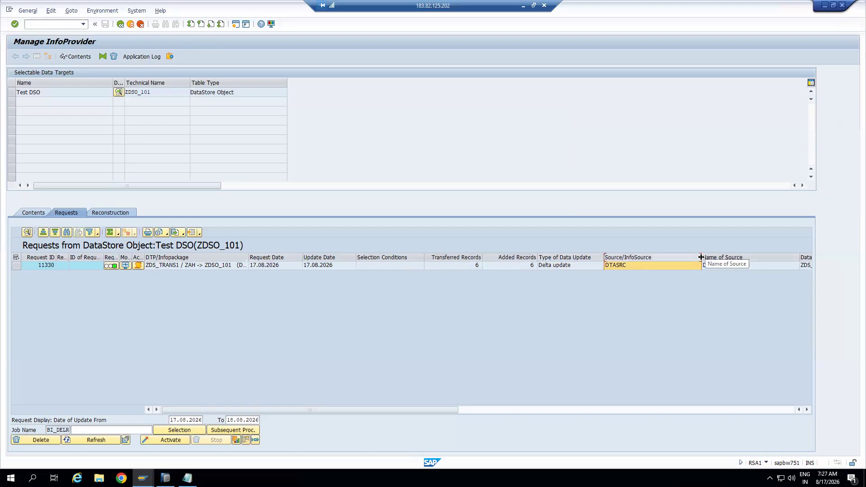
mouse_move(701, 257)
mouse_down()
mouse_move(659, 256)
mouse_move(758, 256)
mouse_move(703, 256)
mouse_up()
click(721, 264)
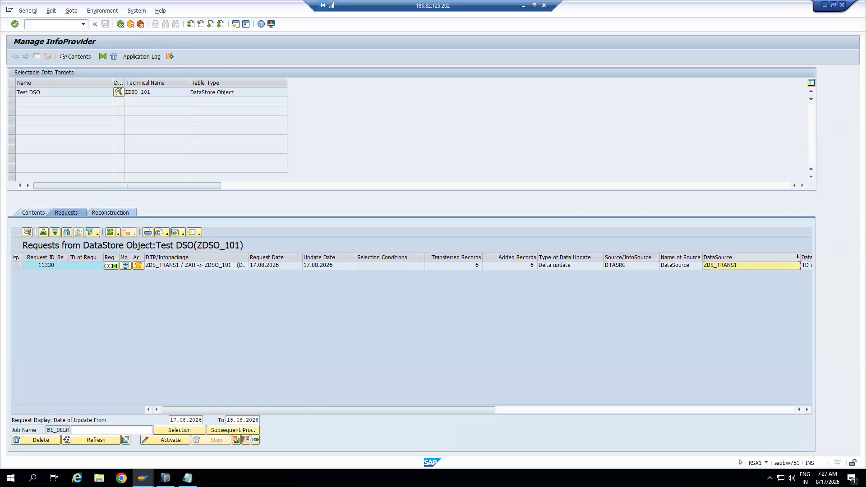
drag(800, 257, 738, 257)
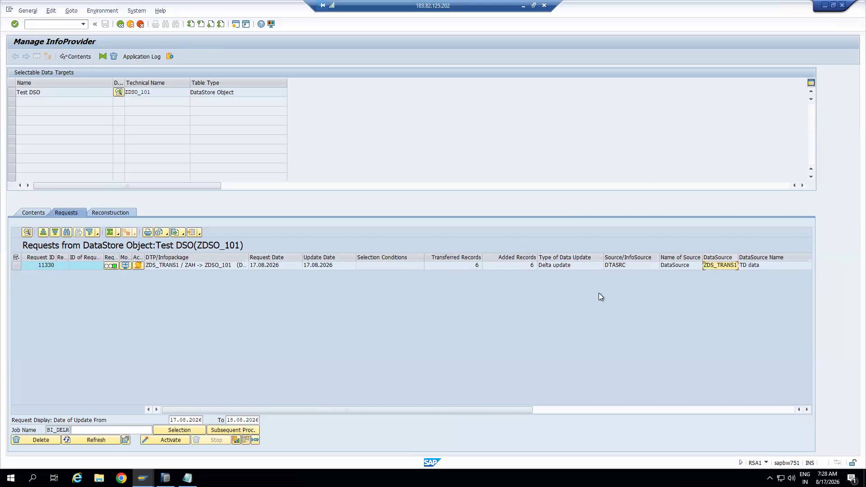
Check the request's remaining columns, including update time 12:30:19, then show the DSO contents
drag(165, 93, 118, 92)
click(806, 410)
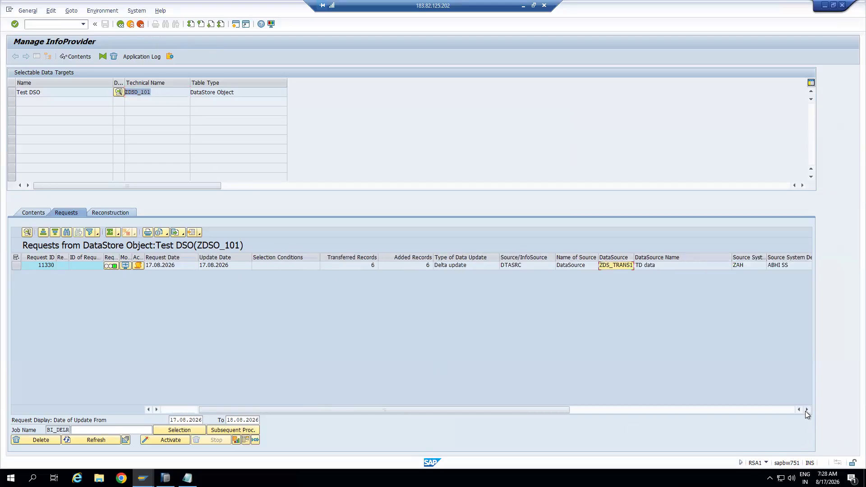
click(806, 411)
click(806, 410)
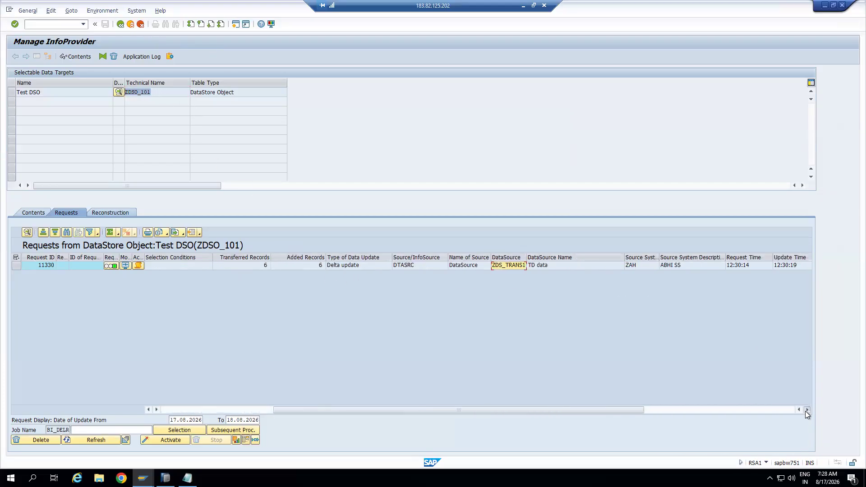
double_click(624, 258)
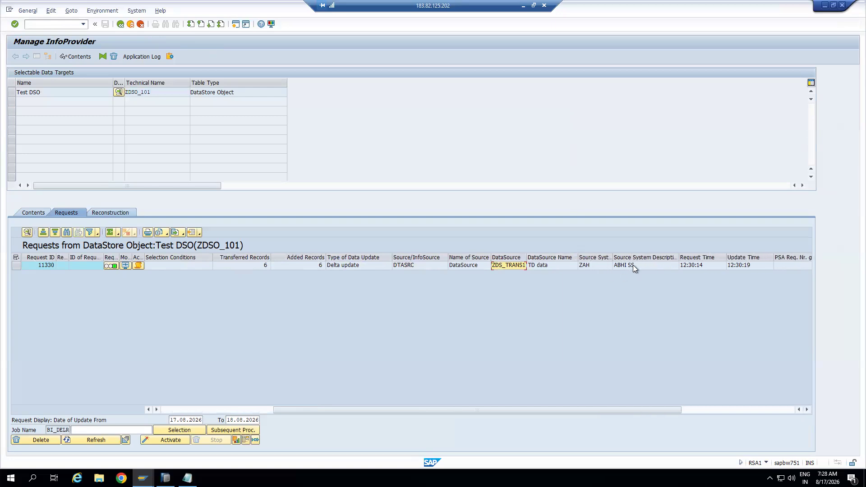
click(807, 410)
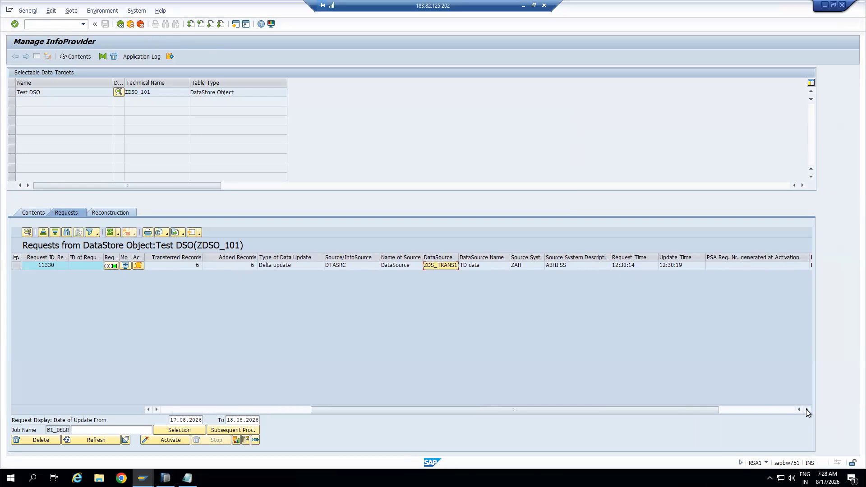
click(806, 411)
click(625, 265)
click(807, 410)
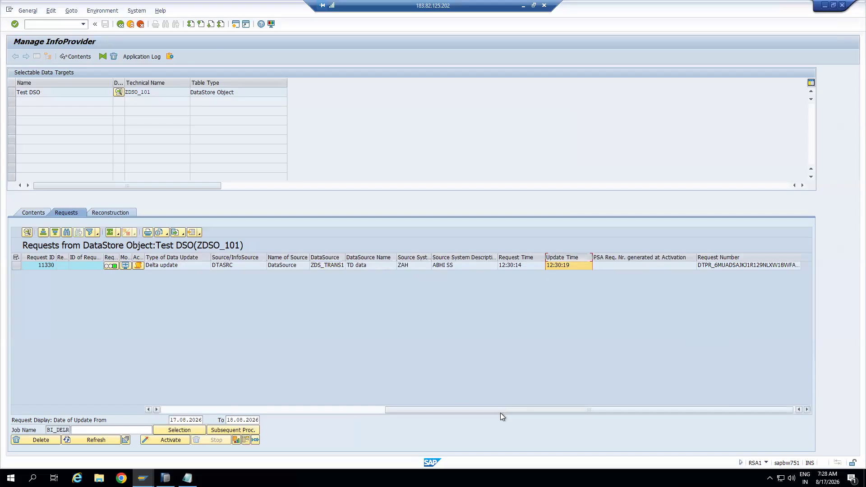
drag(498, 411, 274, 411)
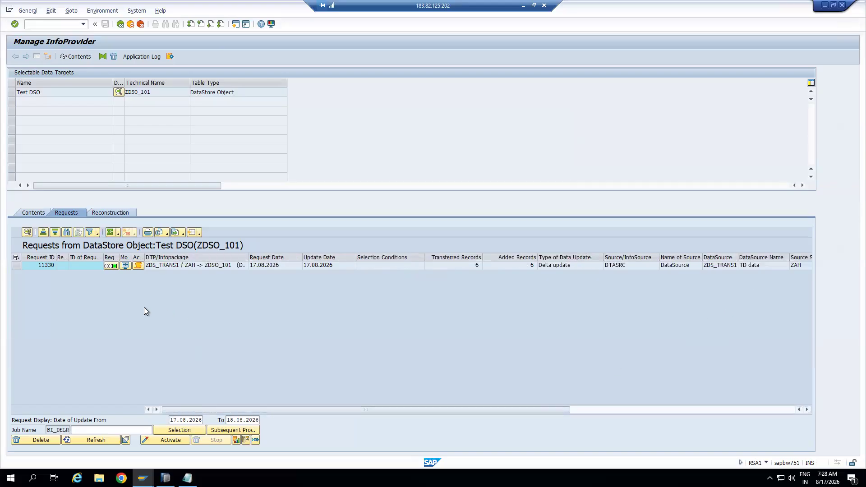
click(35, 213)
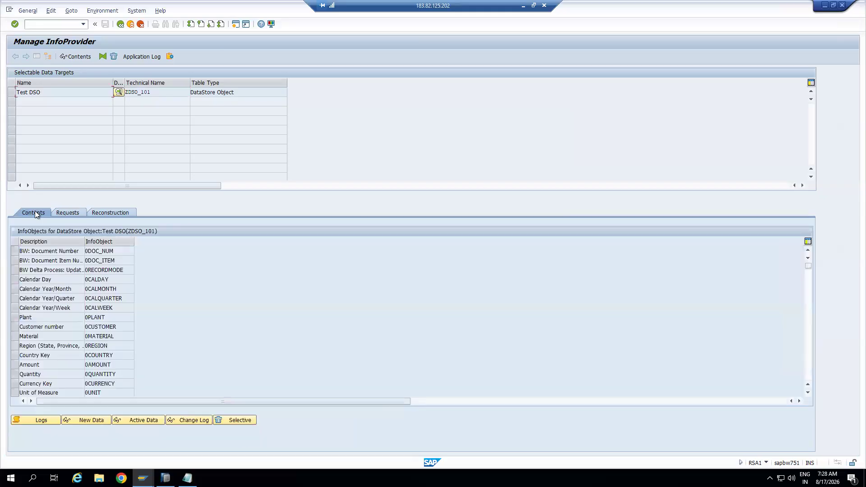
click(92, 420)
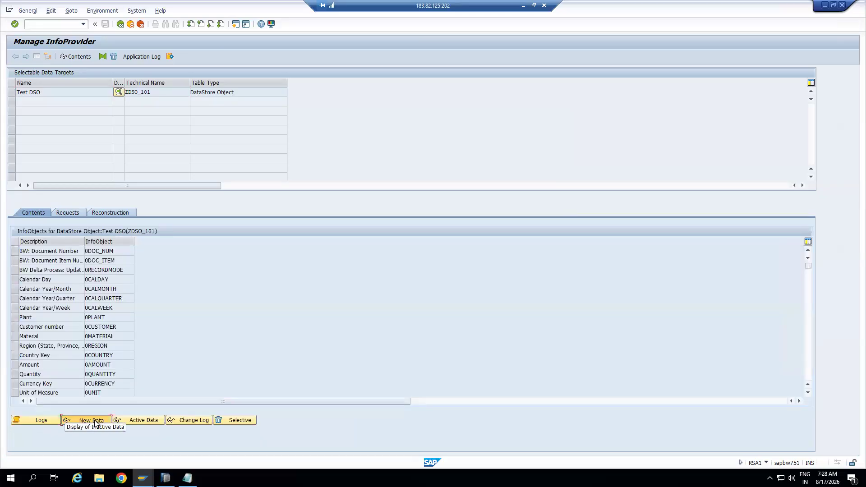
click(69, 58)
click(188, 183)
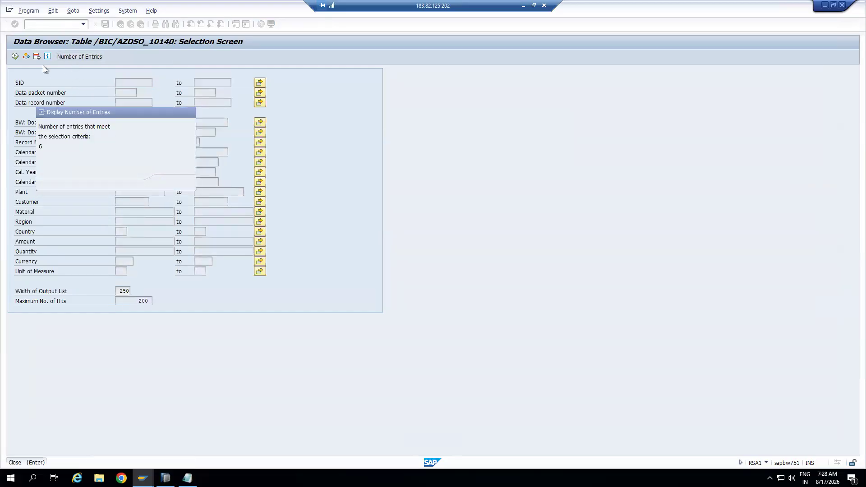
key(F8)
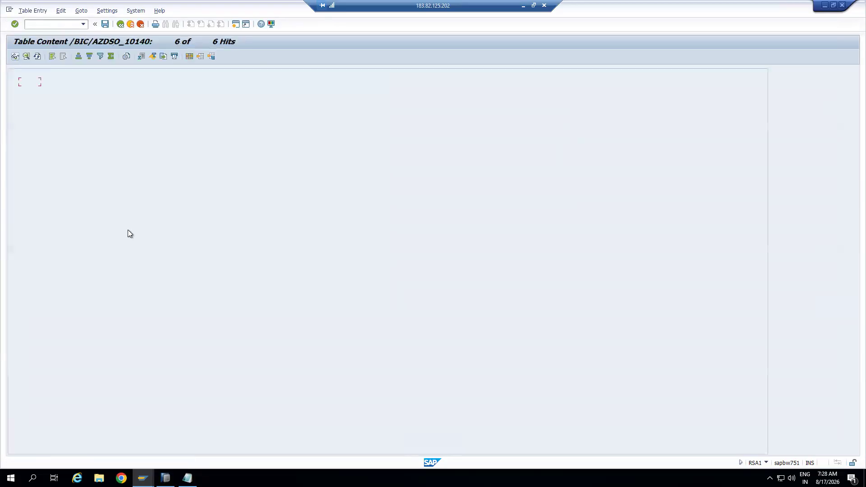
click(33, 73)
click(61, 73)
click(84, 73)
click(32, 73)
click(62, 72)
click(83, 72)
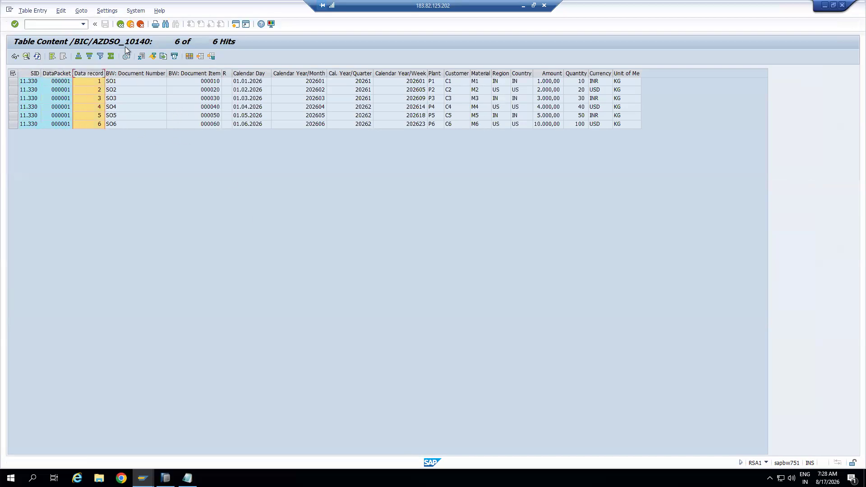
click(26, 72)
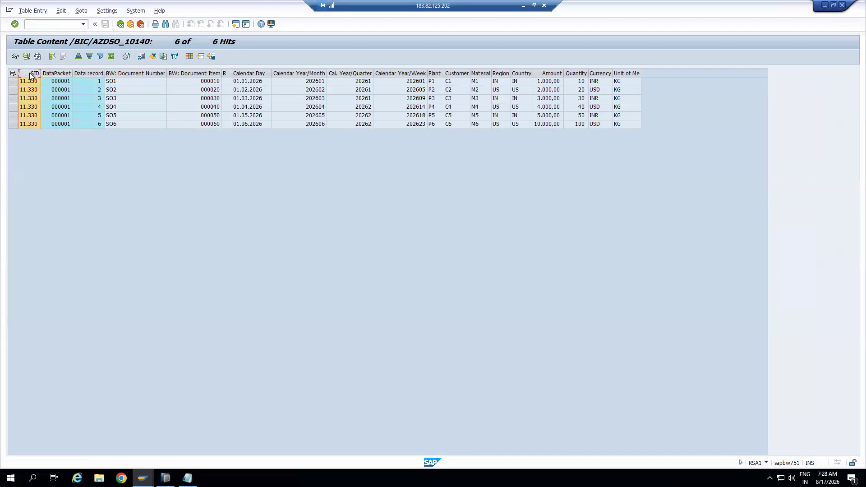
click(62, 73)
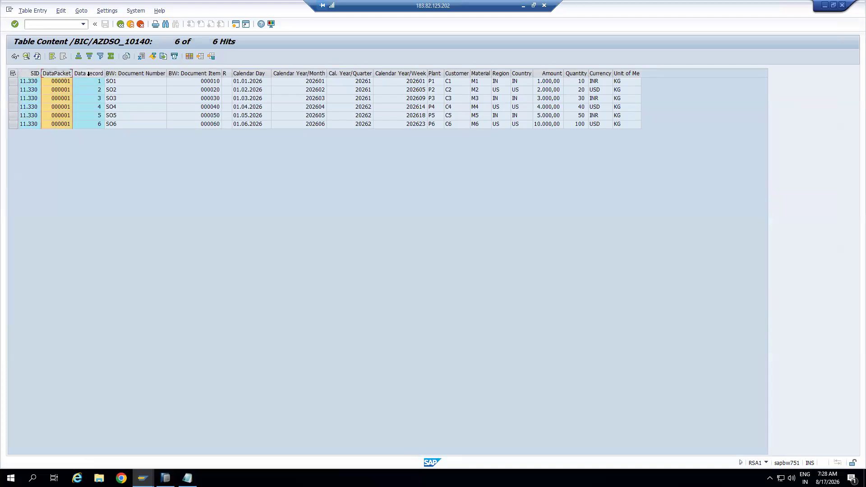
click(88, 74)
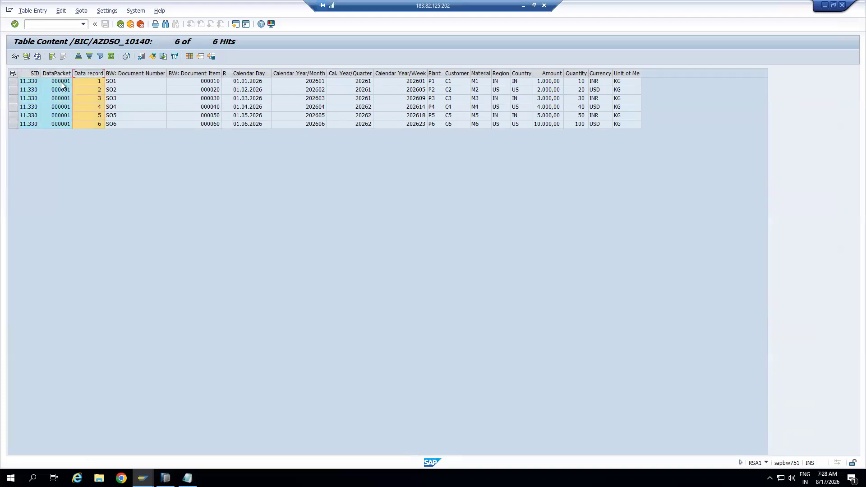
click(34, 73)
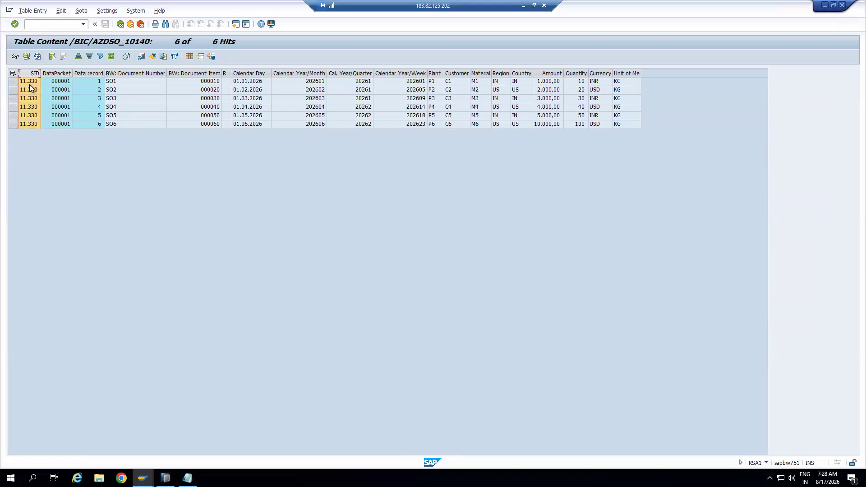
drag(40, 72, 53, 73)
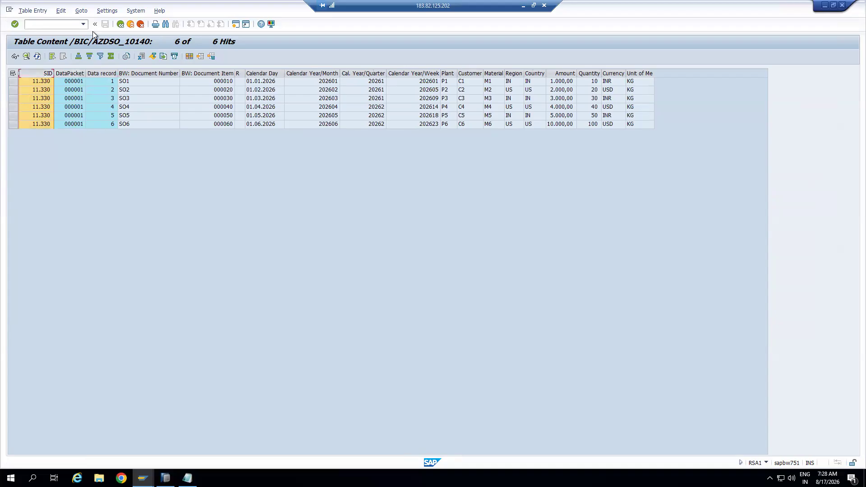
click(120, 25)
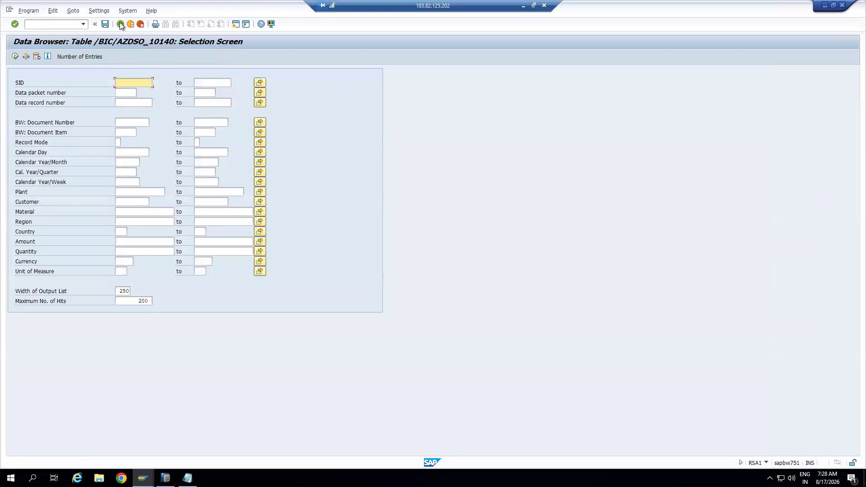
click(121, 25)
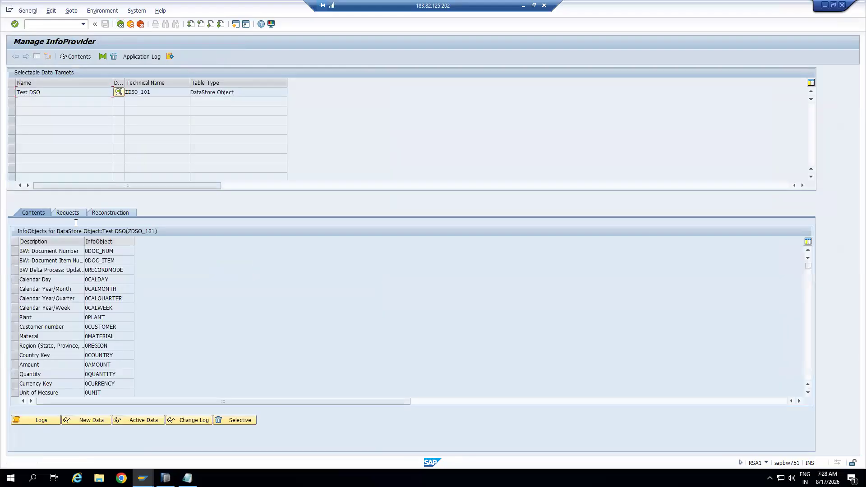
Select request 11330 on the Requests tab and start its activation
click(69, 212)
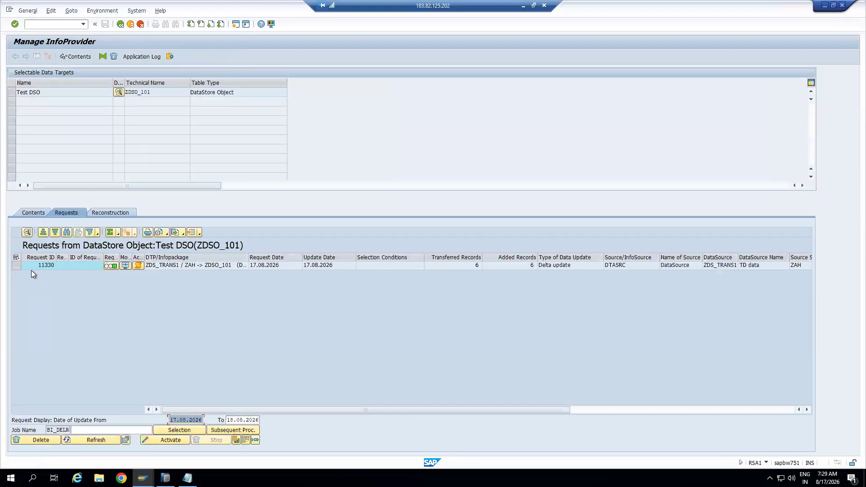
click(16, 265)
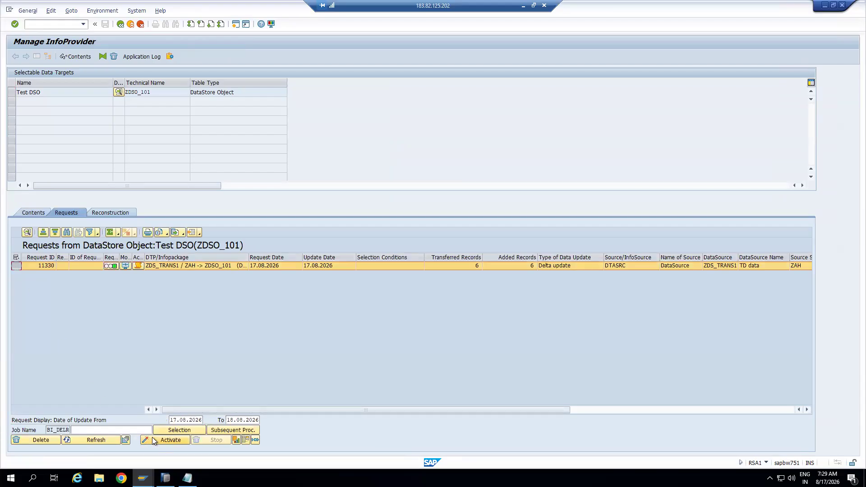
click(152, 437)
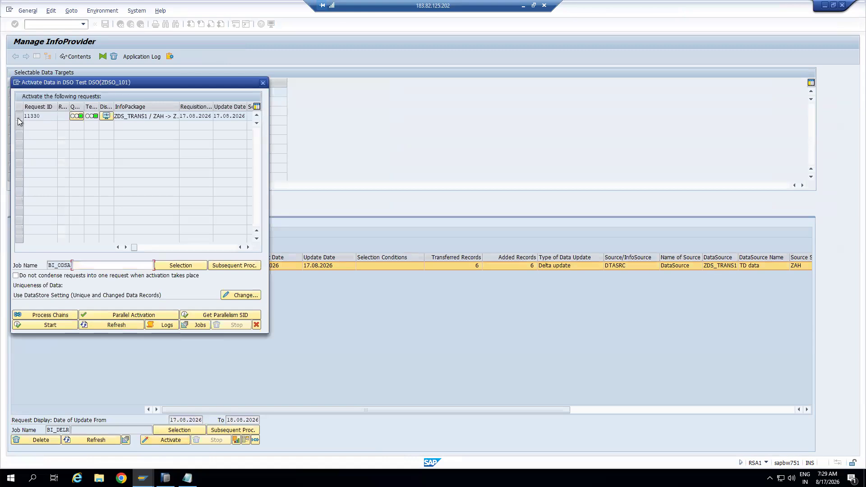
click(18, 117)
click(64, 326)
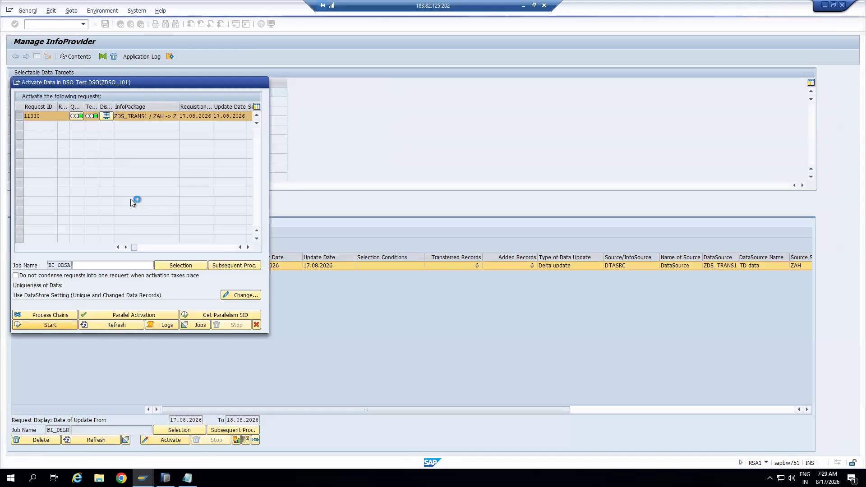
Refresh until activation finishes, close the window, and refresh the request list
click(104, 323)
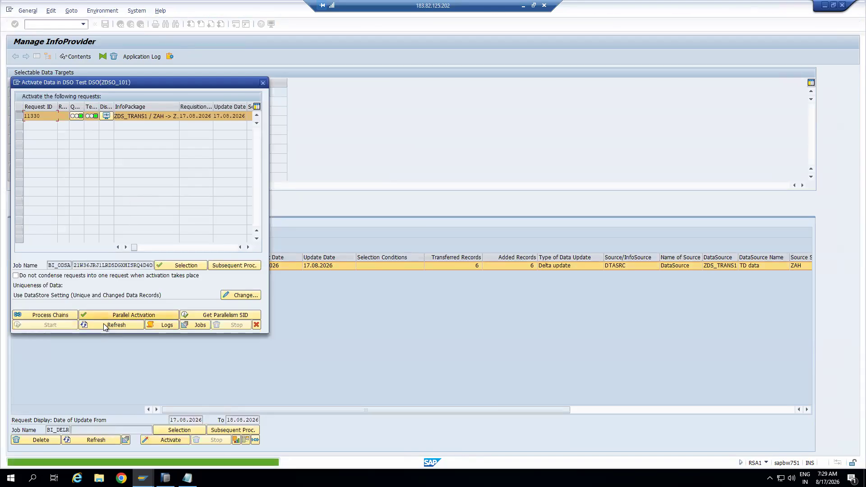
click(125, 325)
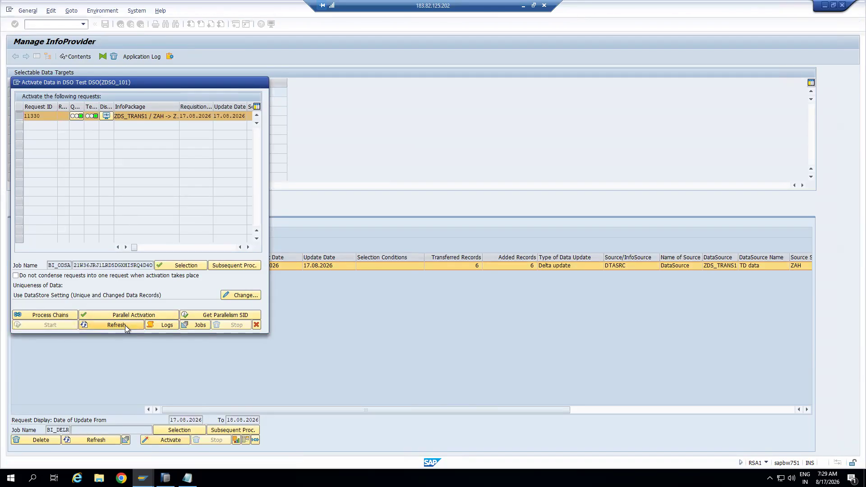
click(128, 326)
click(128, 325)
click(128, 326)
click(128, 326)
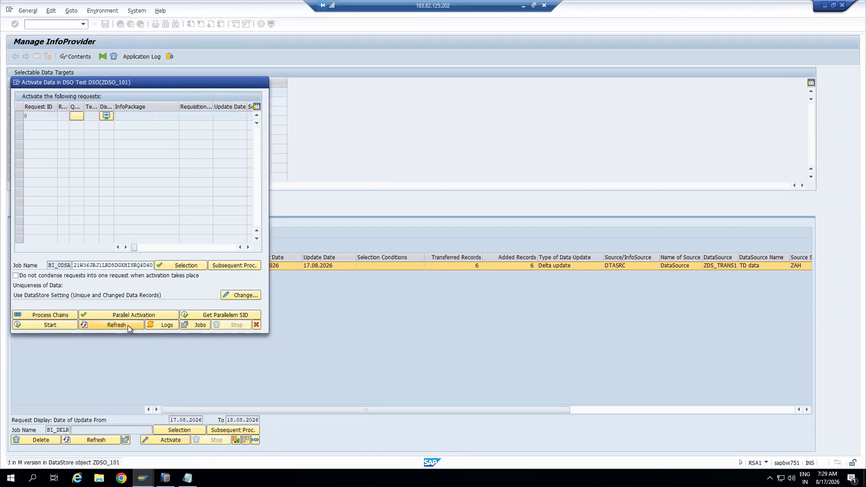
click(257, 325)
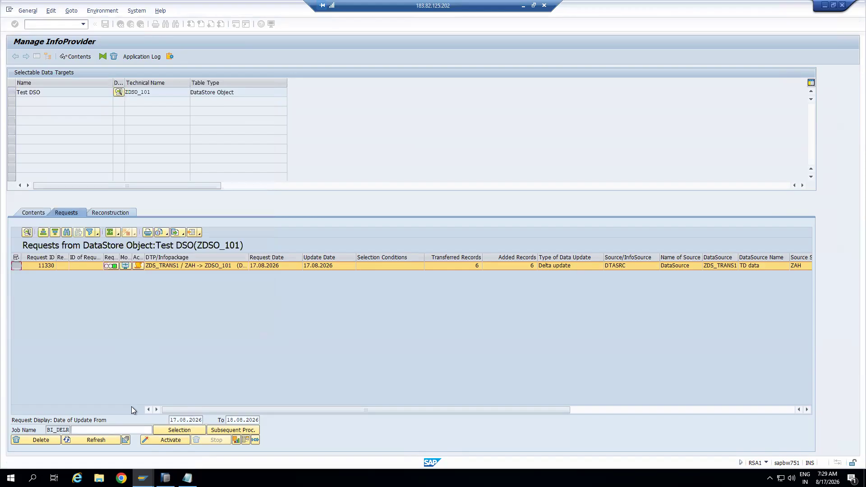
click(107, 440)
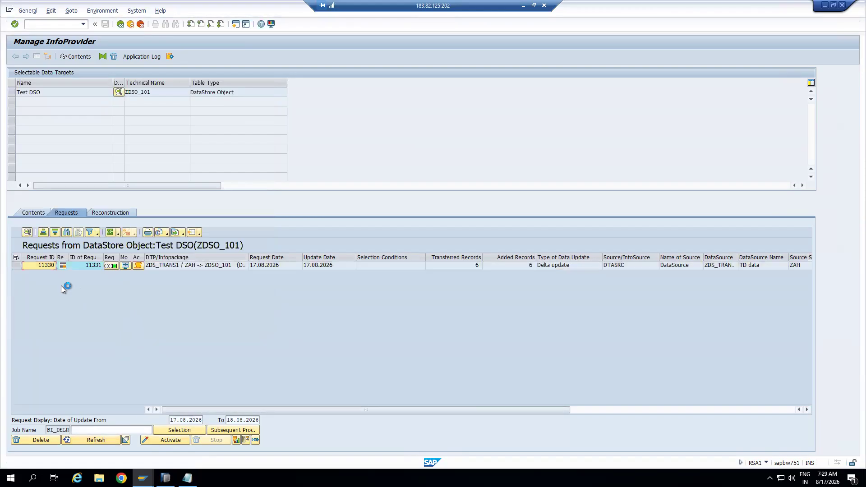
click(16, 265)
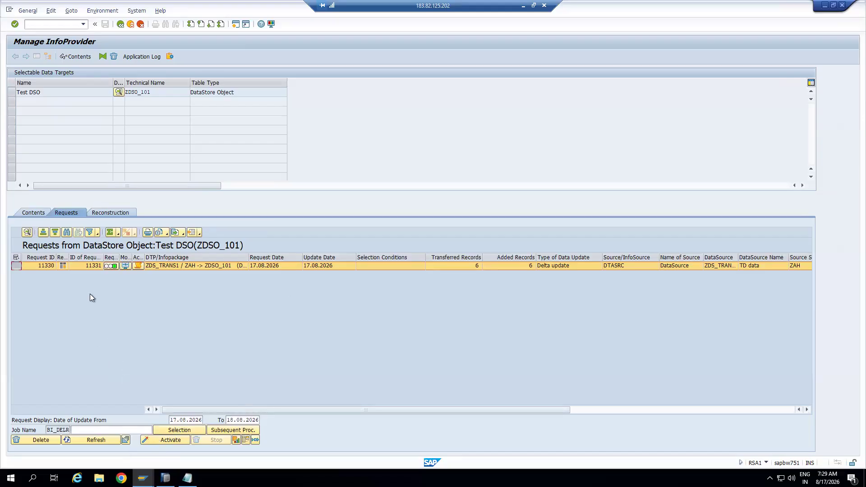
click(102, 441)
drag(68, 258, 83, 258)
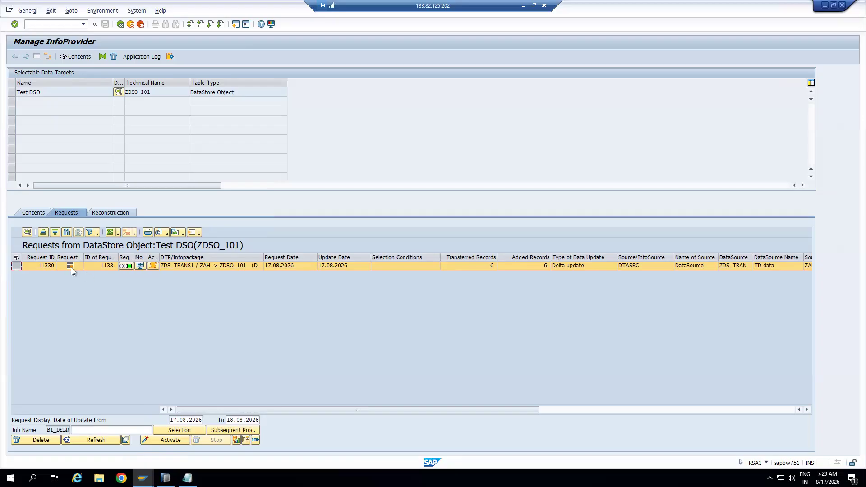
Confirm the DSO's new data table has 0 entries
click(47, 215)
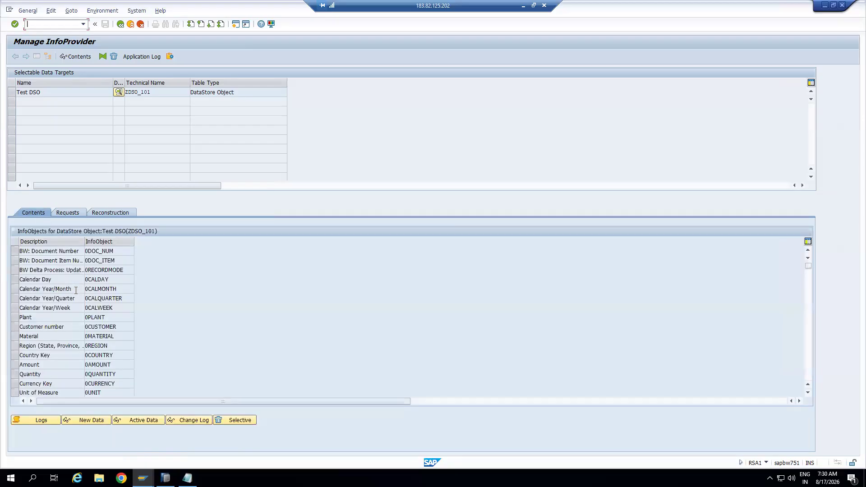
click(101, 420)
click(100, 58)
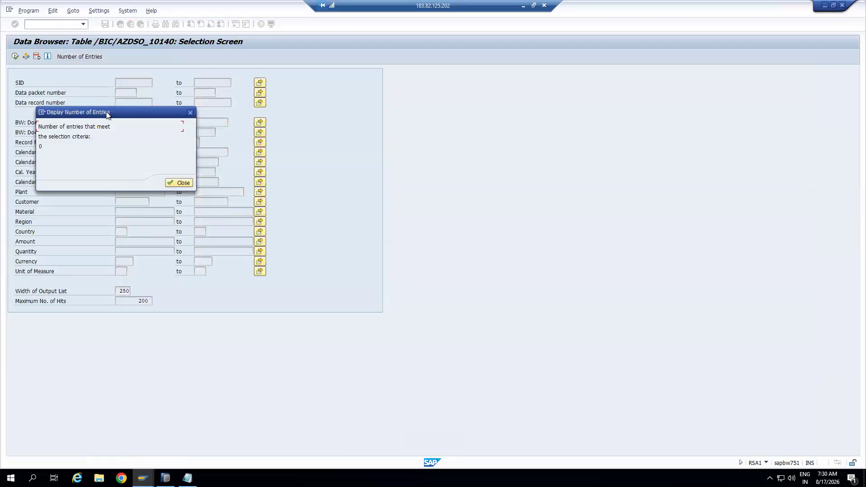
click(182, 182)
click(121, 25)
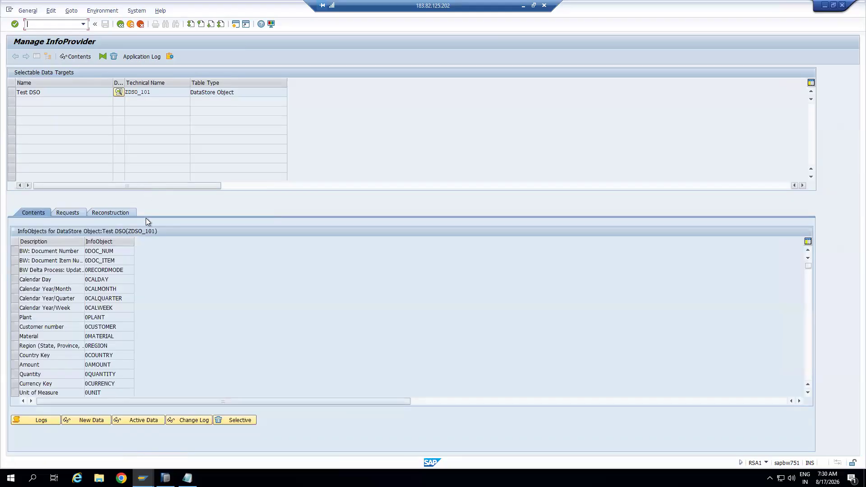
List the active data table /BIC/AZDSO_10100 and review records SO1–SO6, then return to Contents
click(148, 420)
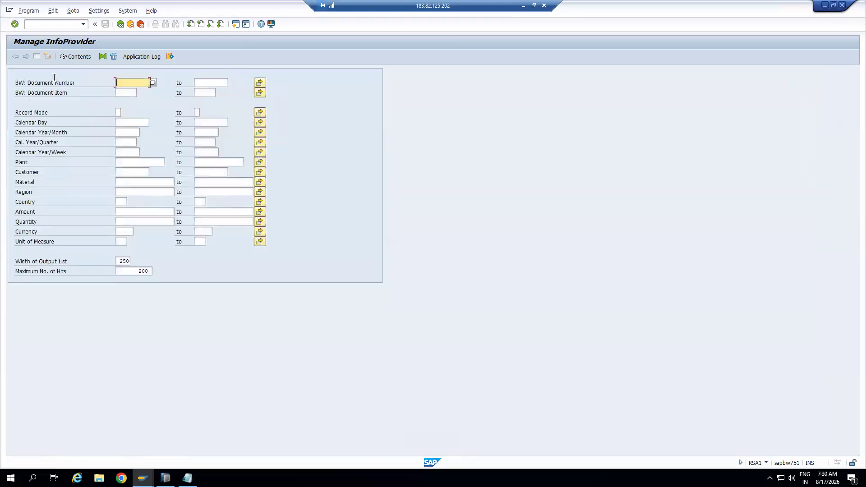
click(15, 57)
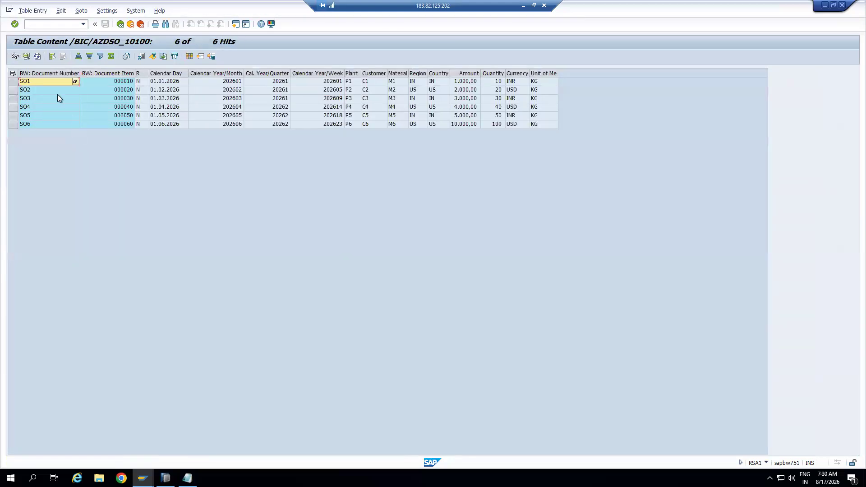
click(46, 73)
click(87, 74)
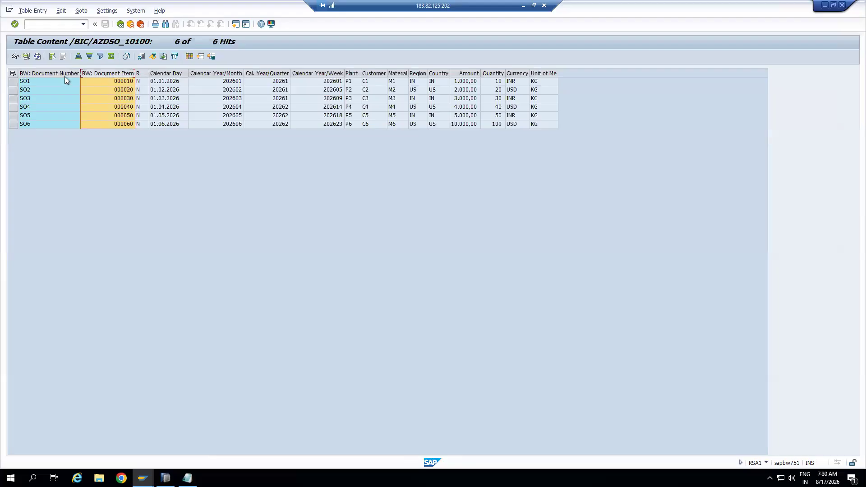
click(70, 72)
click(90, 73)
drag(140, 74, 138, 74)
click(139, 73)
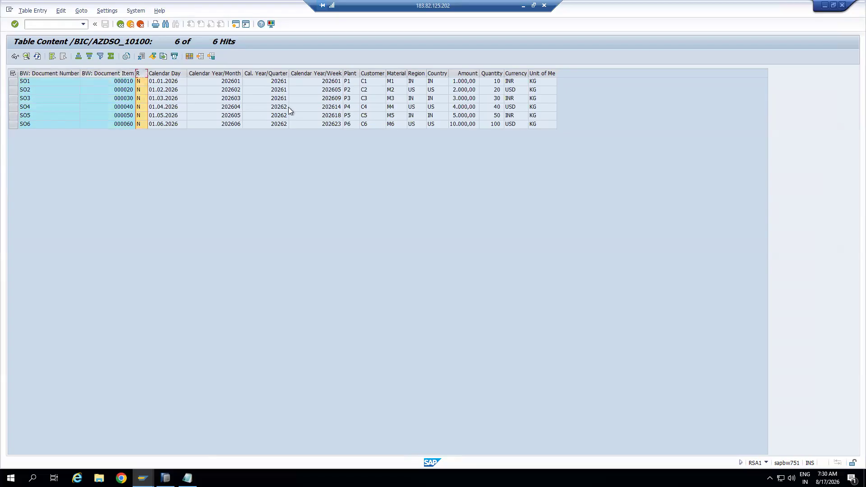
click(130, 24)
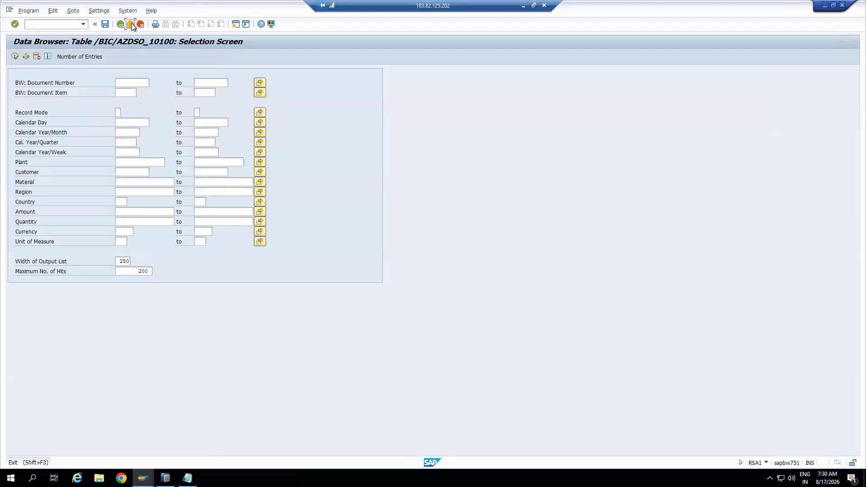
click(130, 24)
click(77, 213)
click(40, 213)
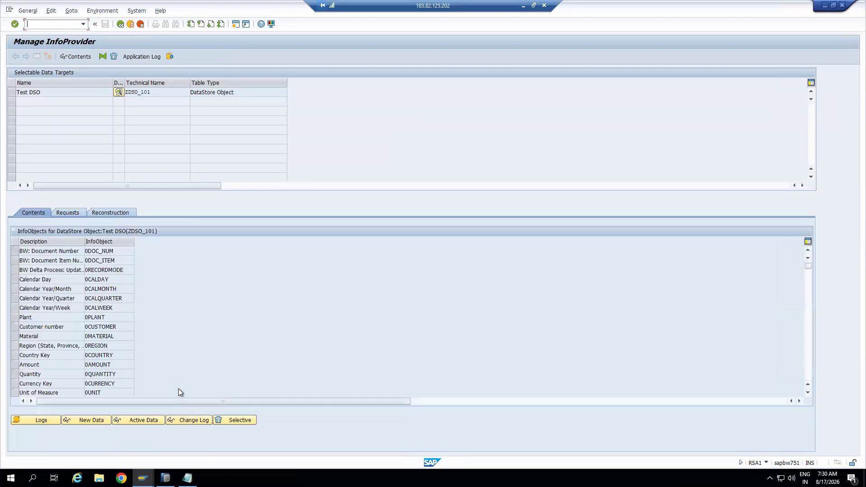
click(194, 420)
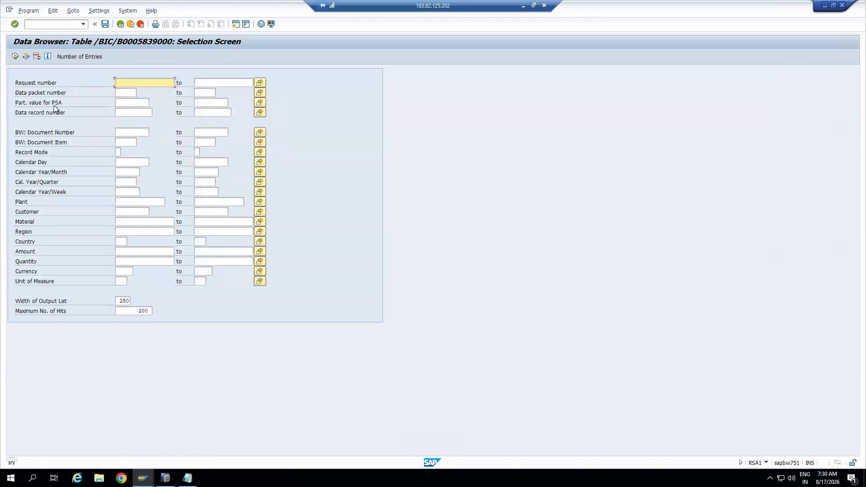
click(15, 57)
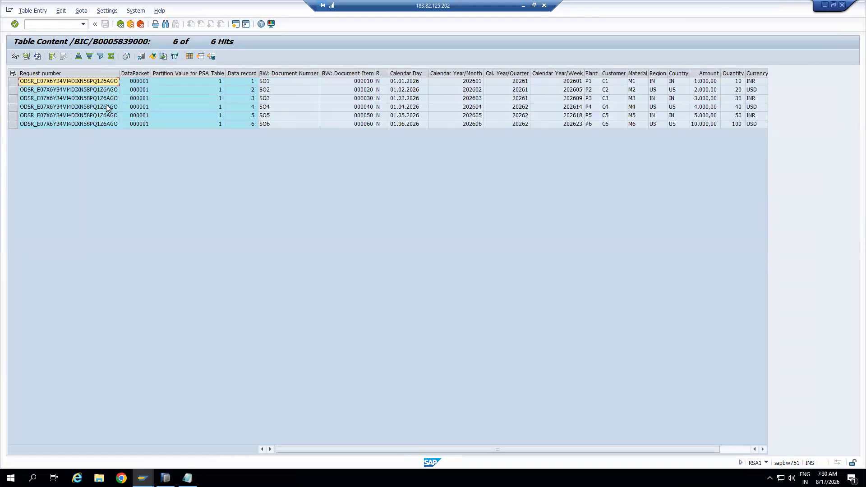
click(90, 72)
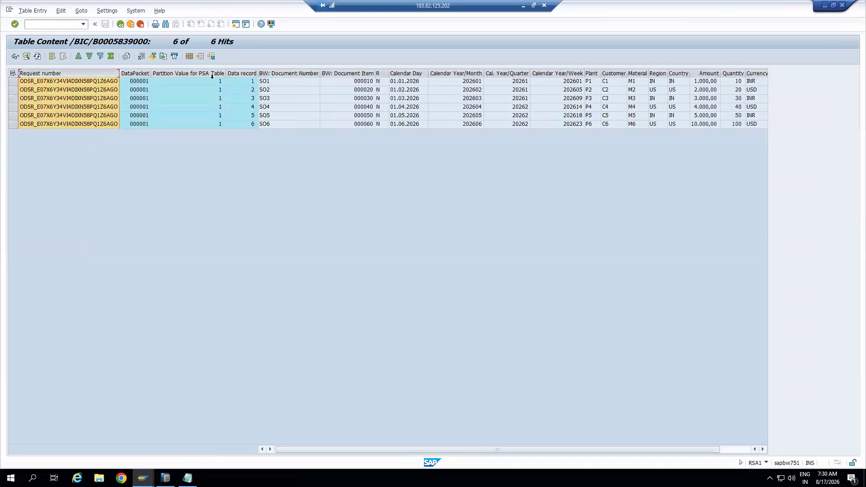
click(280, 73)
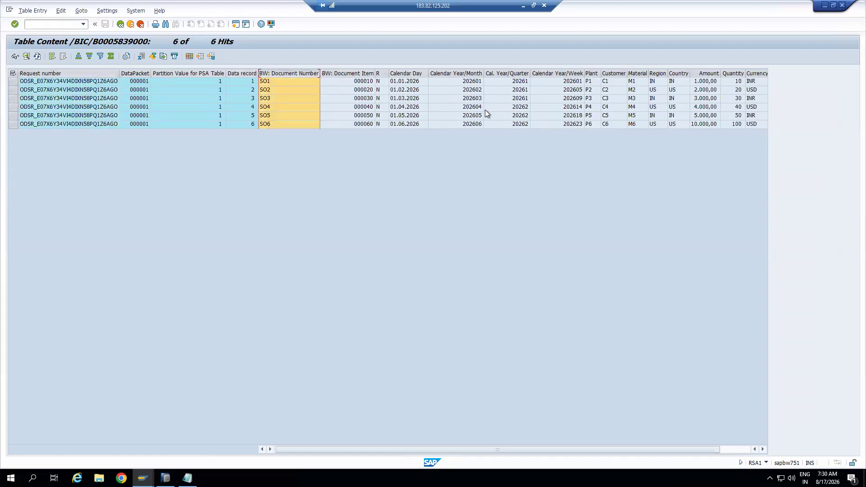
click(379, 73)
drag(242, 75, 318, 74)
click(274, 82)
click(313, 82)
drag(77, 6, 317, 138)
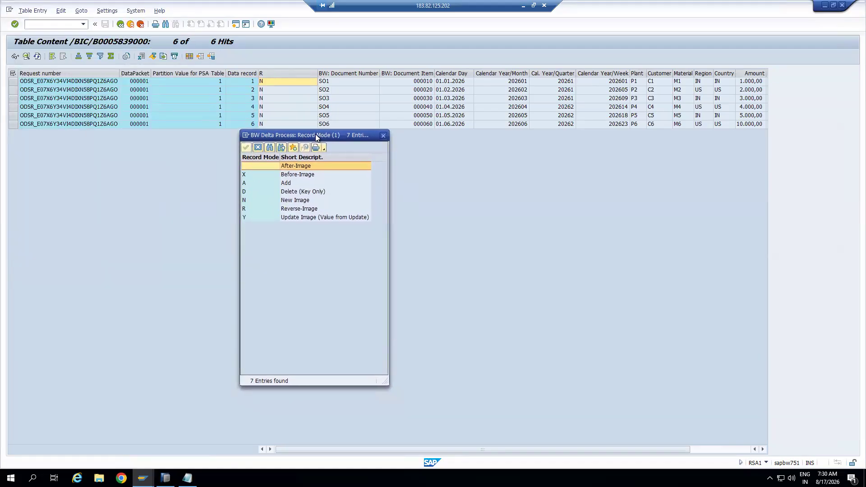
click(290, 179)
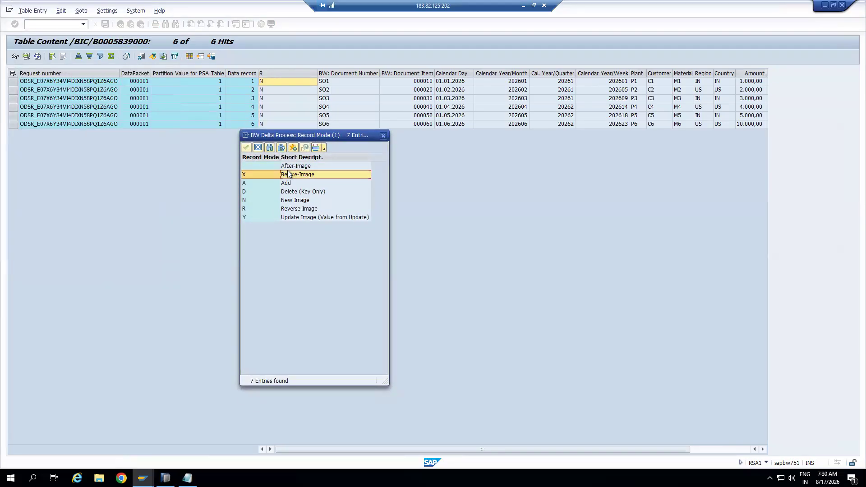
click(260, 167)
click(296, 175)
click(292, 200)
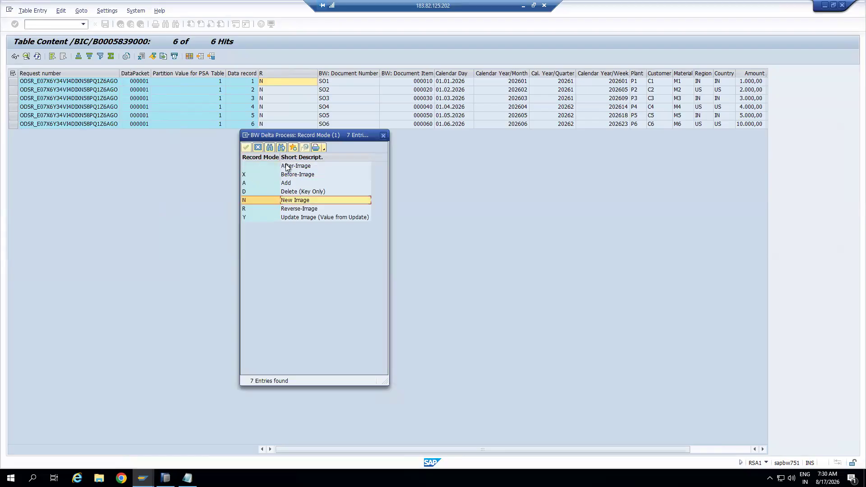
click(291, 209)
click(293, 217)
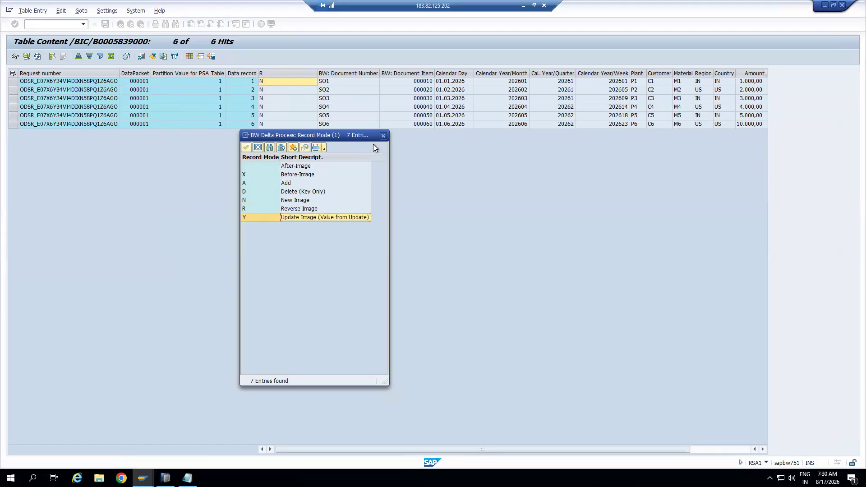
click(383, 135)
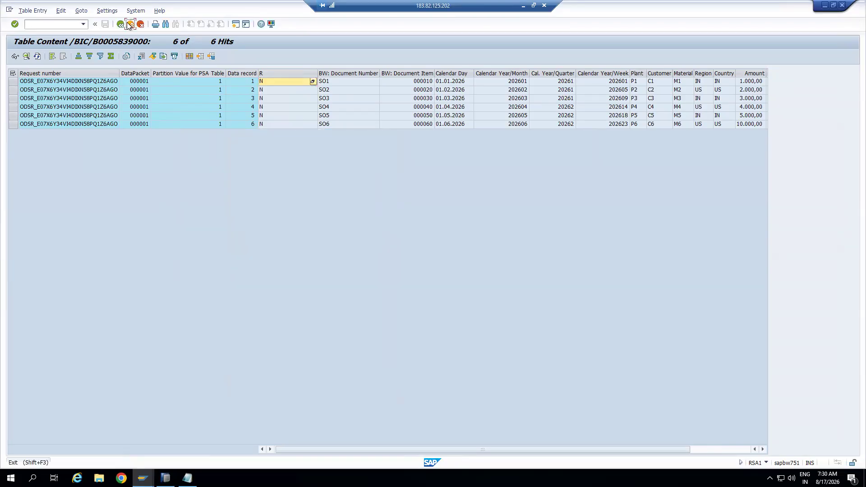
click(130, 24)
click(131, 25)
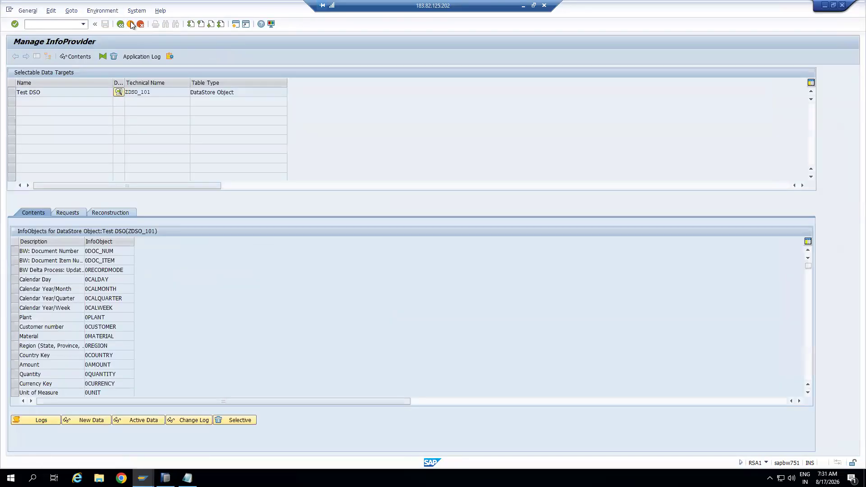
Review request 11330 for ZDSO_101, then launch Analysis for Microsoft Excel via Windows search ('ana')
click(70, 212)
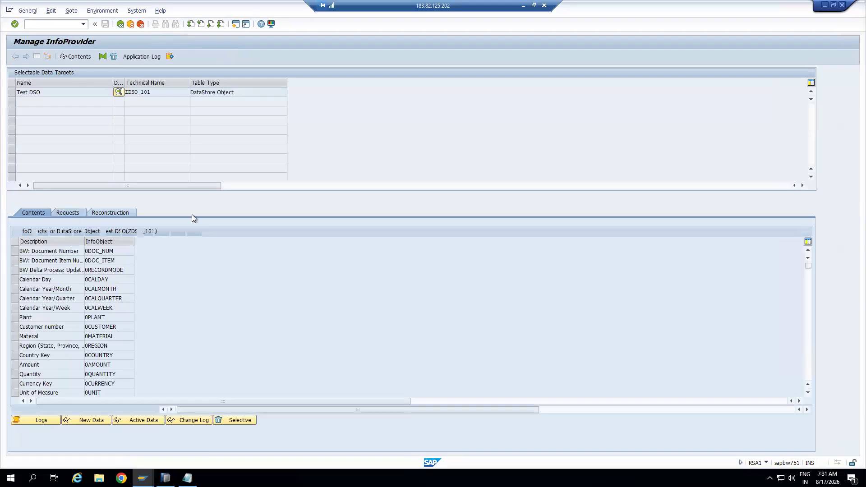
click(161, 90)
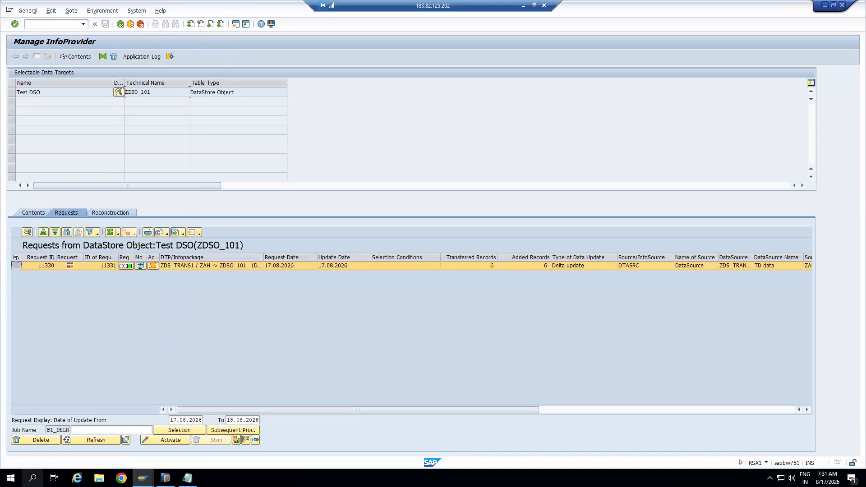
click(33, 478)
text(ana)
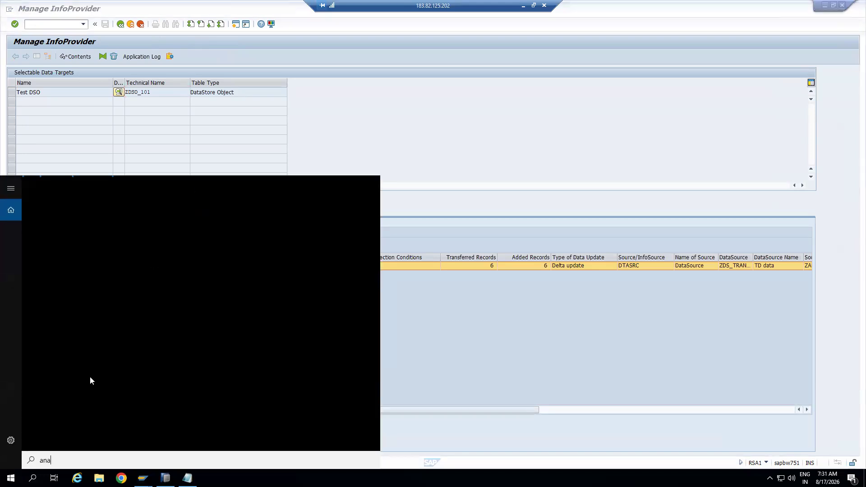
click(83, 223)
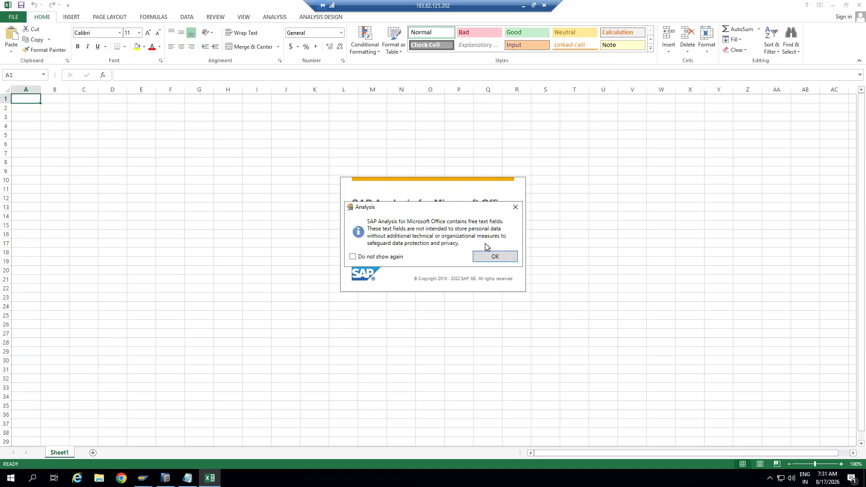
click(494, 256)
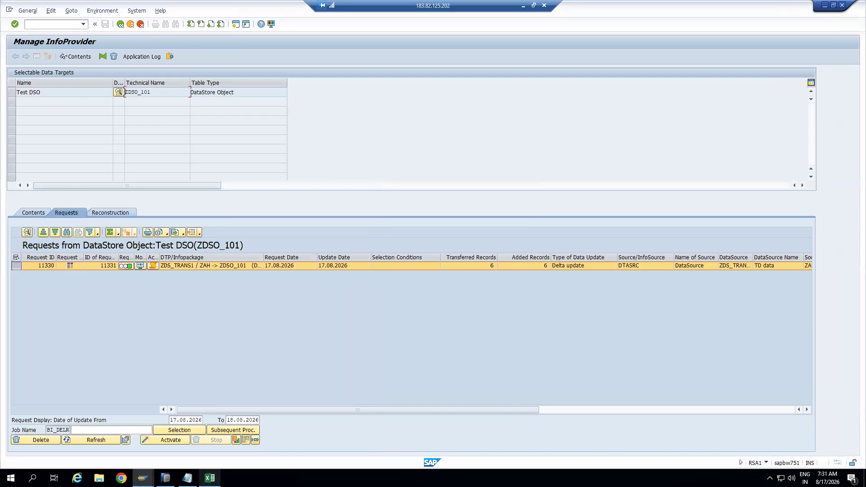
Start a new Analysis data source, skip the BusinessObjects logon, and choose the BW75ONHANA system
click(209, 477)
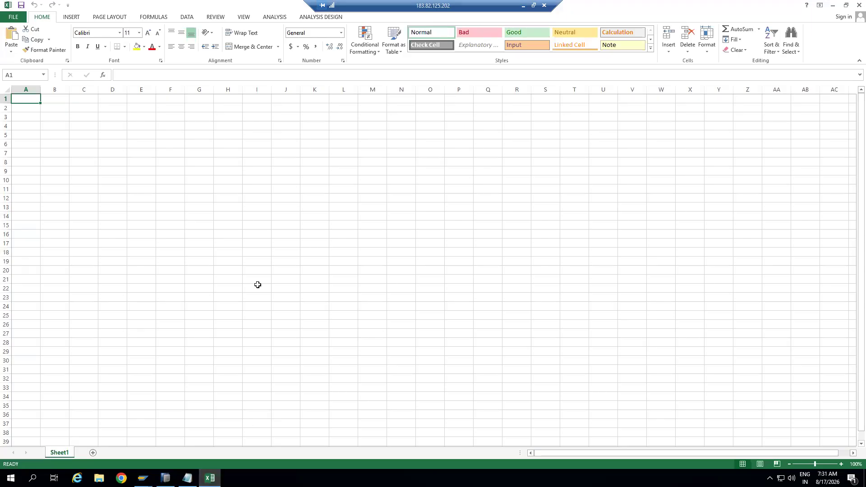
click(276, 19)
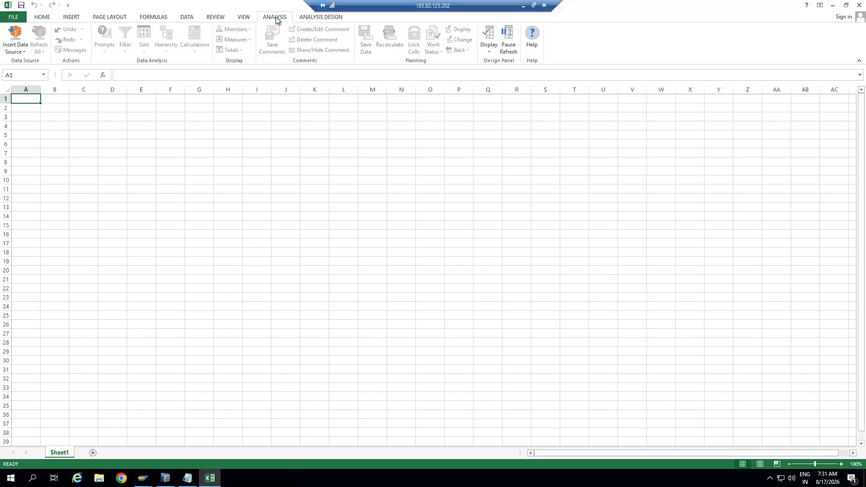
click(24, 53)
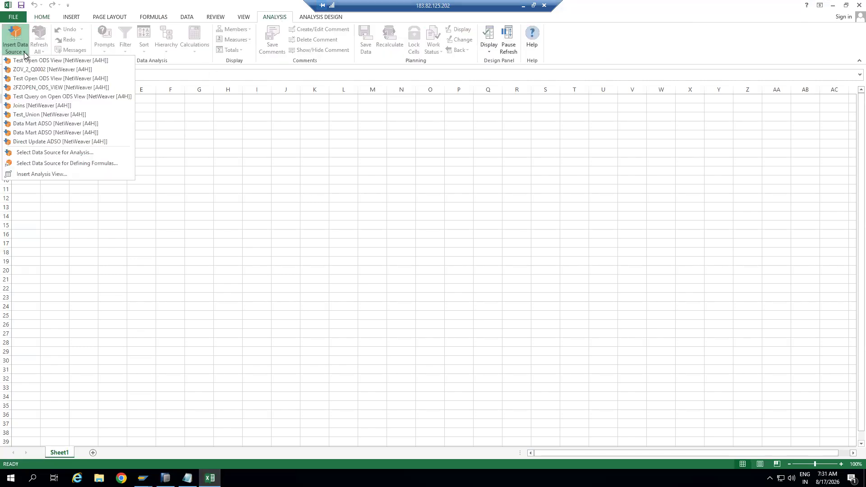
click(38, 153)
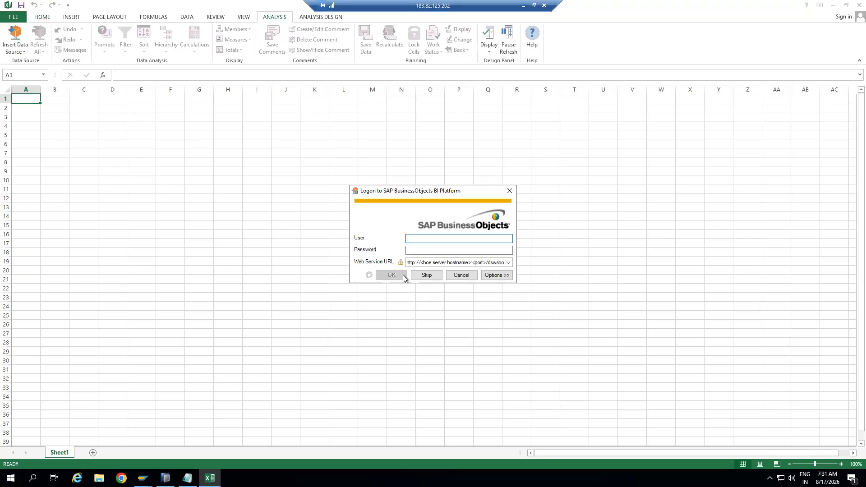
click(426, 276)
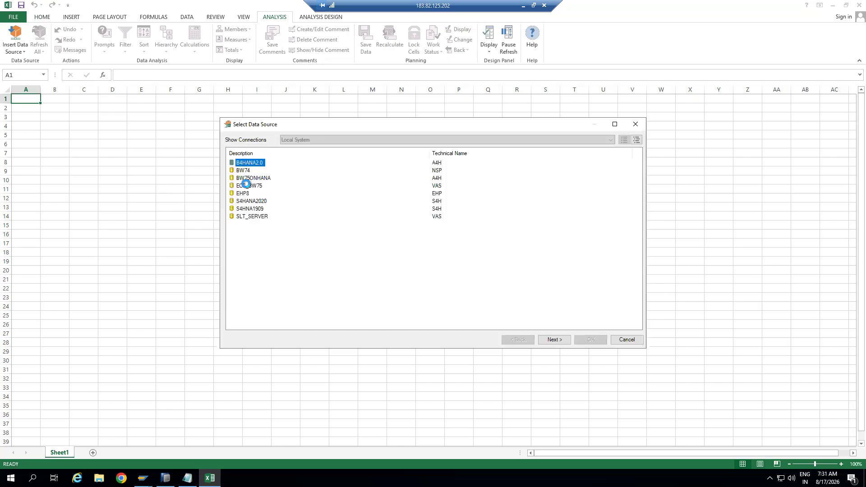
double_click(253, 178)
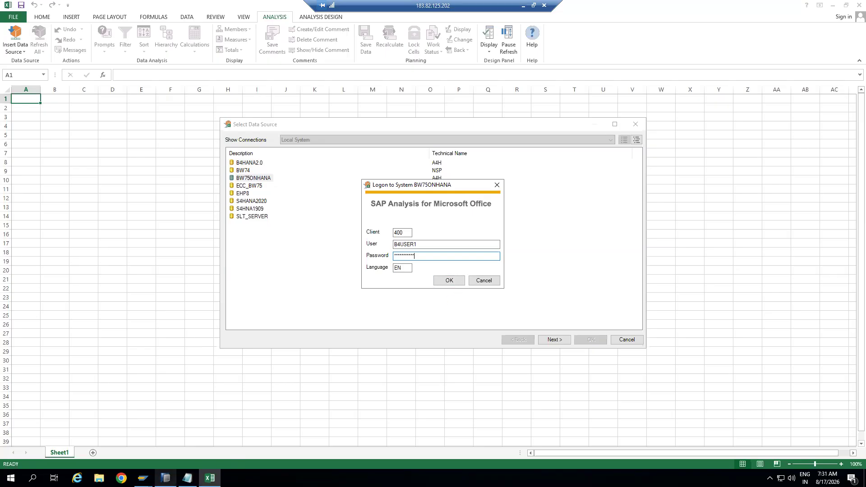
Check the logon client in SAP GUI, then log on to BW75ONHANA with client 400001
click(143, 478)
click(164, 439)
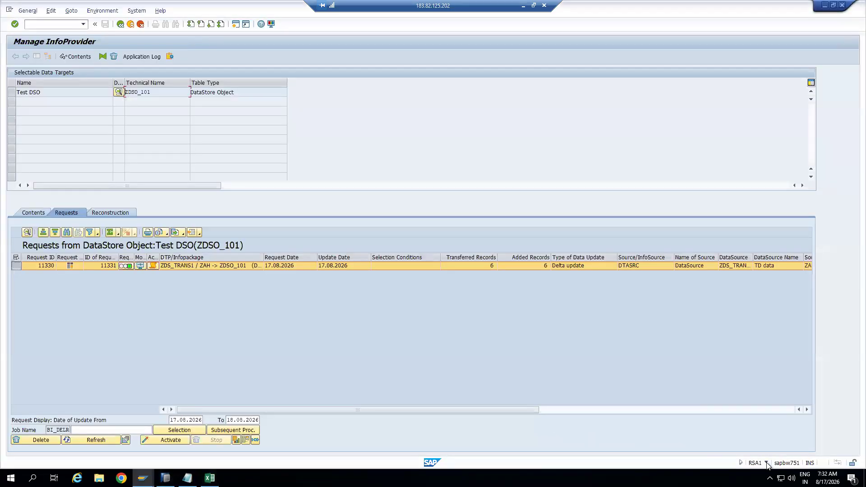
click(767, 463)
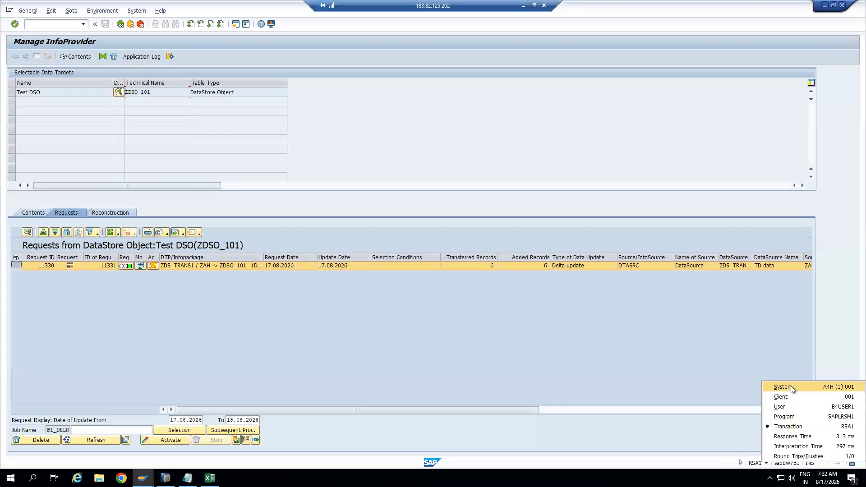
click(537, 334)
key(alt+Tab)
click(407, 232)
text(400)
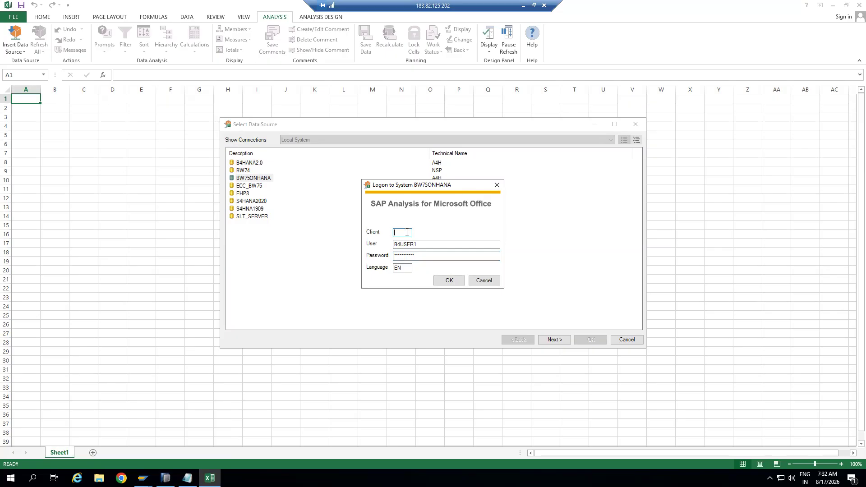
text(001)
click(447, 280)
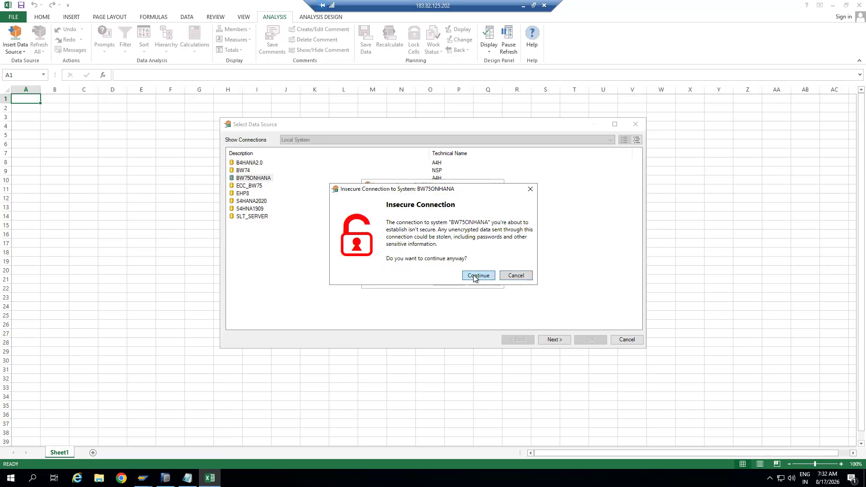
click(472, 273)
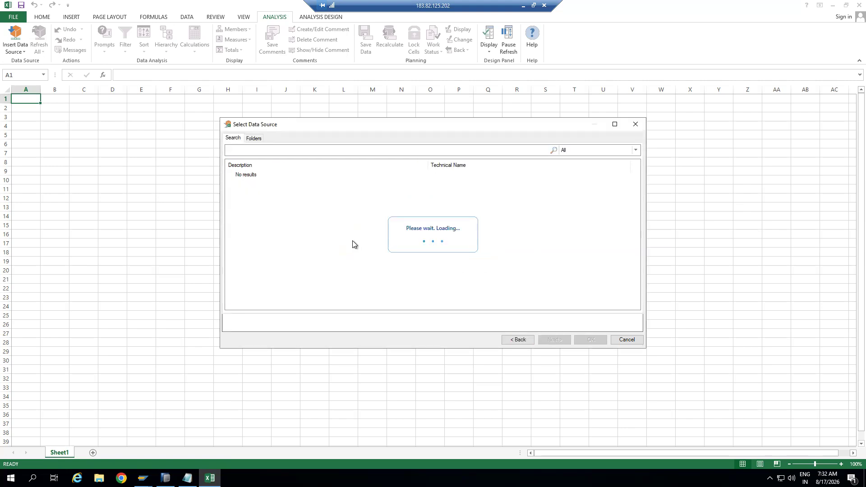
Search for ZDSO_101 and insert Test DSO as the workbook's data source
click(287, 151)
text(ZDSO_101)
key(Return)
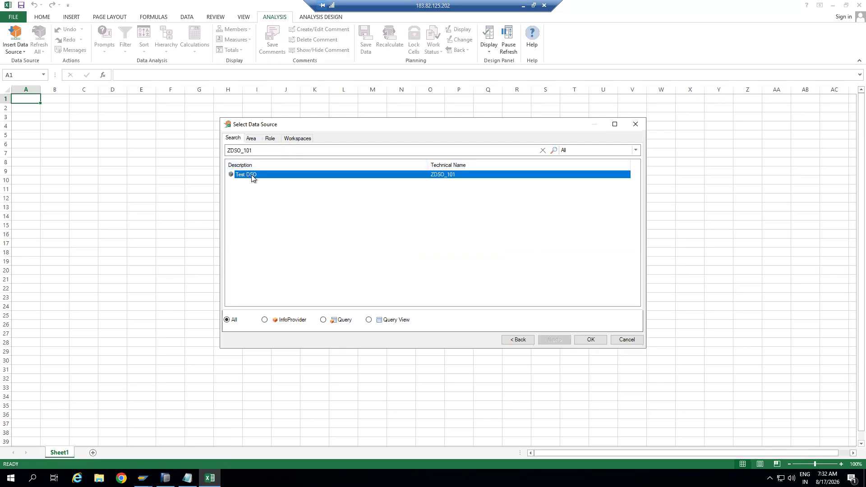
double_click(251, 174)
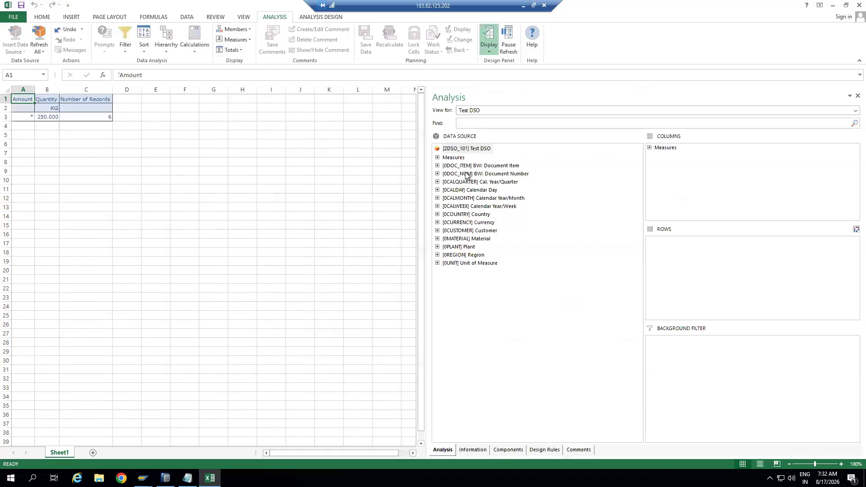
Add Customer, Material and Plant to the report rows and widen column B
click(462, 231)
right_click(461, 232)
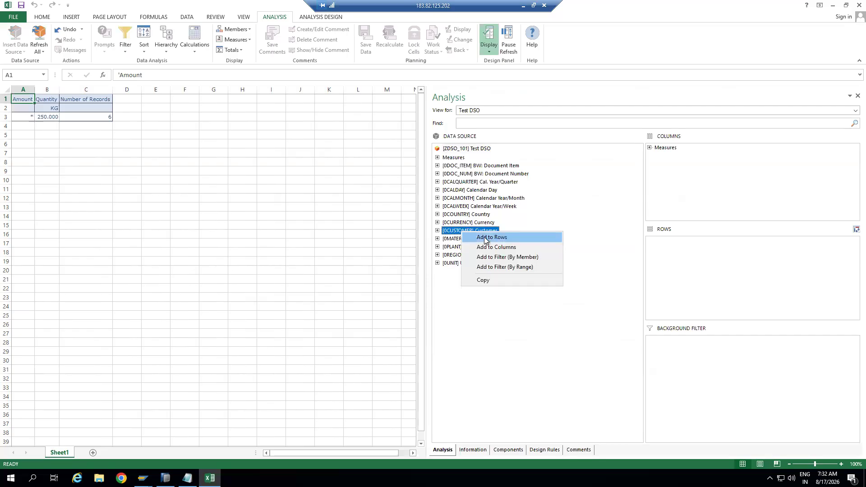
click(491, 238)
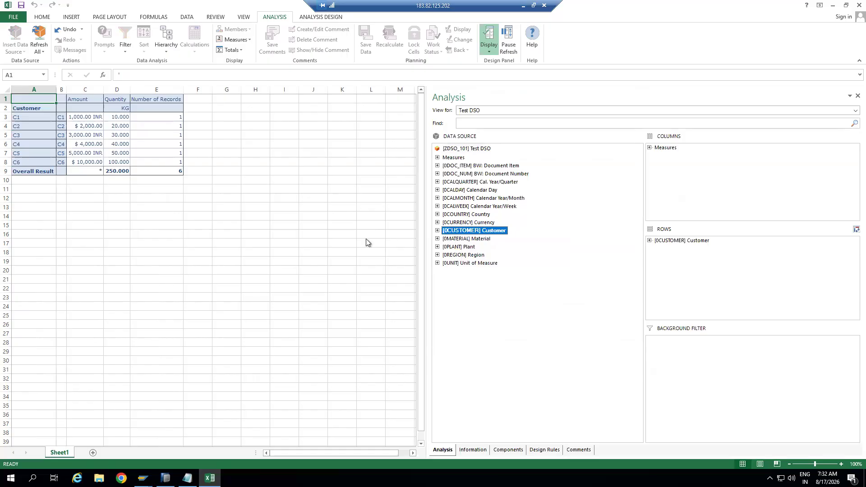
drag(66, 88, 76, 89)
click(466, 241)
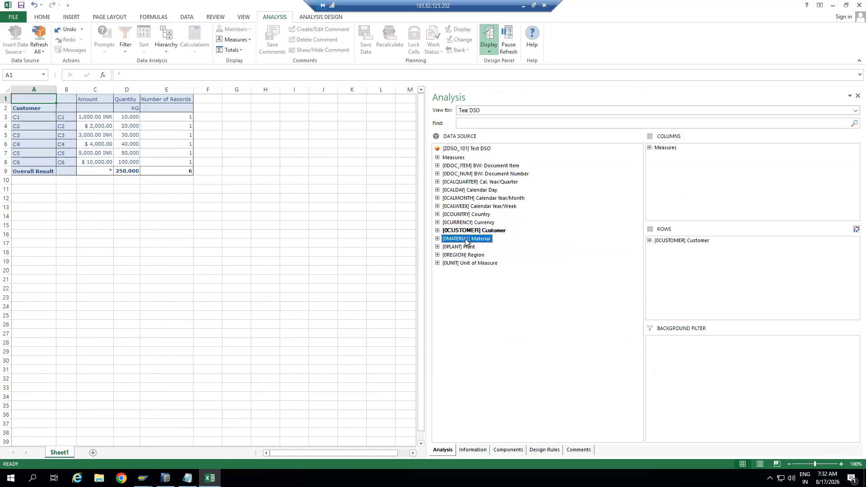
right_click(472, 240)
click(496, 242)
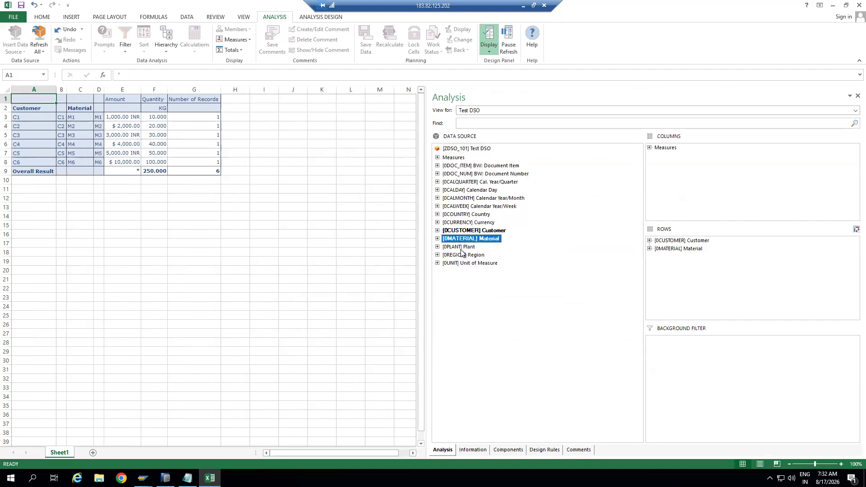
click(462, 248)
right_click(461, 247)
click(491, 254)
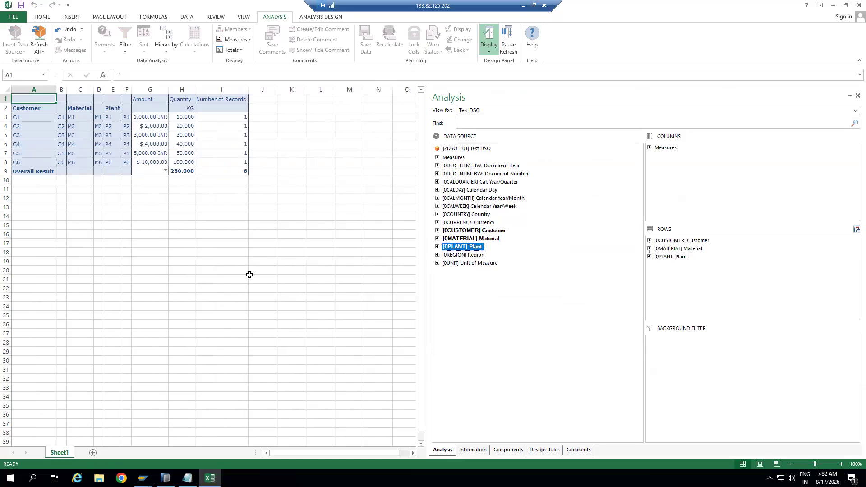
key(alt+Tab)
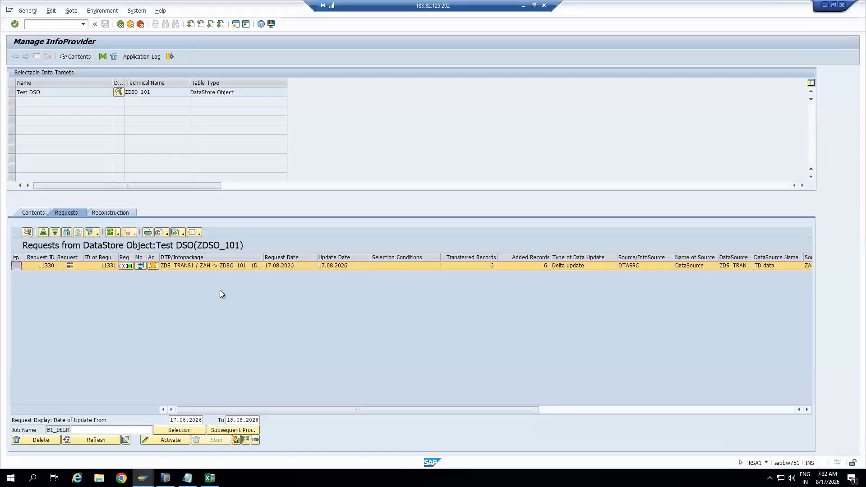
Return to RSA1 via the request monitor, display the ZDS_TRANS1 transformation, and inspect its 0PLANT rule
click(130, 25)
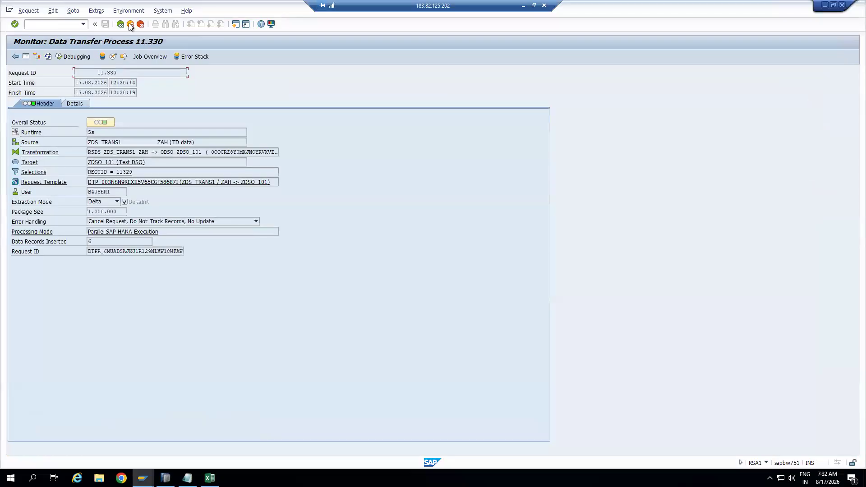
click(131, 25)
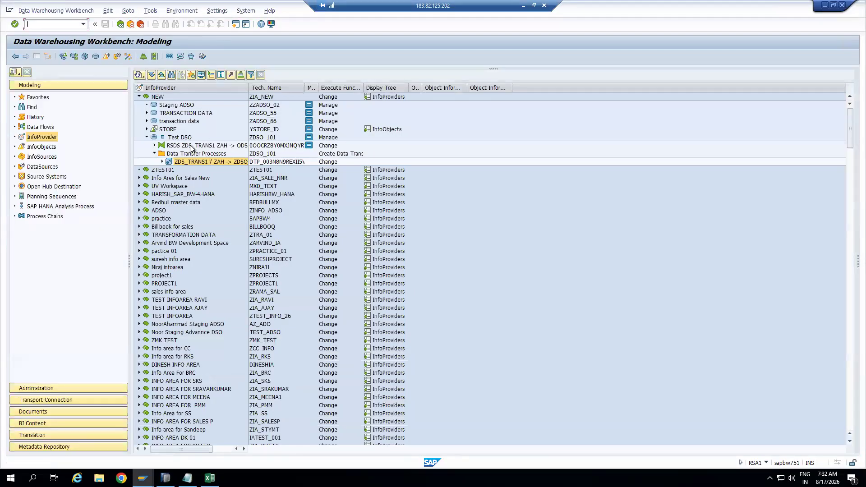
double_click(190, 146)
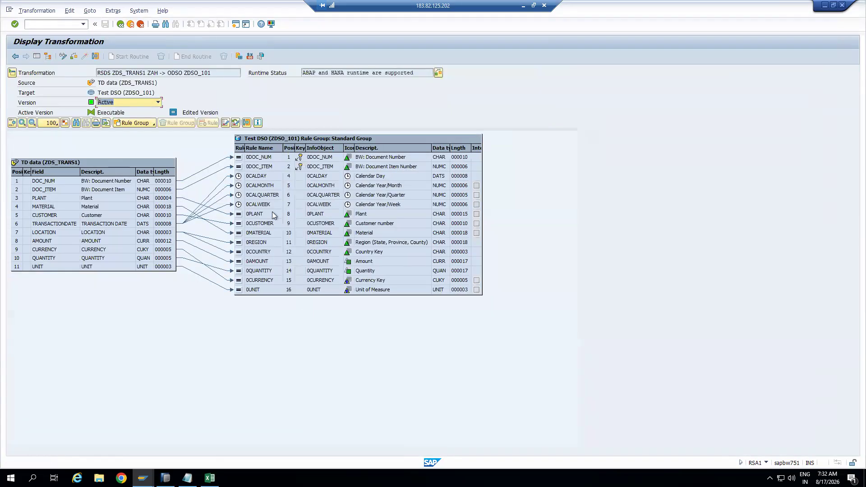
click(250, 216)
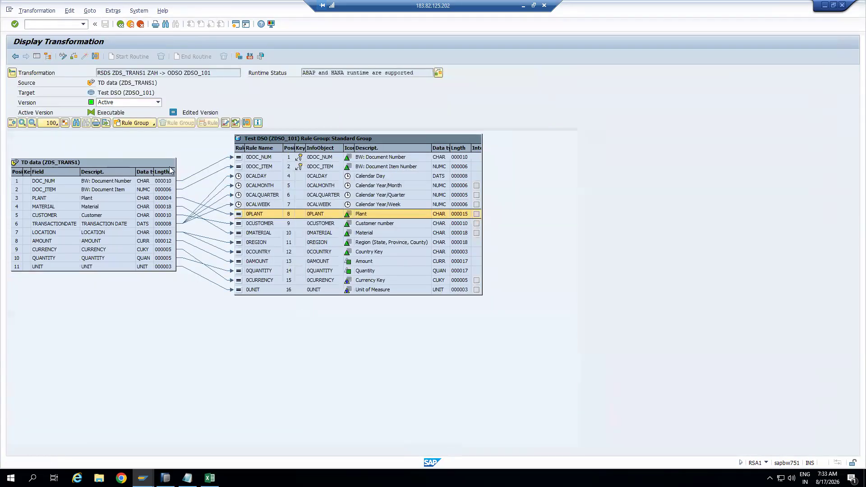
right_click(222, 213)
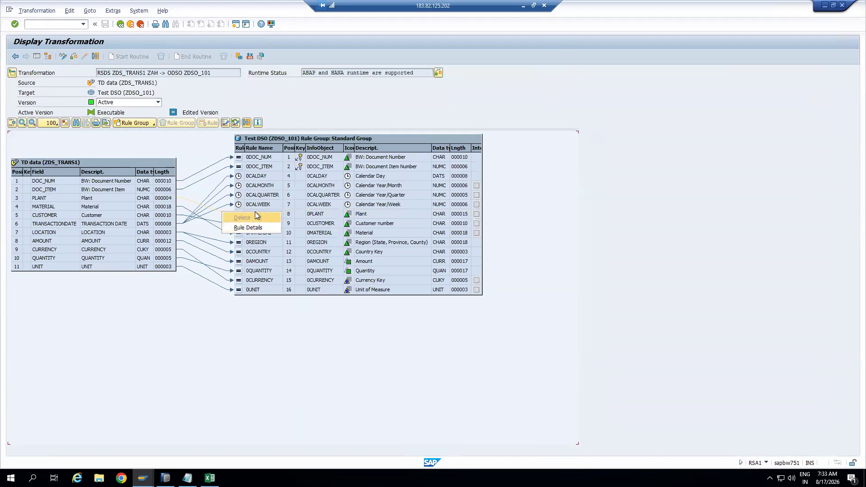
click(166, 356)
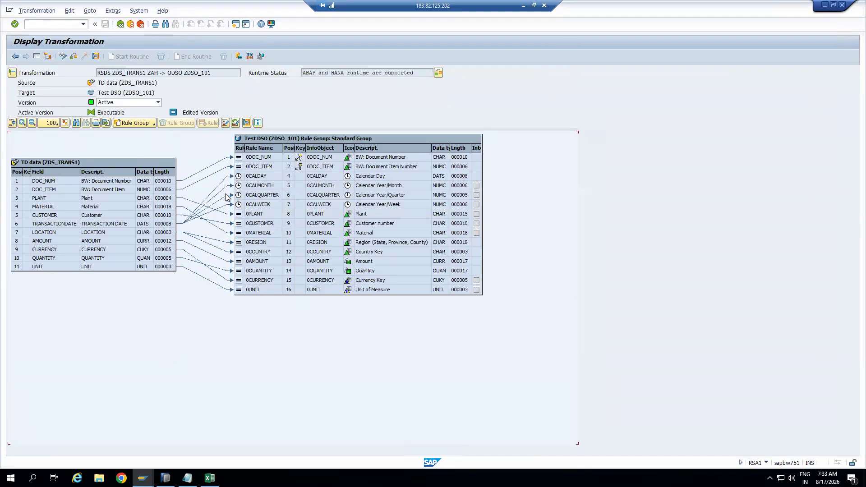
In change mode, delete the 0PLANT and 0CUSTOMER rules from the transformation
click(62, 57)
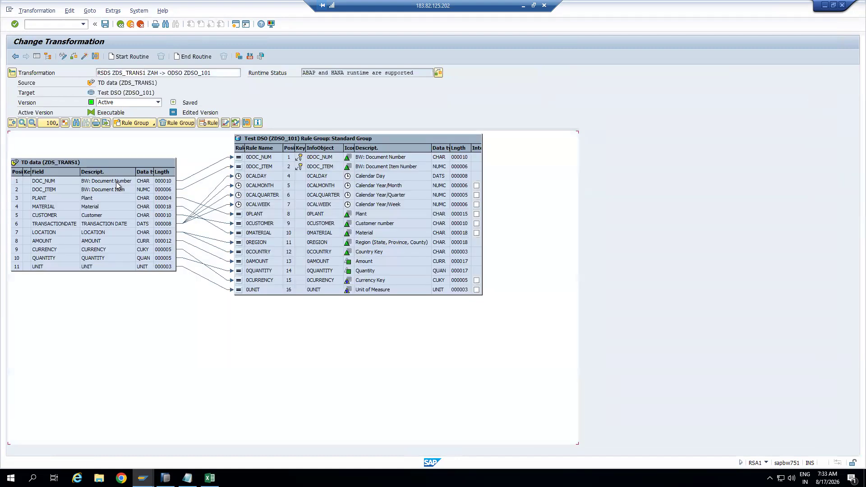
click(239, 215)
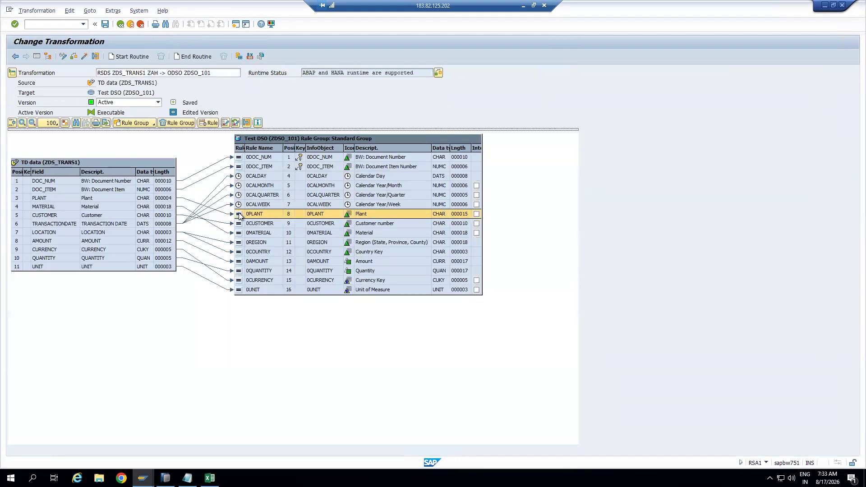
right_click(239, 215)
click(260, 239)
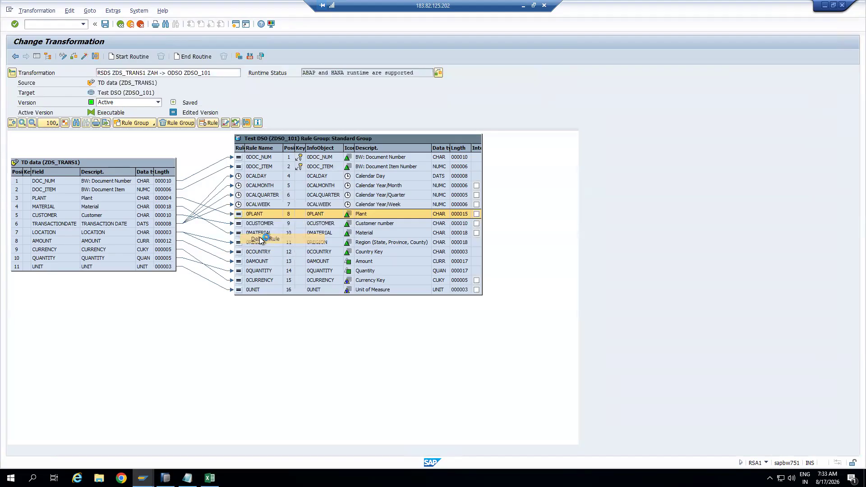
click(129, 177)
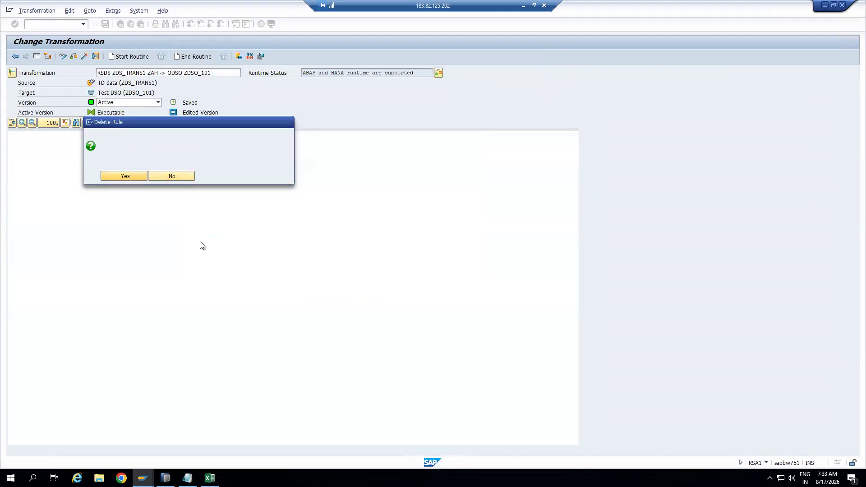
right_click(239, 224)
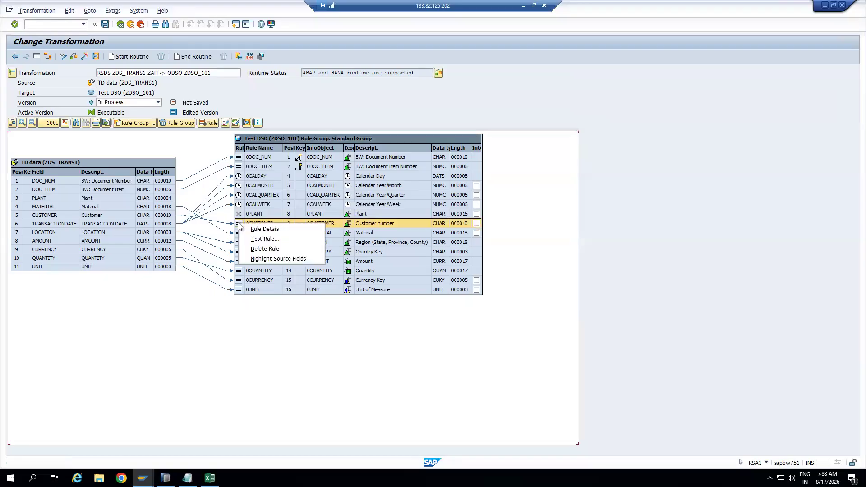
click(265, 249)
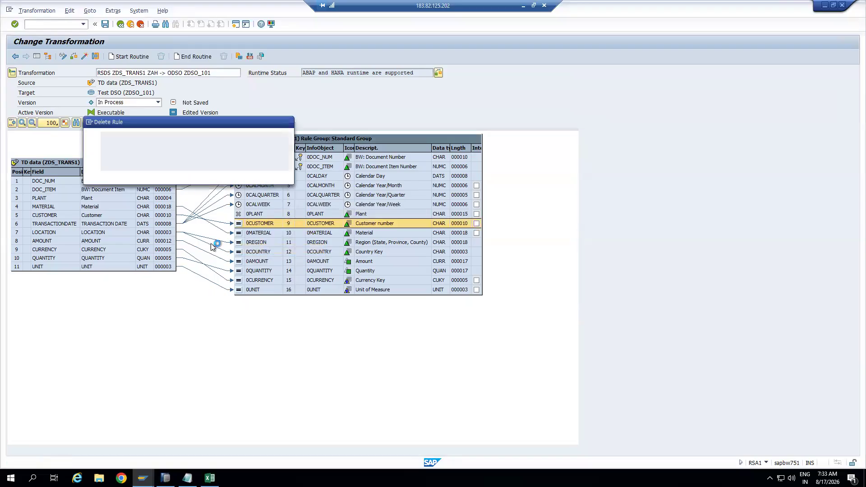
click(127, 177)
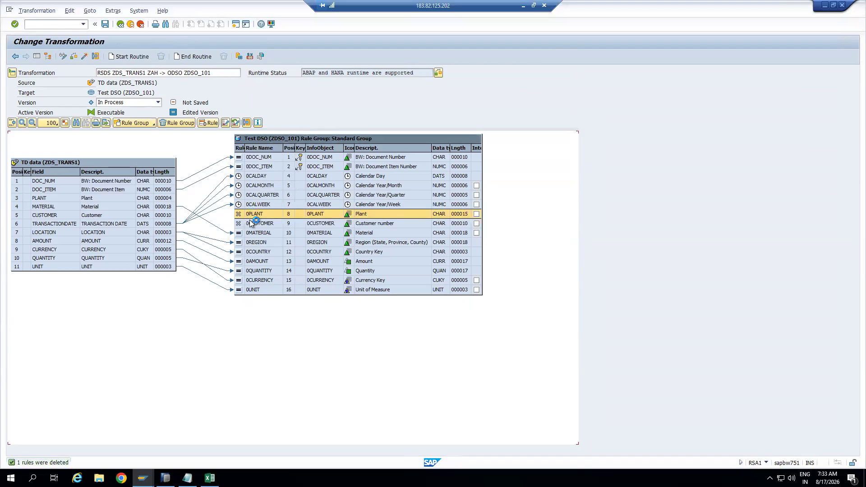
Review the 0PLANT rule details as No Transformation, then activate the transformation and exit
click(252, 223)
click(232, 214)
click(239, 215)
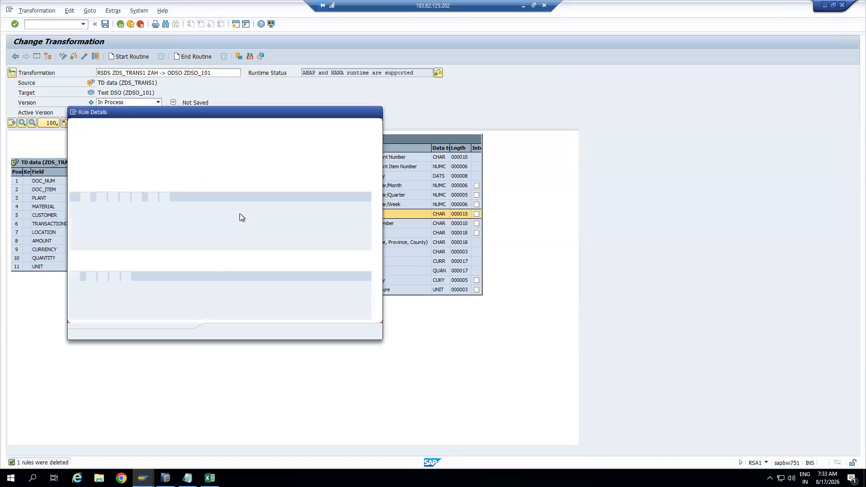
click(223, 147)
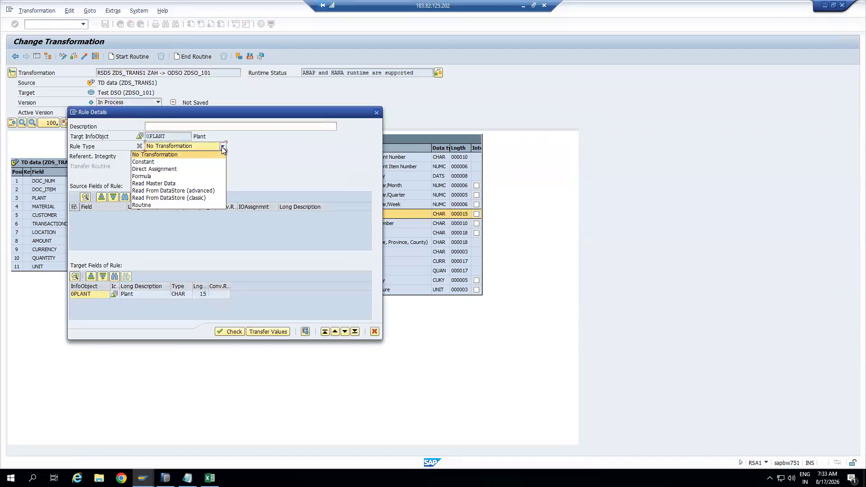
click(173, 154)
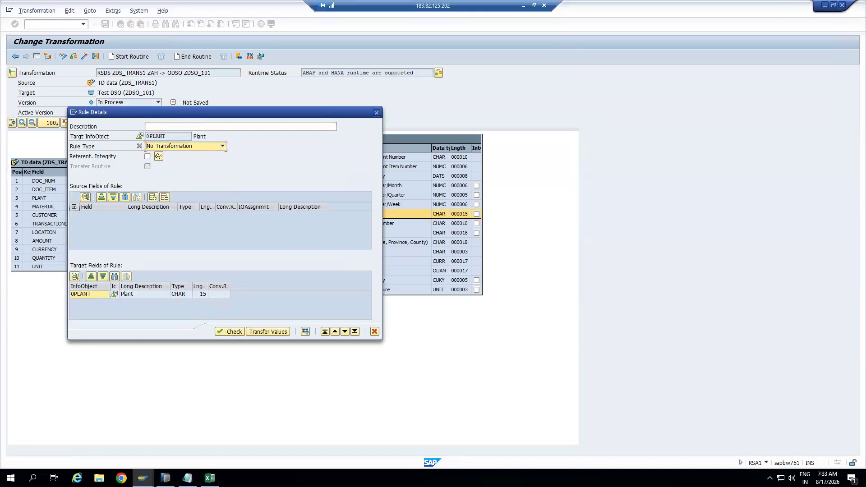
click(187, 478)
text(Direct Assignment)
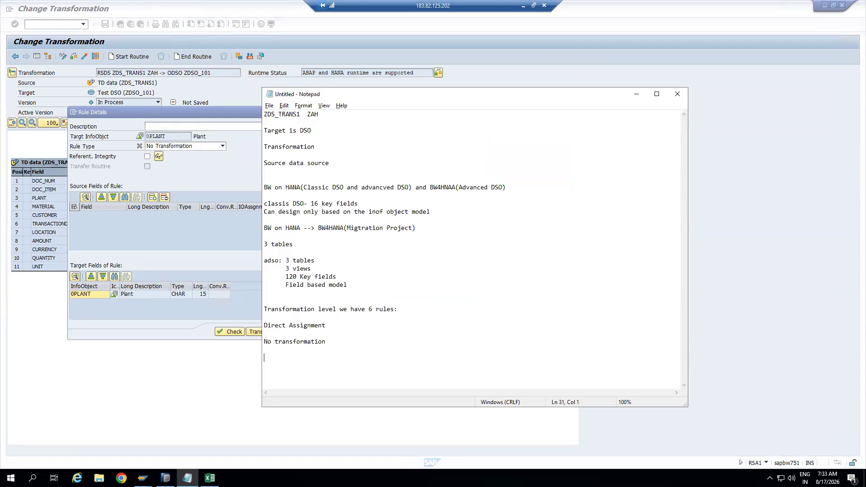
key(alt+Tab)
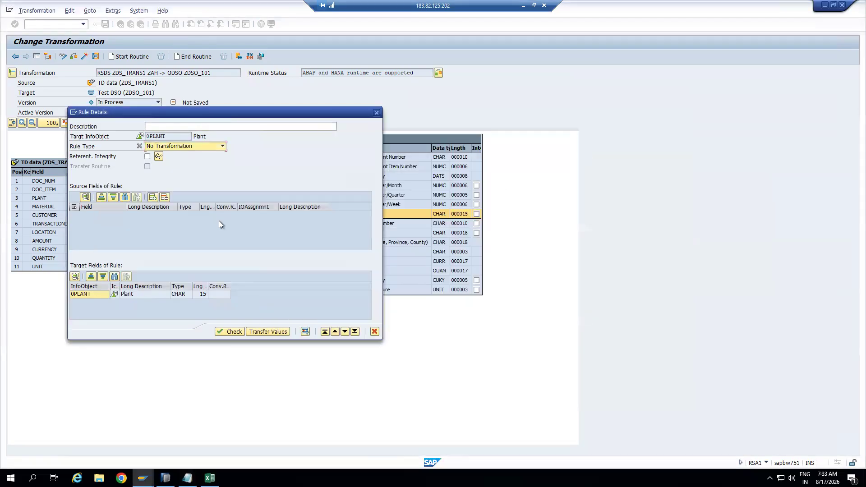
click(268, 332)
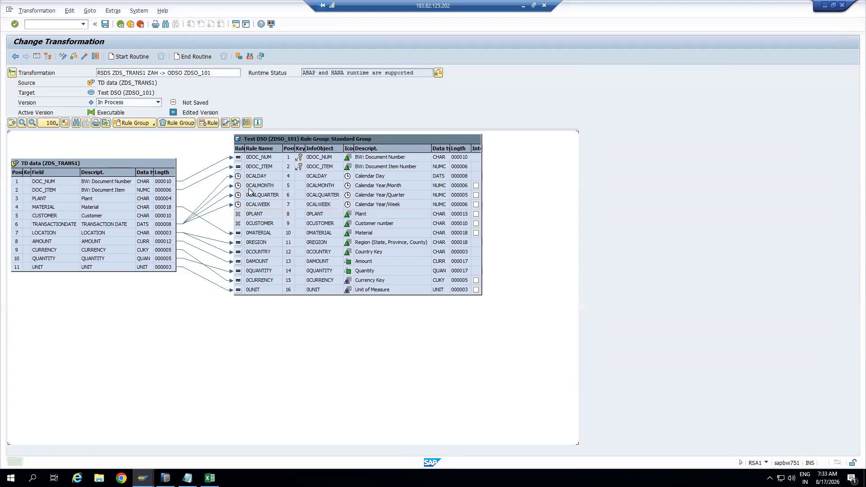
click(84, 56)
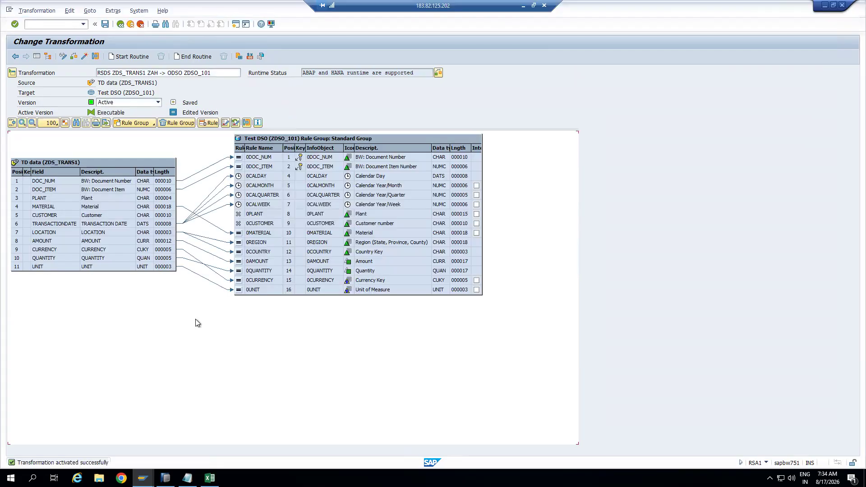
key(shift+F3)
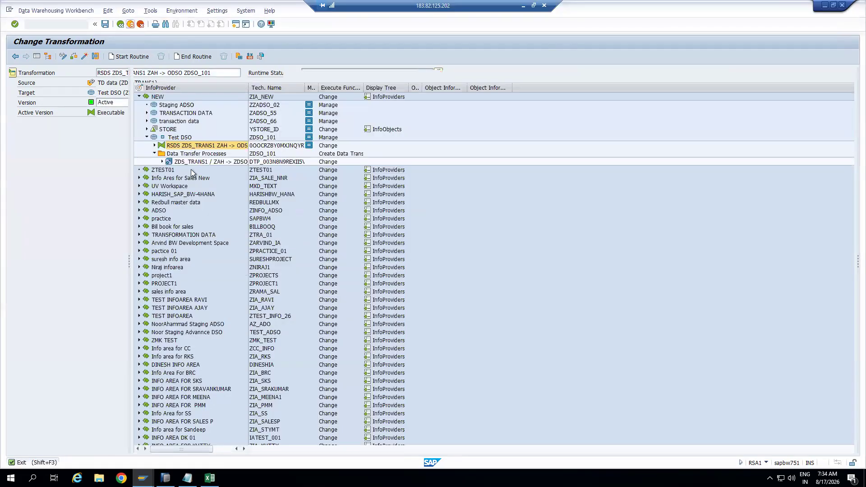
Delete all data from Test DSO, confirming with Yes after one cancelled attempt, and close the log
right_click(176, 141)
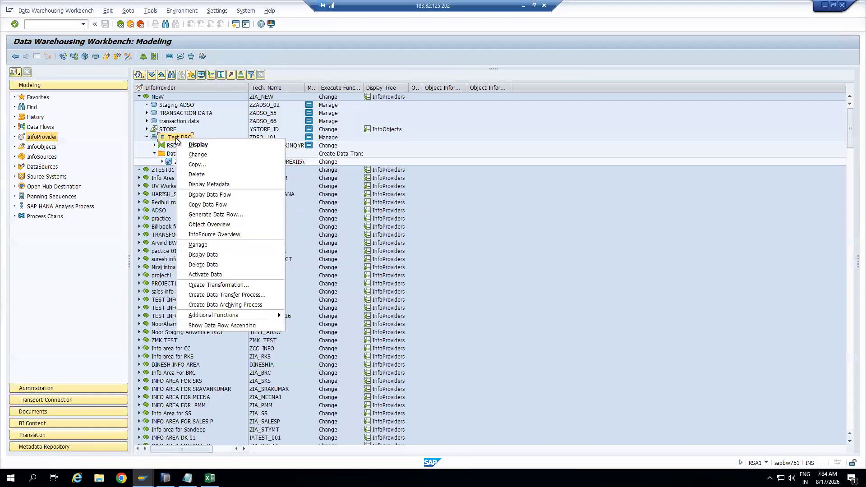
click(208, 264)
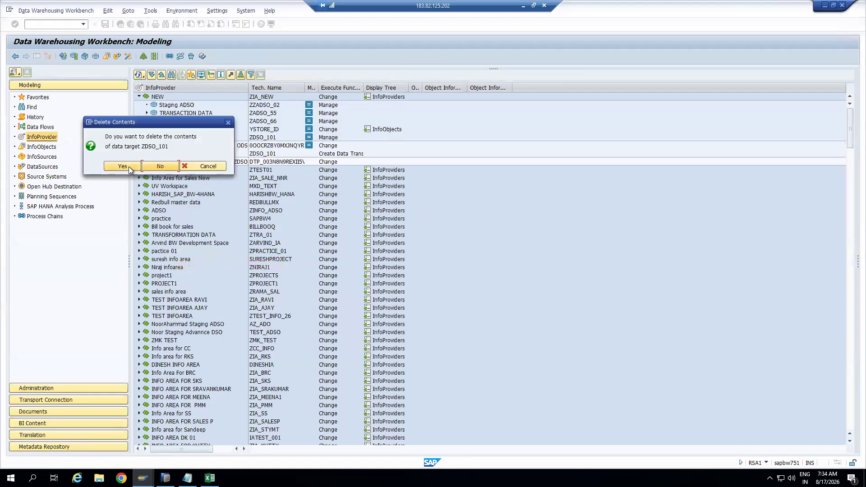
click(209, 166)
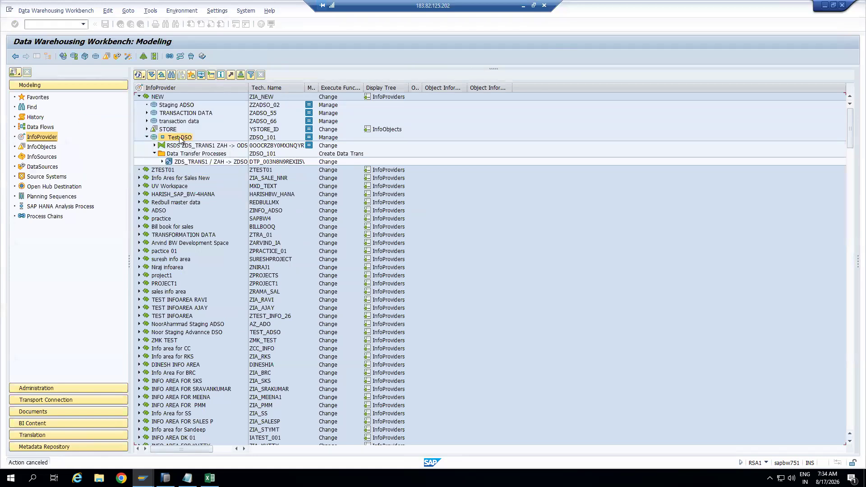
right_click(179, 139)
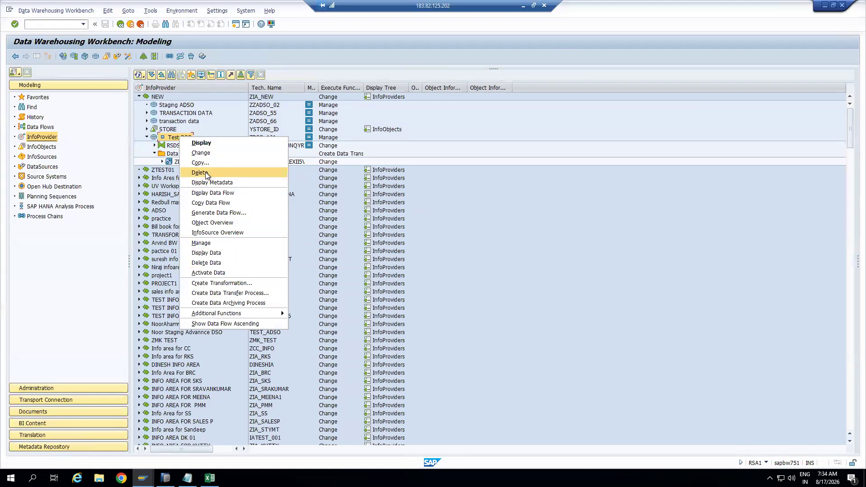
click(218, 262)
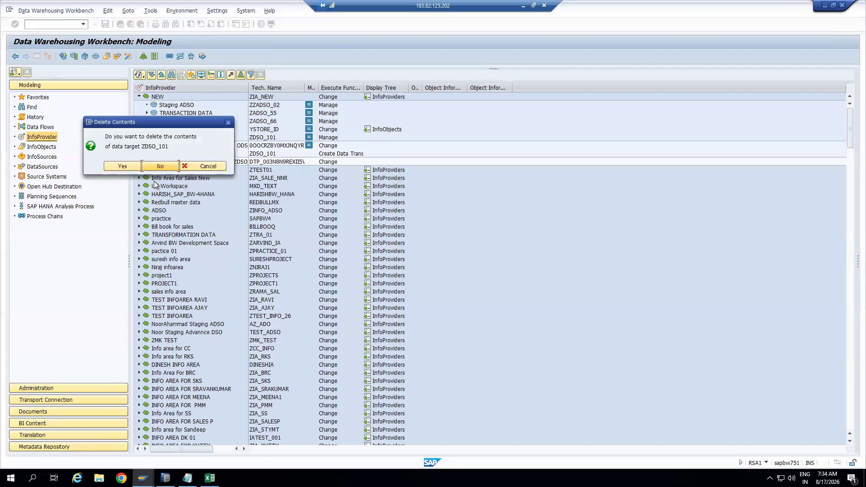
click(131, 166)
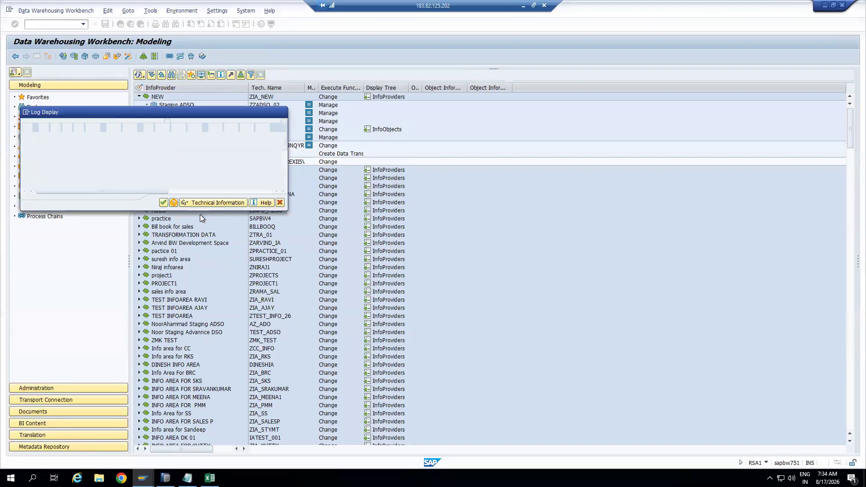
click(163, 202)
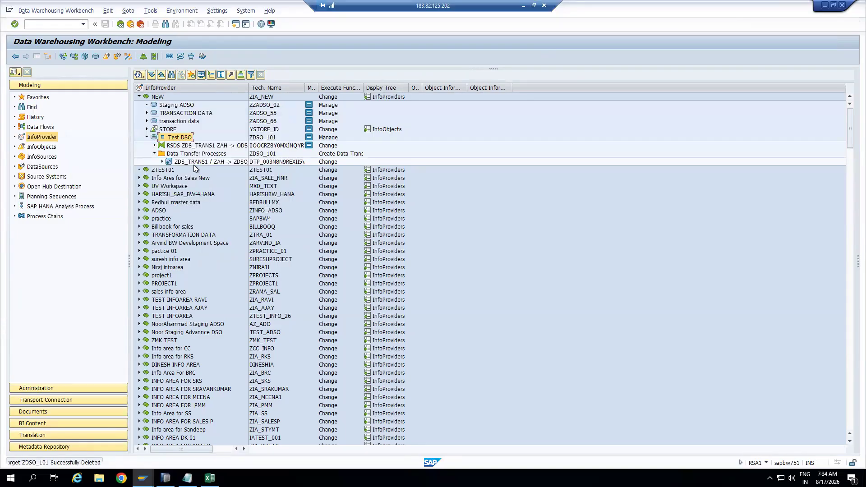
double_click(193, 162)
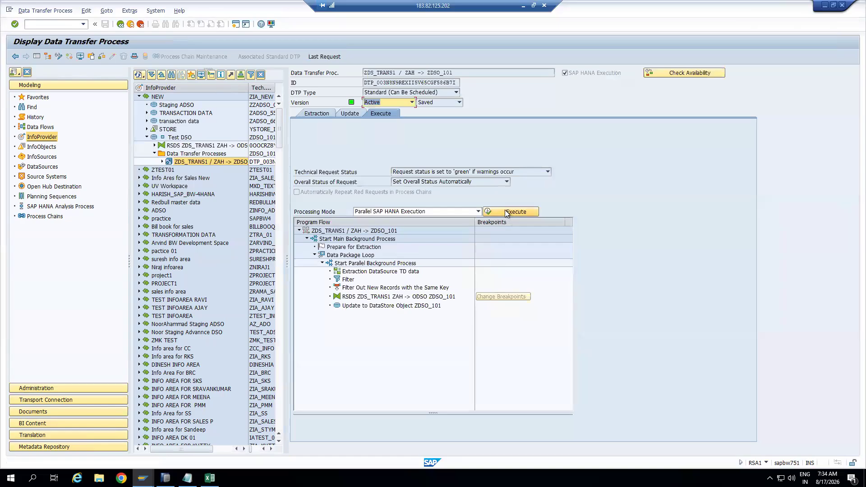
Run the DTP, refresh until request 11.332 is green, and list Test DSO's requests showing 6 records added
click(505, 210)
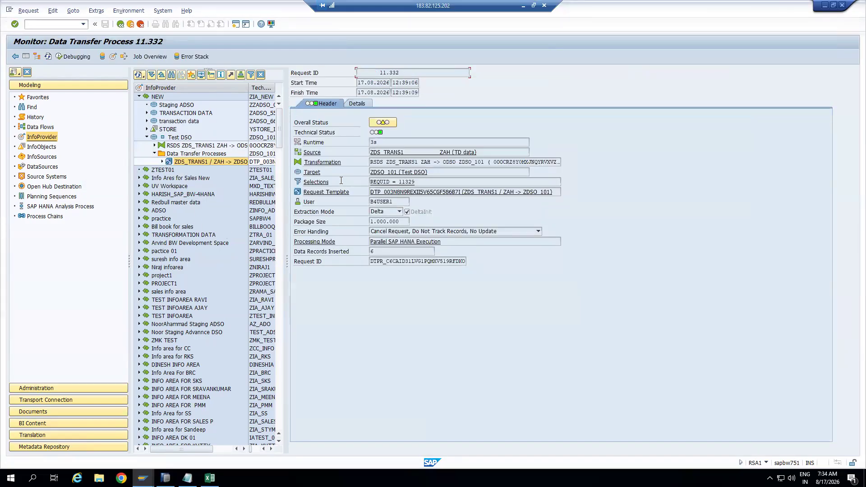
click(48, 57)
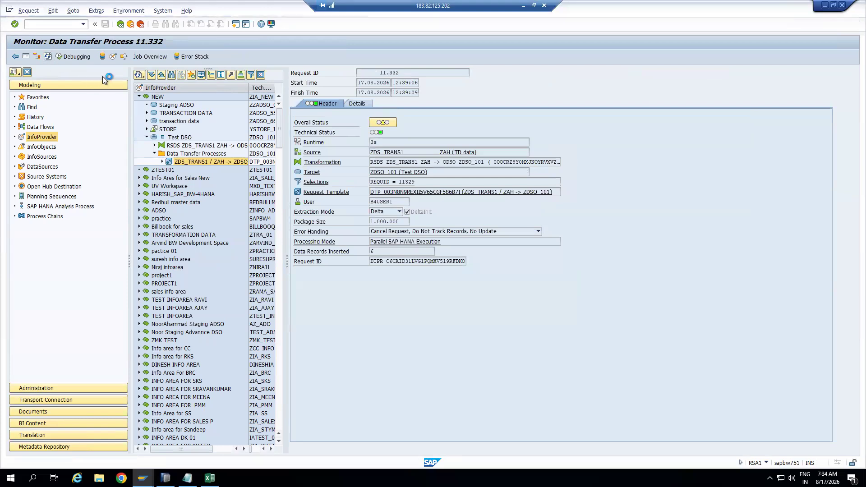
click(113, 57)
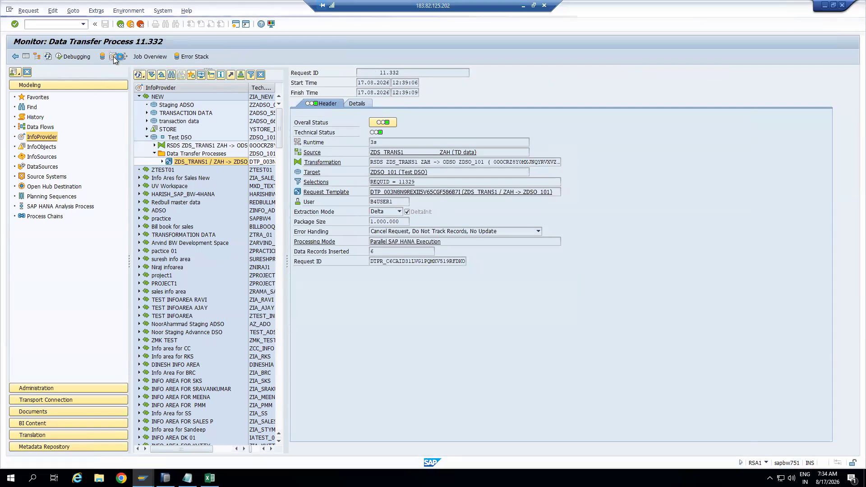
click(113, 56)
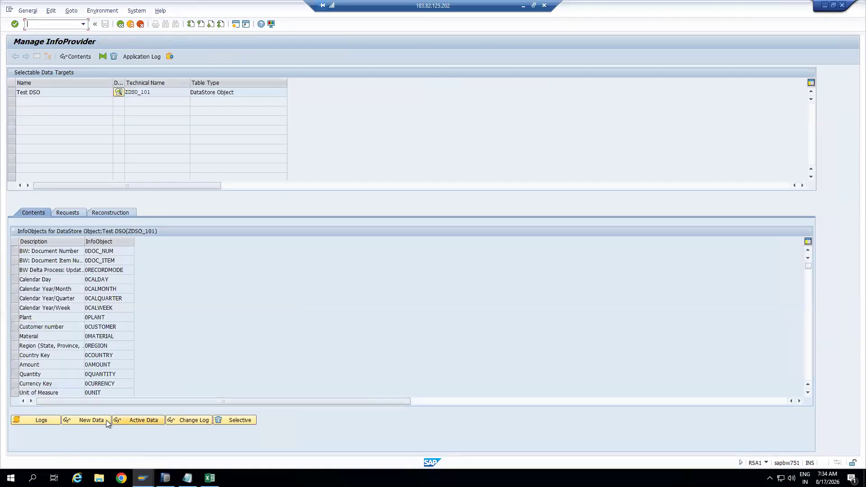
Browse Test DSO's new data records SO1–SO6, confirming Plant and Customer are blank, then exit
click(94, 421)
click(13, 56)
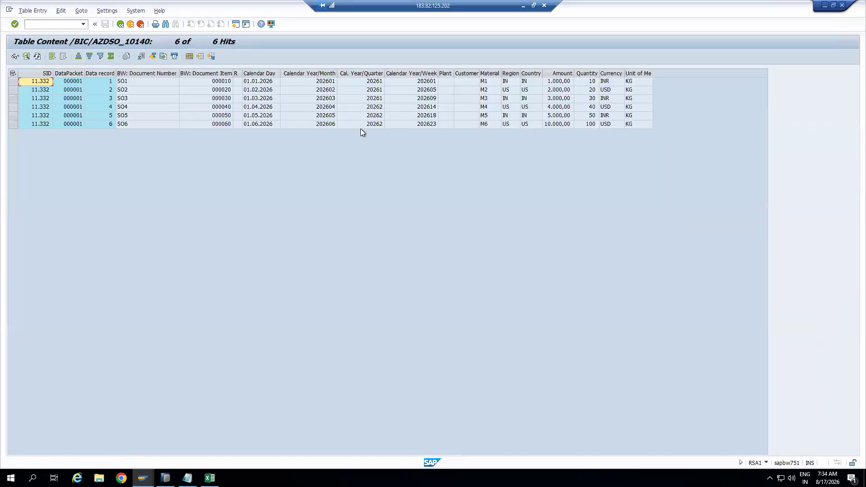
click(447, 73)
ctrl+click(465, 73)
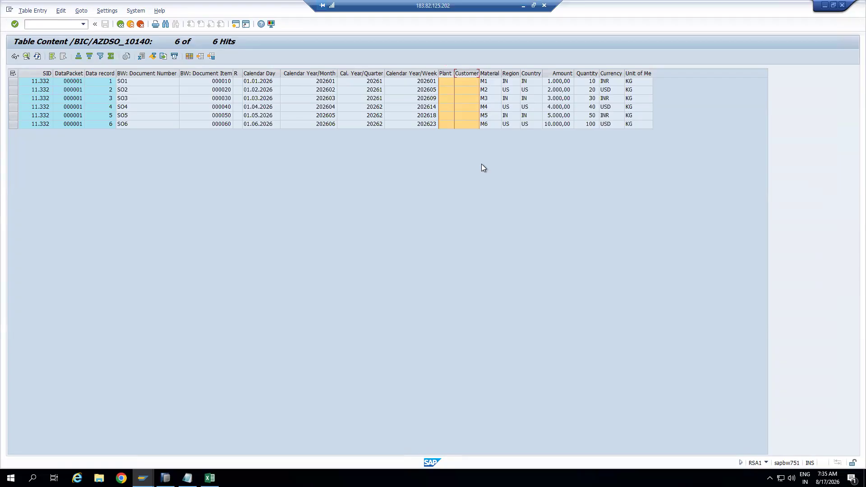
click(187, 478)
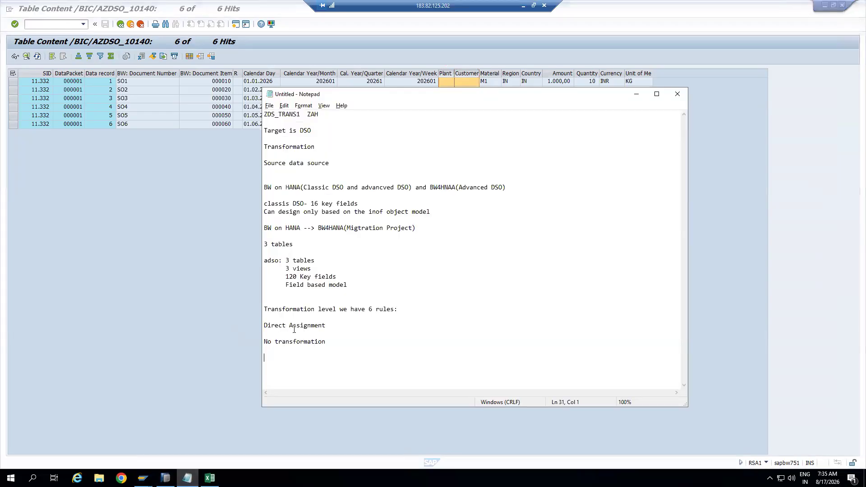
text(1)
text(.)
text(2.)
key(alt+Tab)
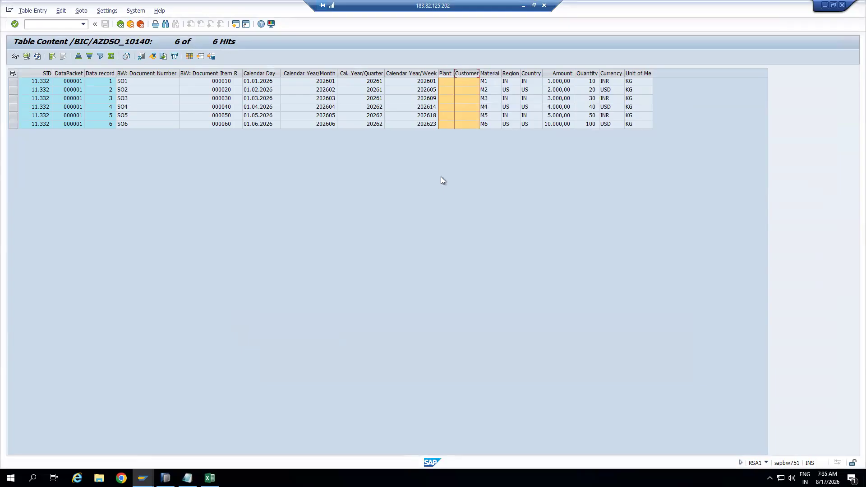
drag(454, 74, 504, 74)
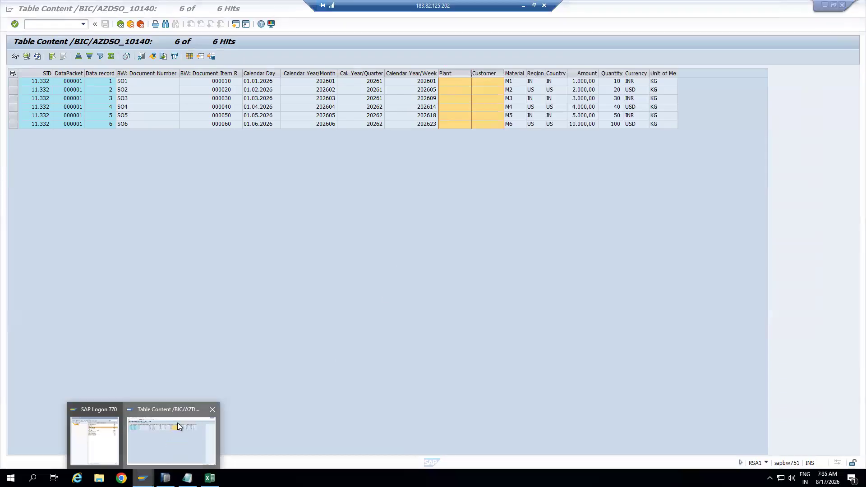
click(131, 24)
click(131, 25)
Back in RSA1, delete Test DSO's contents again with Yes and close the deletion log
click(130, 25)
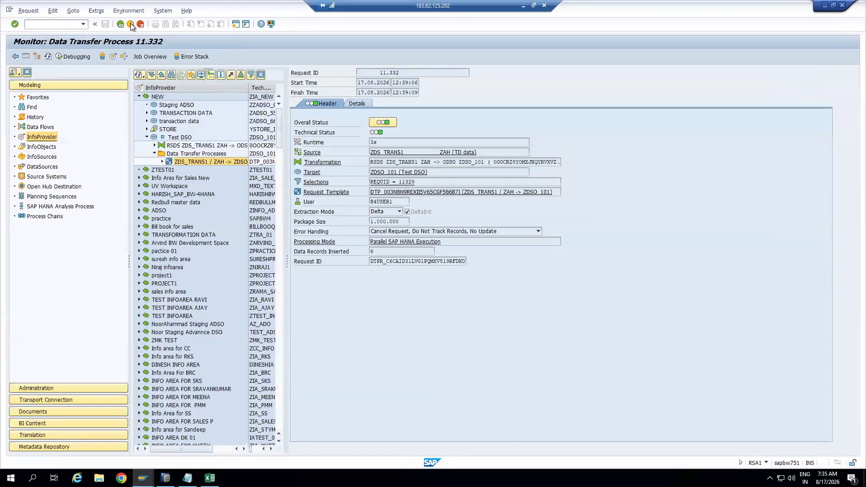
click(131, 25)
click(177, 137)
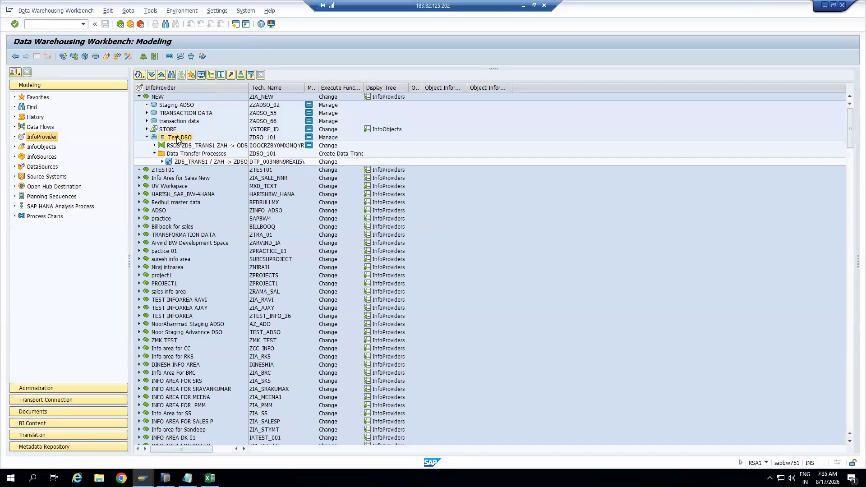
right_click(177, 138)
click(205, 264)
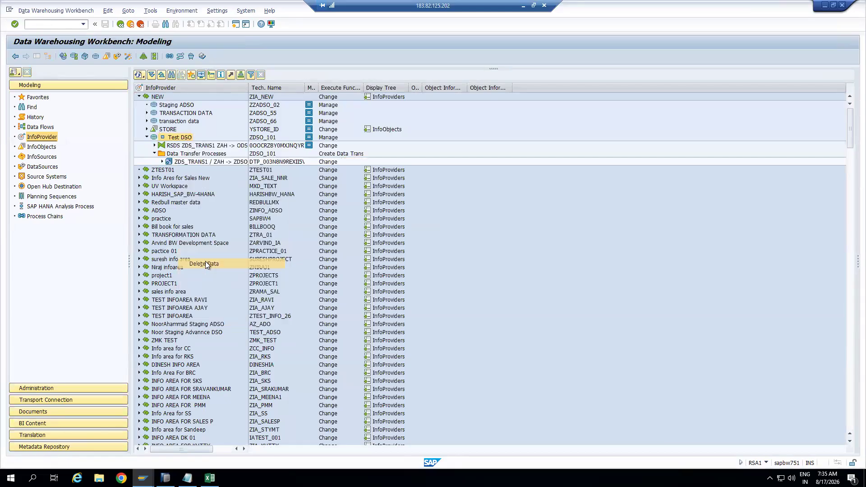
click(123, 166)
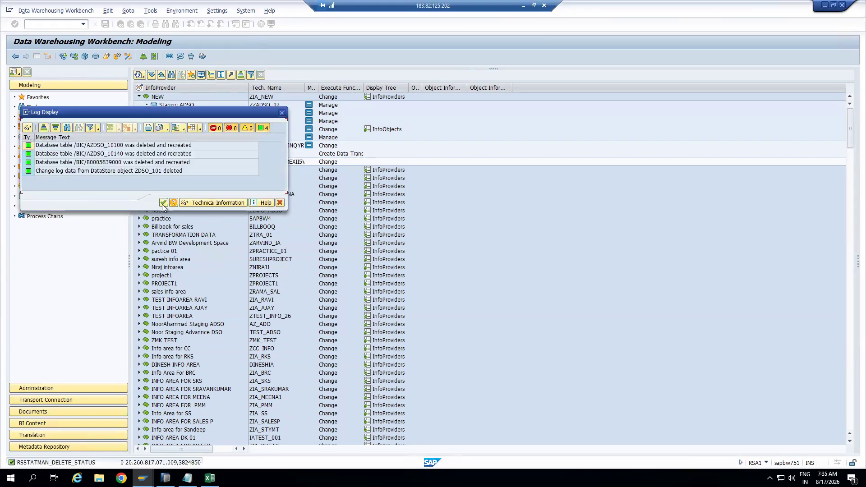
click(163, 203)
Open the Test DSO definition, expand its data fields, and switch to change mode
double_click(179, 138)
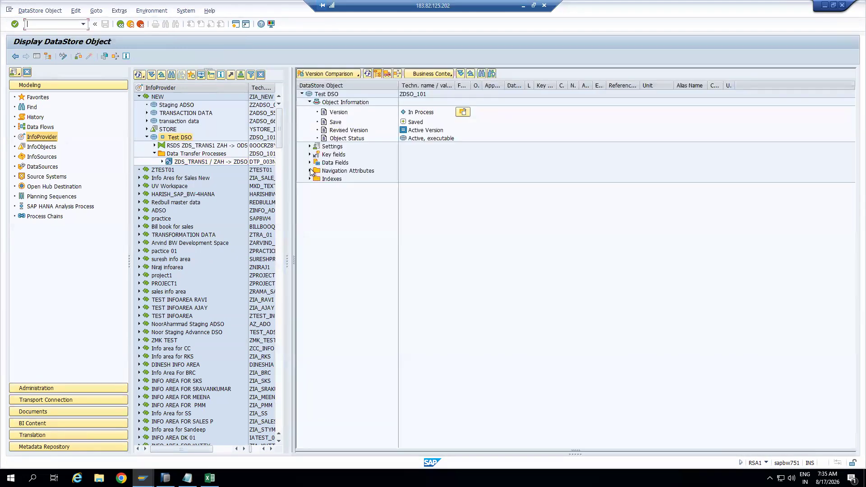
click(310, 163)
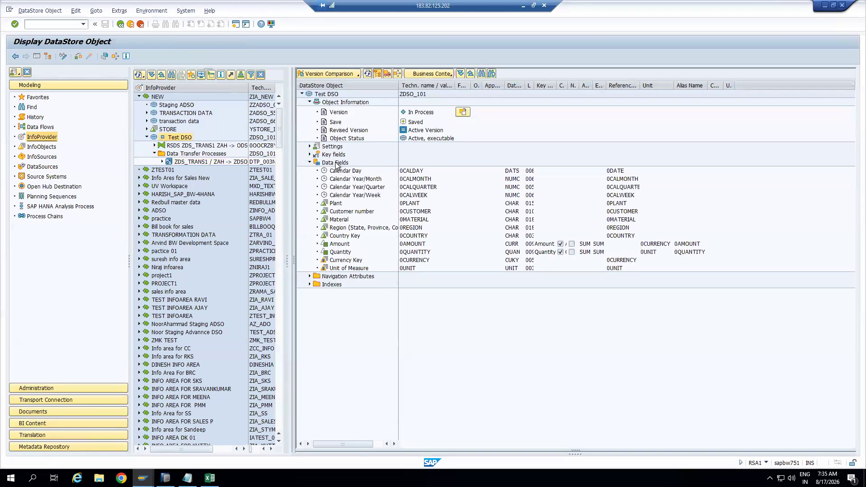
right_click(336, 164)
mouse_move(378, 201)
key(Escape)
click(62, 56)
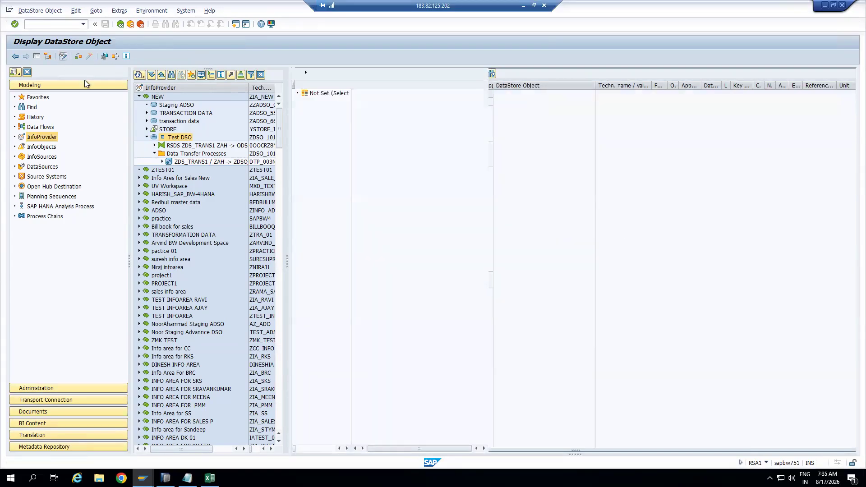
click(90, 58)
Insert the ZTOTAL key figure as a data field via InfoObject Direct Input
right_click(534, 164)
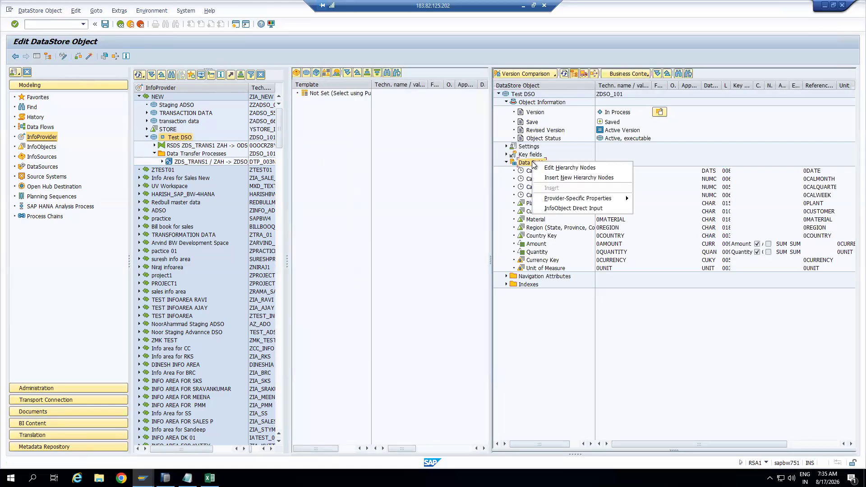
click(569, 208)
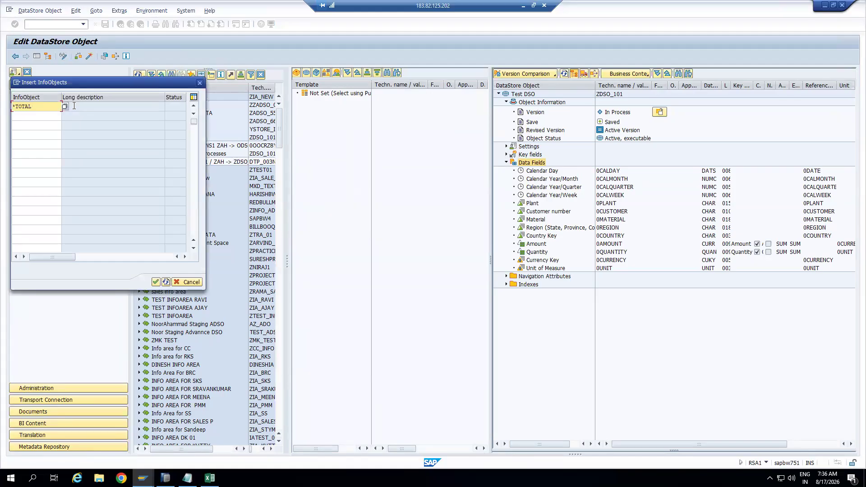
click(65, 107)
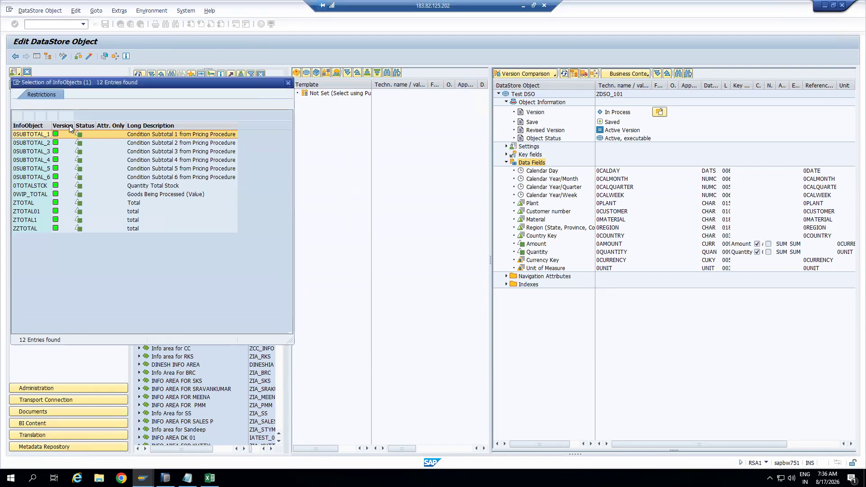
click(36, 203)
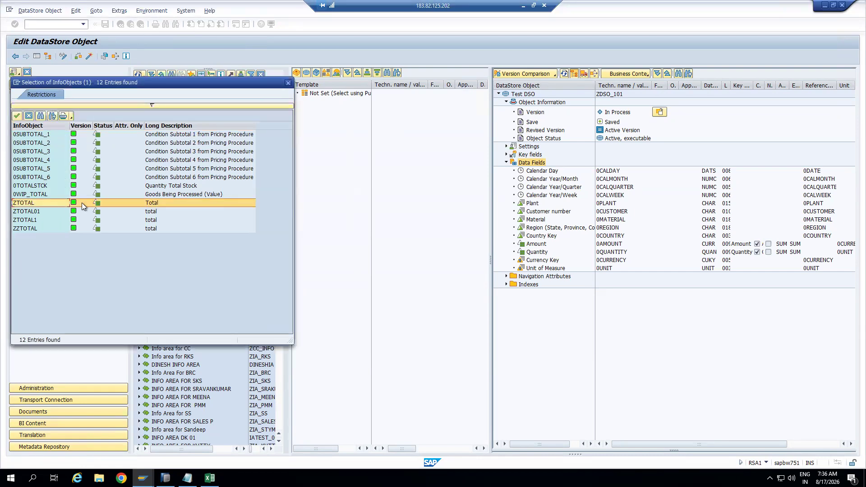
double_click(43, 203)
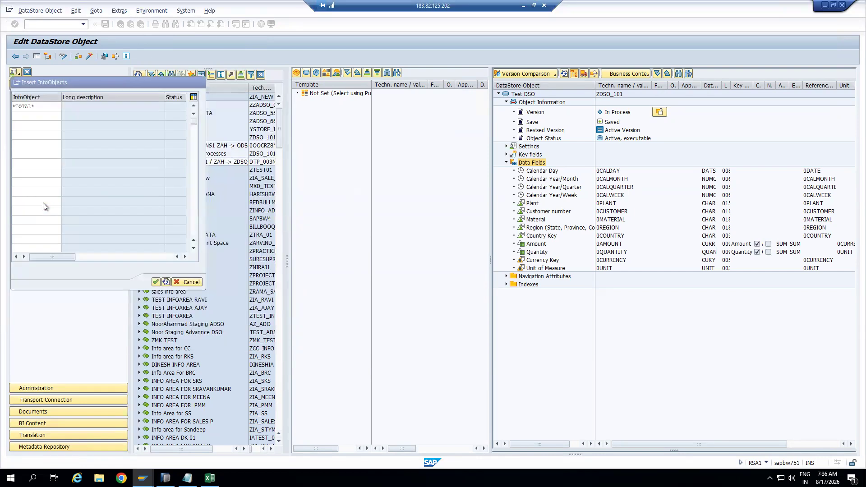
click(156, 282)
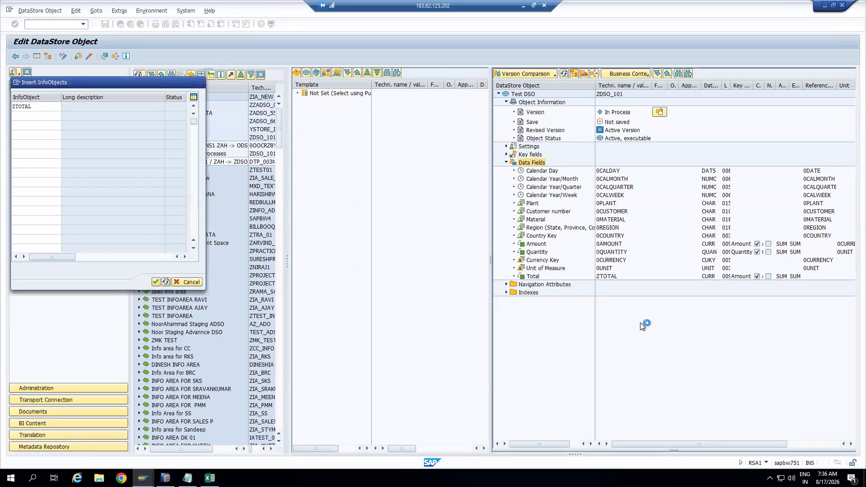
click(710, 276)
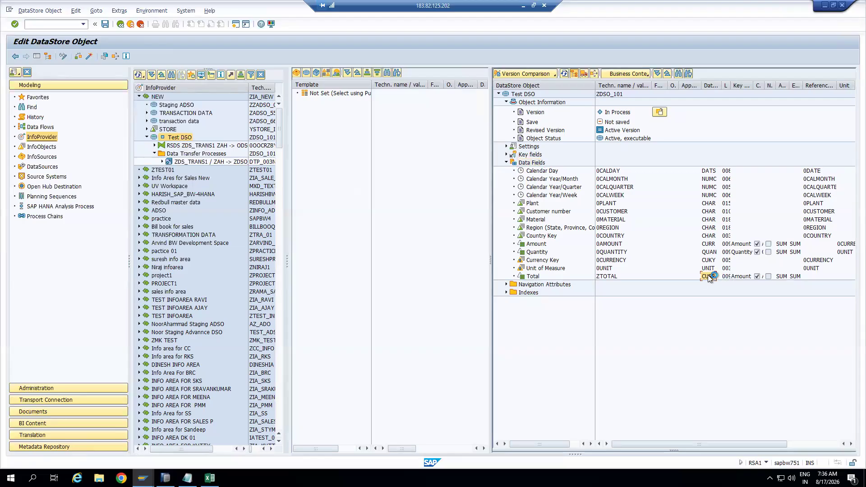
Compare the Amount and Total fields, then activate Test DSO and exit the editor
click(706, 245)
click(711, 276)
ctrl+click(708, 245)
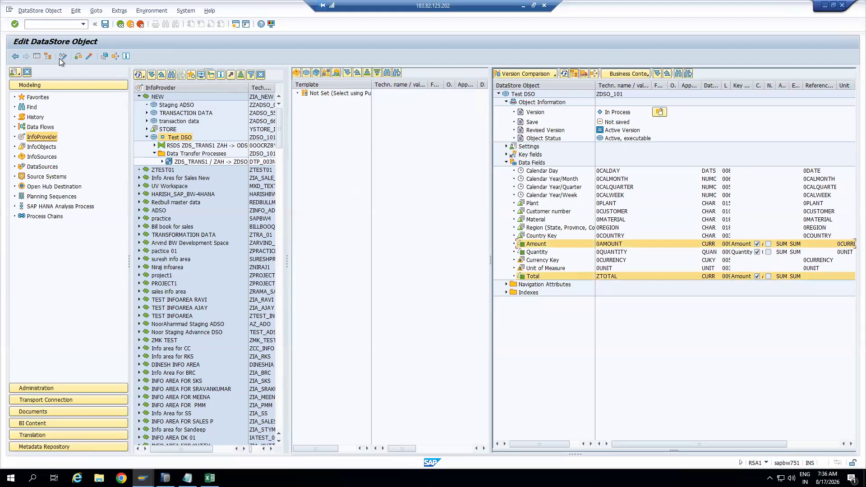
click(90, 58)
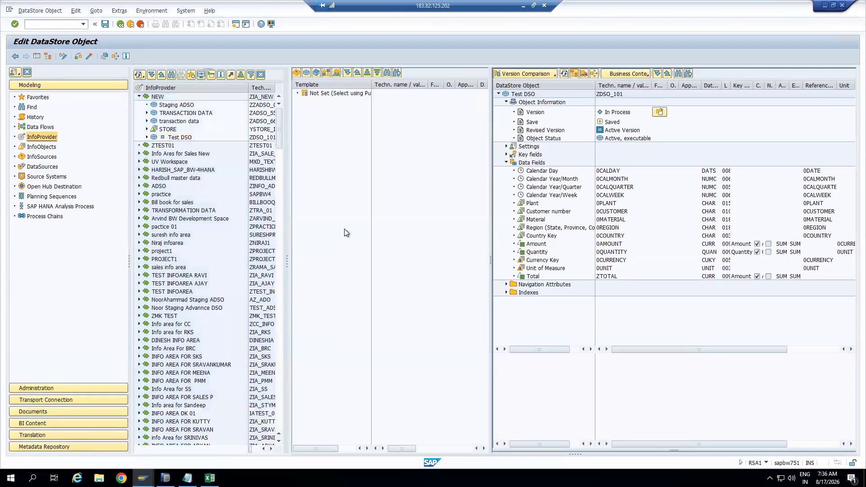
click(130, 24)
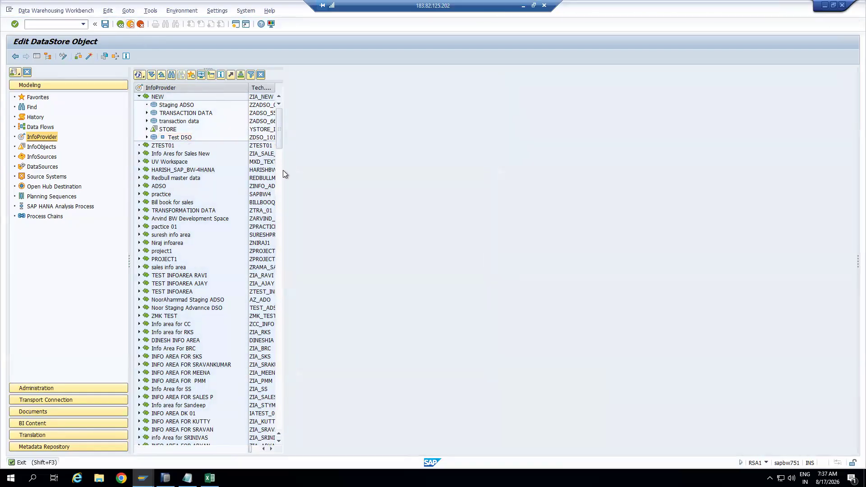
click(171, 139)
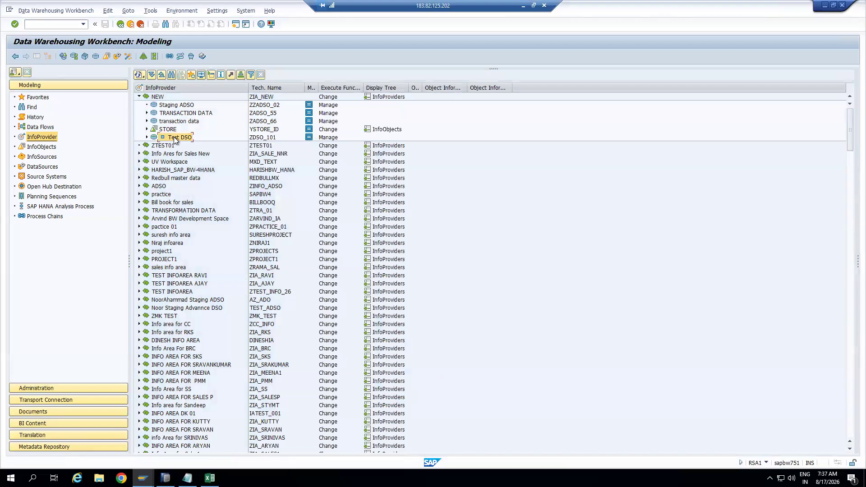
click(147, 137)
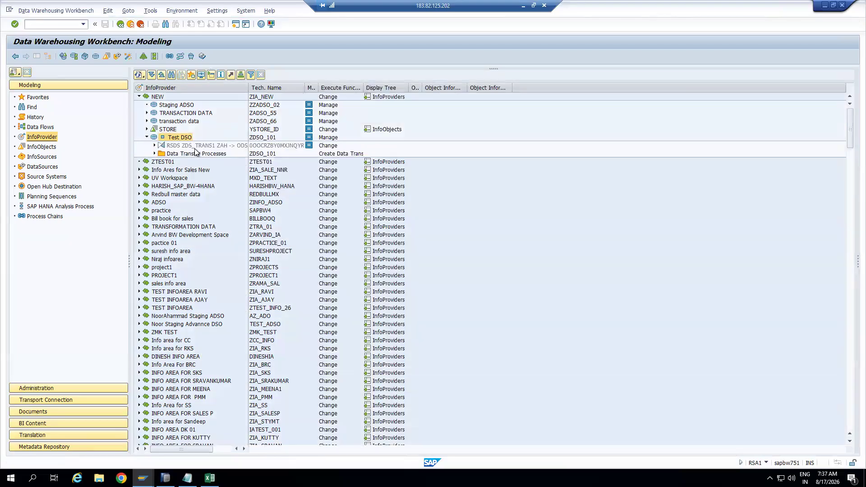
click(195, 146)
drag(247, 86, 323, 84)
click(339, 139)
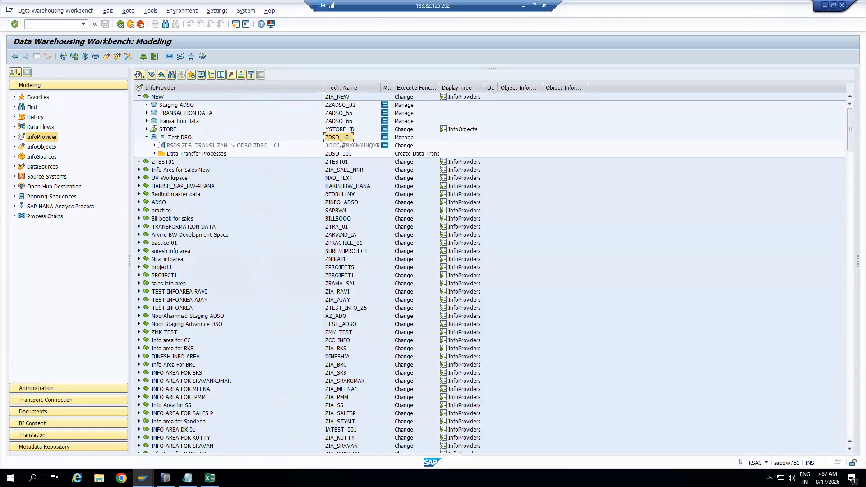
click(243, 146)
double_click(243, 145)
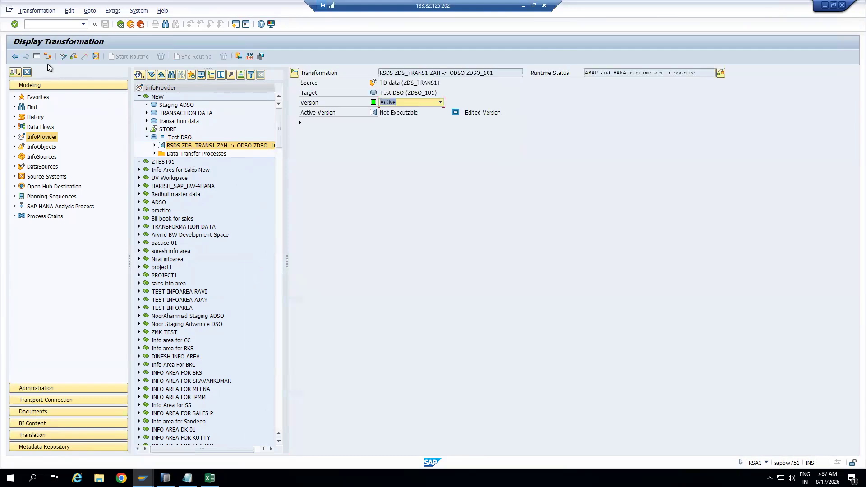
click(37, 56)
click(63, 58)
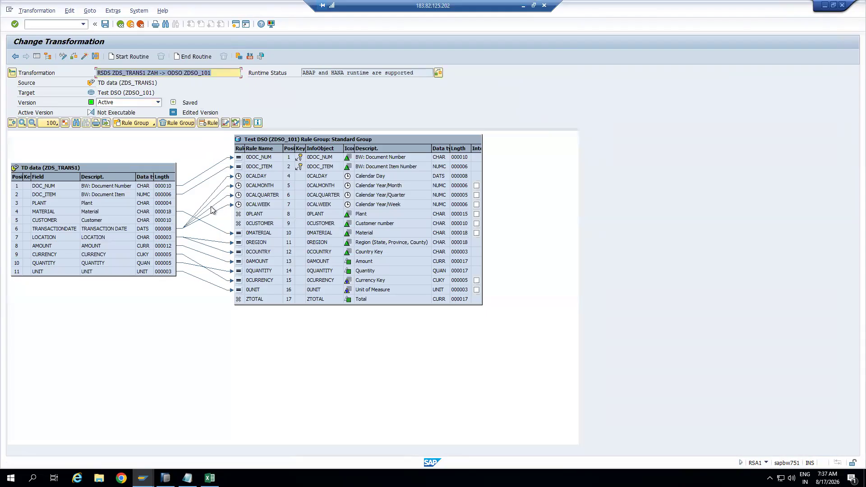
drag(138, 112, 97, 113)
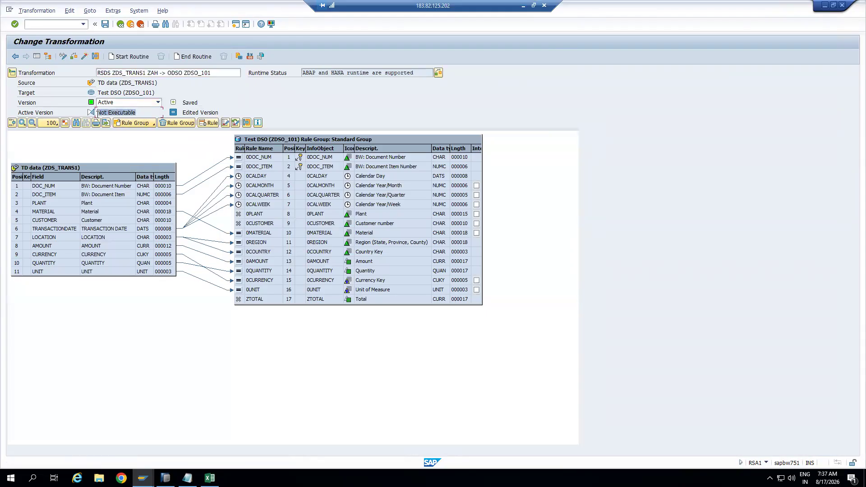
click(255, 302)
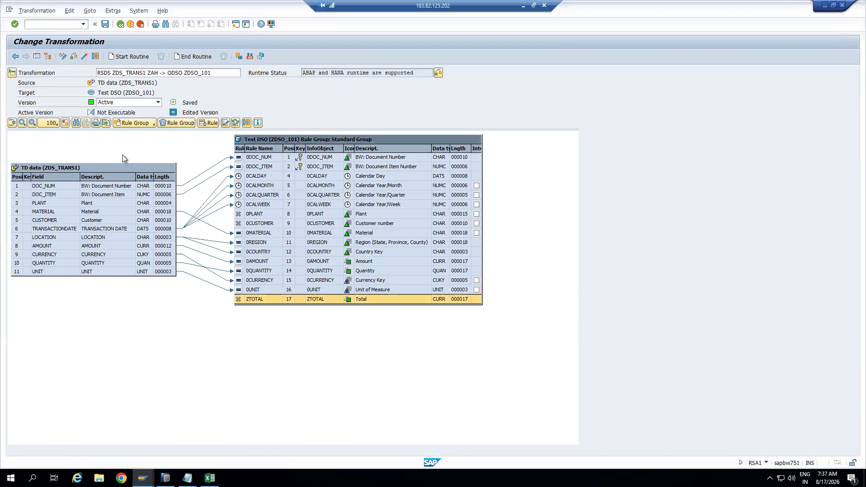
click(169, 205)
drag(171, 207, 245, 213)
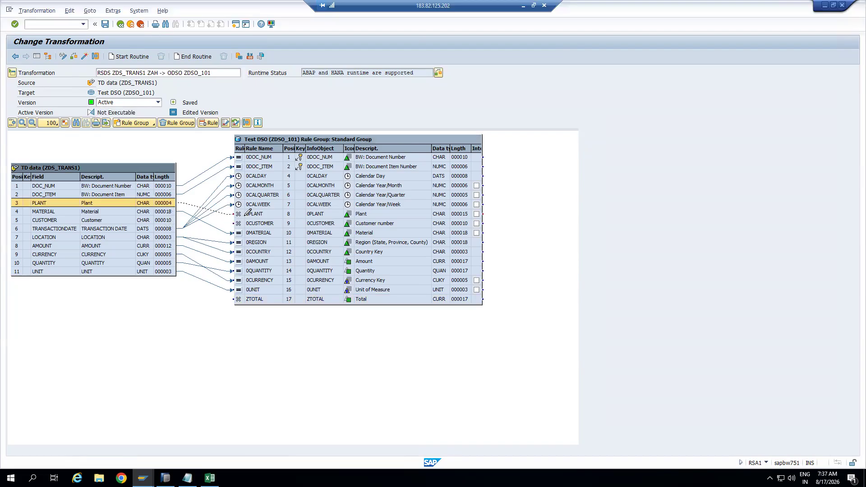
click(168, 212)
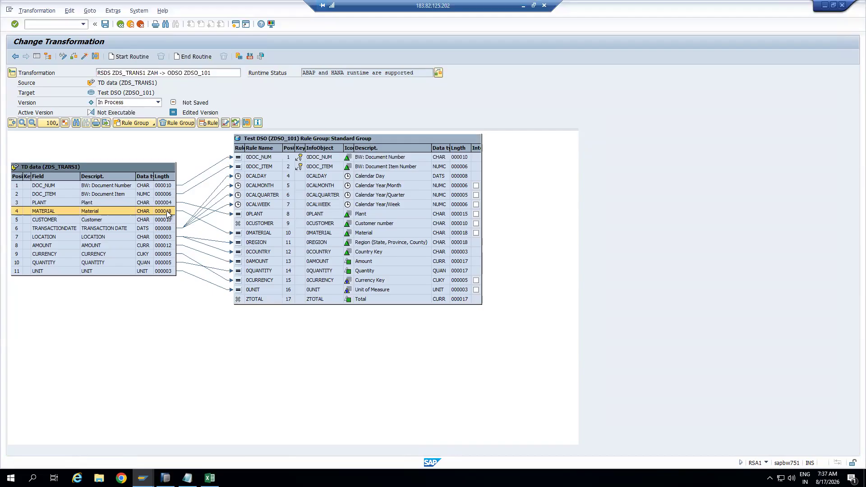
drag(169, 221, 250, 239)
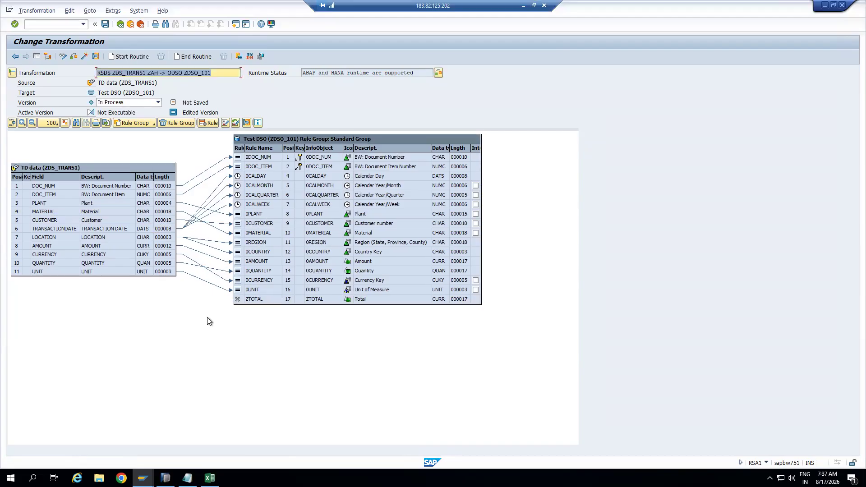
click(236, 301)
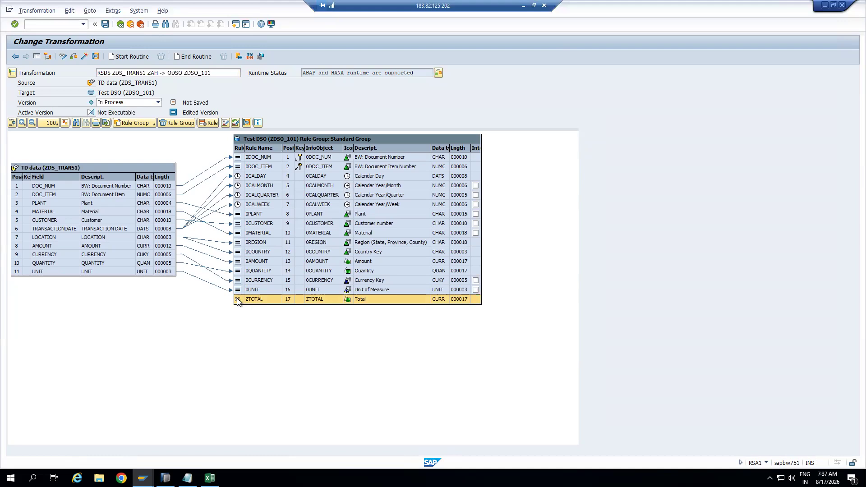
Change the ZTOTAL rule type to Formula in its Rule Details
click(237, 300)
click(221, 147)
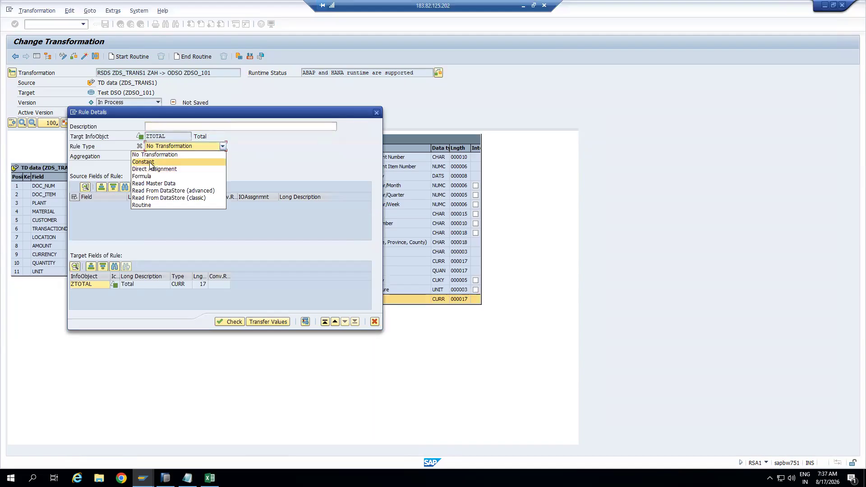
click(151, 164)
click(222, 147)
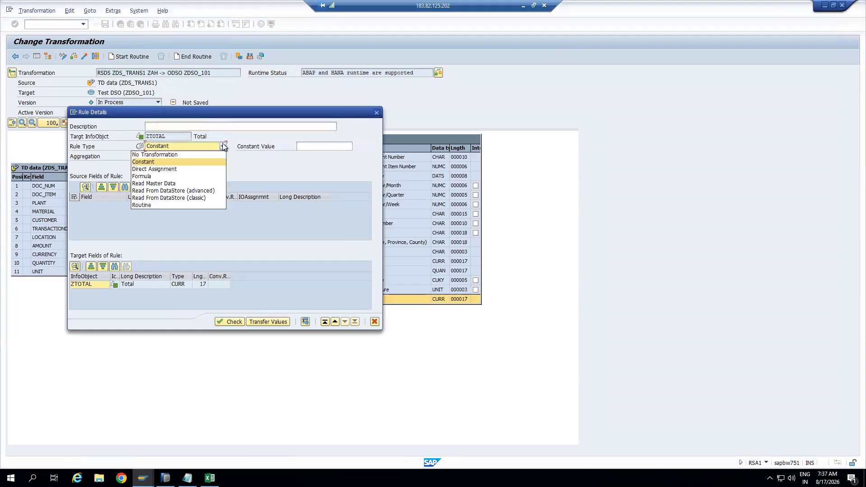
click(151, 176)
click(136, 176)
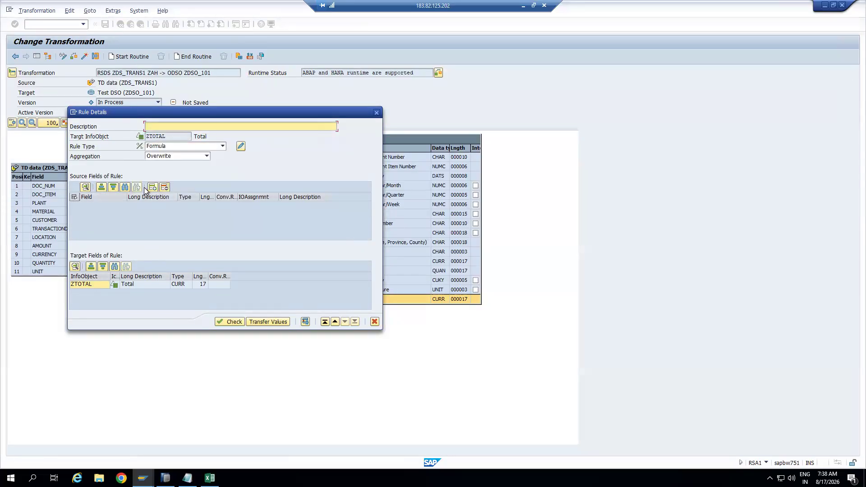
Add AMOUNT and QUANTITY as source fields and bring up the ZTOTAL formula editor
click(152, 187)
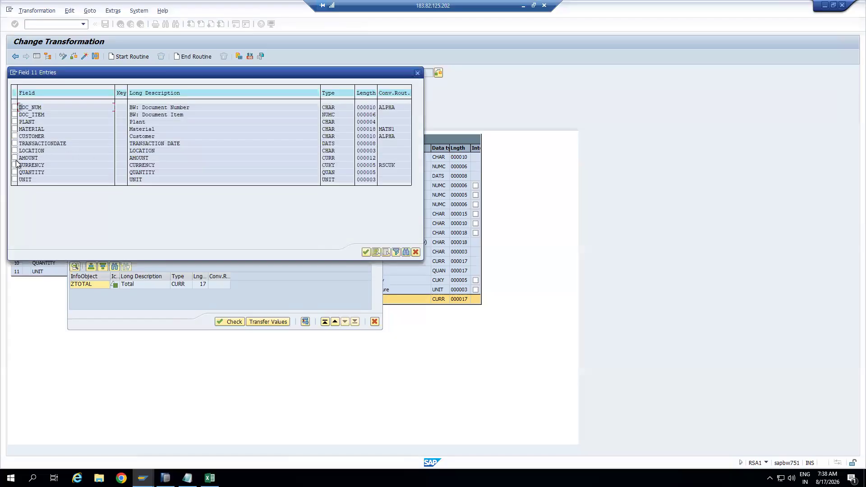
click(15, 157)
click(14, 172)
click(365, 252)
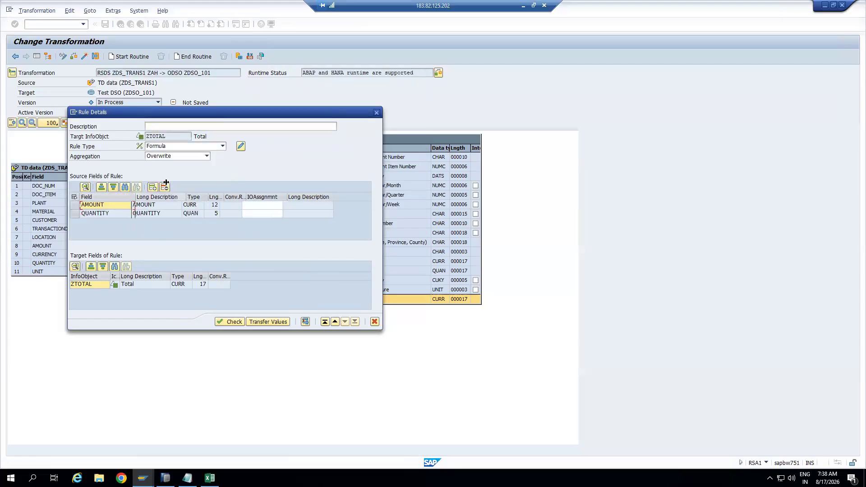
drag(220, 114, 621, 107)
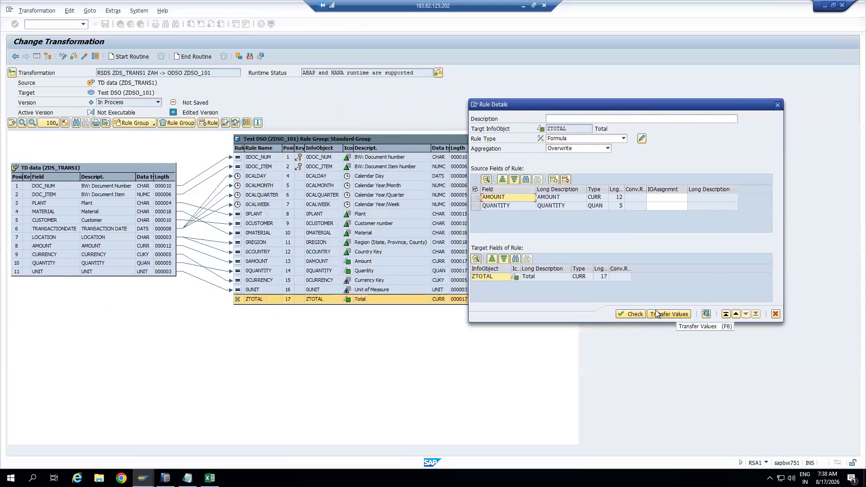
click(641, 139)
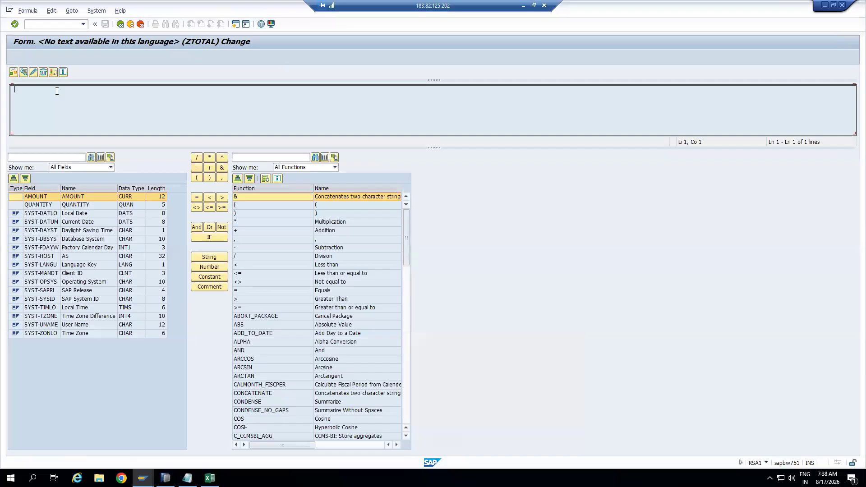
Build the formula AMOUNT * QUANTITY, check its syntax, and apply it to the rule
click(40, 198)
click(210, 157)
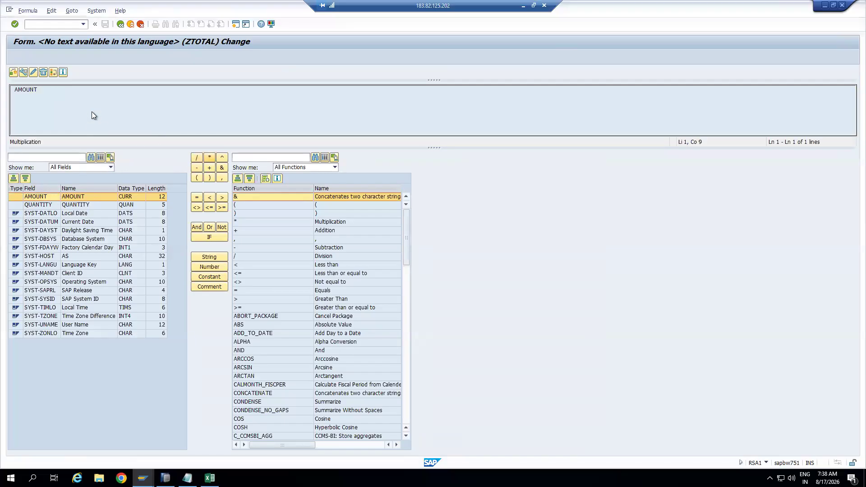
double_click(45, 205)
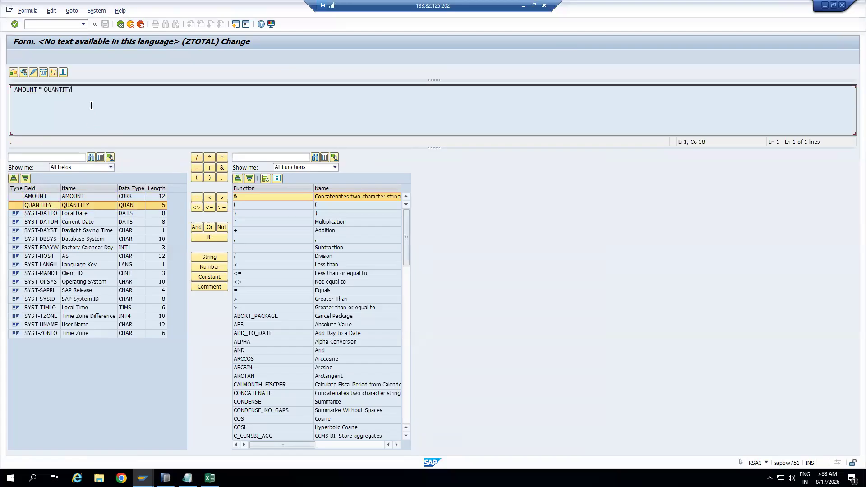
click(21, 73)
click(120, 26)
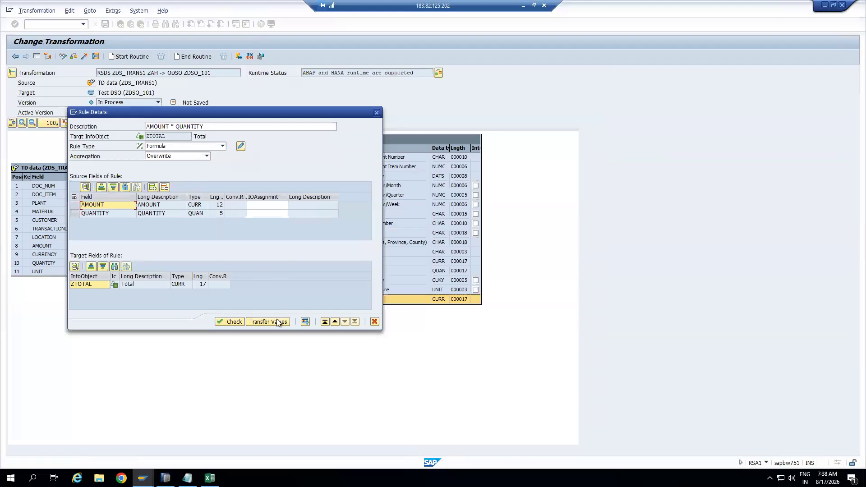
click(268, 322)
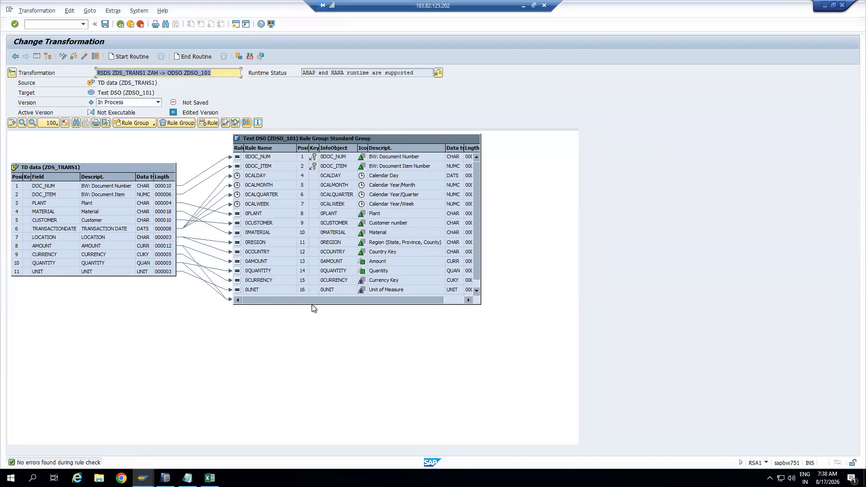
Show the ZTOTAL formula rule's links to its AMOUNT and QUANTITY sources, then go to Notepad
drag(311, 305, 306, 331)
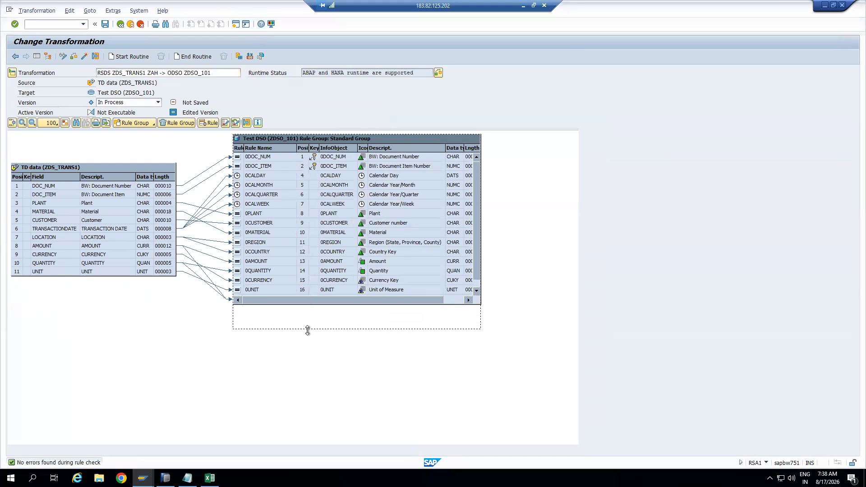
click(239, 301)
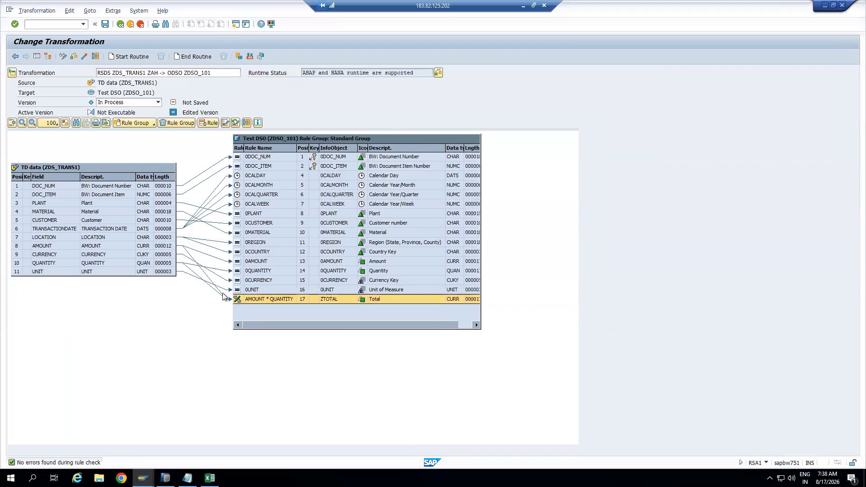
click(226, 123)
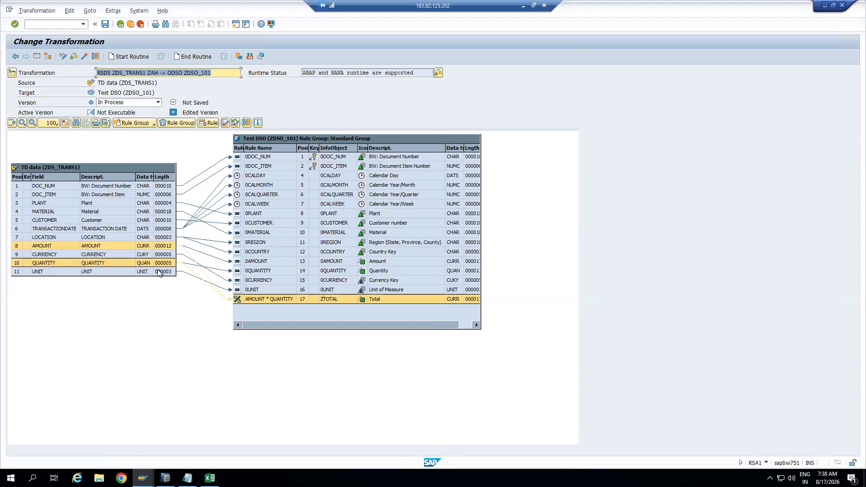
click(119, 289)
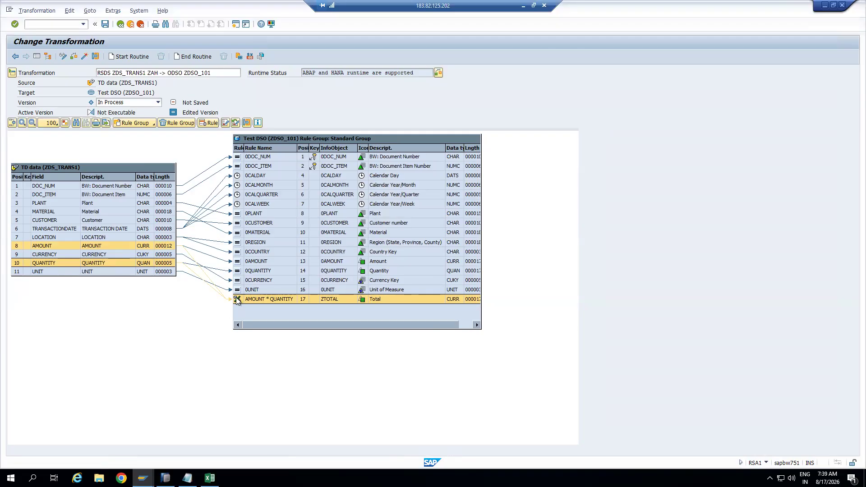
click(187, 478)
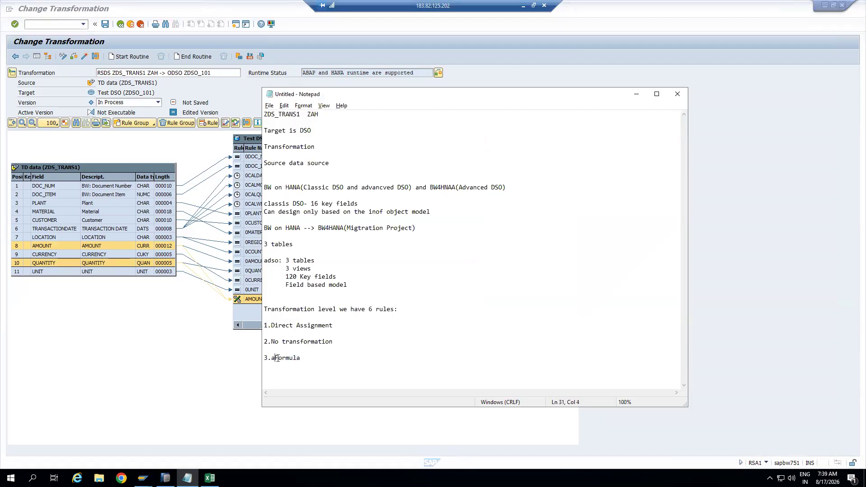
Correct the third note line to read '3.Formula' and start a new line
key(BackSpace)
key(BackSpace)
text(F)
key(Return)
key(Return)
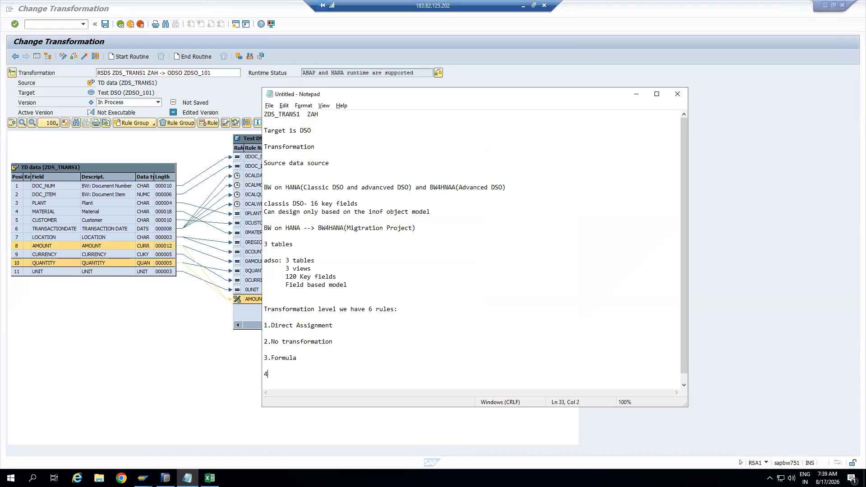
Check the ZDS_TRANS1 to ZDSO_101 transformation for errors and exit to the workbench
click(223, 309)
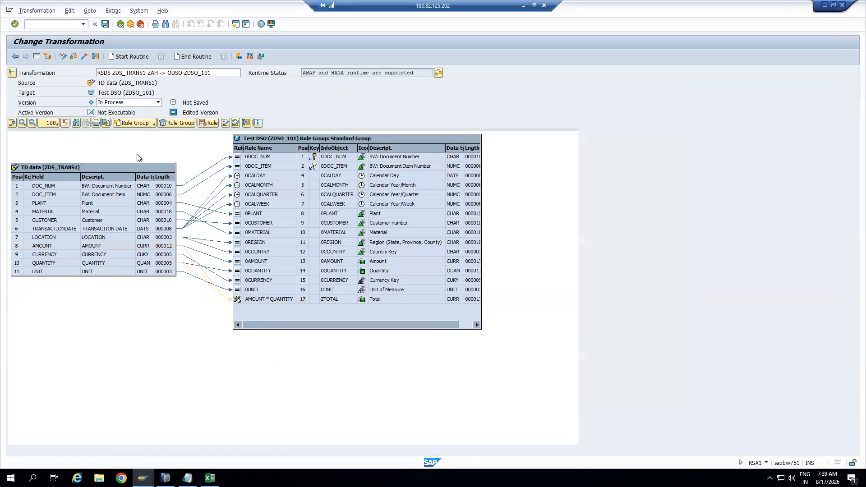
click(85, 57)
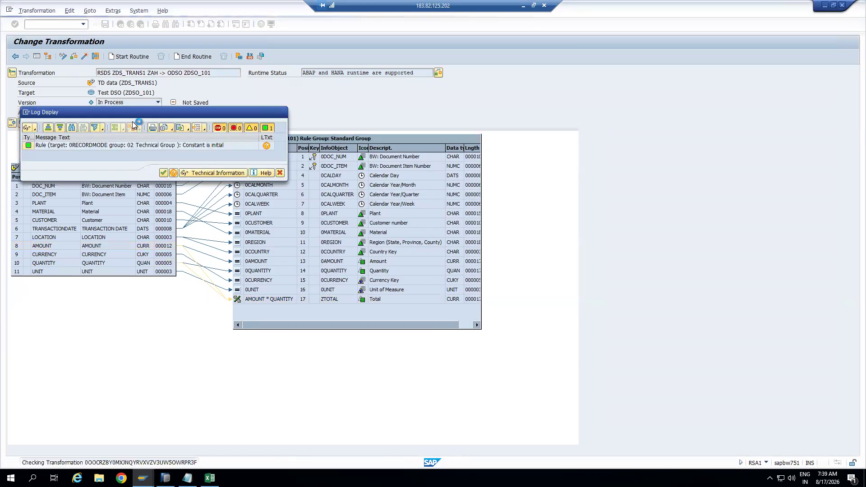
drag(129, 113, 134, 159)
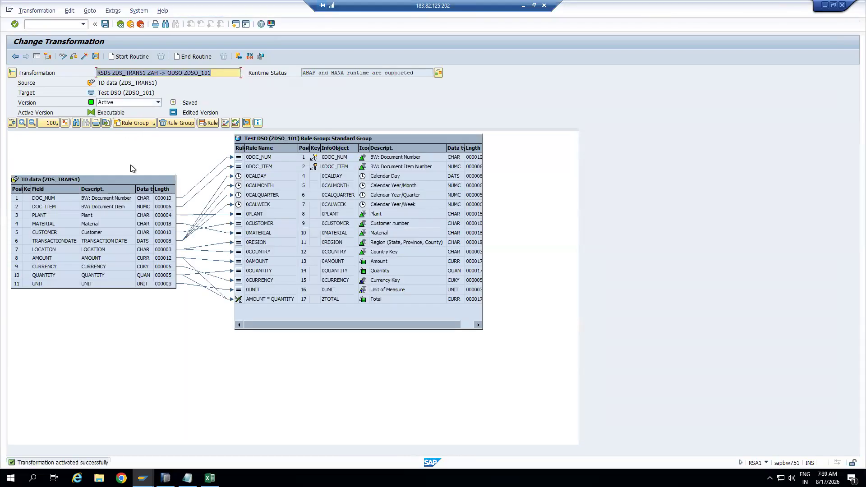
click(130, 24)
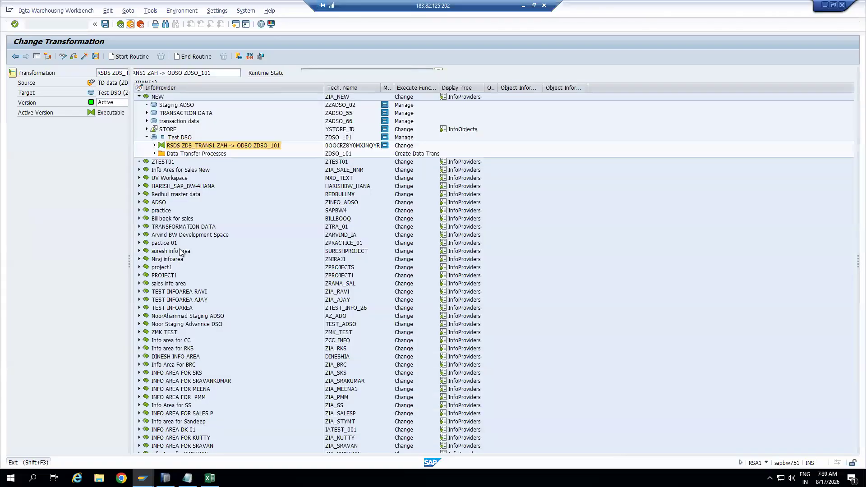
Execute the DTP into ZDSO_101 and review the request details showing 6 records loaded
click(154, 154)
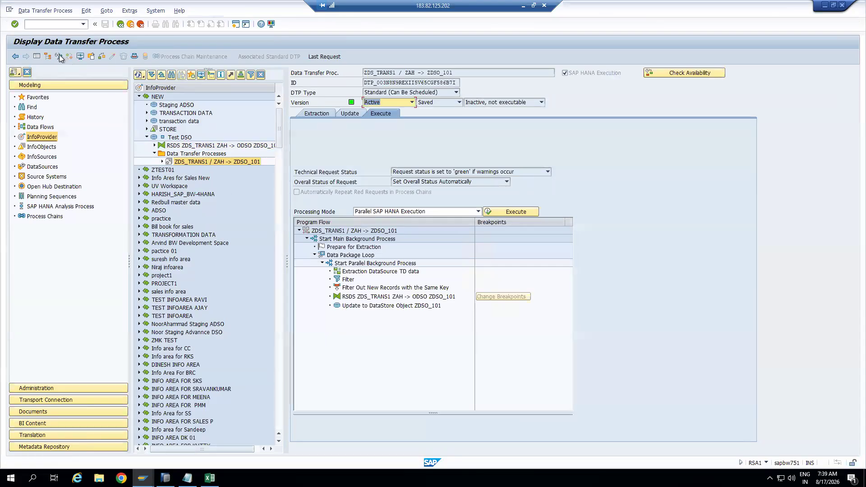
click(60, 57)
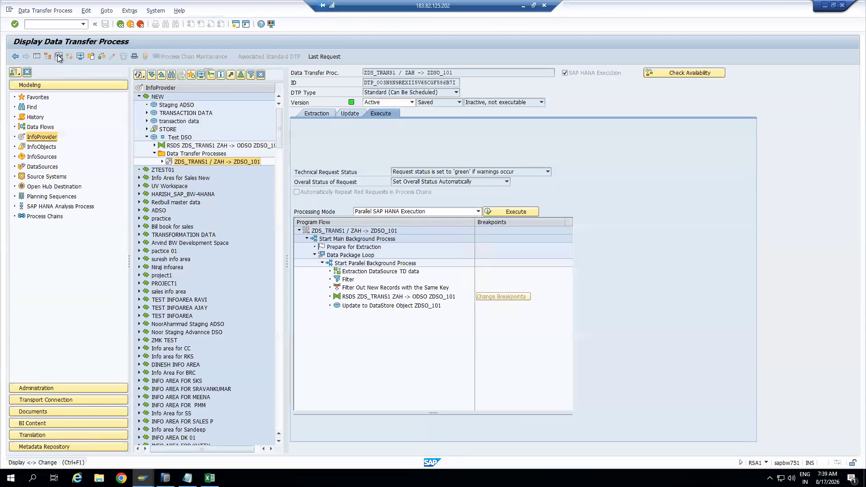
click(112, 57)
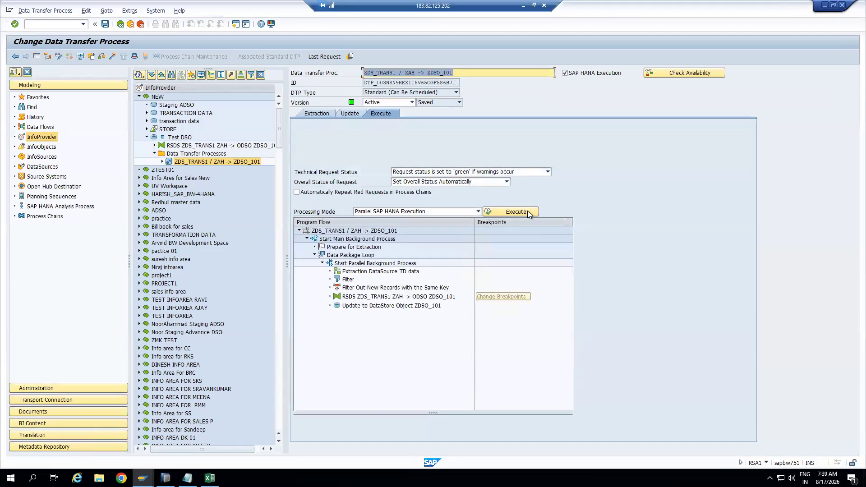
click(527, 210)
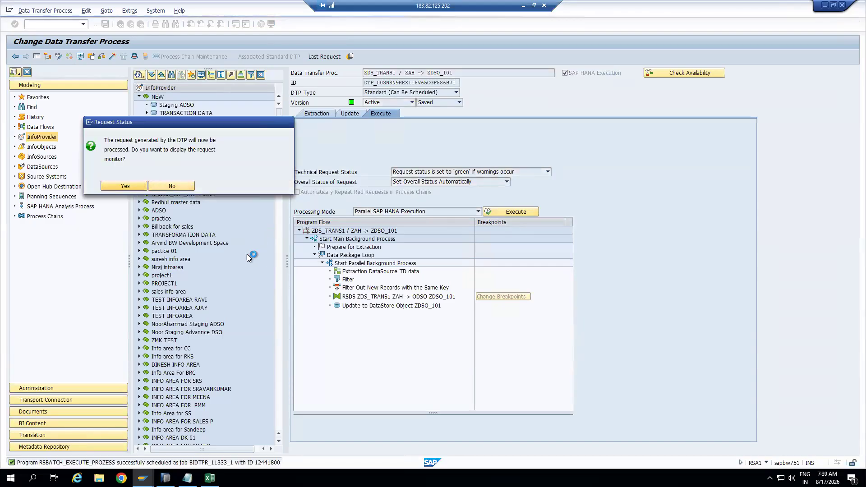
key(Return)
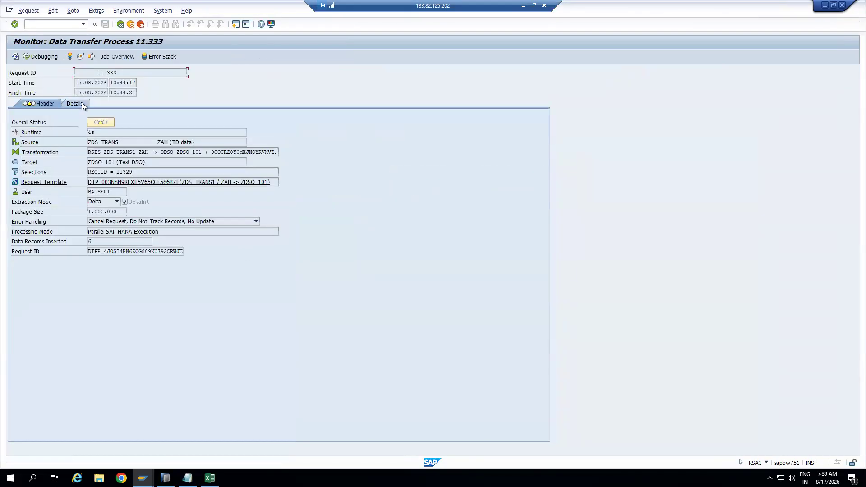
click(78, 103)
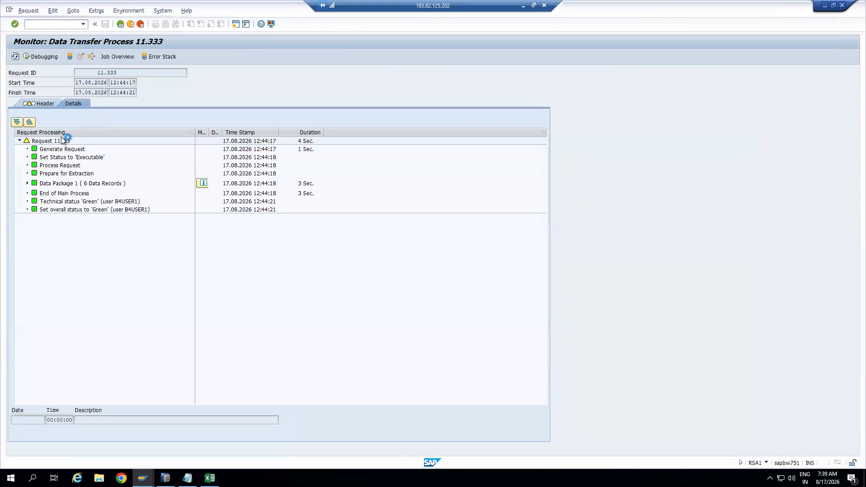
click(27, 184)
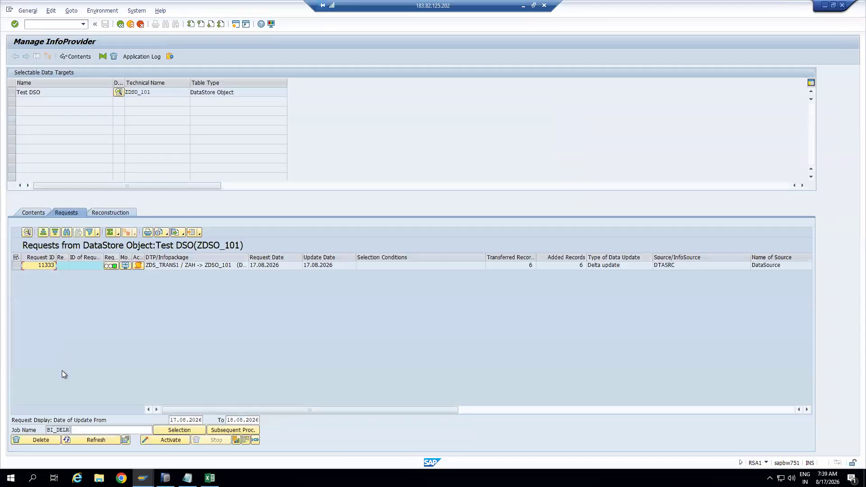
Display the DSO's new data table and move the Total column after Quantity
click(29, 213)
click(98, 421)
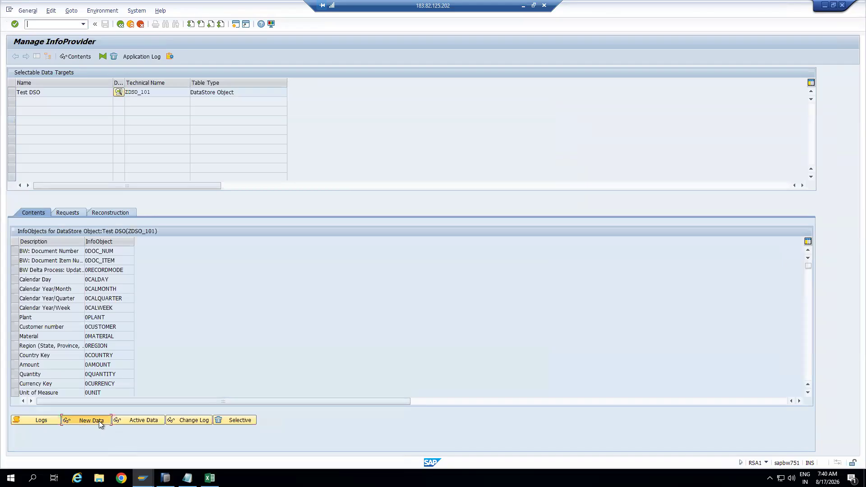
click(16, 58)
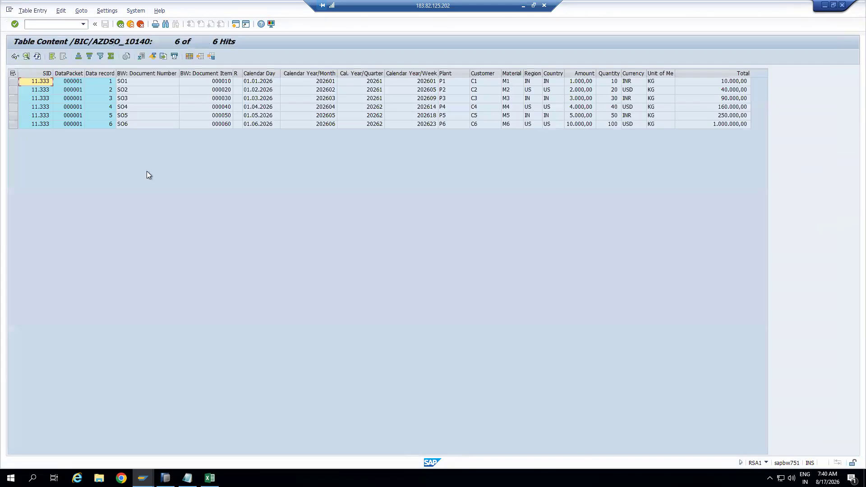
click(729, 75)
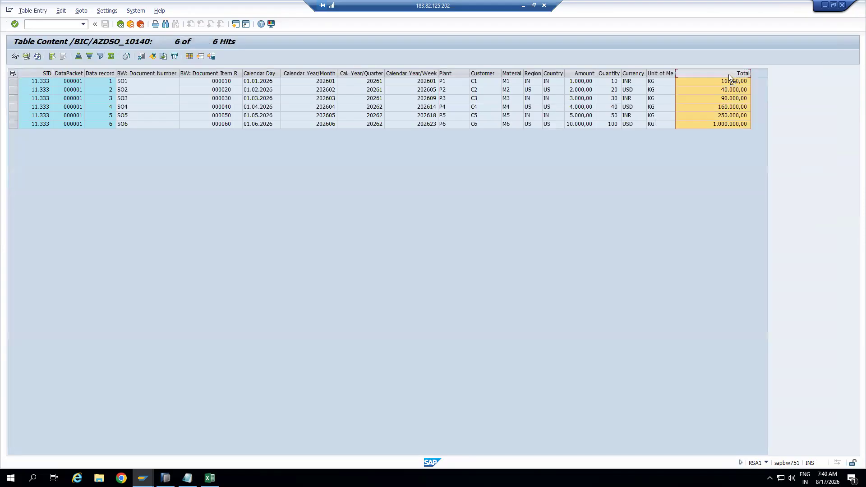
drag(682, 77, 634, 85)
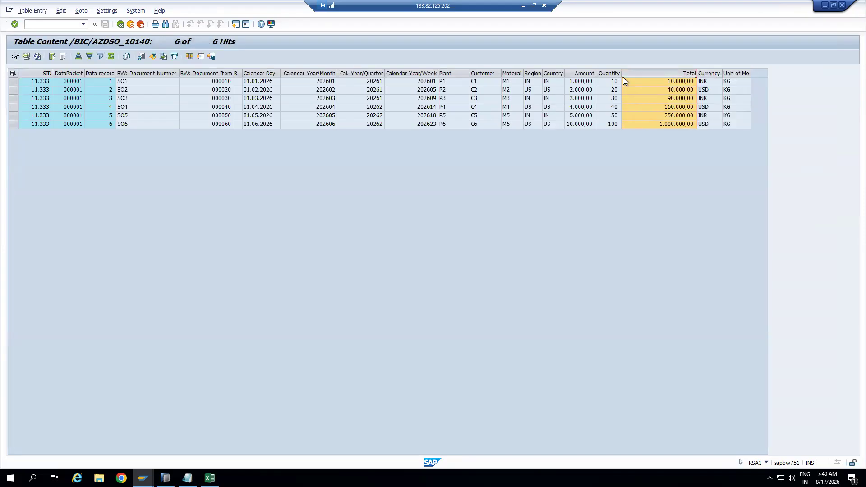
Compare the Amount and Total values in rows 1 and 2
click(581, 83)
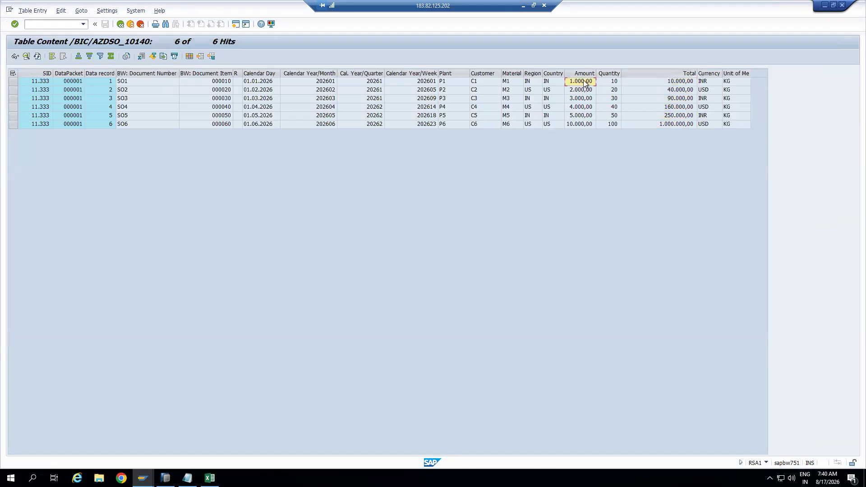
click(685, 83)
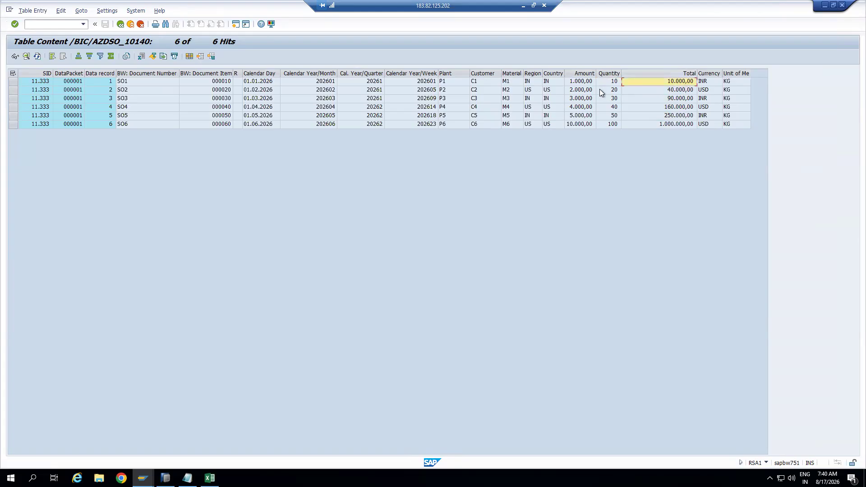
click(585, 92)
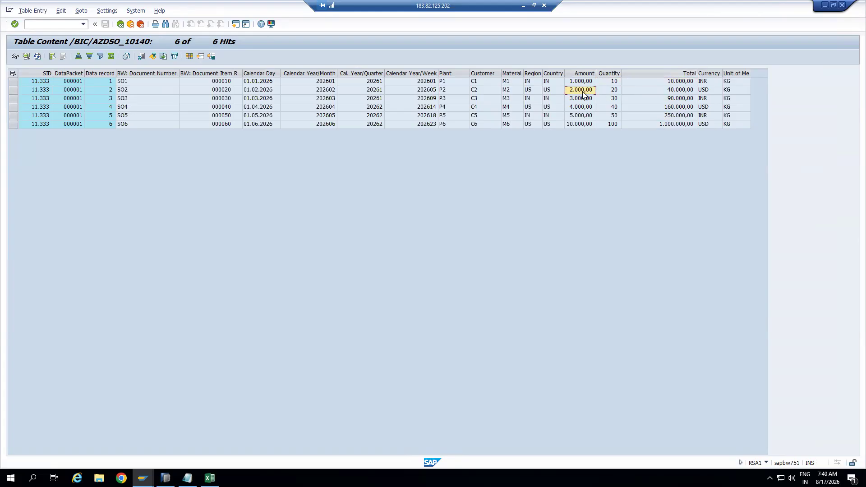
click(672, 91)
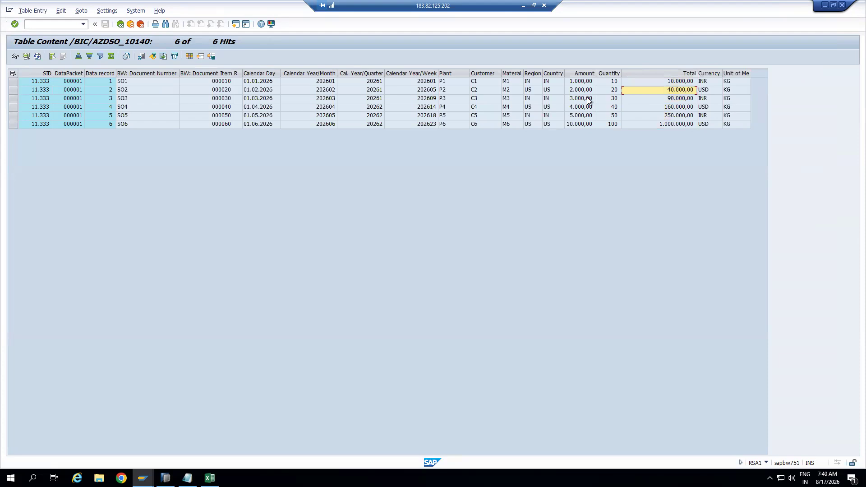
click(674, 73)
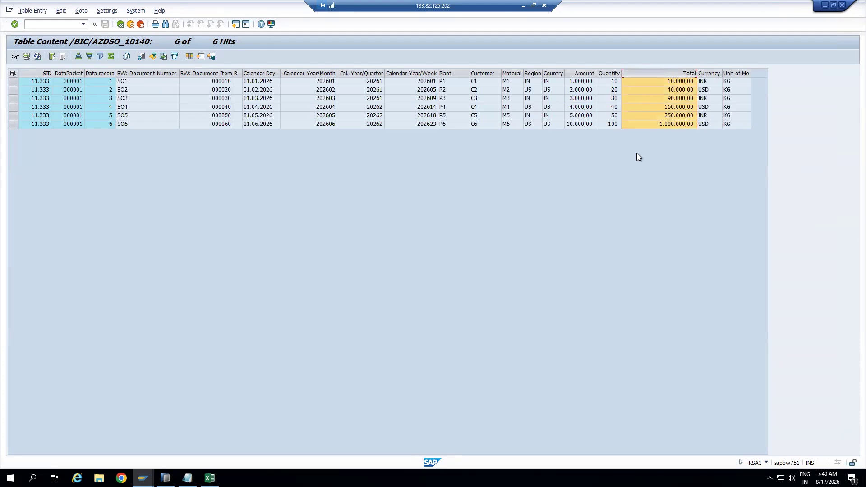
Launch Calculator with Win+R 'calc' and enter 1000 *
key(super+r)
text(calc)
key(Return)
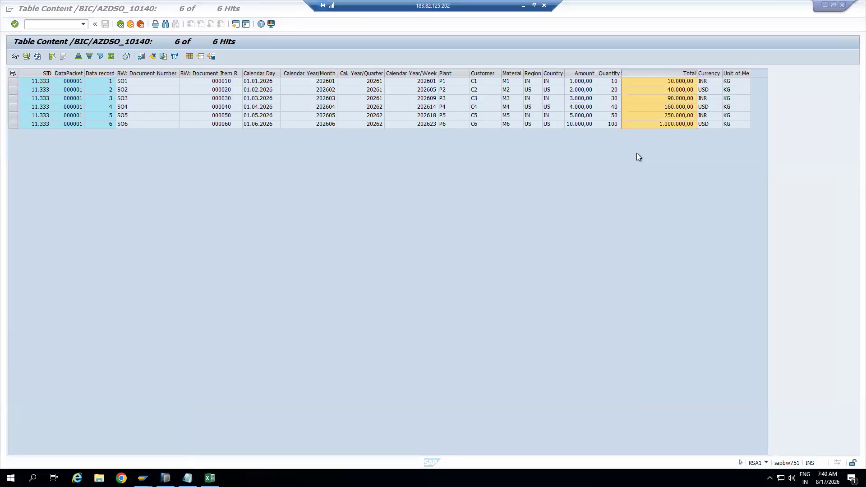
text(1000 *)
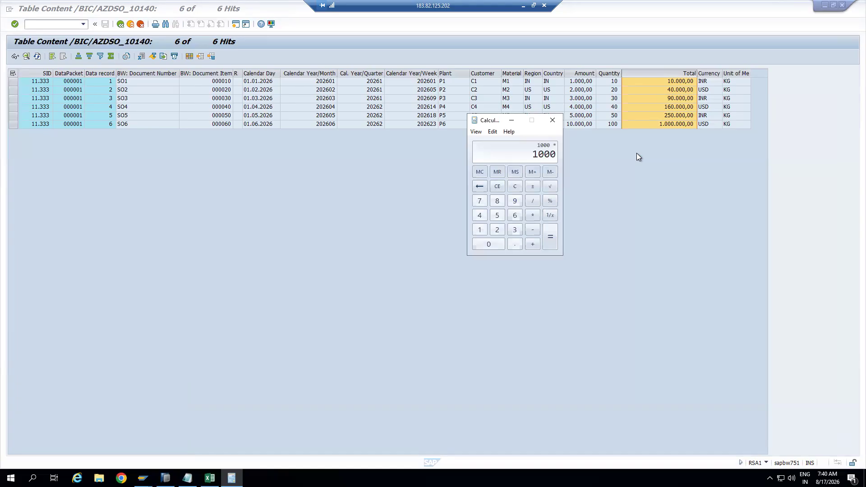
Finish computing 1000 × 10 = 10000 for the first row
click(479, 229)
click(487, 244)
click(548, 238)
drag(478, 120, 453, 149)
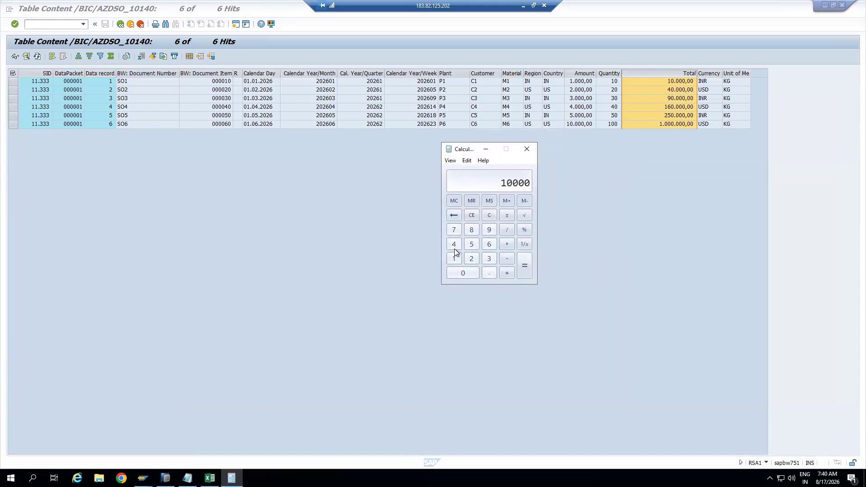
Clear and compute 2000 × 20 = 40000 for the second row
click(471, 216)
click(469, 258)
click(468, 274)
click(468, 274)
click(467, 274)
click(506, 244)
click(471, 258)
click(466, 273)
click(524, 266)
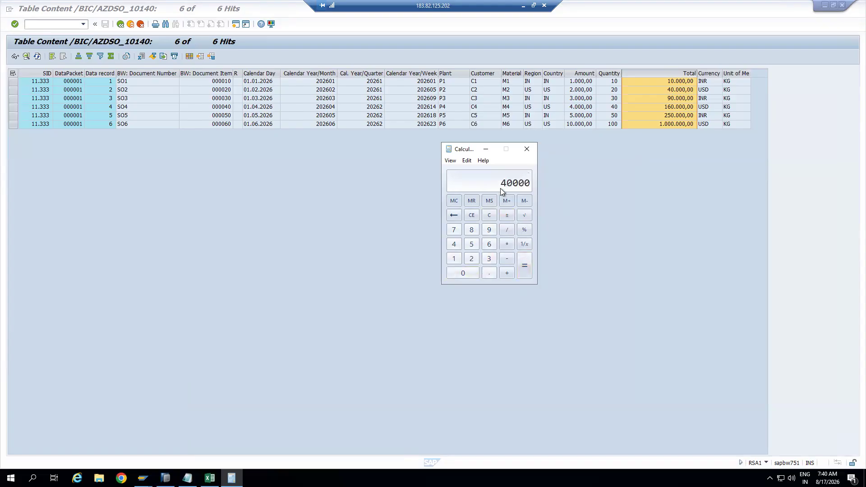
Compute 3000 × 30 = 90000 for the third row, then close Calculator
click(472, 216)
click(469, 272)
click(469, 272)
click(469, 272)
click(508, 243)
click(491, 260)
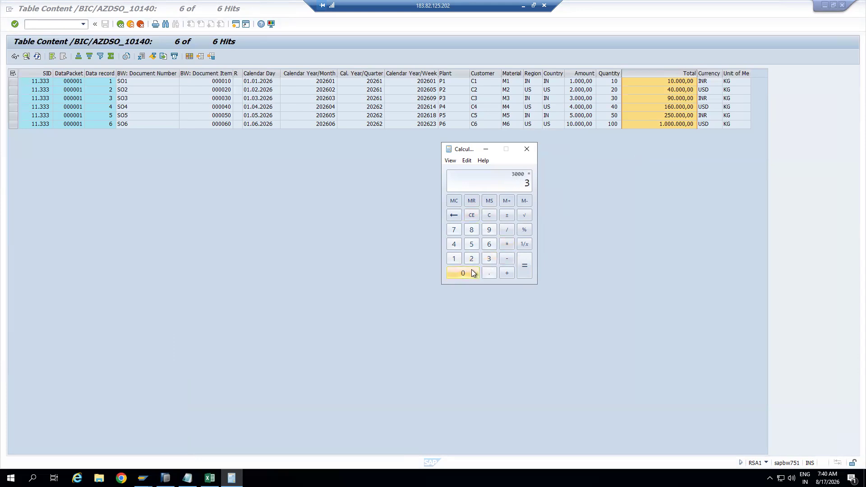
click(525, 269)
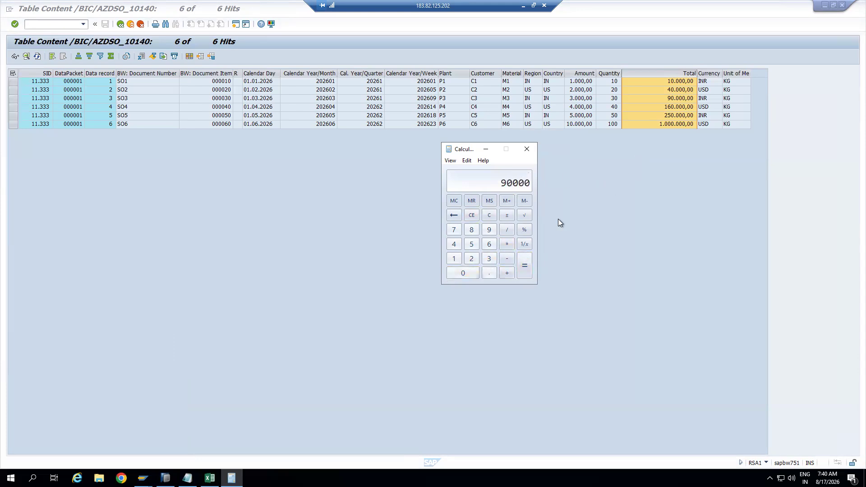
click(526, 149)
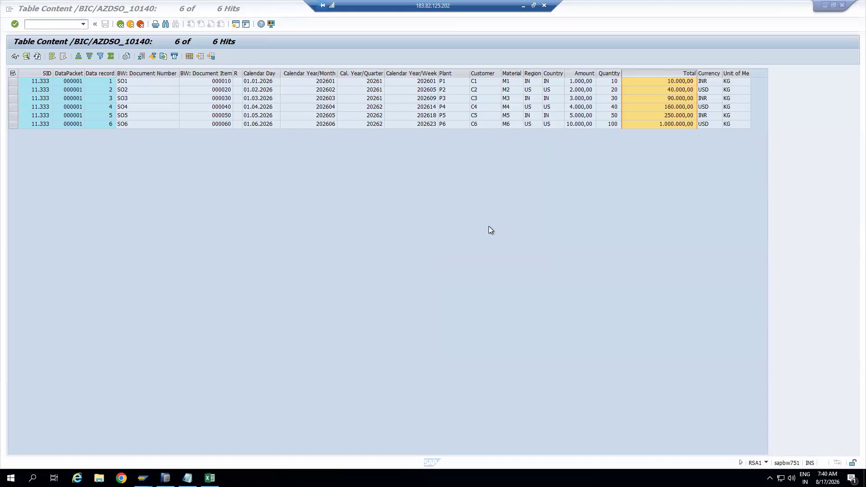
Go back through the table, monitor and DTP screens to the RSA1 modeling tree
click(431, 75)
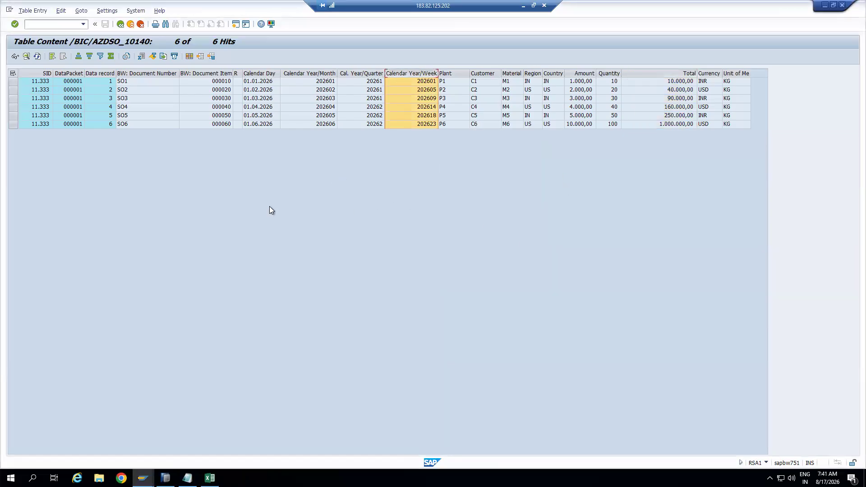
click(130, 25)
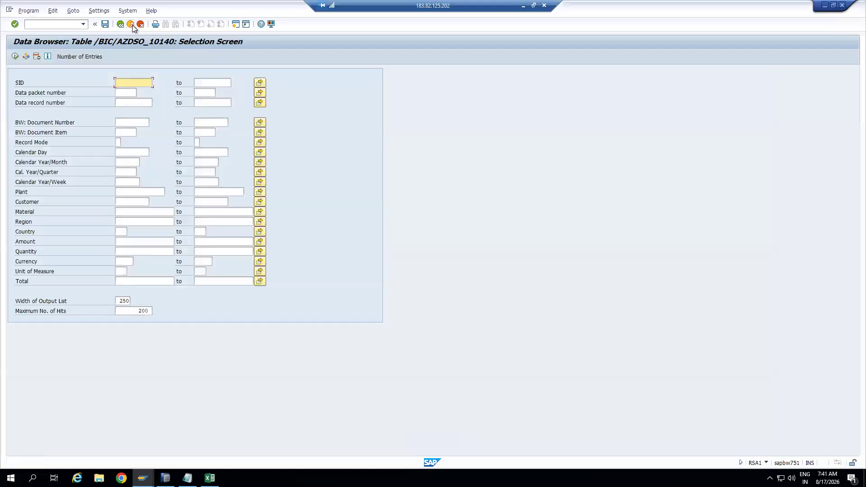
click(130, 25)
click(132, 25)
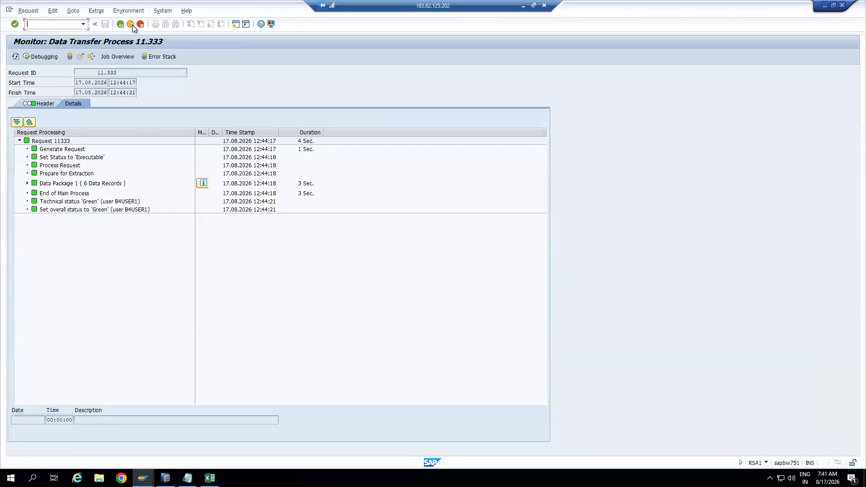
click(131, 24)
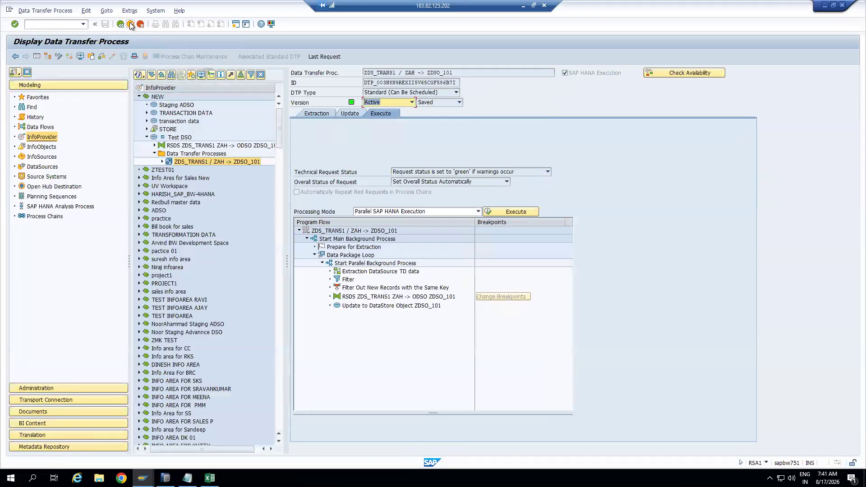
click(131, 25)
Delete all data from Test DSO ZDSO_101 and close the deletion log
click(177, 139)
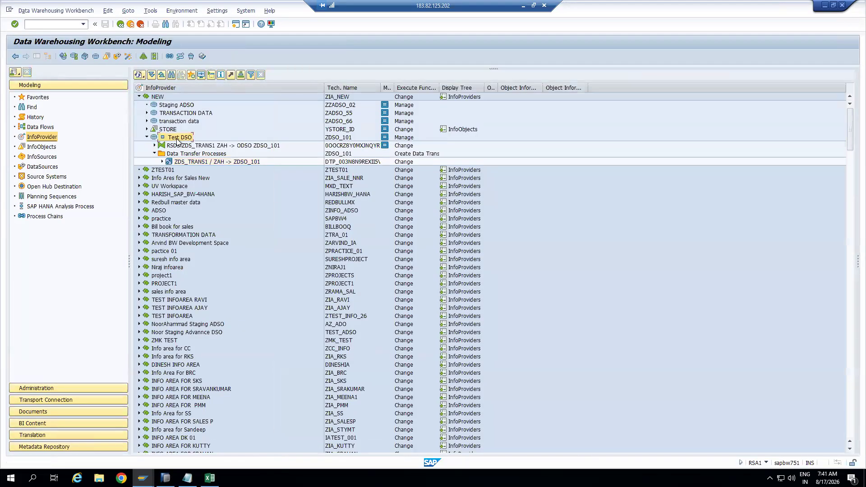
right_click(178, 139)
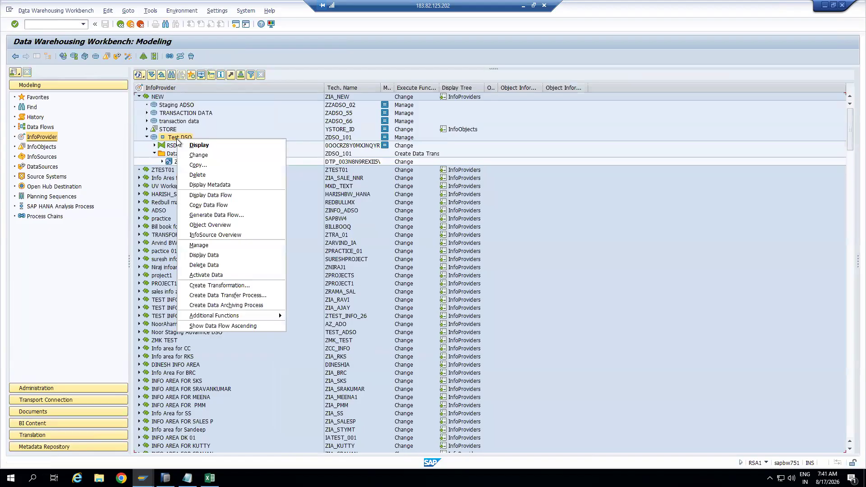
click(212, 264)
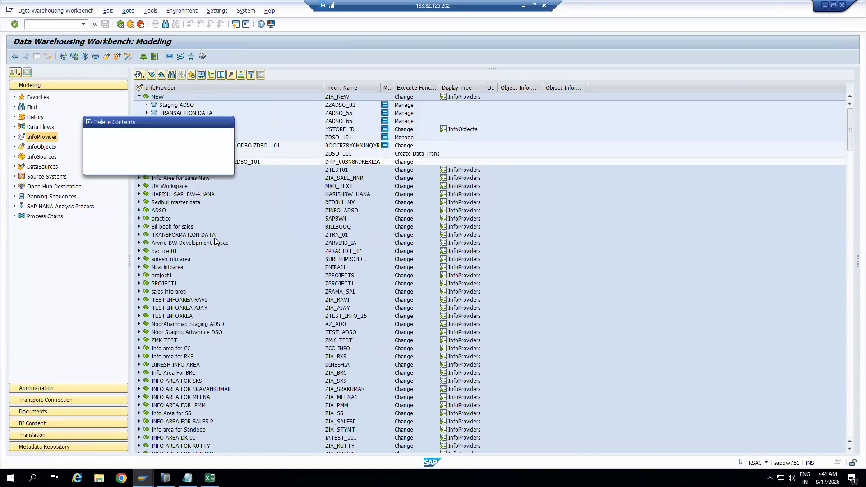
click(121, 167)
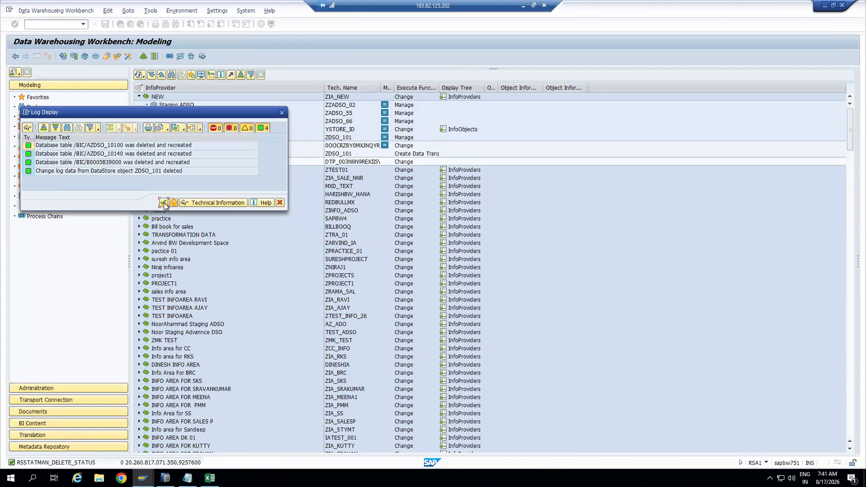
click(164, 202)
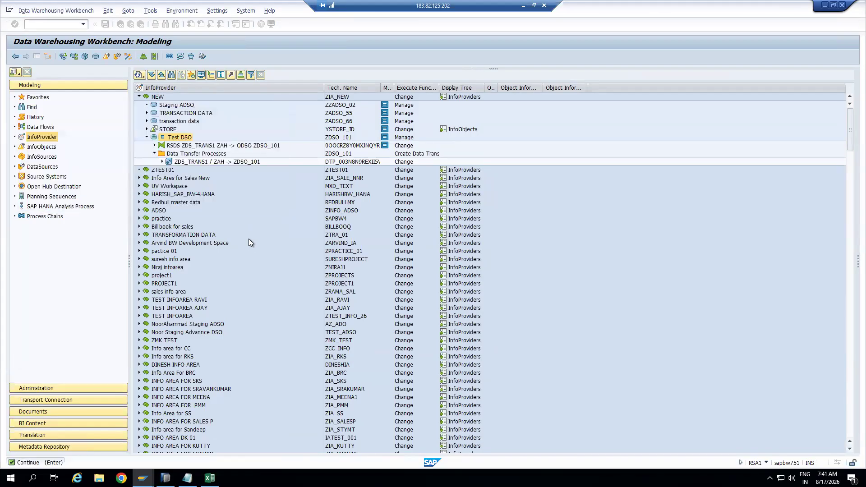
right_click(182, 139)
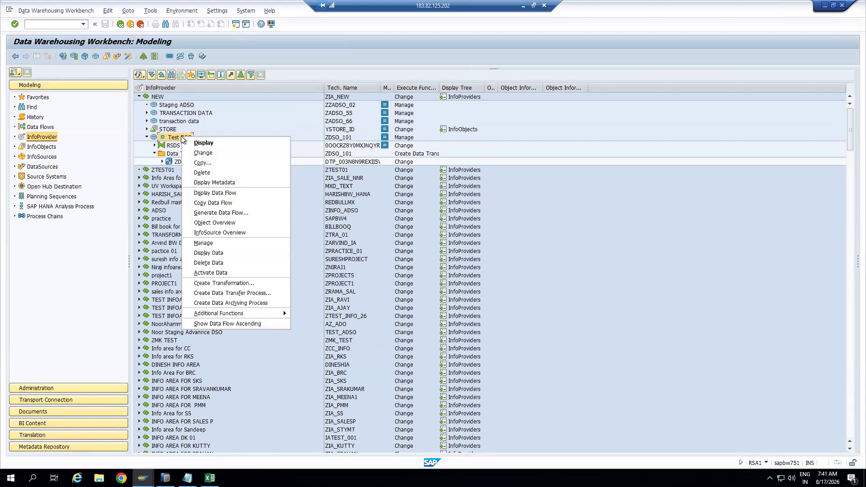
Open the ZDS_TRANS1 to ZDSO_101 transformation in change mode and inspect the MATERIAL and 0PLANT rules
click(304, 222)
double_click(210, 146)
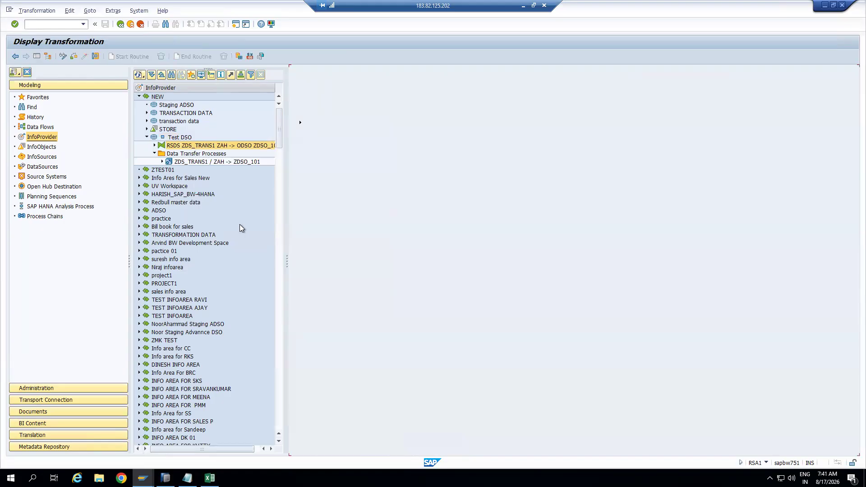
click(63, 57)
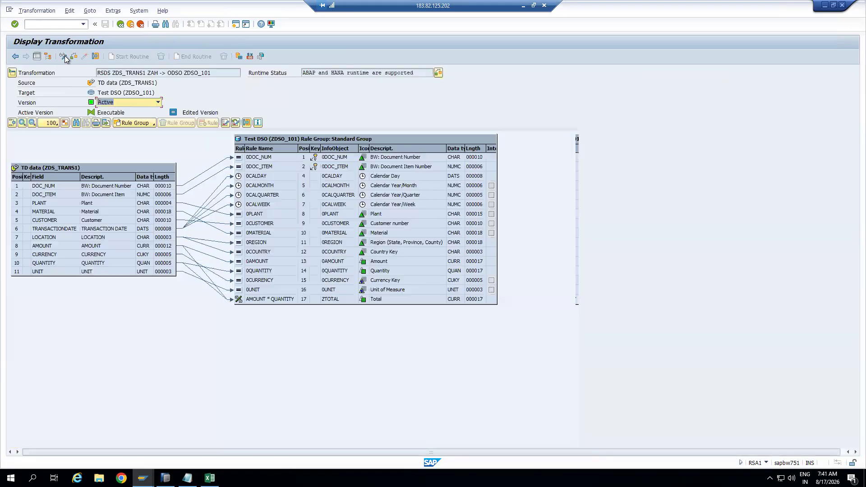
click(65, 57)
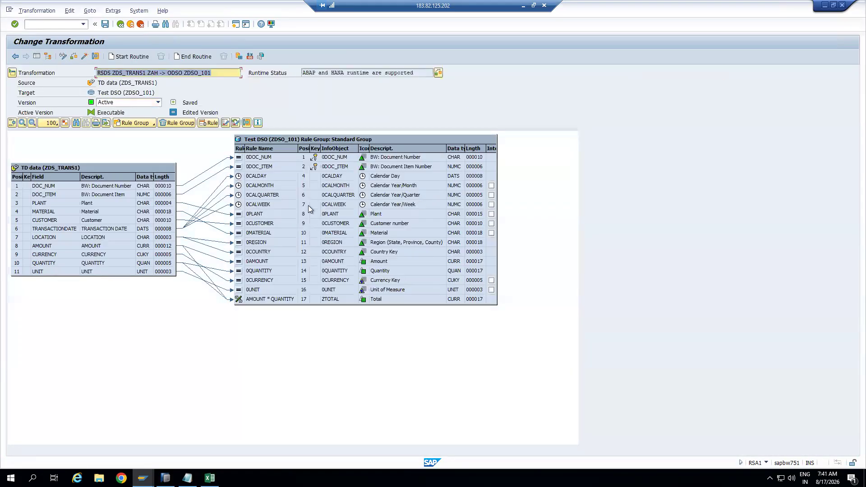
click(161, 212)
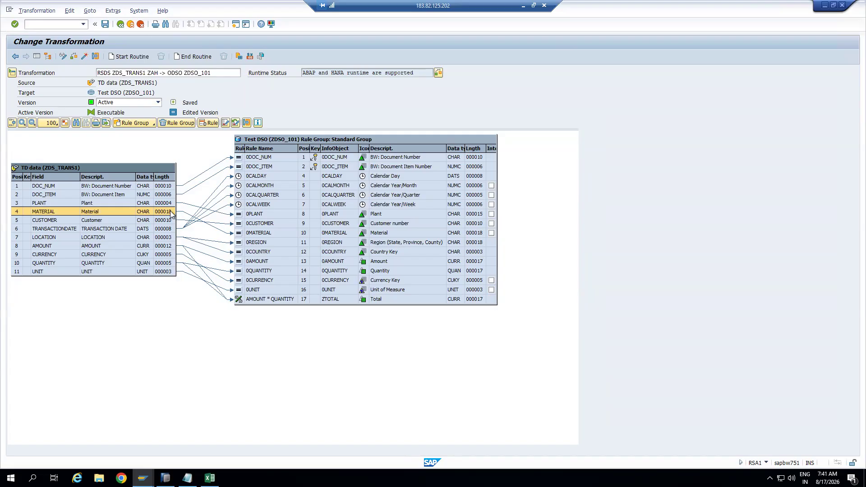
click(262, 214)
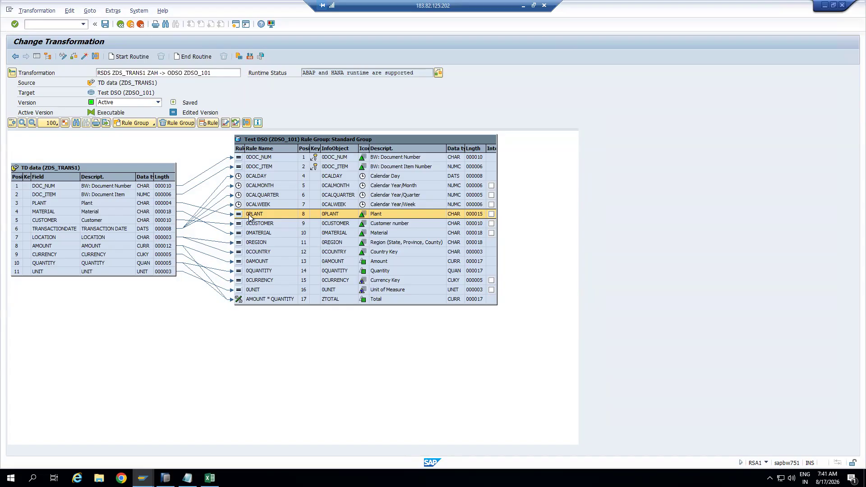
Check the DOC_ITEM to 0PLANT rule details, then run a transaction command in SAP GUI
click(166, 197)
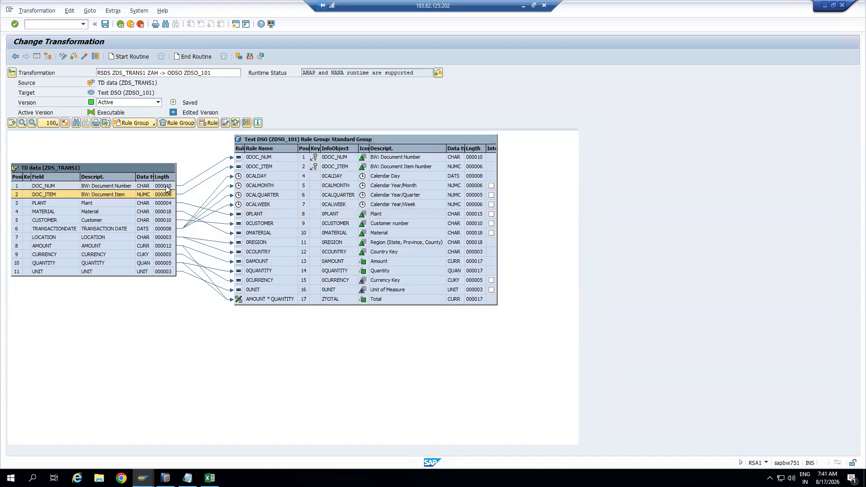
click(259, 215)
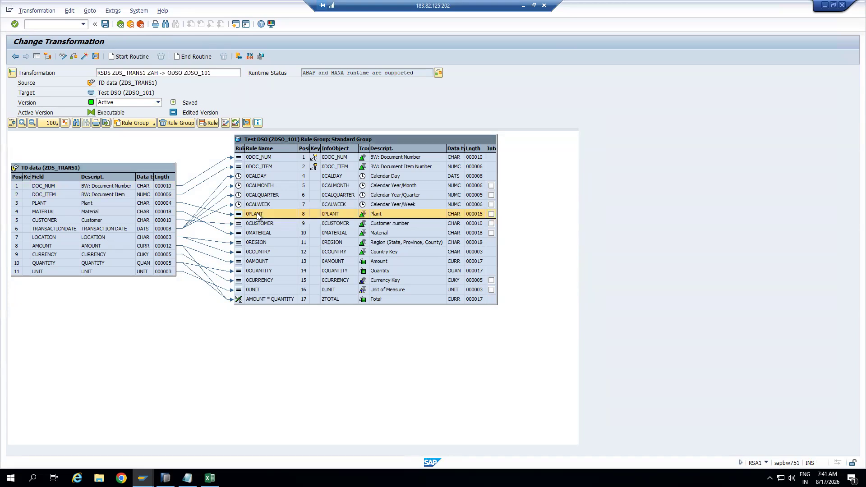
double_click(256, 212)
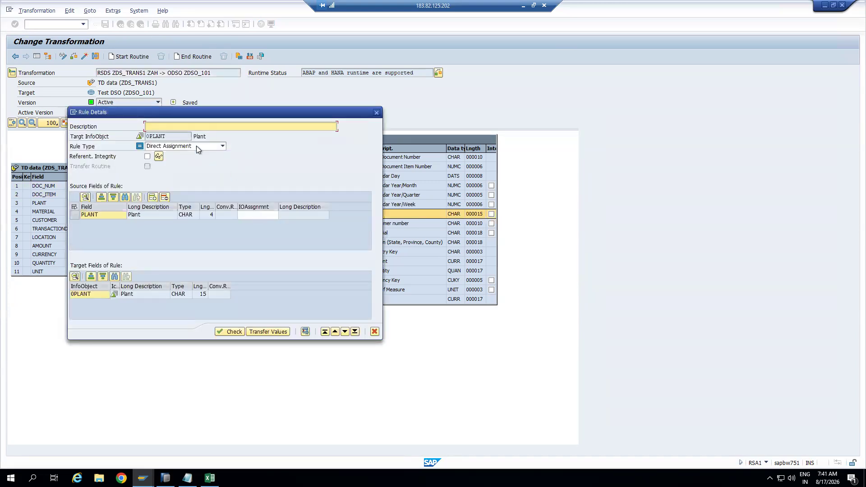
drag(207, 116, 540, 122)
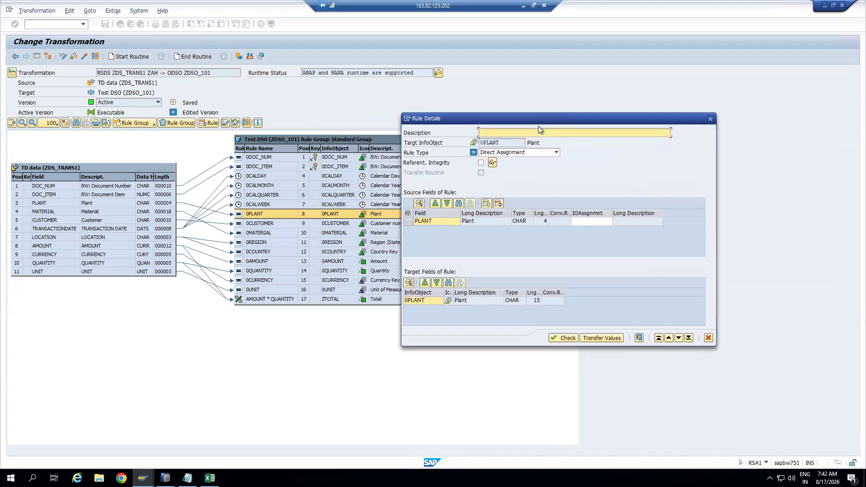
click(710, 118)
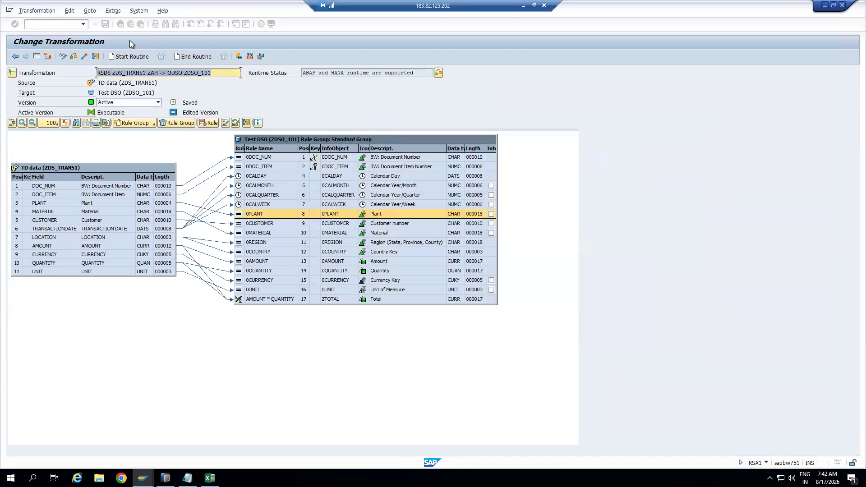
click(61, 24)
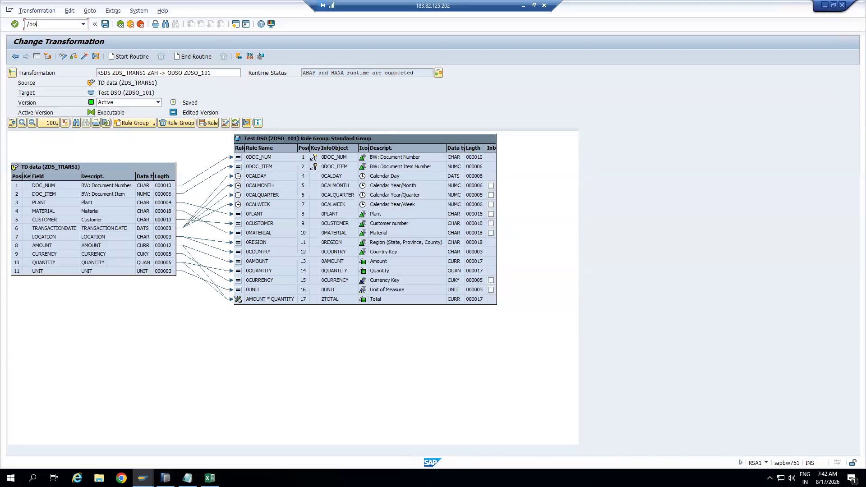
key(Return)
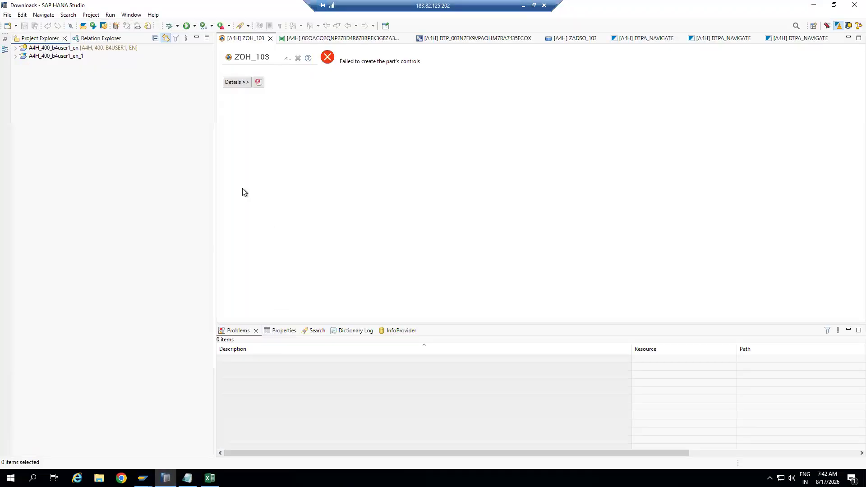
Close the ZOH_103, transformation, DTP, ZADSO_103 and DTPA_NAVIGATE editors in SAP HANA Studio
click(270, 38)
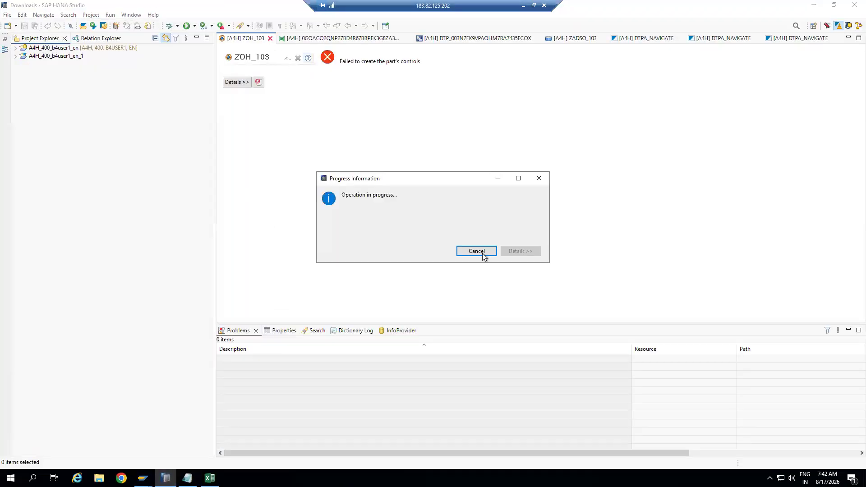
click(477, 252)
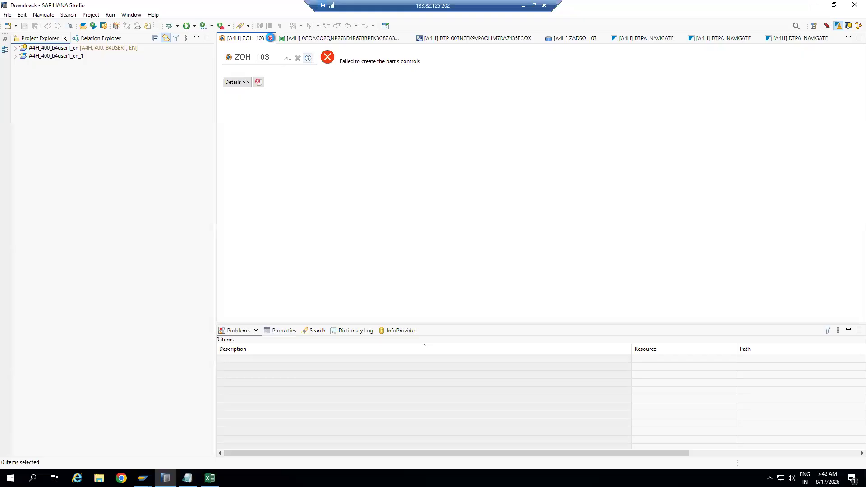
click(270, 38)
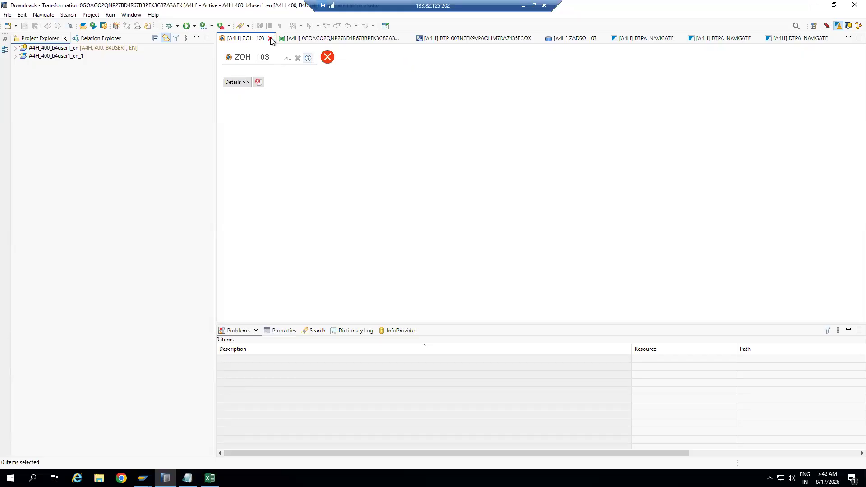
click(351, 38)
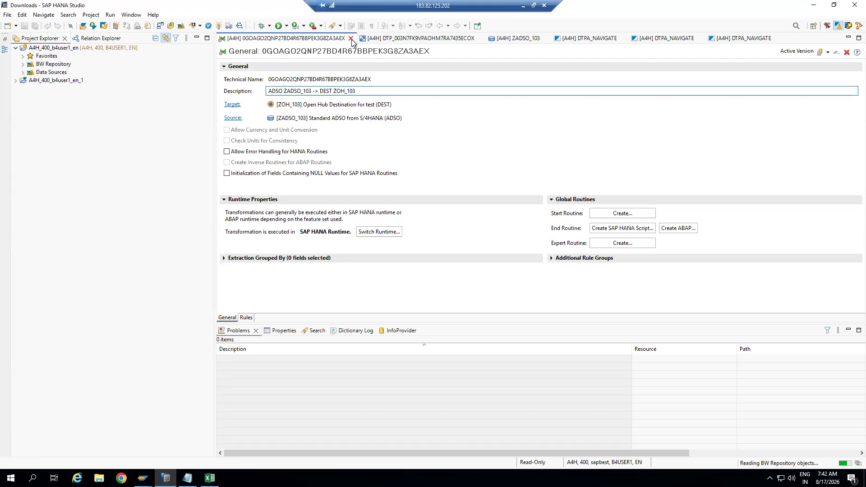
click(352, 39)
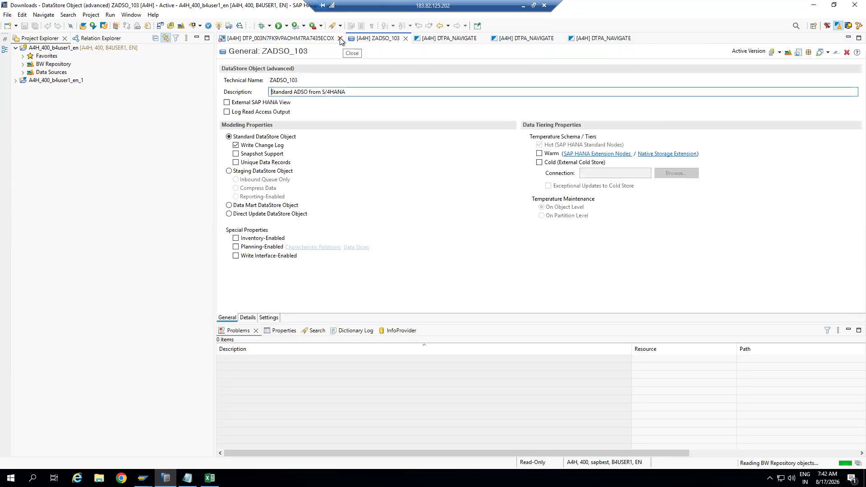
click(340, 38)
click(353, 38)
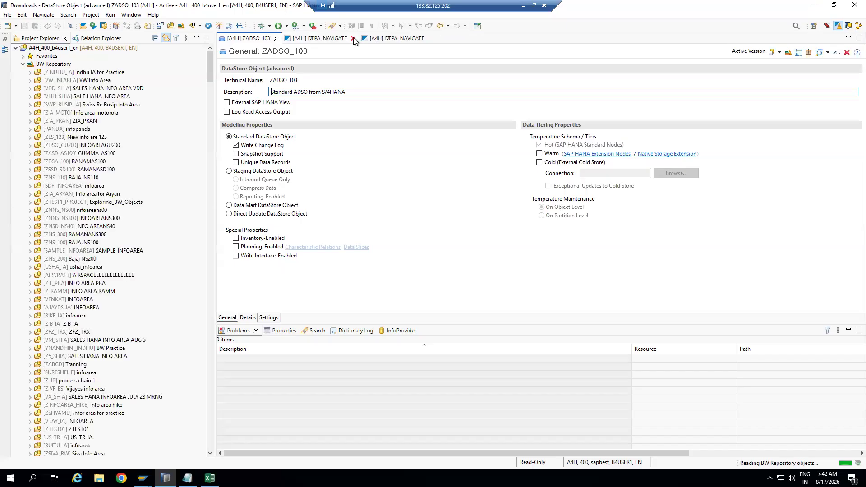
click(276, 38)
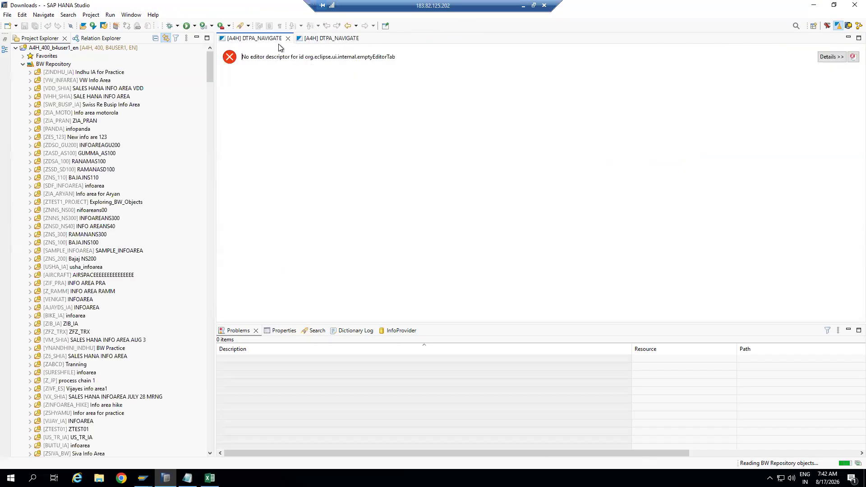
click(287, 39)
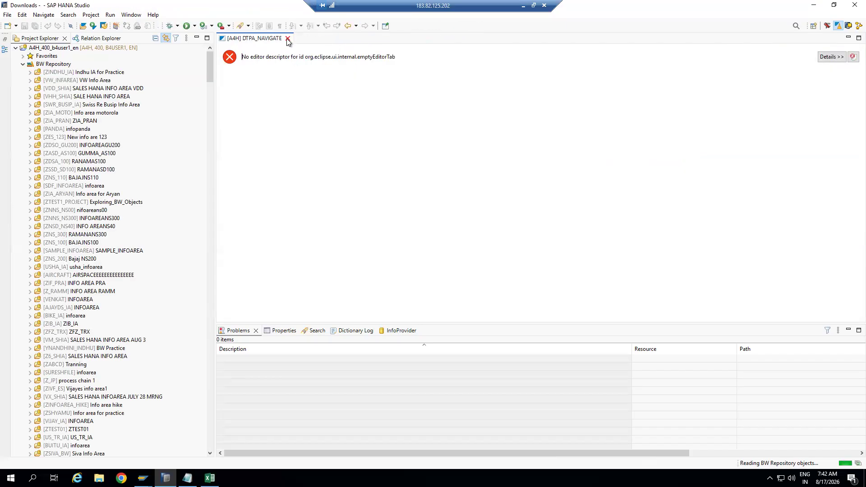
click(287, 39)
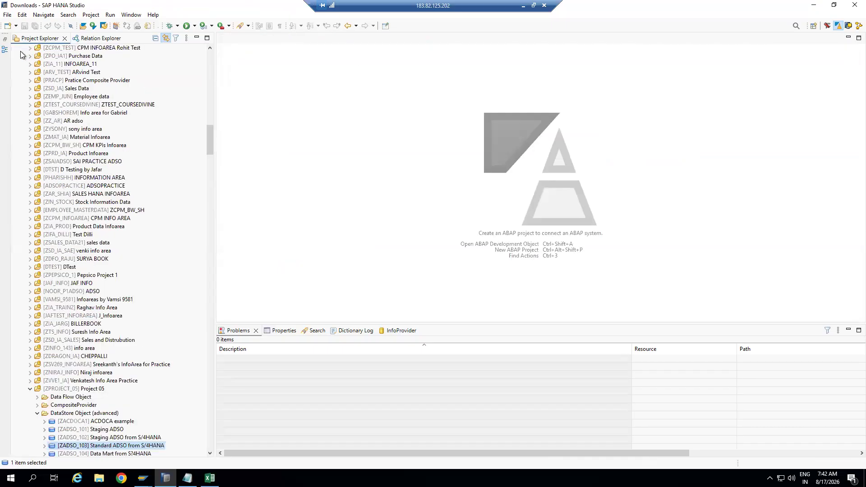
Collapse the BW Repository tree and switch to the BW Modeling perspective
drag(210, 135, 210, 57)
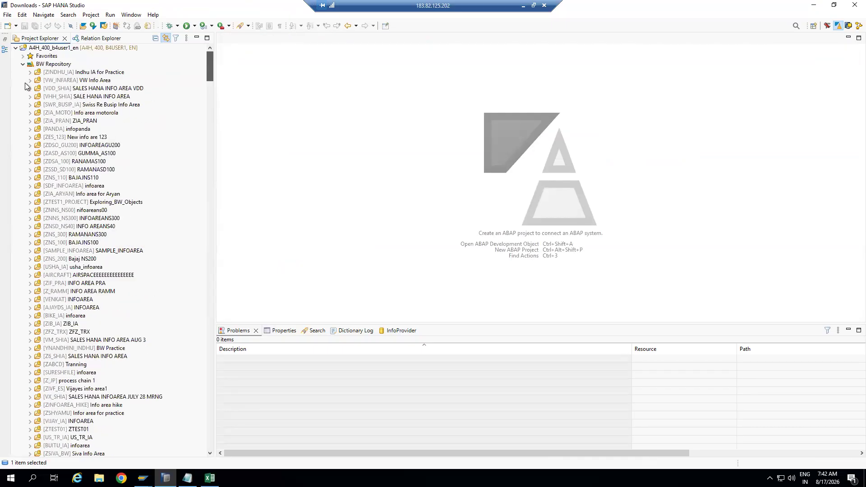
click(22, 64)
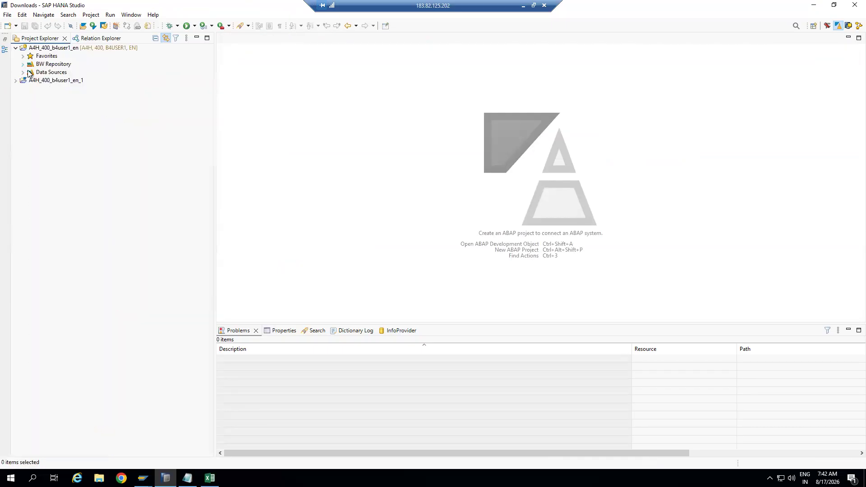
click(849, 27)
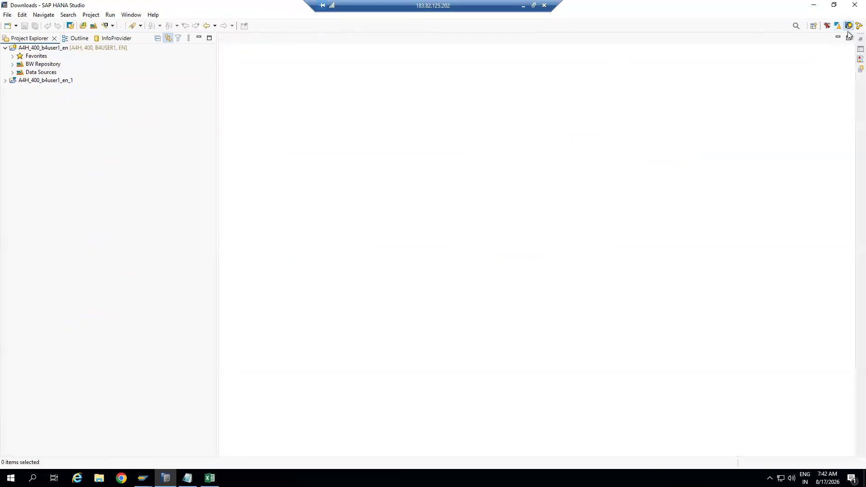
Create a new BW project on BW75ONHANA, logging on to client 001 with the user's password
click(5, 48)
click(16, 26)
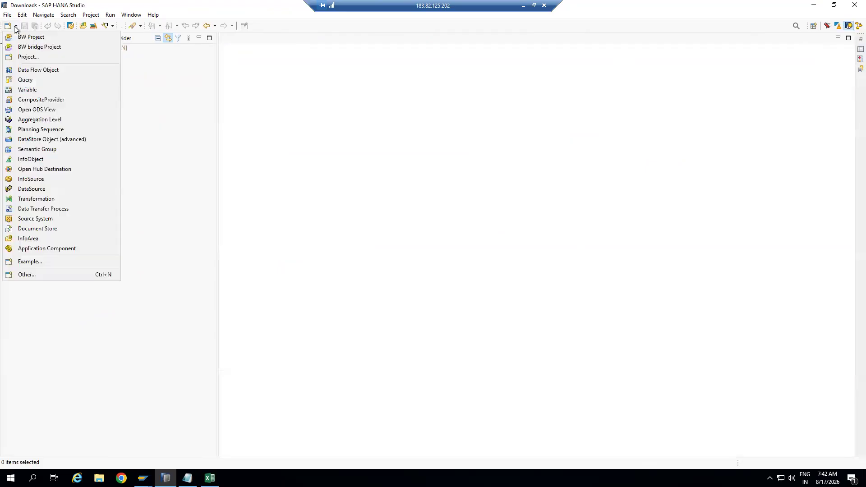
click(27, 37)
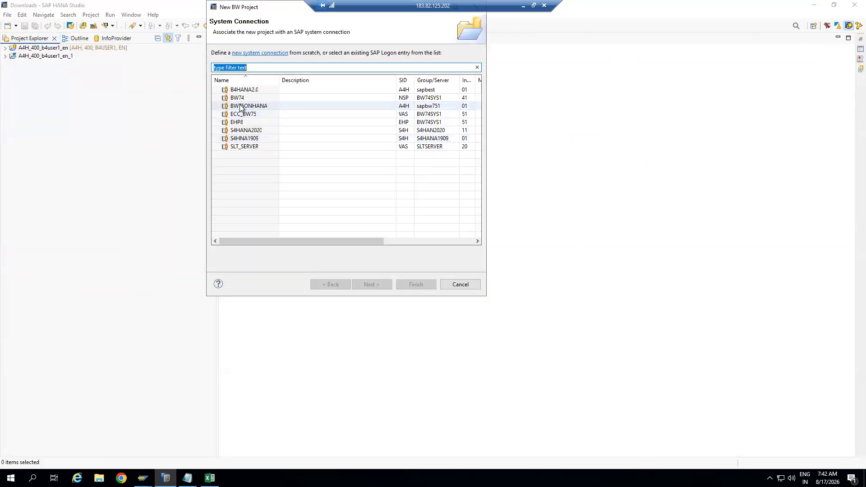
click(241, 108)
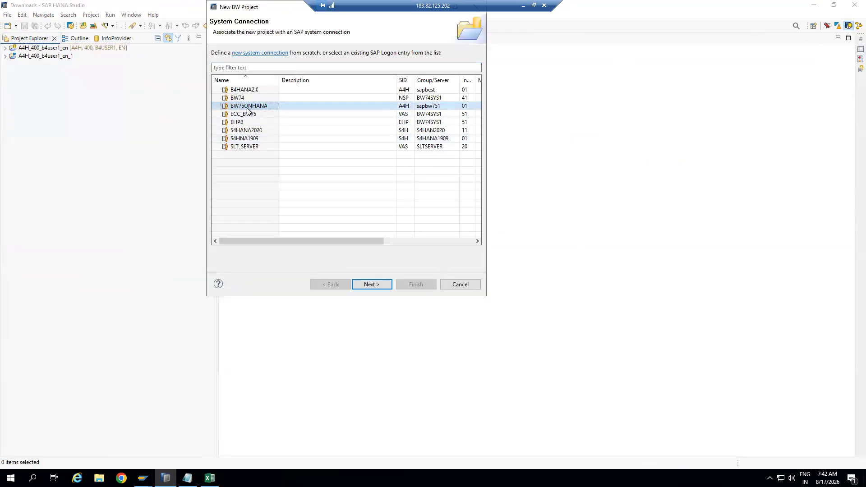
click(373, 284)
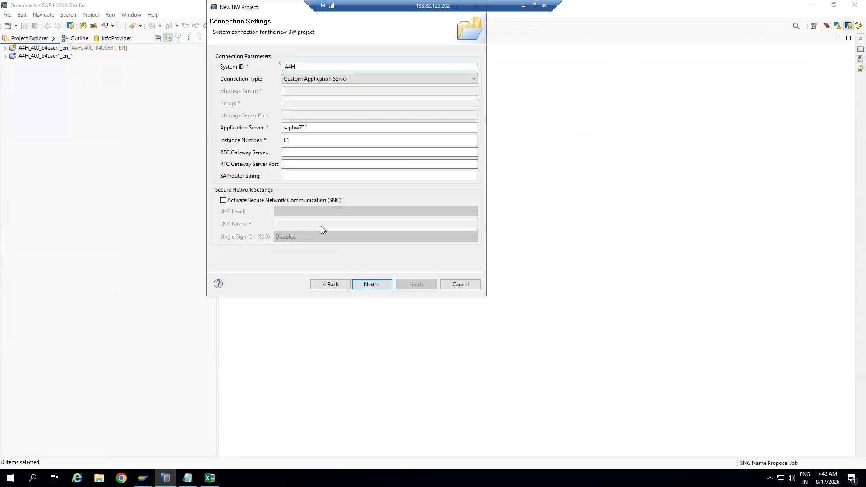
click(376, 284)
click(253, 74)
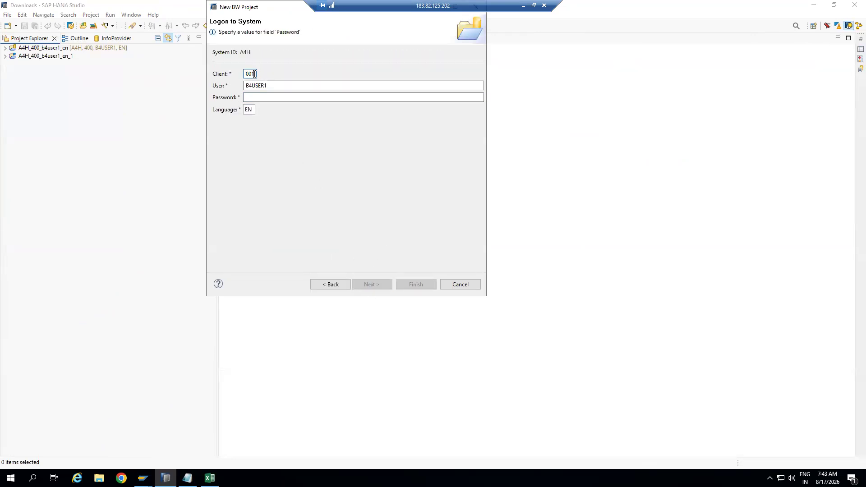
click(267, 94)
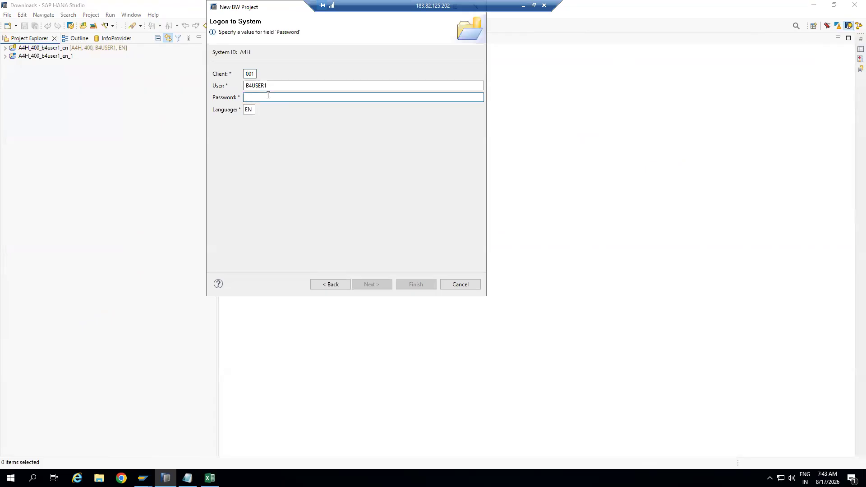
text(a)
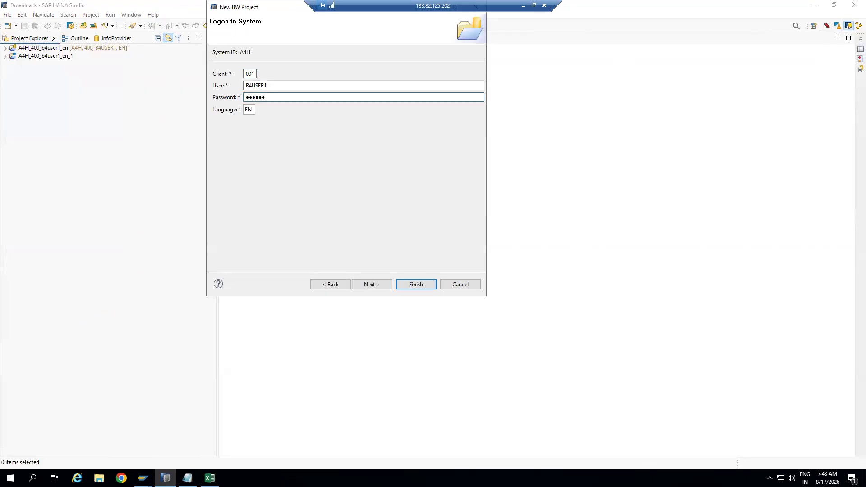
key(Return)
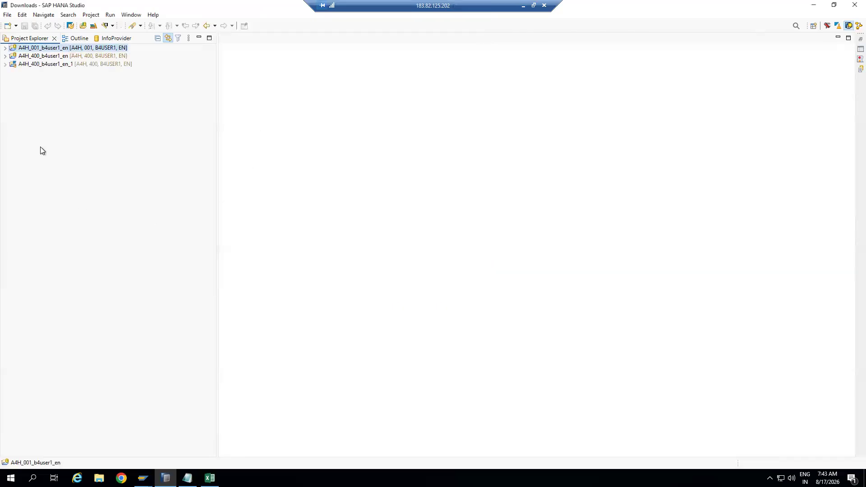
Expand the client 001 project's BW Repository and select the ZIA_NEW info area
click(5, 48)
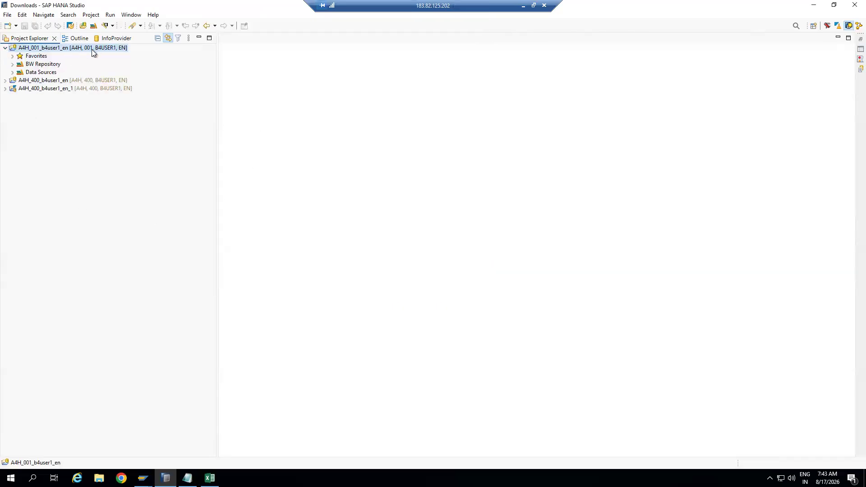
click(92, 80)
click(90, 91)
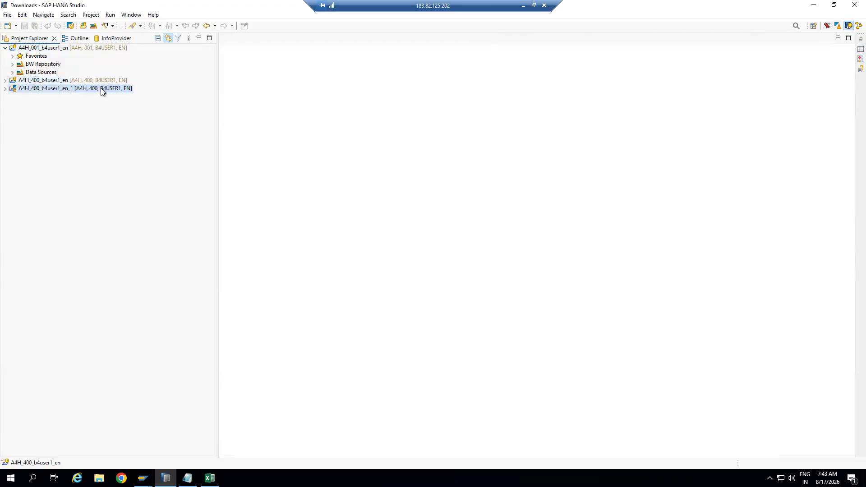
click(93, 80)
click(88, 47)
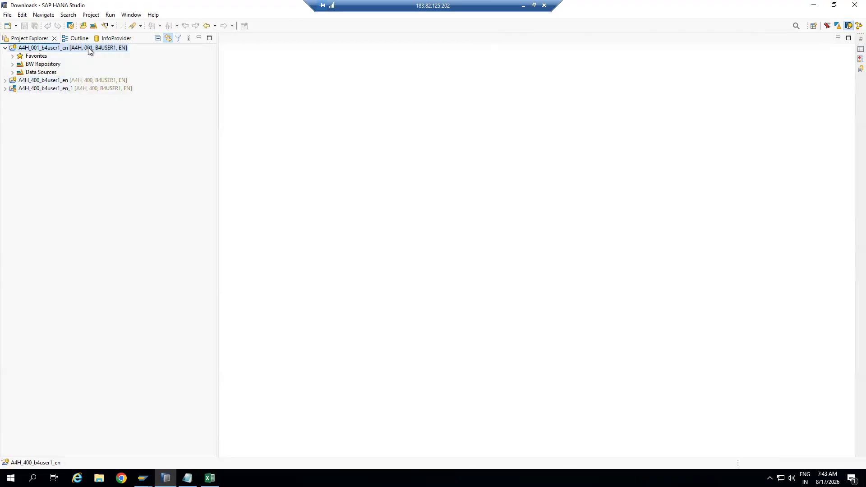
click(13, 64)
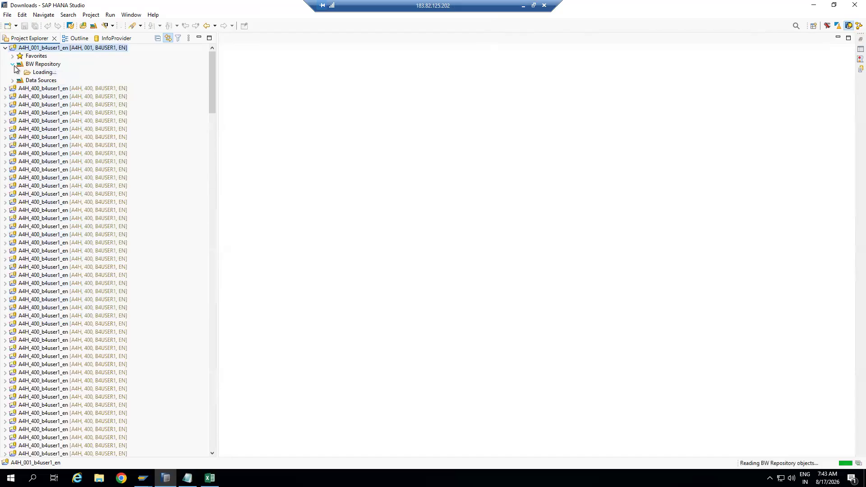
click(51, 72)
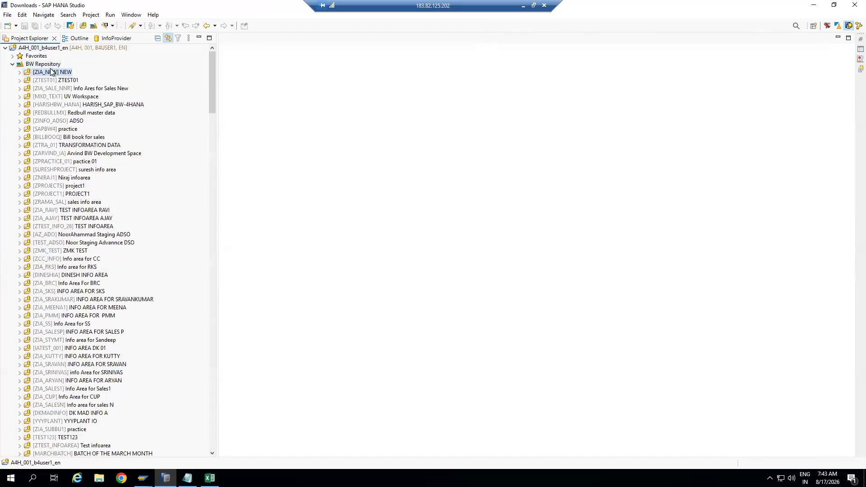
Create InfoObject ZCONCAT with description CONCATENATION in ZIA_NEW, shortening the too-long name
right_click(51, 69)
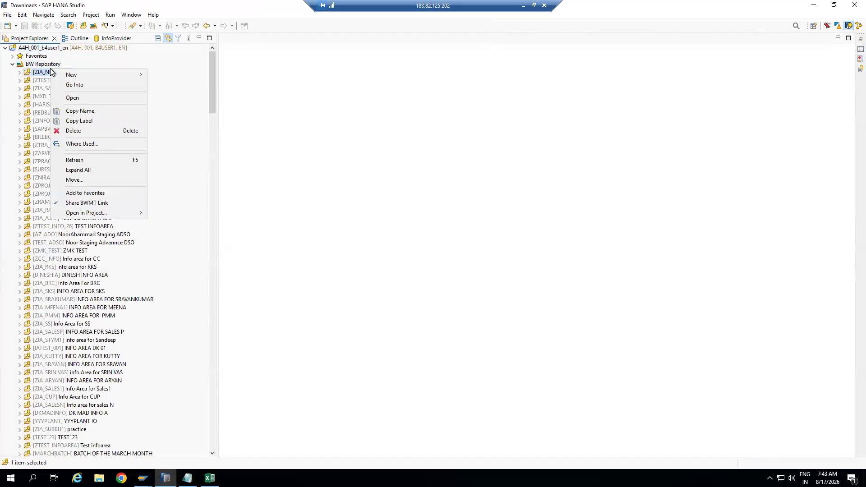
mouse_move(126, 74)
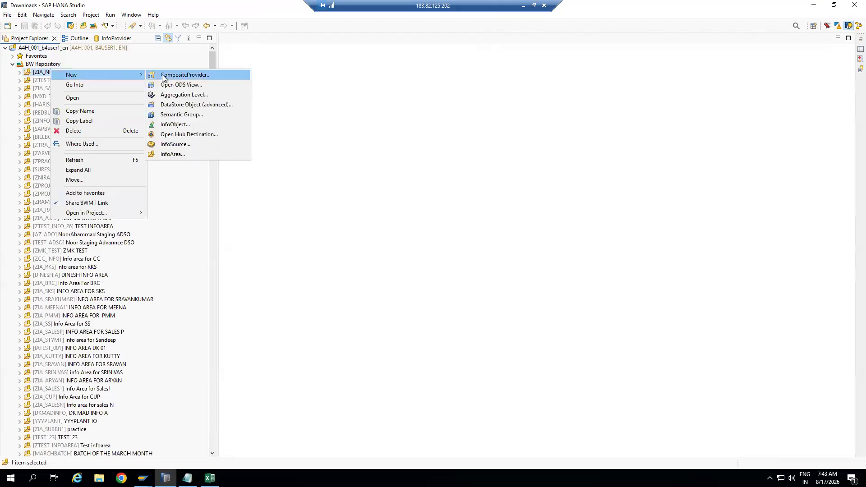
click(176, 124)
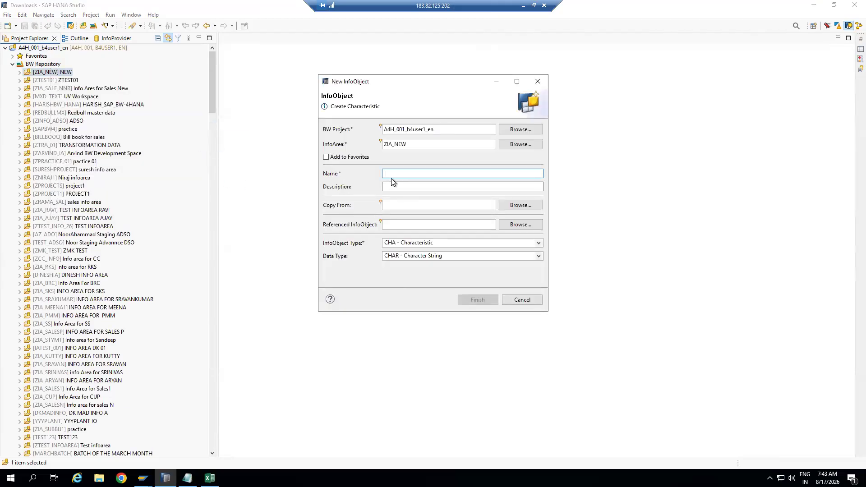
text(ZIO_CONCAT)
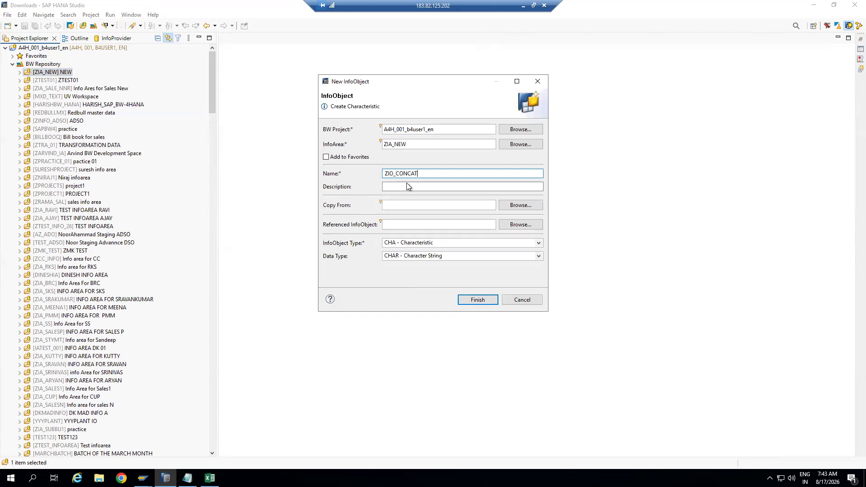
click(415, 186)
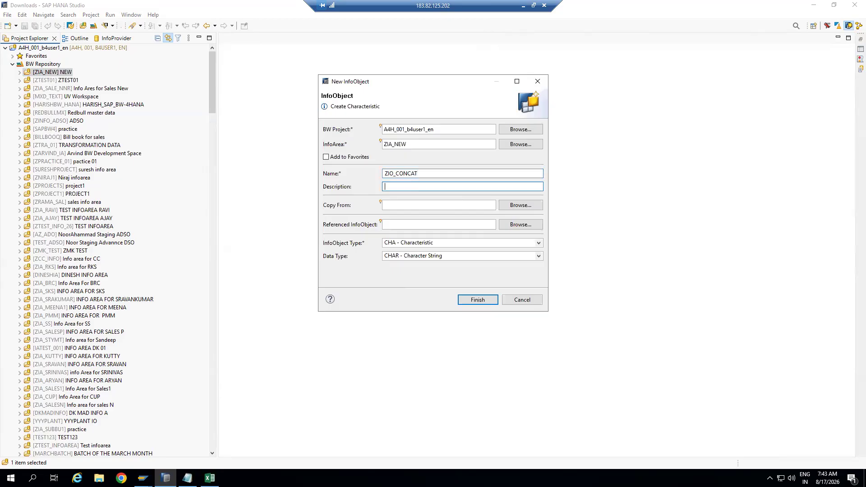
text(CONCATENATION)
click(478, 300)
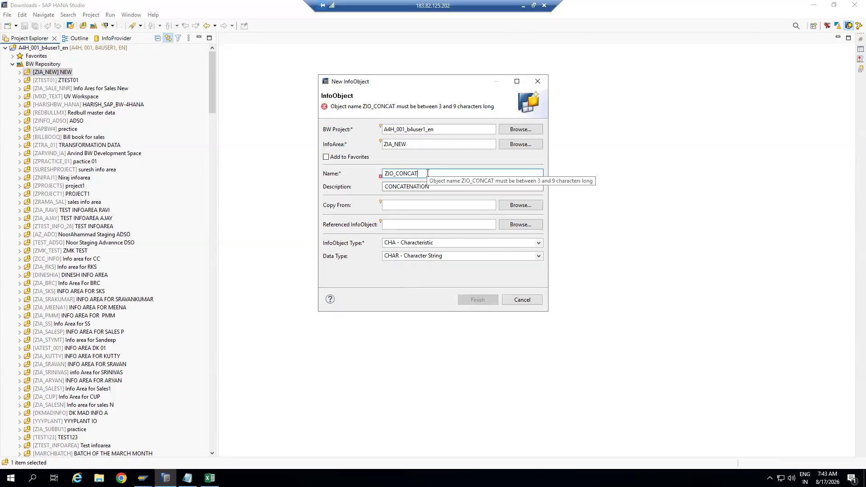
key(BackSpace)
key(BackSpace)
key(BackSpace)
key(BackSpace)
key(BackSpace)
key(BackSpace)
key(BackSpace)
key(BackSpace)
text(CO)
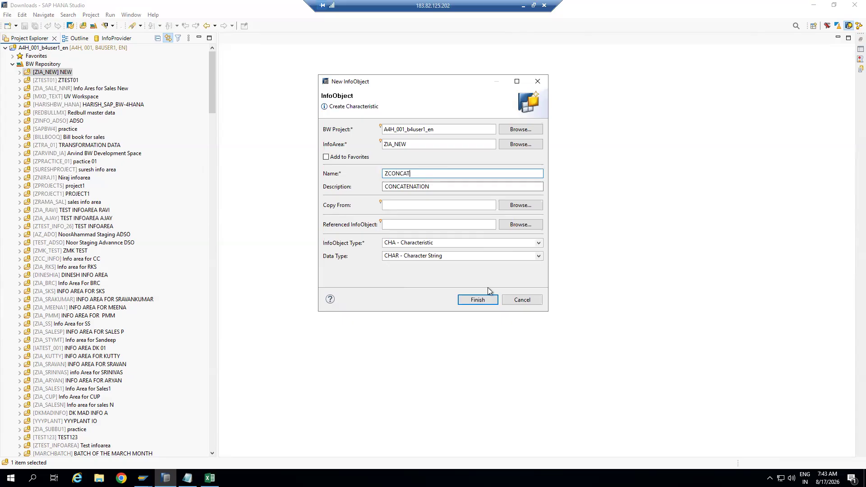
click(476, 300)
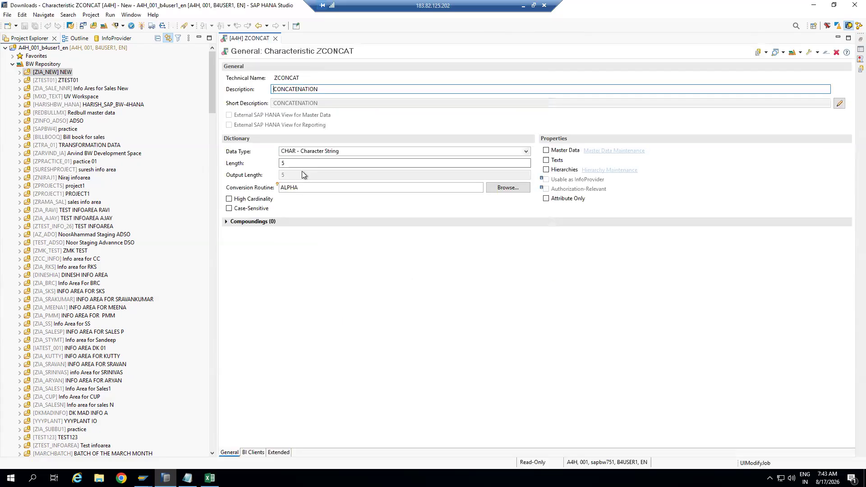
Change ZCONCAT's length from 5 to 30 and activate the characteristic
click(288, 164)
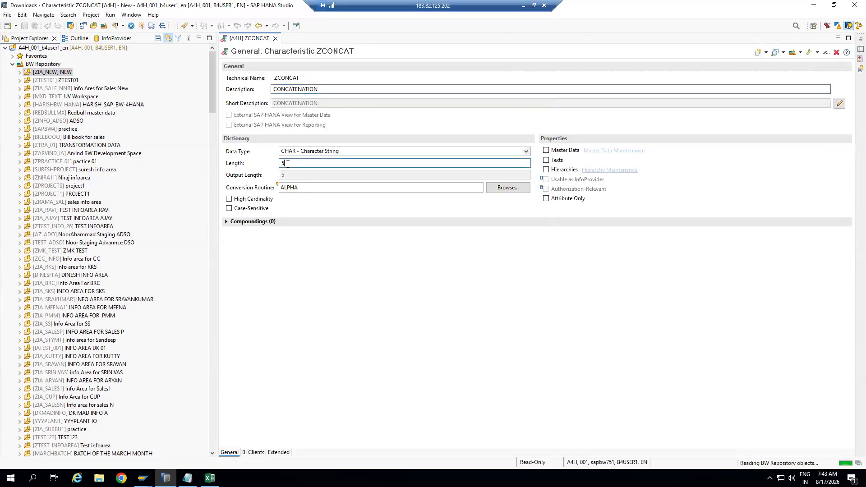
key(BackSpace)
text(30)
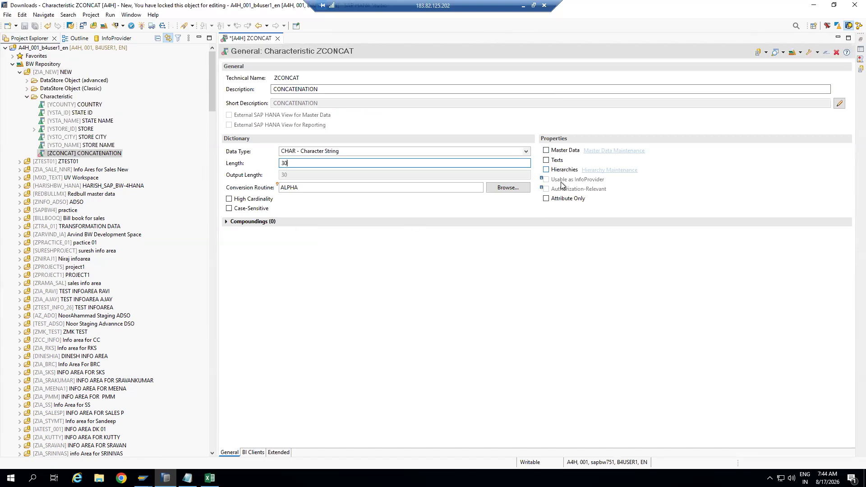
click(140, 26)
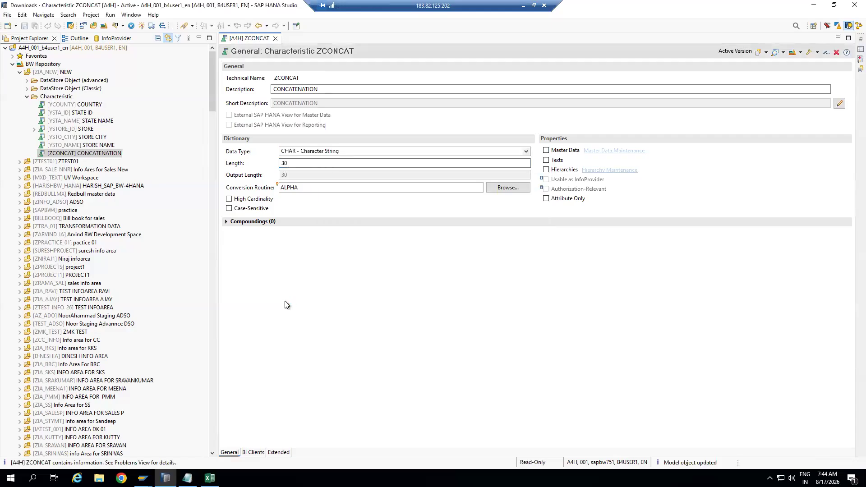
drag(300, 77, 273, 78)
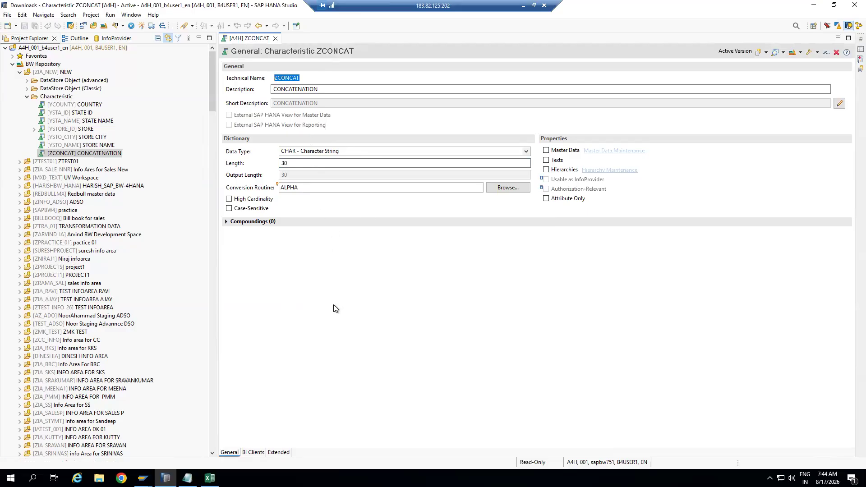
Return to the SAP GUI Change Transformation window and exit it
click(143, 478)
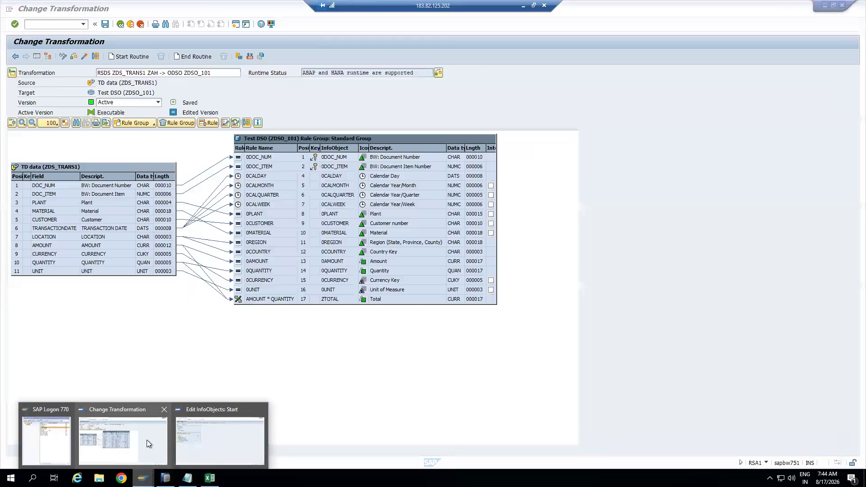
click(147, 440)
click(130, 24)
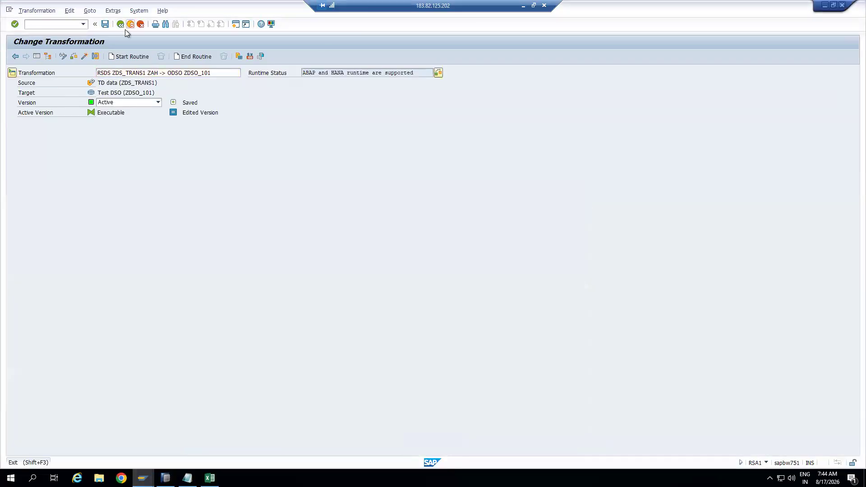